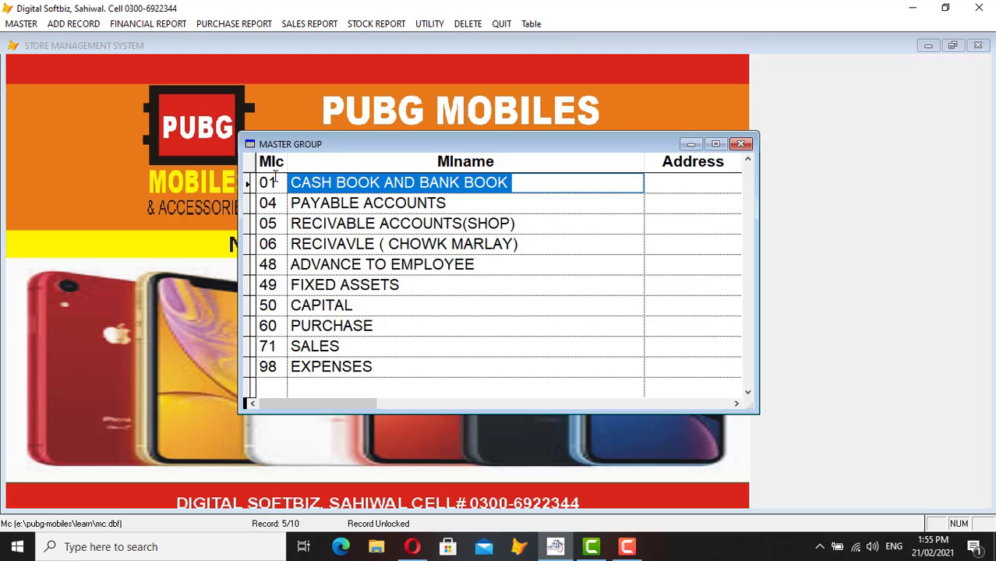
- Review the cash and bank, payable, shop receivable, 05, 06 and 48 groups in the Master Group grid
{"action": "left_click", "coordinate": [276, 182]}
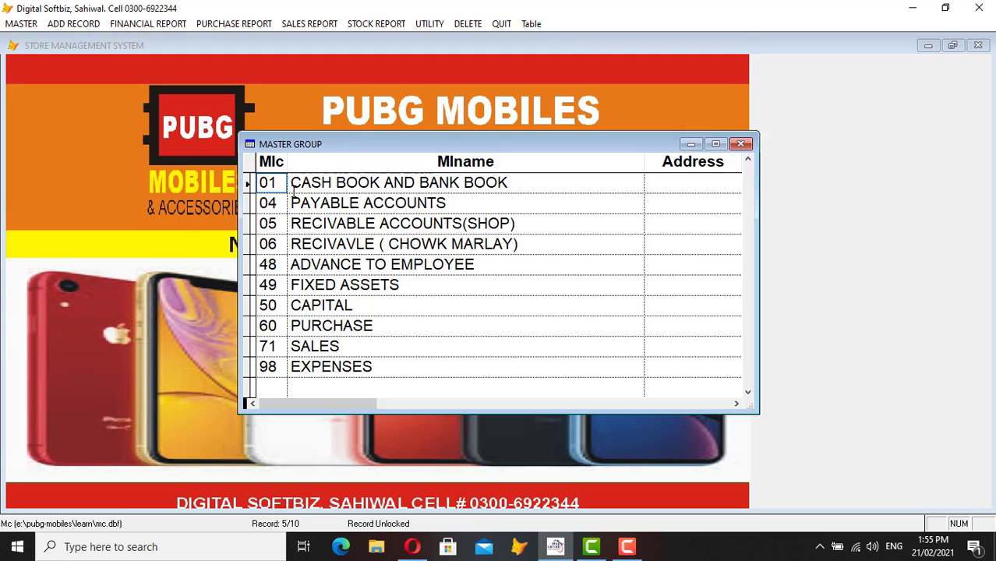
{"action": "left_click", "coordinate": [426, 201]}
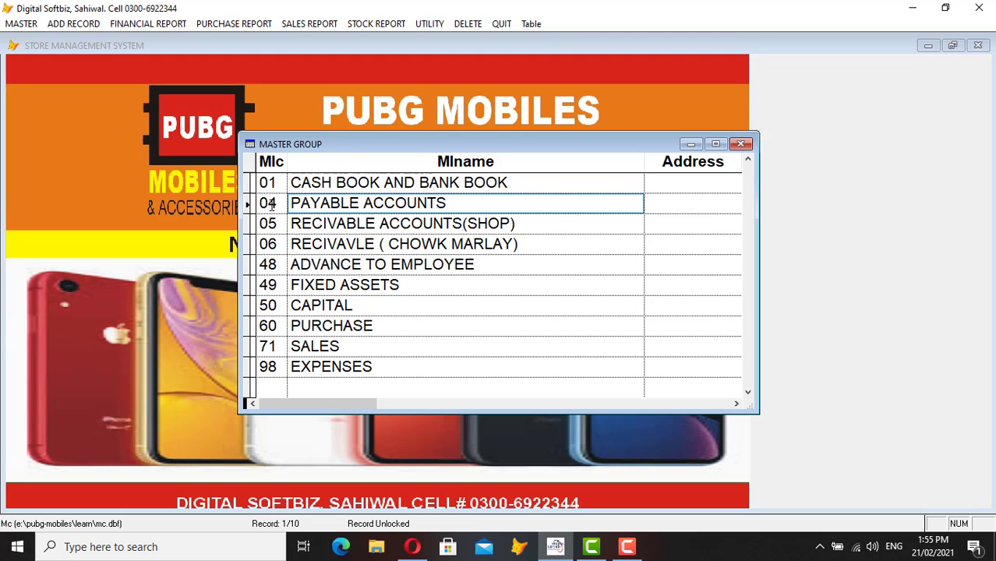
{"action": "left_click", "coordinate": [379, 226]}
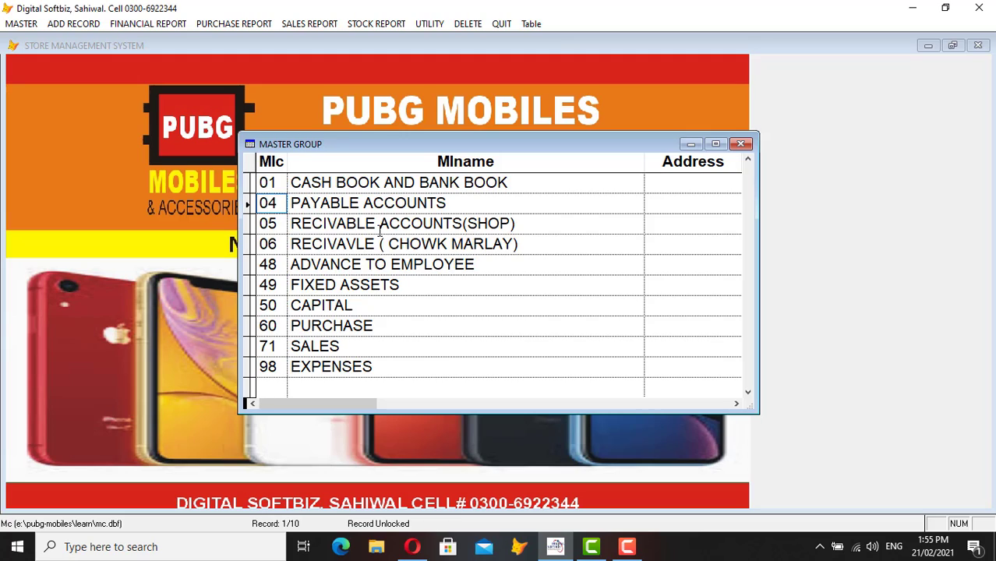
{"action": "left_click", "coordinate": [270, 227]}
{"action": "left_click", "coordinate": [329, 244]}
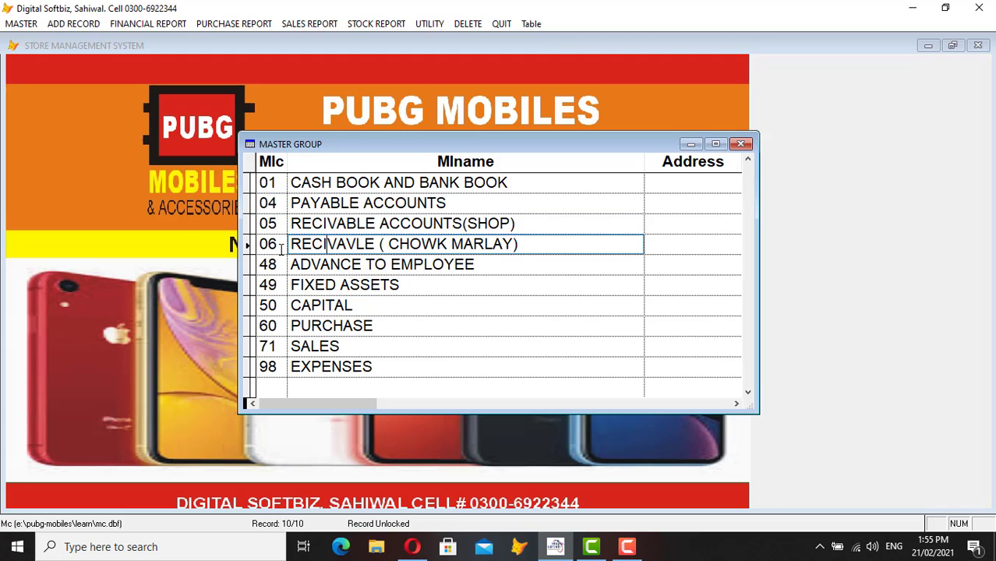
{"action": "left_click", "coordinate": [506, 225]}
{"action": "left_click_drag", "start_coordinate": [506, 226], "coordinate": [335, 226]}
{"action": "left_click", "coordinate": [278, 226]}
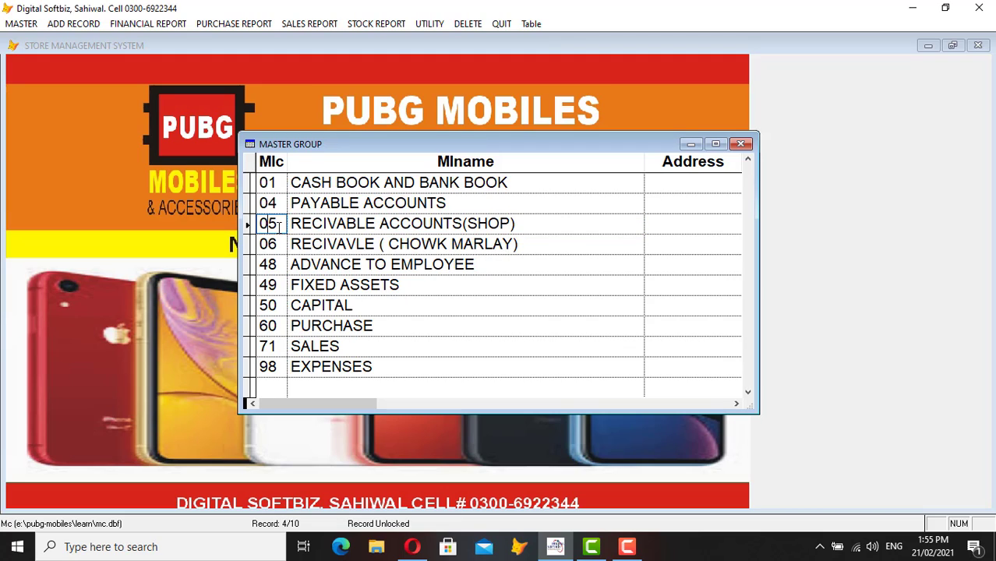
{"action": "double_click", "coordinate": [279, 225]}
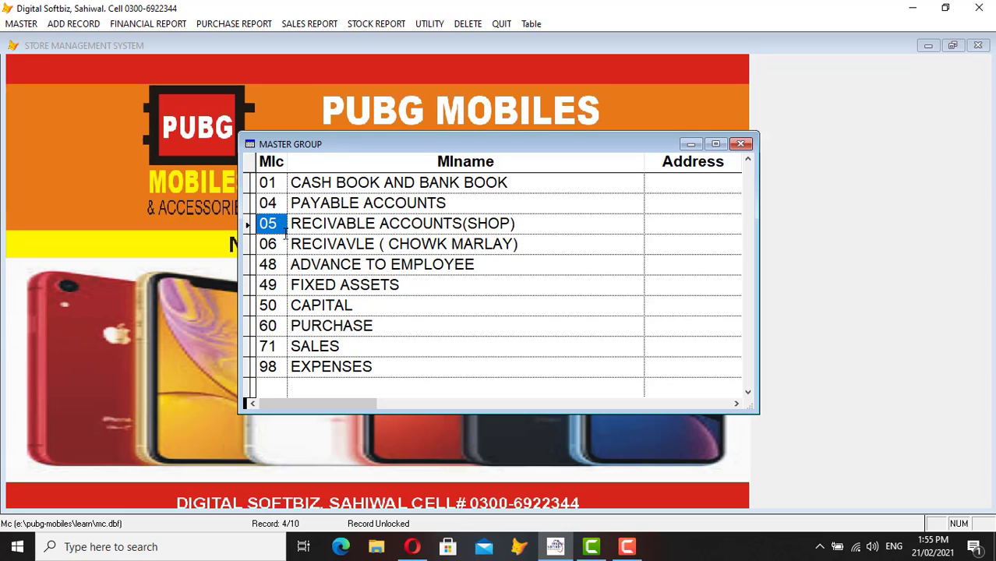
{"action": "left_click", "coordinate": [275, 244]}
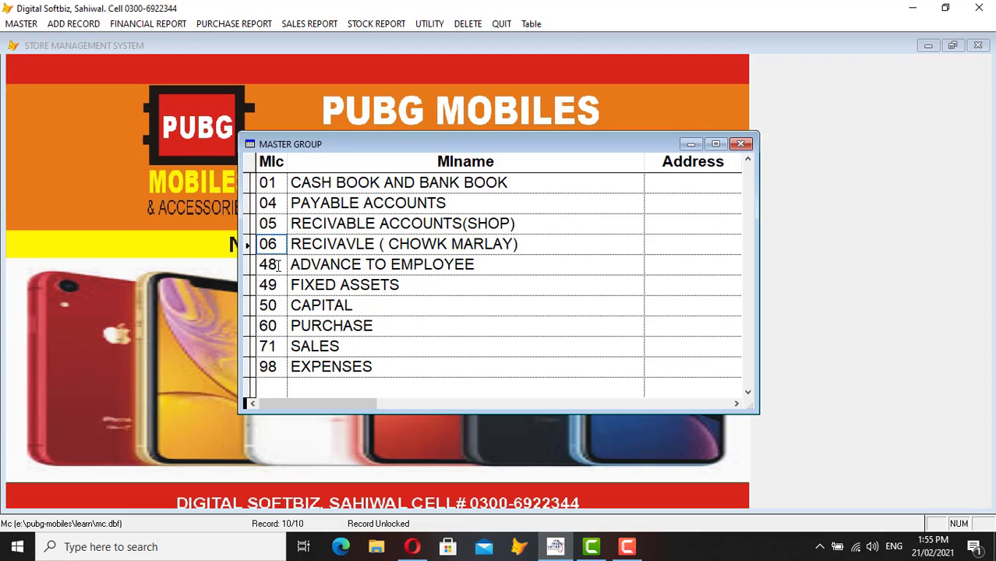
{"action": "left_click", "coordinate": [277, 266]}
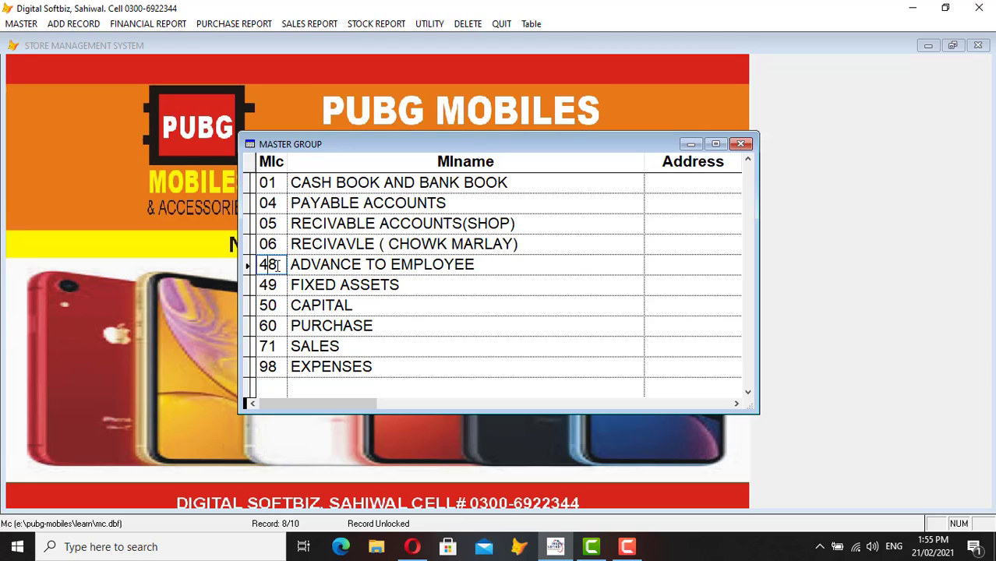
- Step through ADVANCE TO EMPLOYEE, FIXED ASSETS, CAPITAL, PURCHASE, SALES and EXPENSES groups, then close the grid
{"action": "left_click", "coordinate": [474, 269]}
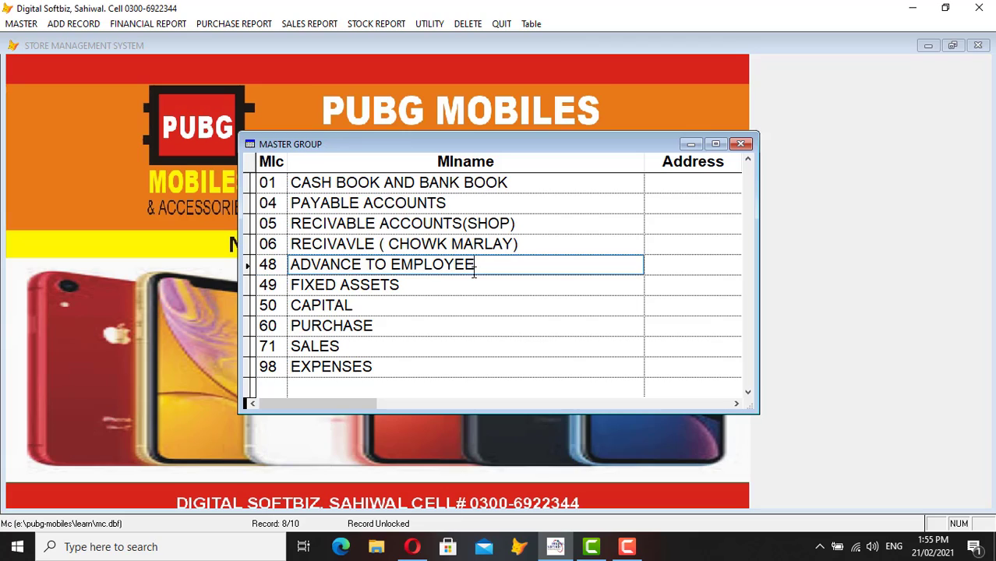
{"action": "left_click", "coordinate": [408, 288]}
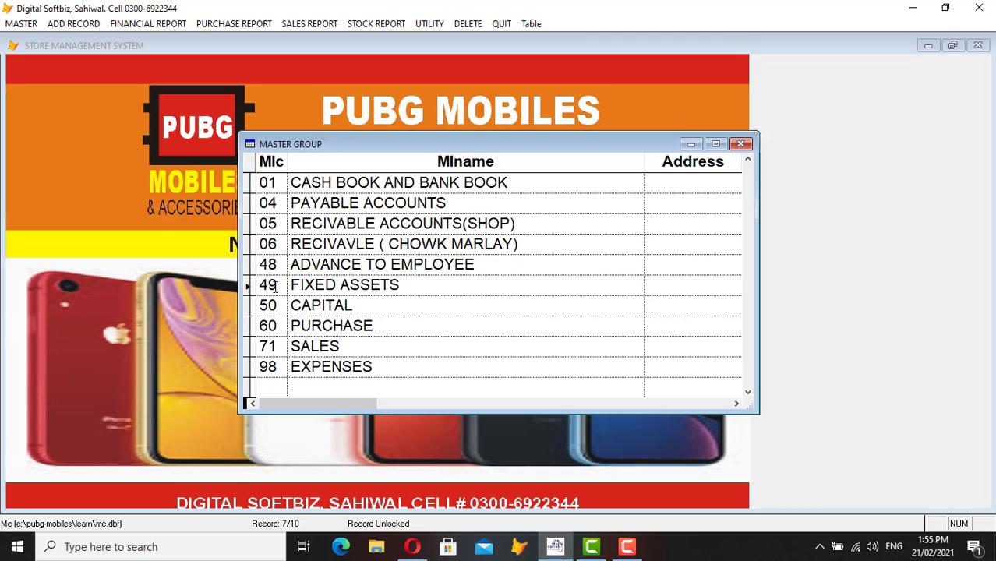
{"action": "left_click", "coordinate": [352, 305]}
{"action": "left_click", "coordinate": [356, 327]}
{"action": "left_click", "coordinate": [290, 348]}
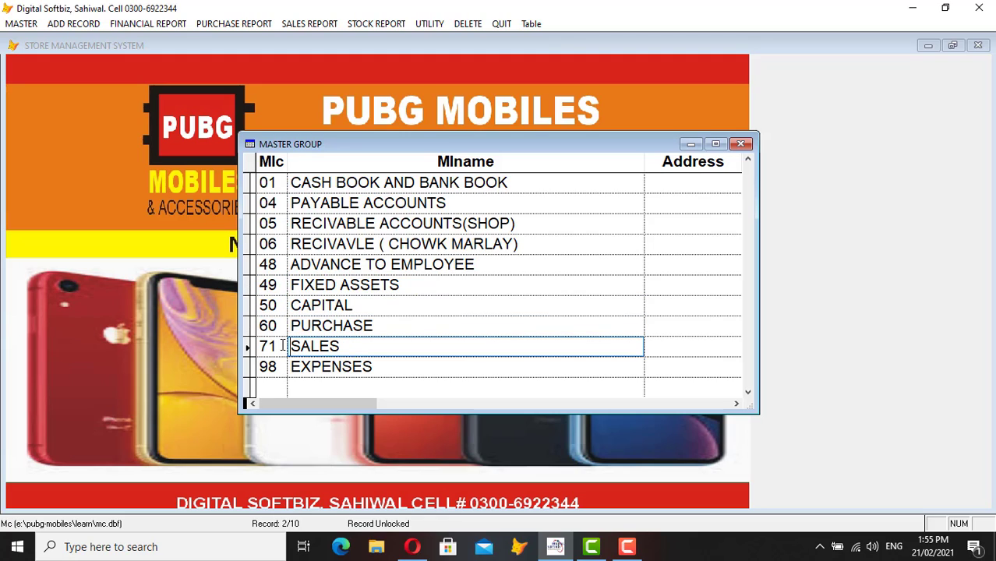
{"action": "left_click", "coordinate": [271, 331]}
{"action": "left_click", "coordinate": [272, 346]}
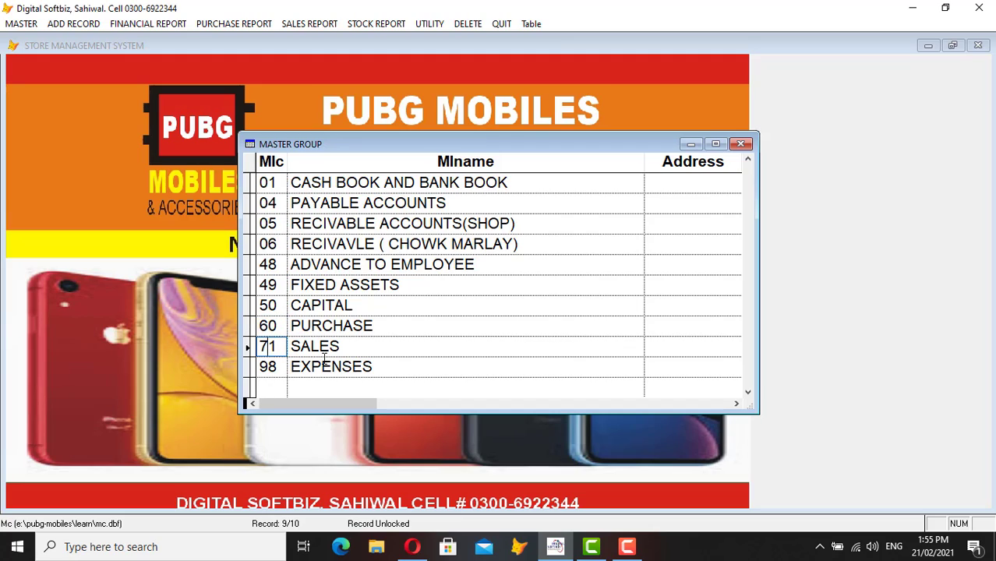
{"action": "left_click", "coordinate": [341, 366]}
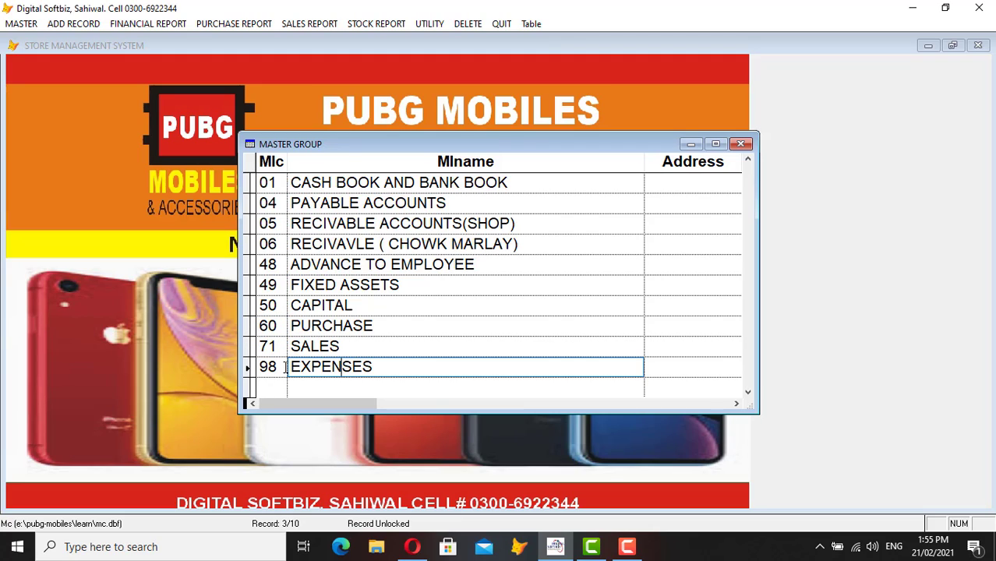
{"action": "key", "text": "shift+Tab"}
{"action": "left_click", "coordinate": [342, 203]}
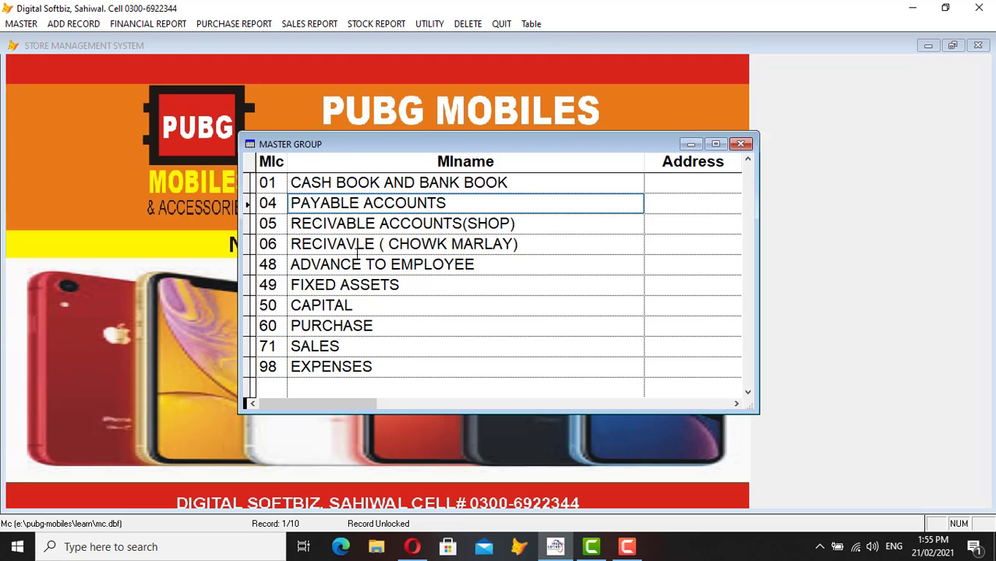
{"action": "left_click", "coordinate": [741, 144]}
- Open Master Title of Accounts from the MASTER menu and show the full accounts list
{"action": "left_click", "coordinate": [692, 382]}
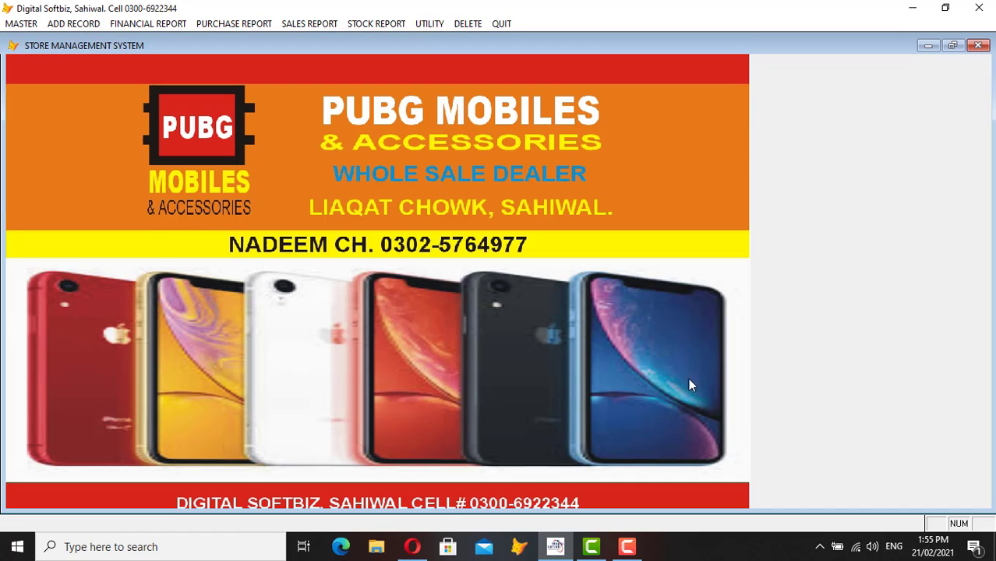
{"action": "left_click", "coordinate": [21, 24]}
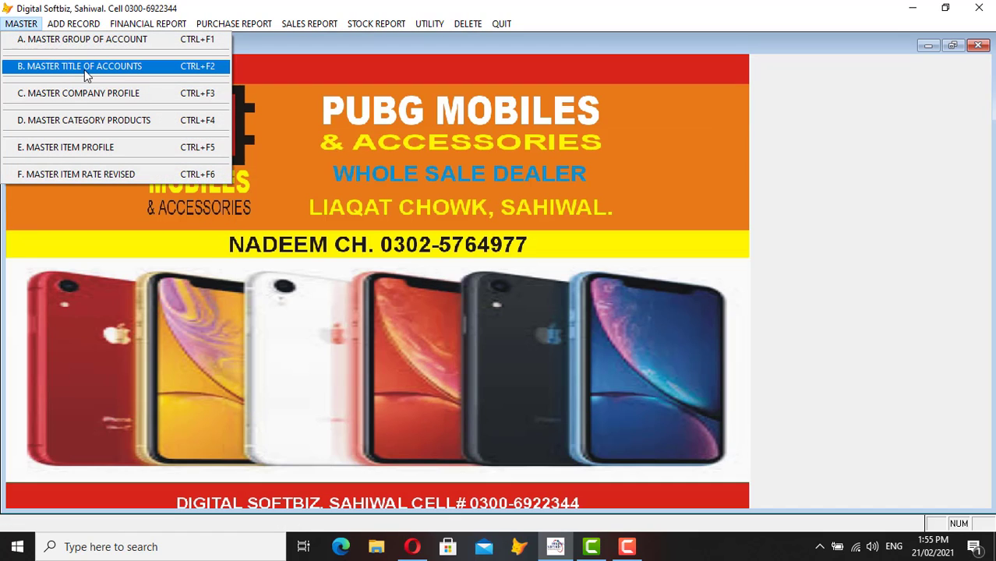
{"action": "left_click", "coordinate": [85, 70]}
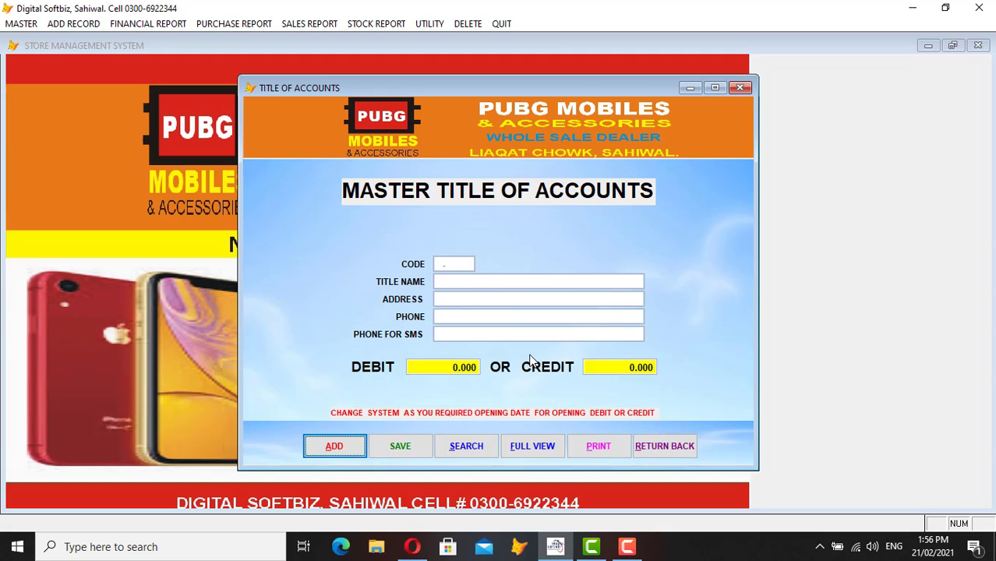
{"action": "left_click", "coordinate": [543, 445]}
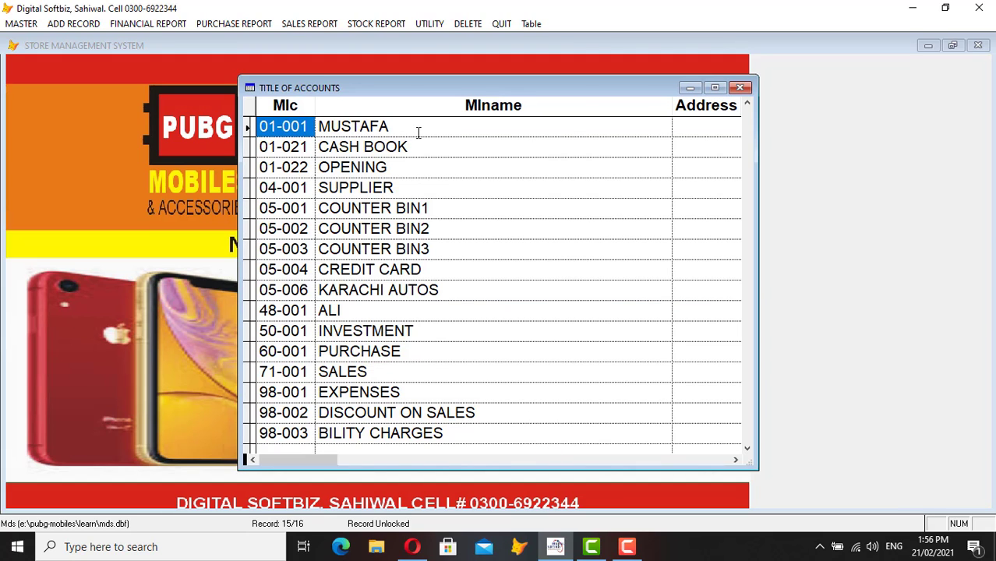
- Review the CASH BOOK, OPENING and SUPPLIER (04-001) account entries
{"action": "left_click", "coordinate": [402, 125]}
{"action": "left_click", "coordinate": [407, 145]}
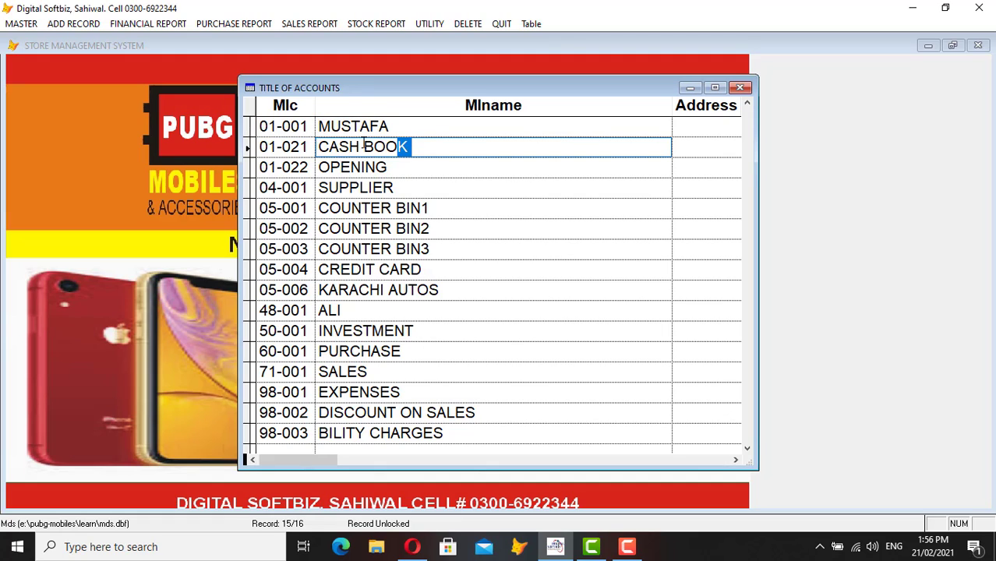
{"action": "left_click_drag", "start_coordinate": [406, 145], "coordinate": [314, 147]}
{"action": "left_click", "coordinate": [399, 165]}
{"action": "left_click_drag", "start_coordinate": [399, 164], "coordinate": [309, 169]}
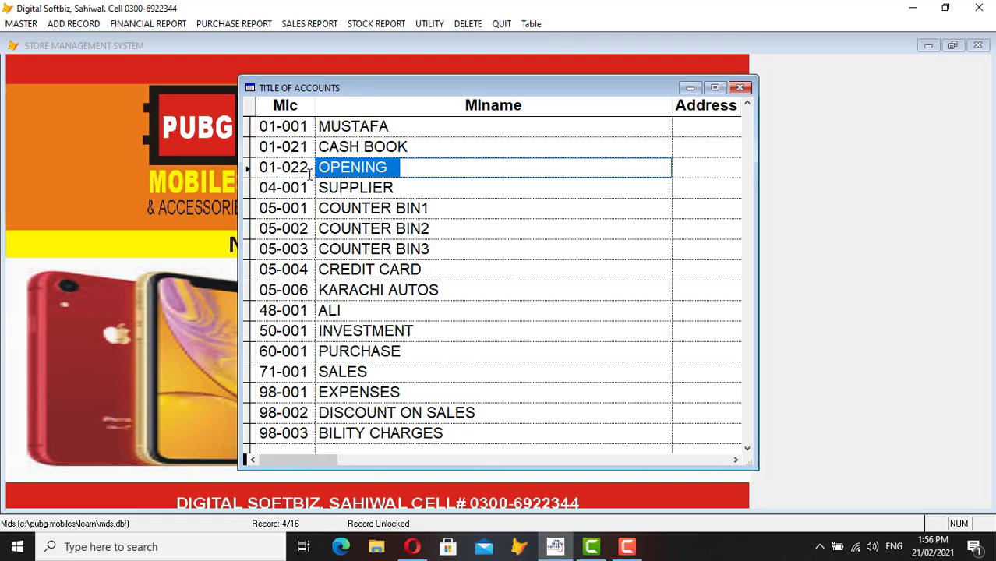
{"action": "left_click", "coordinate": [407, 185]}
{"action": "left_click_drag", "start_coordinate": [407, 186], "coordinate": [260, 189]}
{"action": "left_click", "coordinate": [364, 188]}
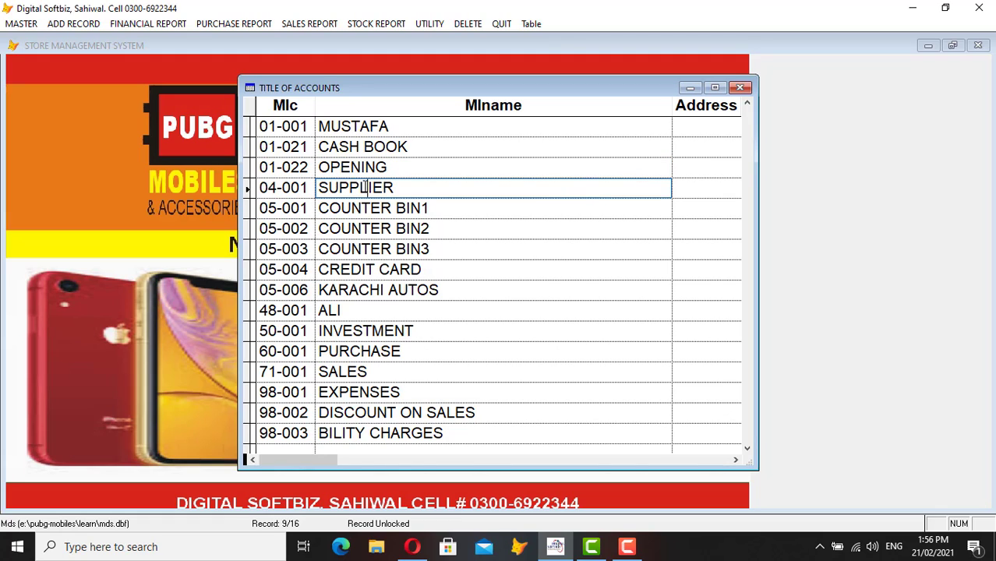
- Review the 05 accounts: COUNTER BIN1 to BIN3 and KARACHI AUTOS (05-006)
{"action": "left_click", "coordinate": [301, 209]}
{"action": "left_click_drag", "start_coordinate": [276, 208], "coordinate": [259, 209]}
{"action": "left_click", "coordinate": [381, 208]}
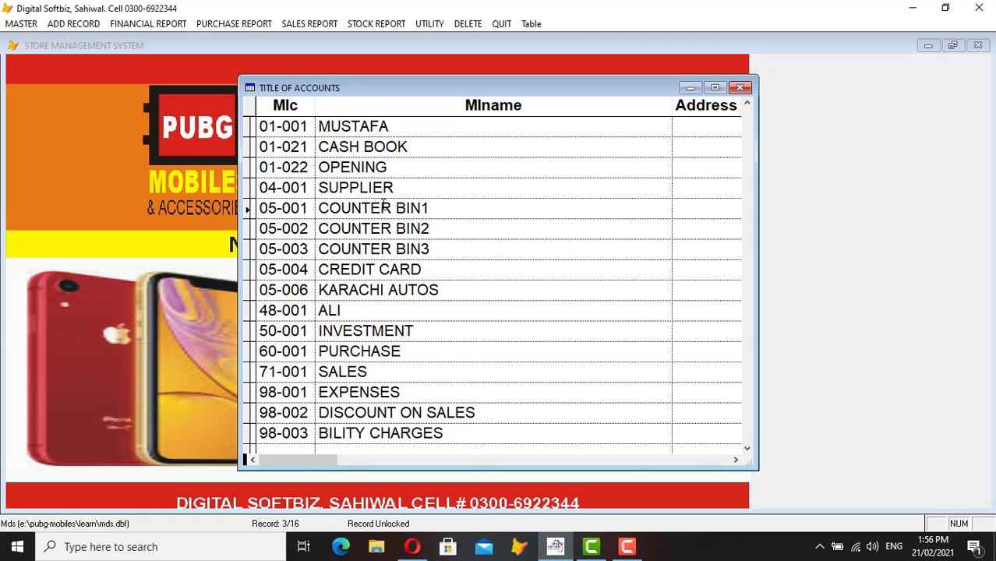
{"action": "left_click", "coordinate": [395, 227]}
{"action": "left_click", "coordinate": [405, 248]}
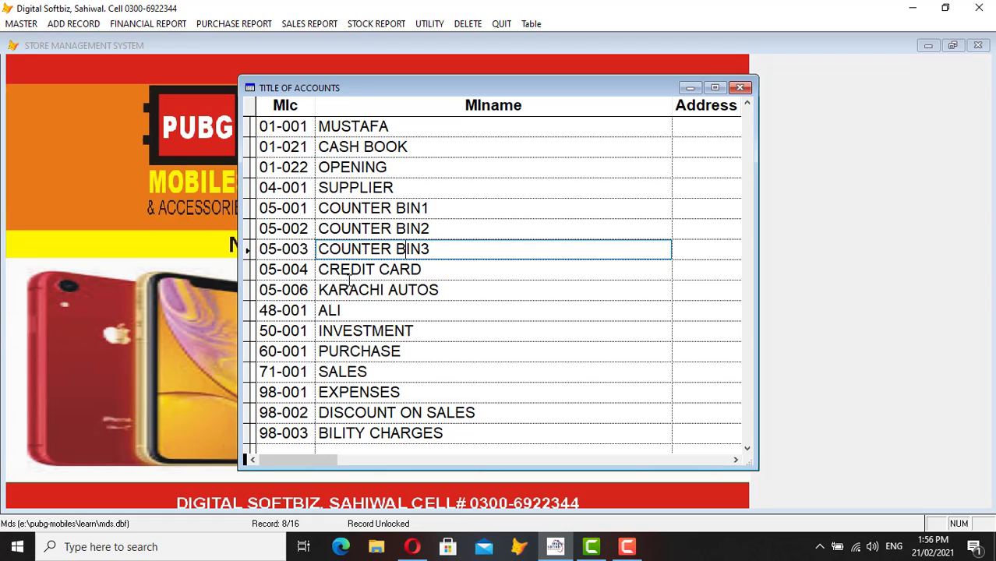
{"action": "left_click", "coordinate": [283, 290]}
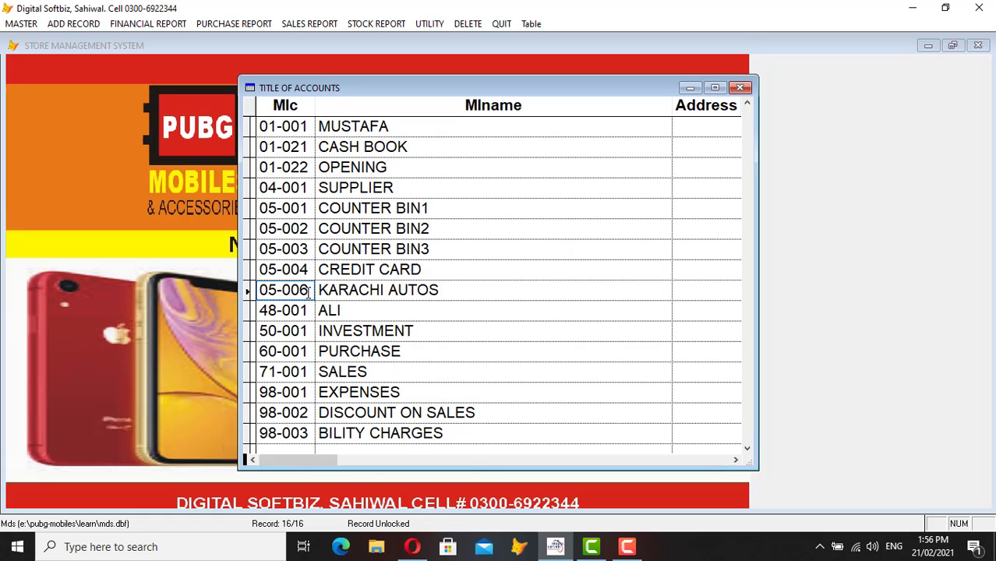
{"action": "left_click", "coordinate": [357, 290]}
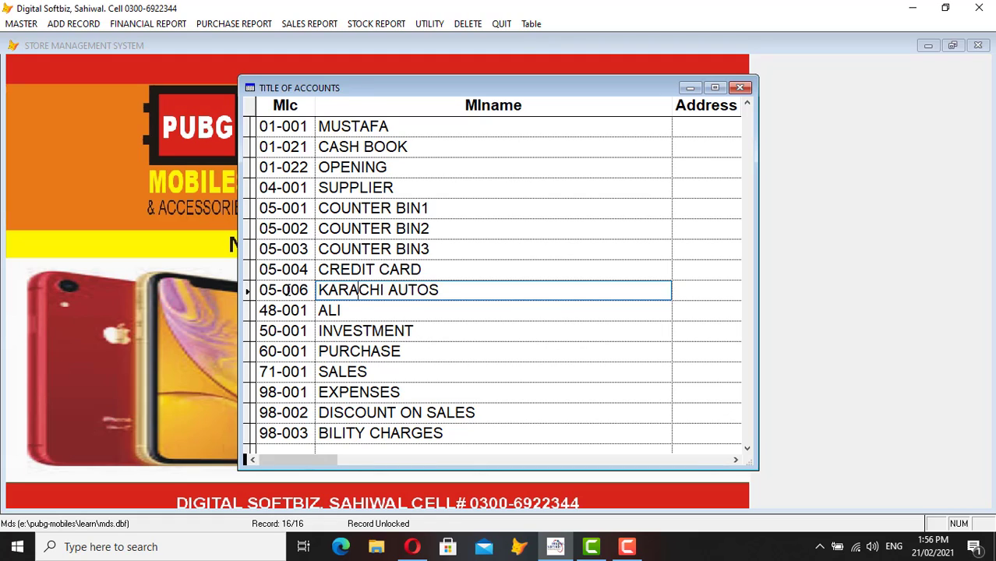
{"action": "left_click", "coordinate": [284, 290]}
{"action": "left_click_drag", "start_coordinate": [283, 289], "coordinate": [311, 290]}
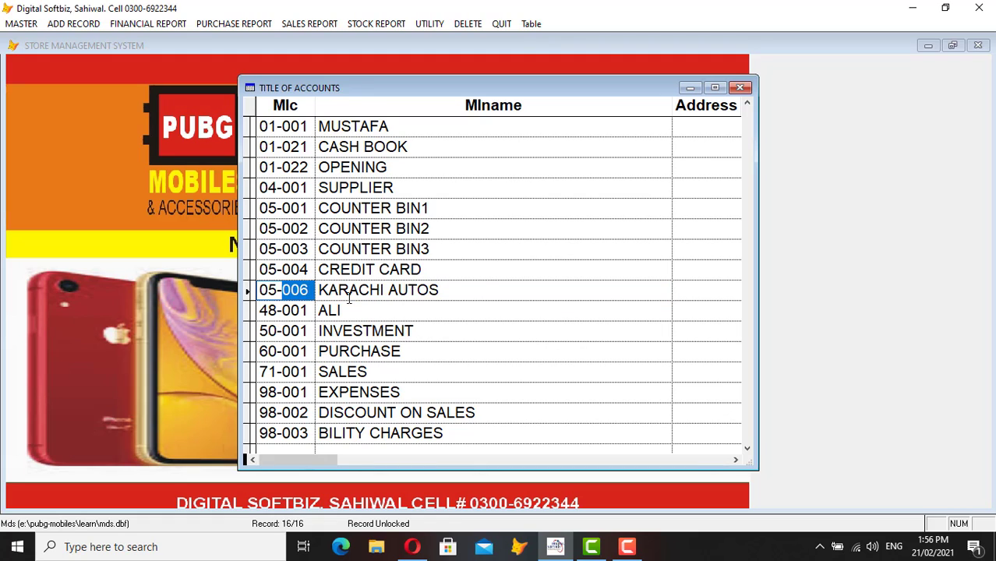
- Scroll to review the SALES, PURCHASE, EXPENSES, DISCOUNT ON SALES and BILITY CHARGES accounts
{"action": "scroll", "coordinate": [389, 328], "scroll_direction": "down", "scroll_amount": 3}
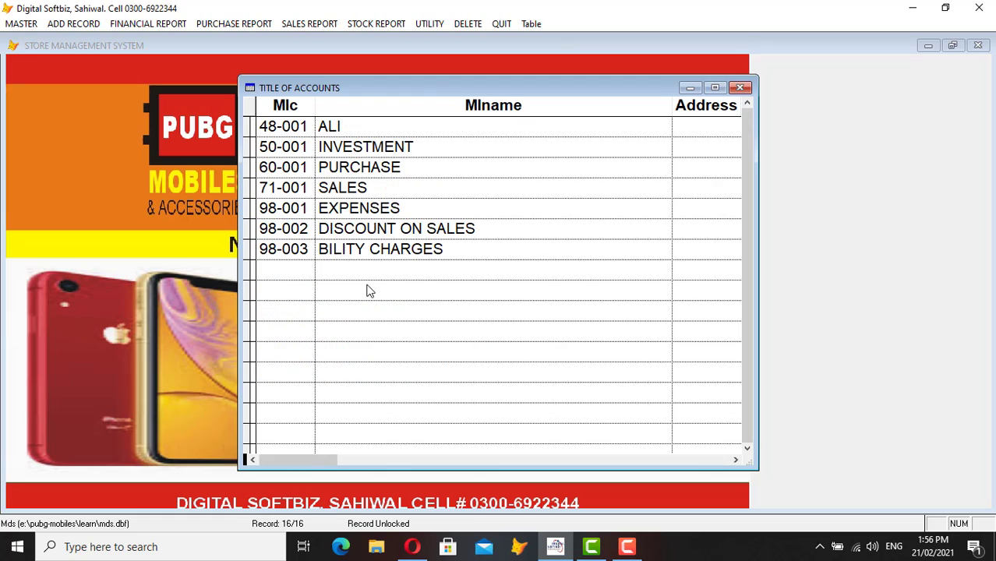
{"action": "left_click", "coordinate": [354, 187]}
{"action": "left_click", "coordinate": [358, 167]}
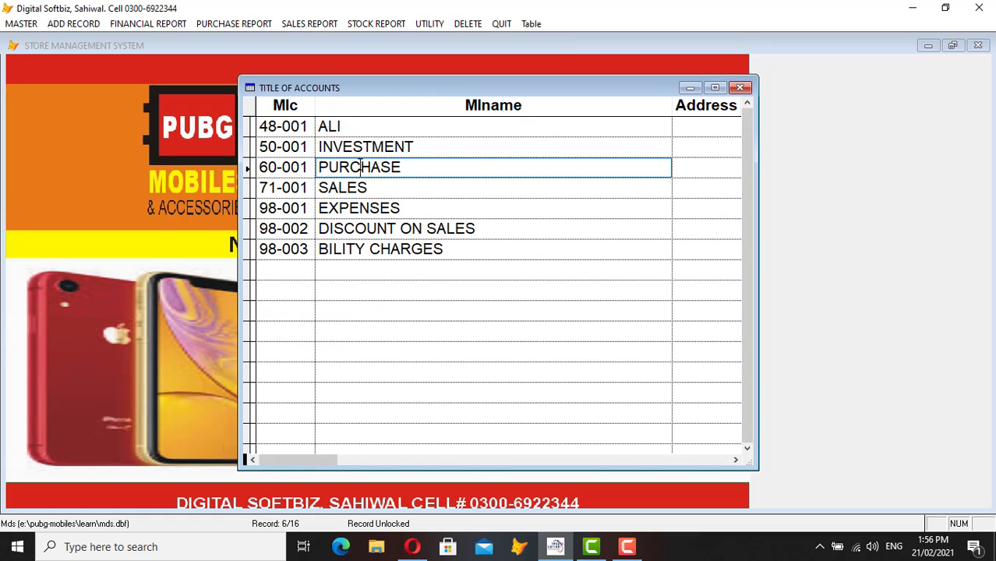
{"action": "left_click", "coordinate": [349, 209]}
{"action": "left_click", "coordinate": [352, 229]}
{"action": "left_click", "coordinate": [355, 248]}
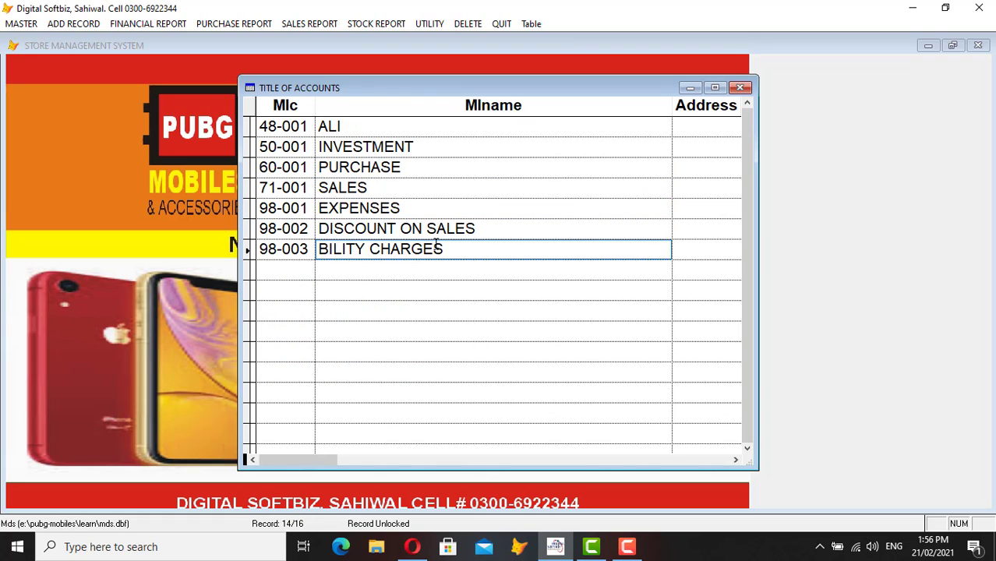
{"action": "key", "text": "Escape"}
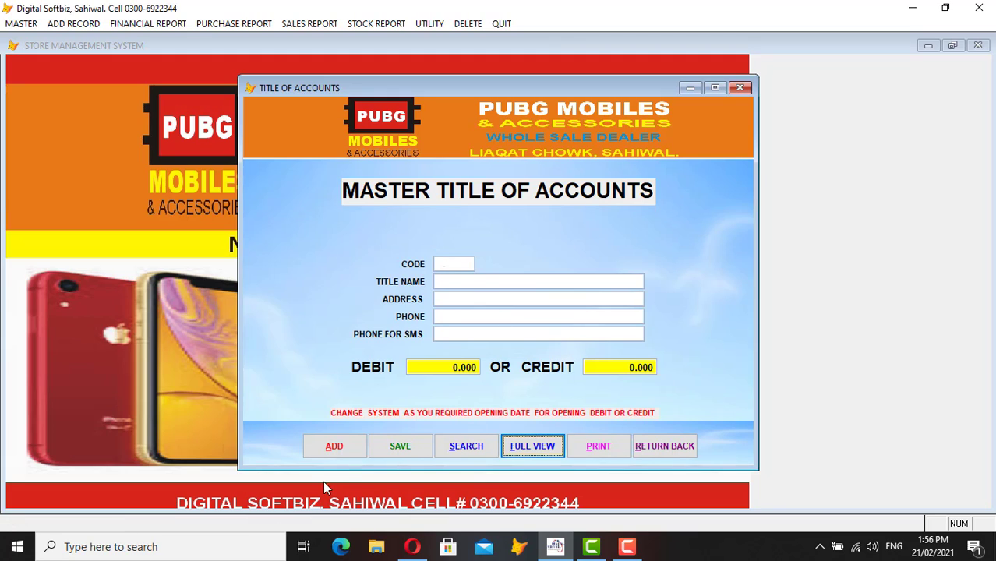
- Try account code 04-001, find it already exists, and dismiss the existing-accounts list
{"action": "left_click", "coordinate": [341, 452]}
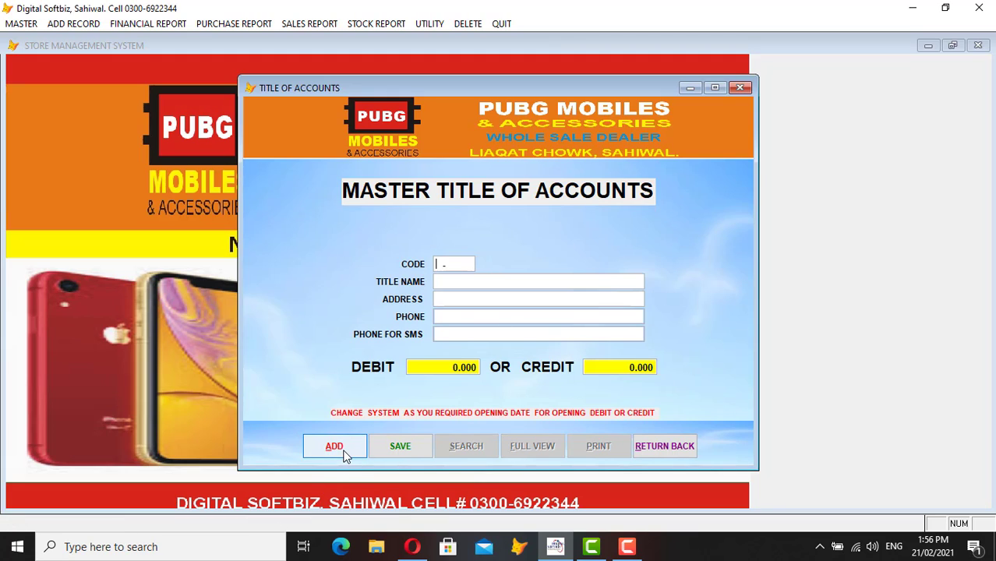
{"action": "type", "text": "04-001"}
{"action": "key", "text": "Return"}
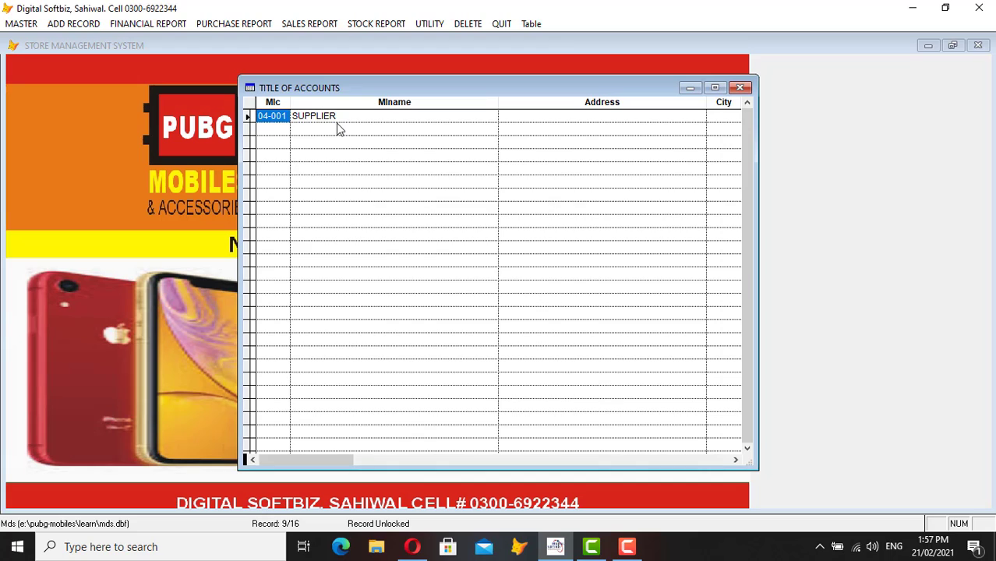
{"action": "key", "text": "Escape"}
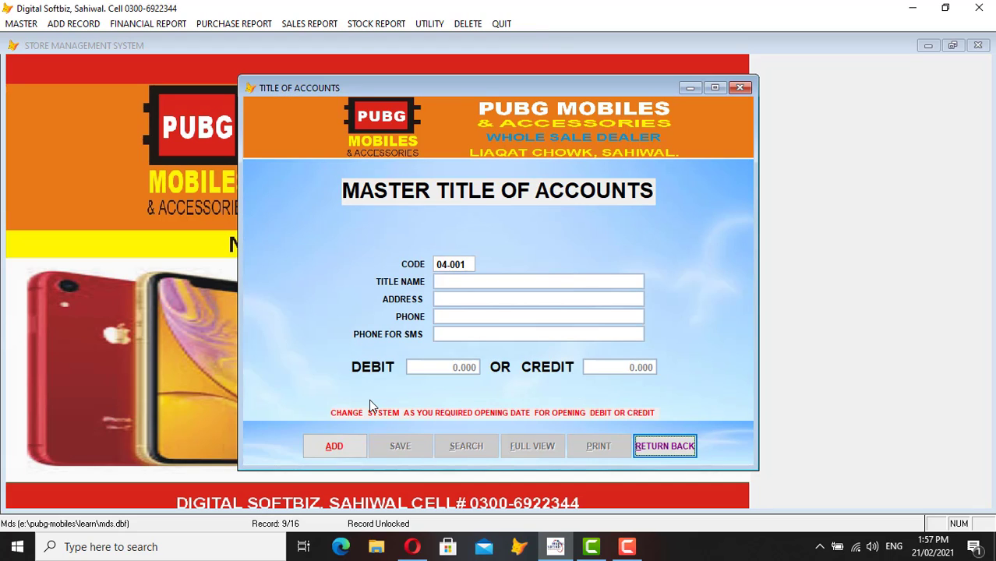
- Save account 04-002 with its title, address KARACHI, phone and a 50,000 credit opening balance
{"action": "left_click", "coordinate": [351, 445]}
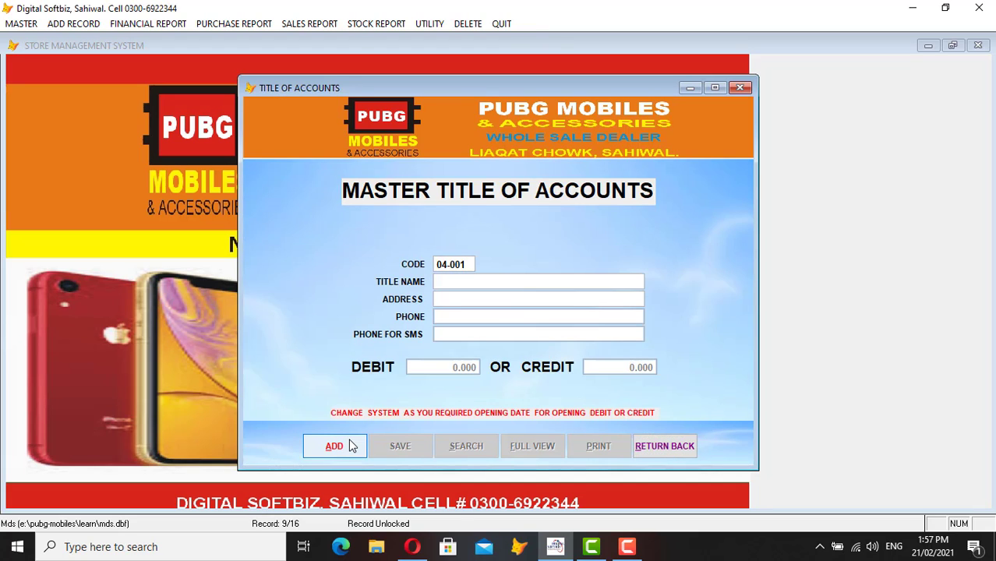
{"action": "type", "text": "04-002"}
{"action": "key", "text": "Return"}
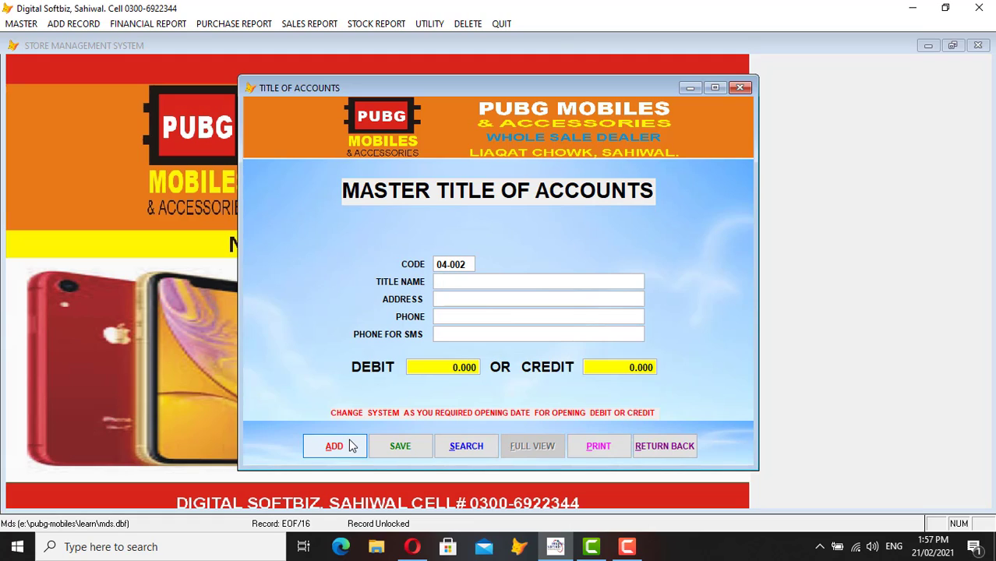
{"action": "type", "text": "IMRAN MOBILES BILES"}
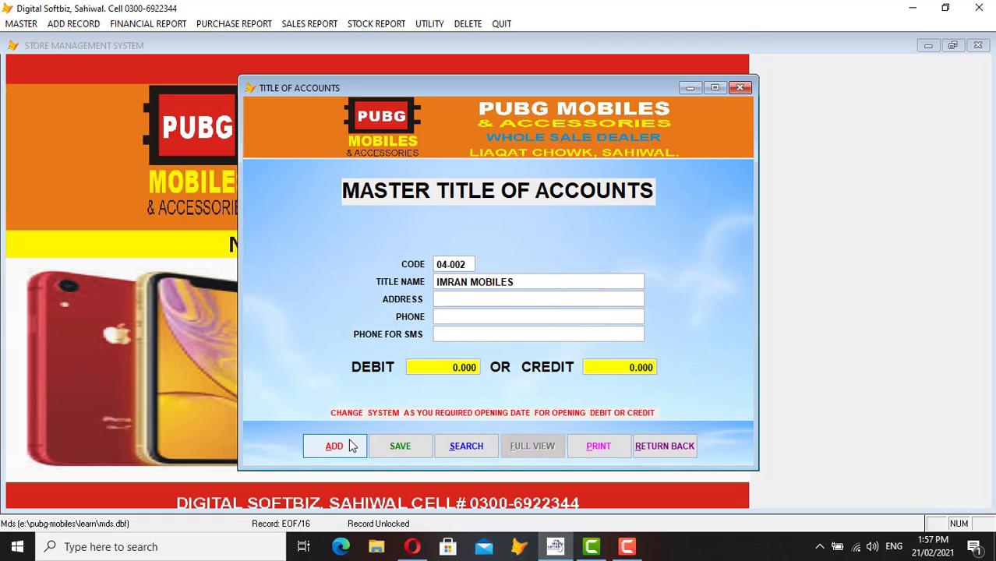
{"action": "type", "text": "KARACHI"}
{"action": "type", "text": "0333333"}
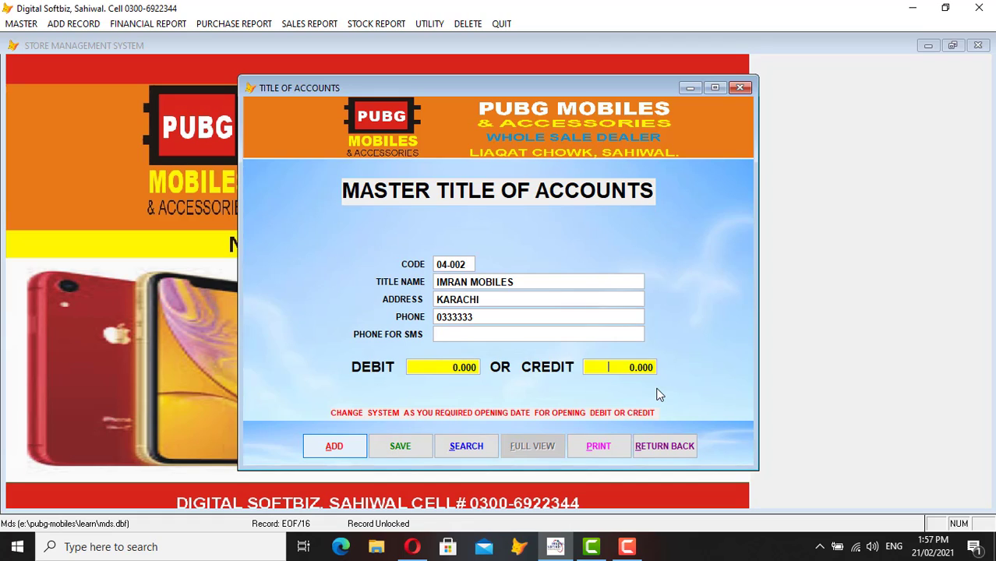
{"action": "type", "text": "5000.0"}
{"action": "key", "text": "Return"}
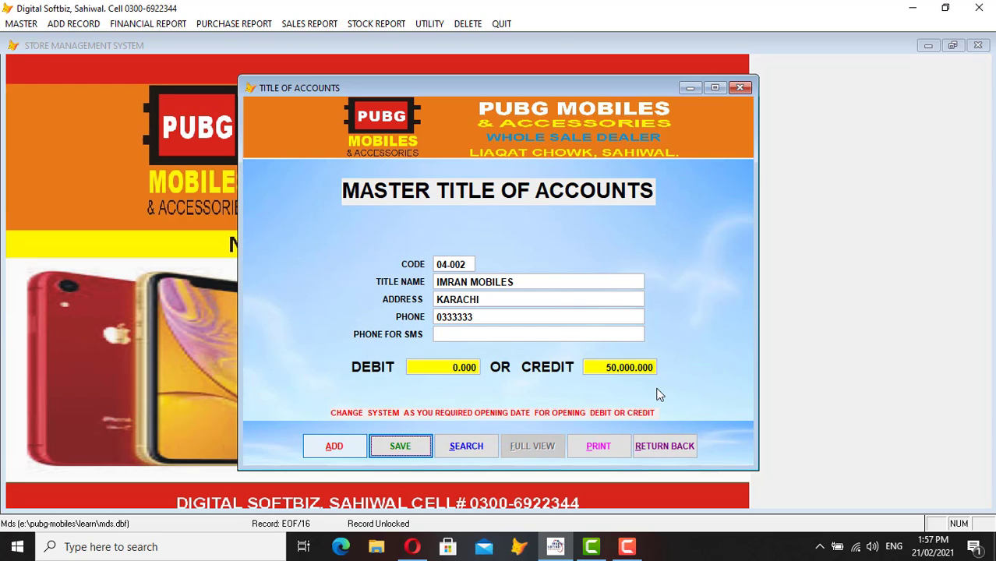
{"action": "key", "text": "Return"}
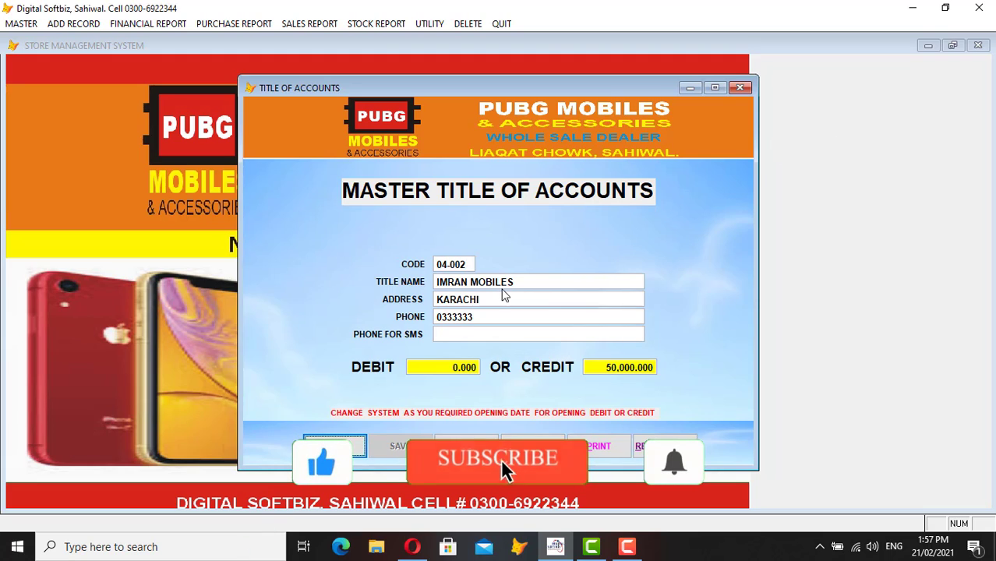
- Begin a new account, correcting the code digits and typing the customer's name
{"action": "left_click", "coordinate": [353, 451]}
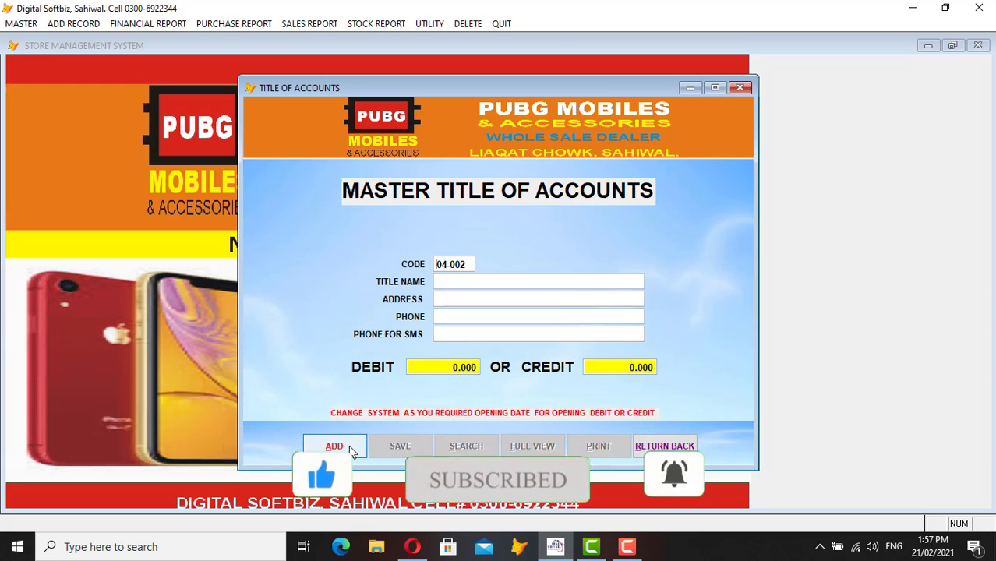
{"action": "type", "text": "04"}
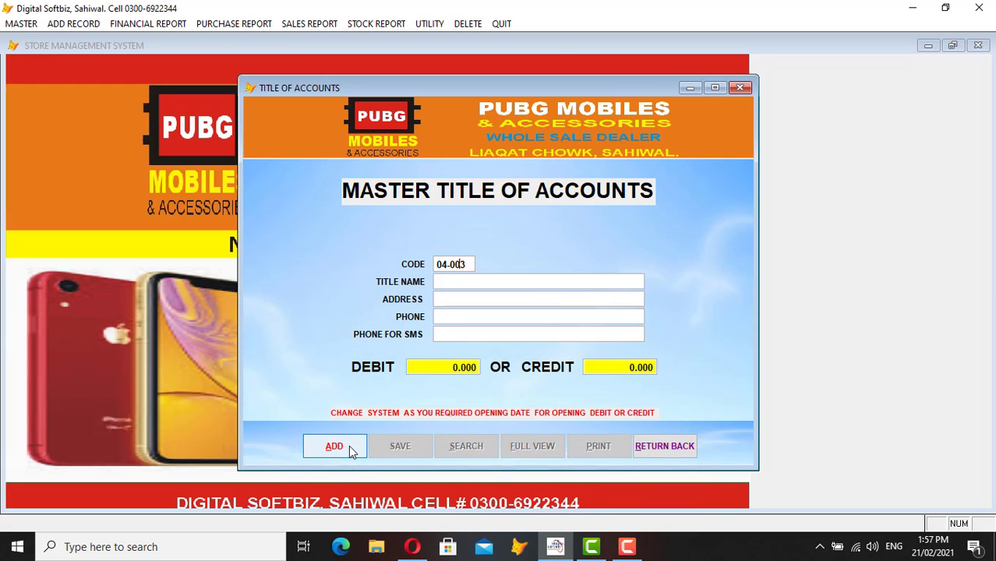
{"action": "key", "text": "Return"}
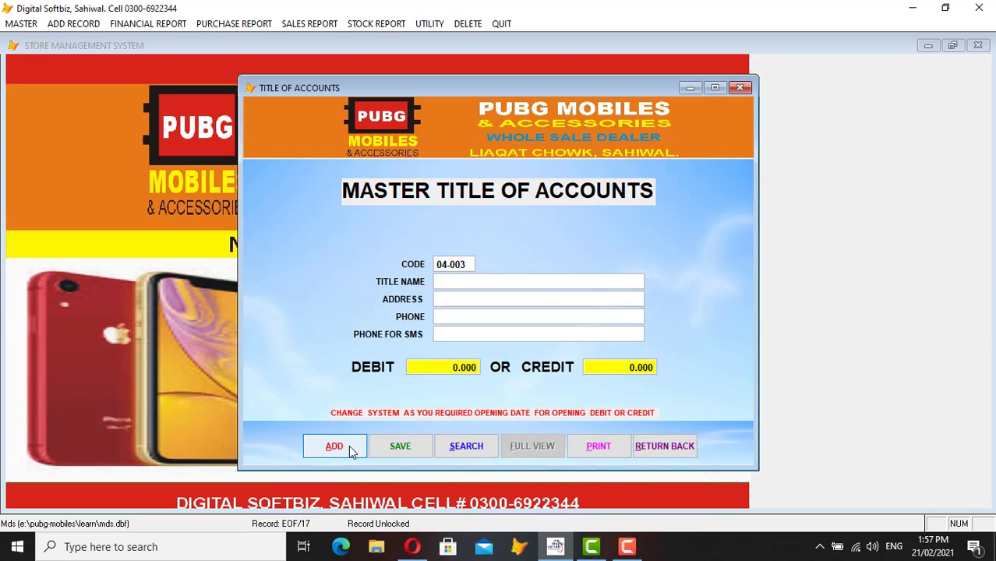
{"action": "left_click", "coordinate": [333, 446]}
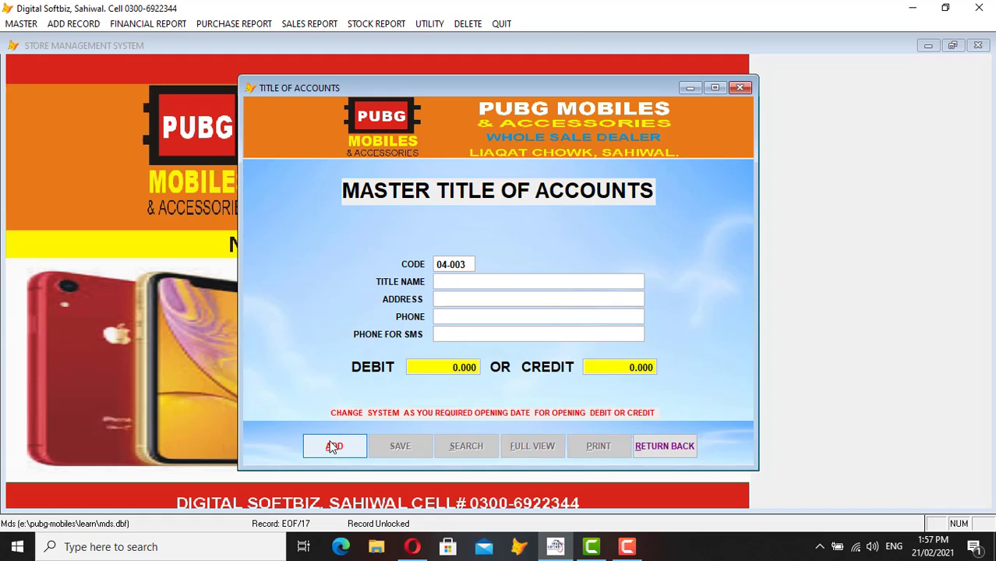
{"action": "type", "text": "5"}
{"action": "key", "text": "BackSpace"}
{"action": "type", "text": "6"}
{"action": "type", "text": "0"}
{"action": "key", "text": "BackSpace"}
{"action": "key", "text": "BackSpace"}
{"action": "type", "text": "7"}
{"action": "key", "text": "BackSpace"}
{"action": "type", "text": "6"}
{"action": "type", "text": "1"}
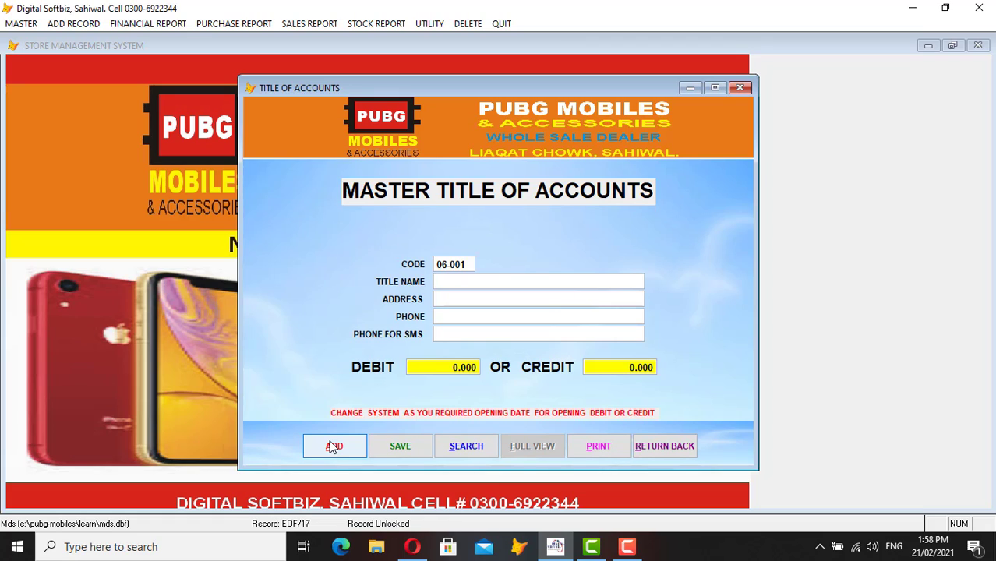
- Save account 06-001 with the customer's name, address LAHORE, phone and 100,000 debit opening balance
{"action": "left_click", "coordinate": [334, 446]}
{"action": "type", "text": "6"}
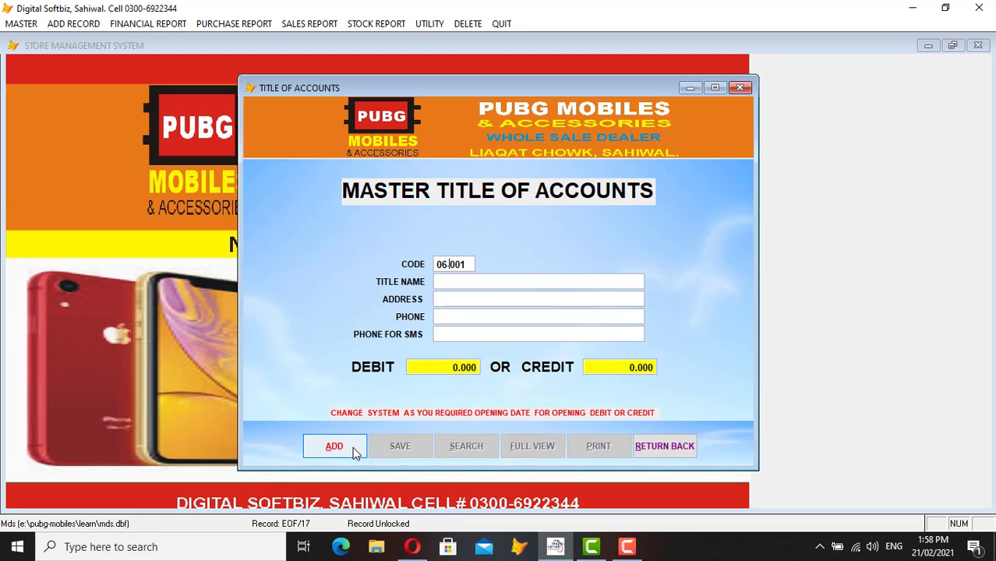
{"action": "key", "text": "Return"}
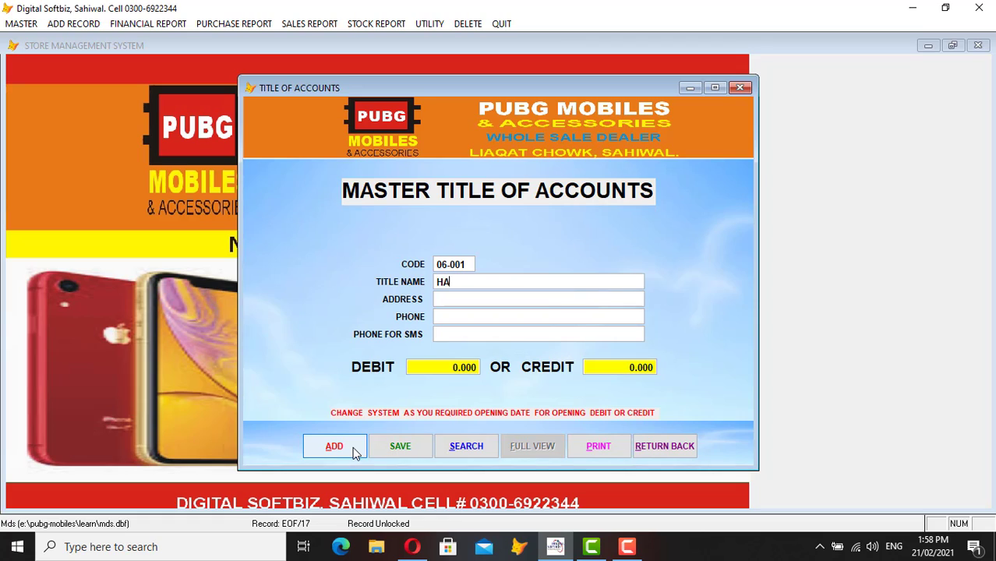
{"action": "type", "text": "LAHORE"}
{"action": "key", "text": "Return"}
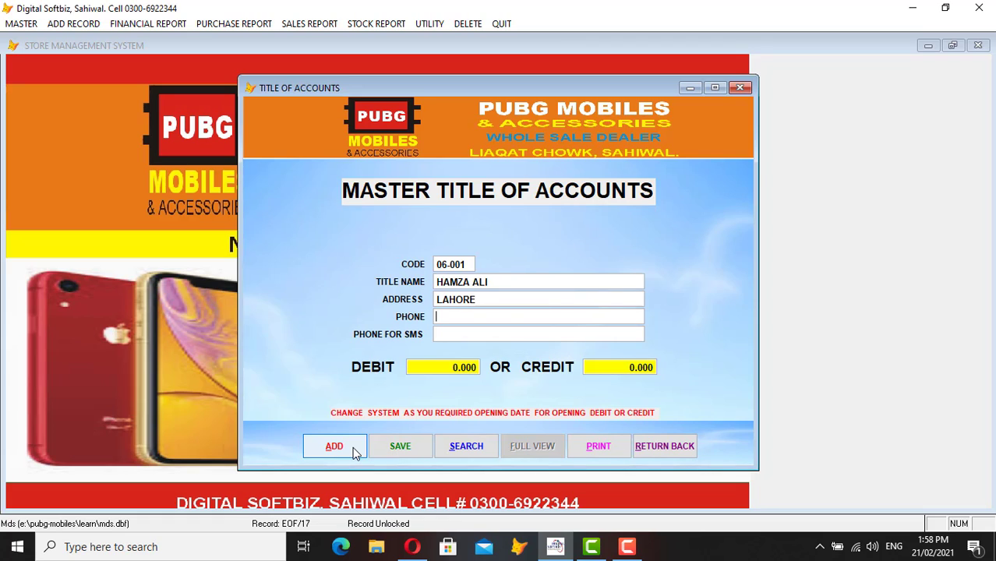
{"action": "type", "text": "03444444444"}
{"action": "key", "text": "Return"}
{"action": "key", "text": "Return"}
{"action": "type", "text": "100000"}
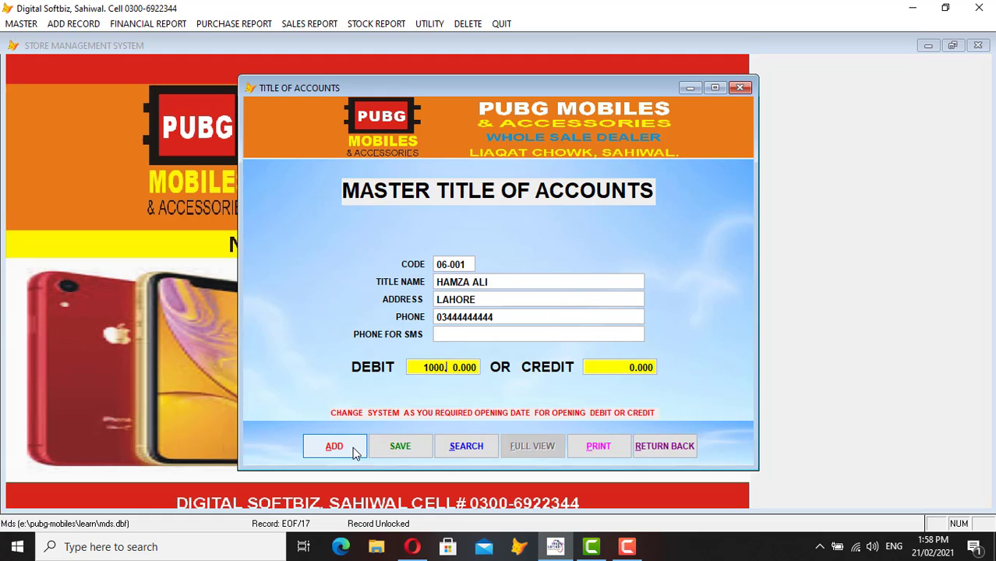
{"action": "key", "text": "Return"}
{"action": "key", "text": "Return"}
{"action": "key", "text": "Return"}
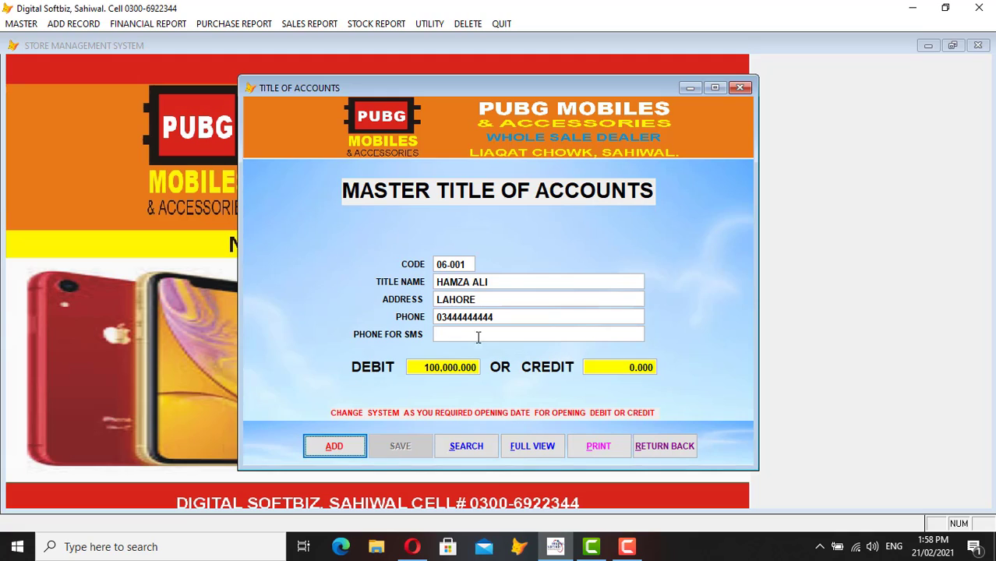
{"action": "left_click", "coordinate": [350, 448]}
{"action": "type", "text": "1"}
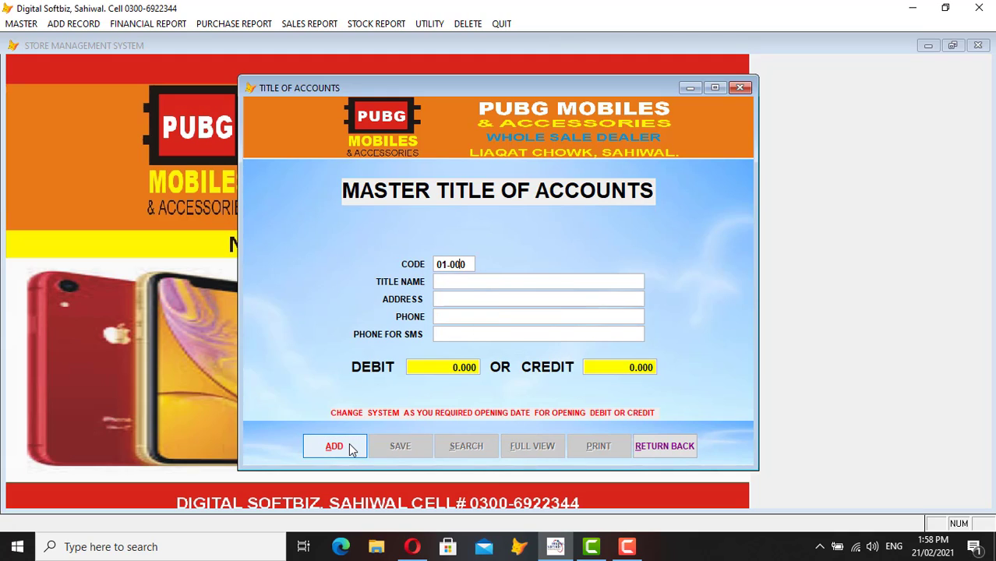
{"action": "key", "text": "Return"}
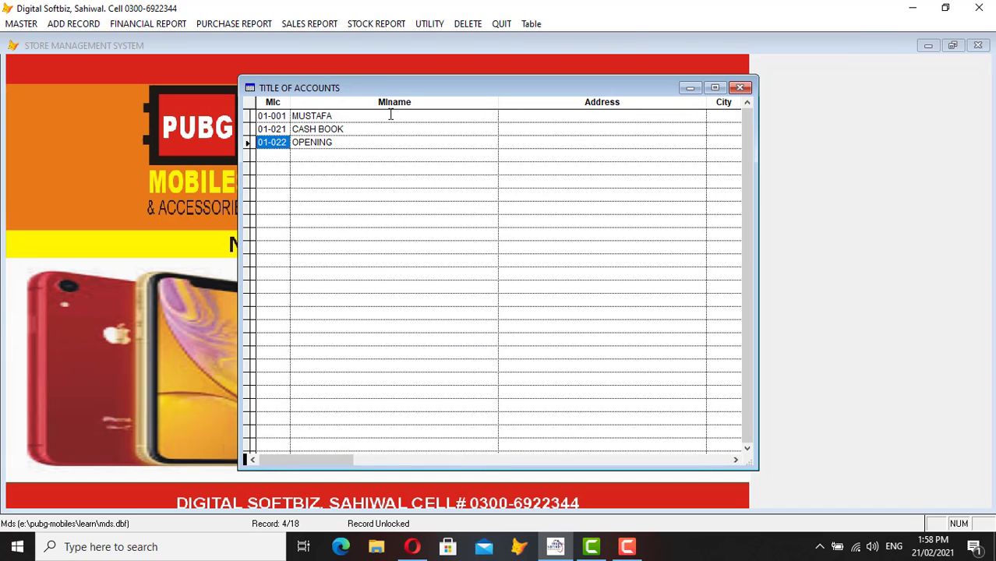
{"action": "left_click", "coordinate": [345, 115]}
{"action": "left_click", "coordinate": [343, 129]}
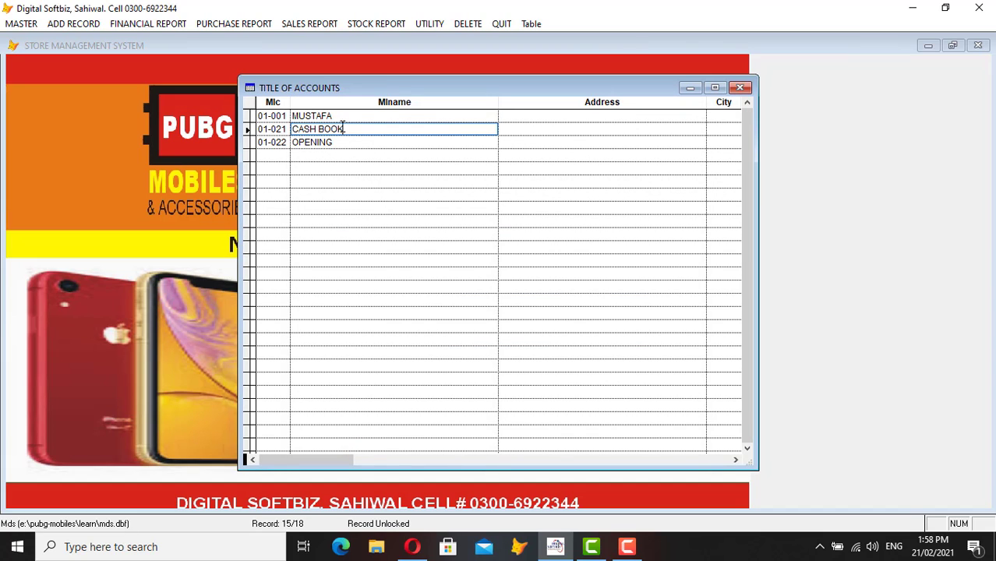
{"action": "left_click", "coordinate": [332, 142]}
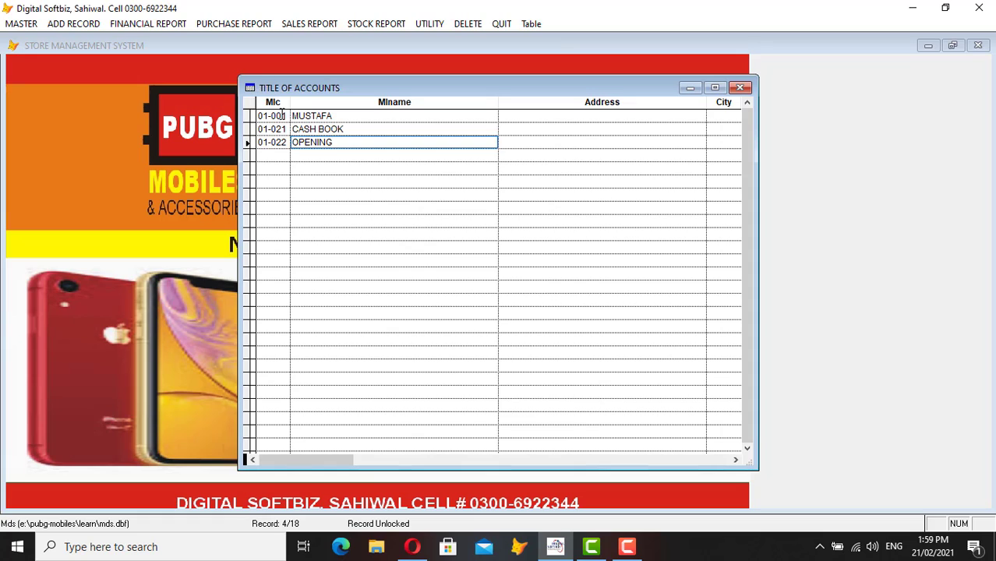
{"action": "left_click", "coordinate": [282, 116]}
{"action": "left_click", "coordinate": [283, 128]}
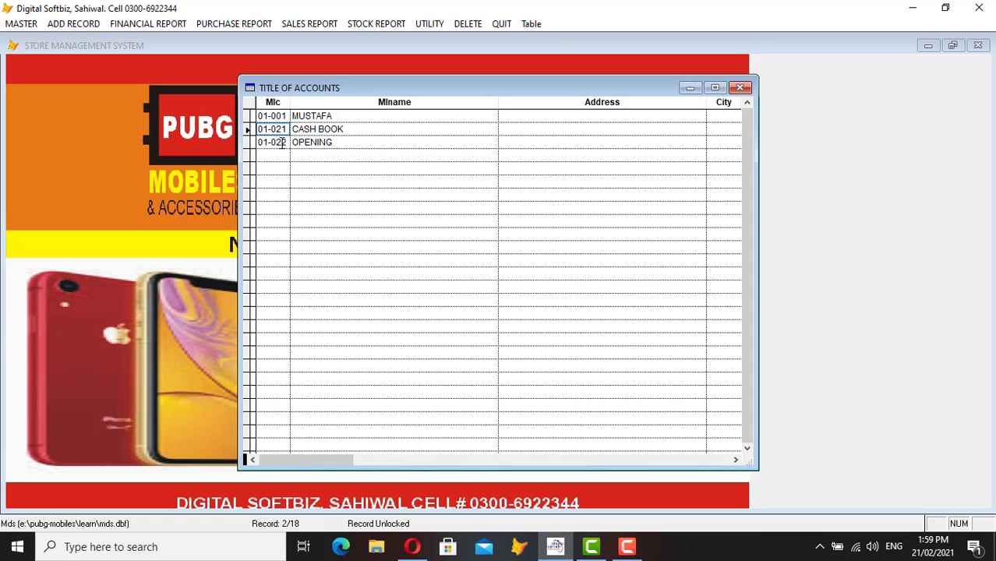
{"action": "left_click", "coordinate": [281, 142]}
{"action": "key", "text": "Escape"}
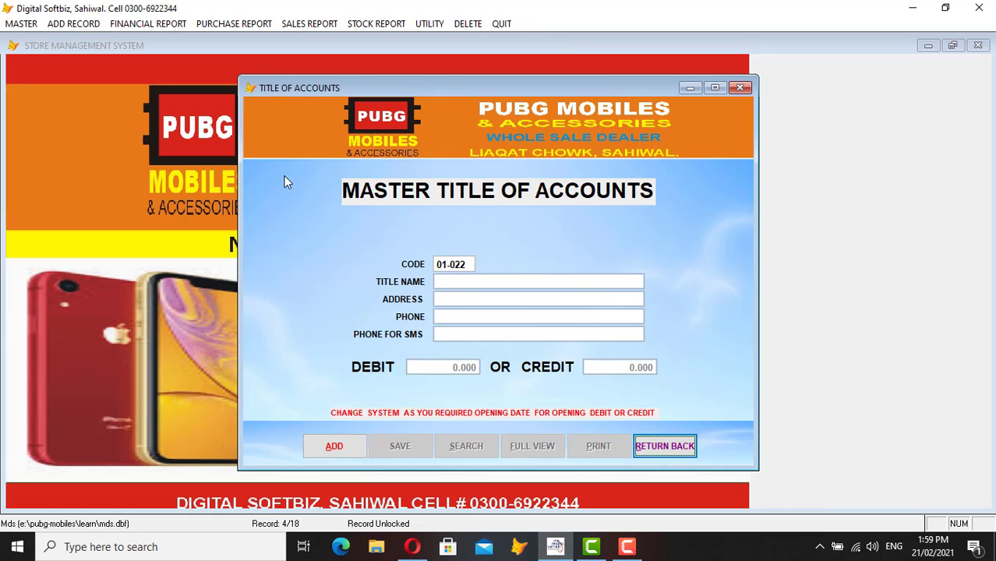
- Save account 01-002 titled MCB BANK with 500,000 opening debit, then close the accounts form
{"action": "left_click", "coordinate": [355, 455]}
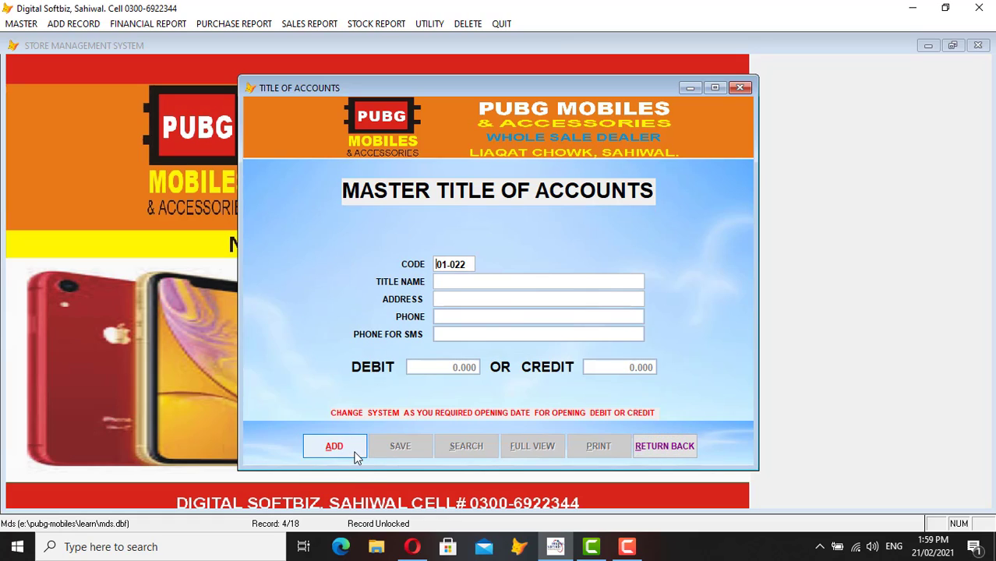
{"action": "type", "text": "00"}
{"action": "key", "text": "Return"}
{"action": "type", "text": "MCB "}
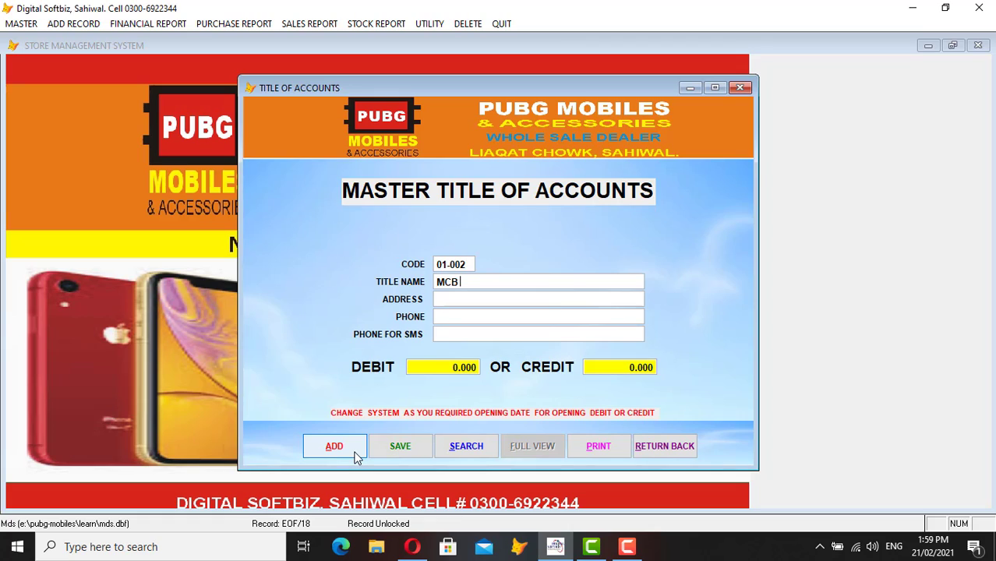
{"action": "type", "text": "BANK"}
{"action": "key", "text": "Return"}
{"action": "key", "text": "Return"}
{"action": "type", "text": "5000.00"}
{"action": "key", "text": "Return"}
{"action": "key", "text": "Return"}
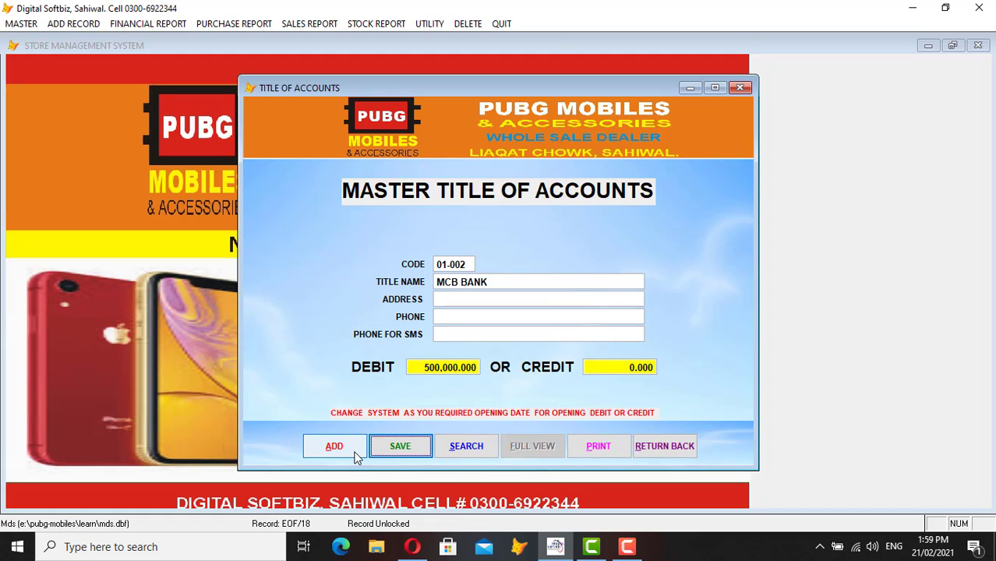
{"action": "key", "text": "Return"}
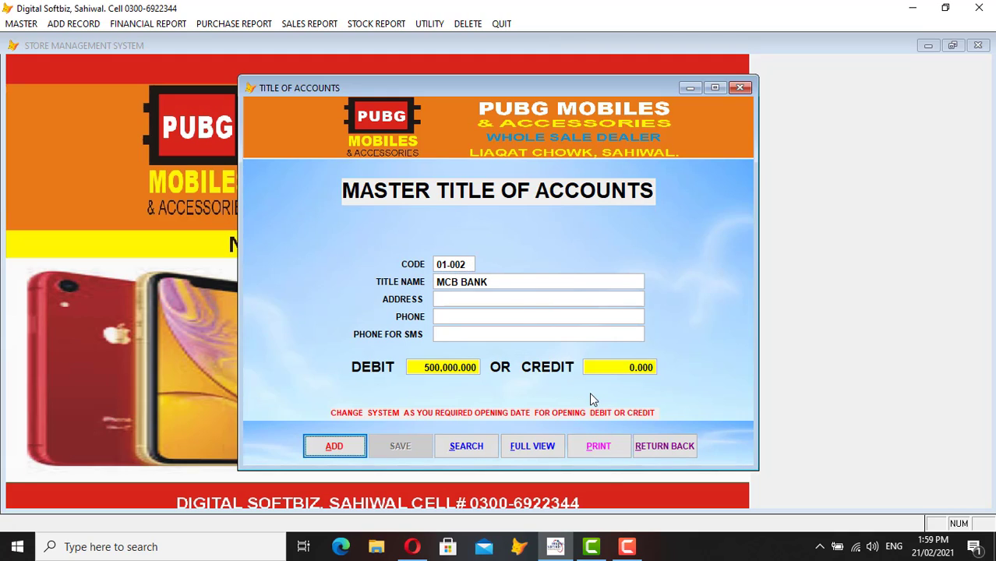
{"action": "left_click", "coordinate": [668, 453]}
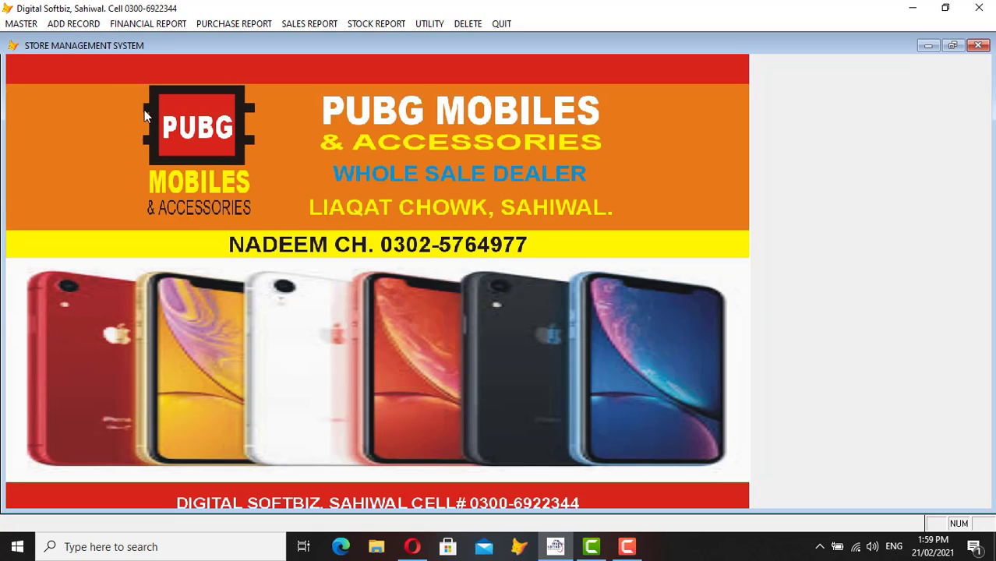
{"action": "left_click", "coordinate": [21, 23]}
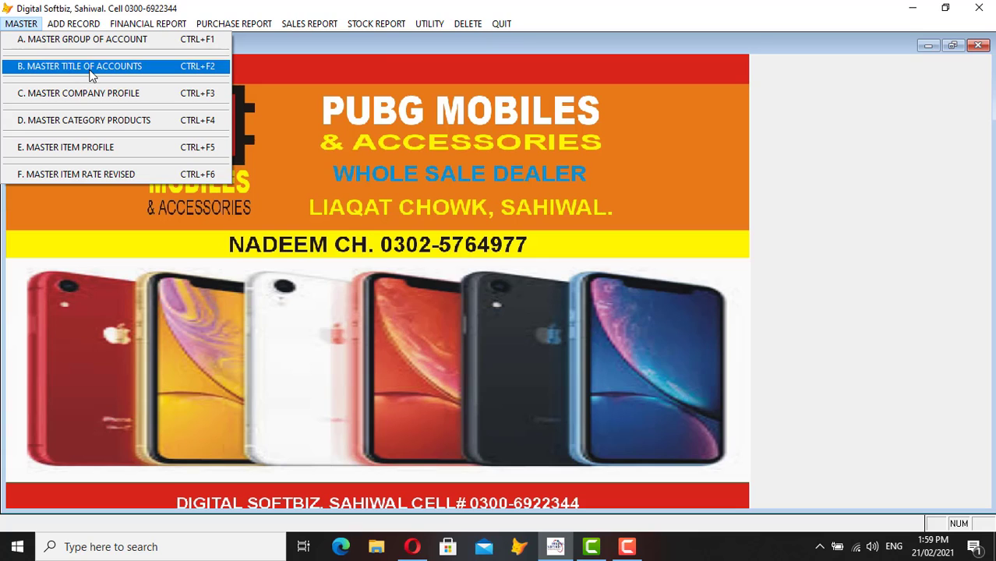
{"action": "mouse_move", "coordinate": [140, 25]}
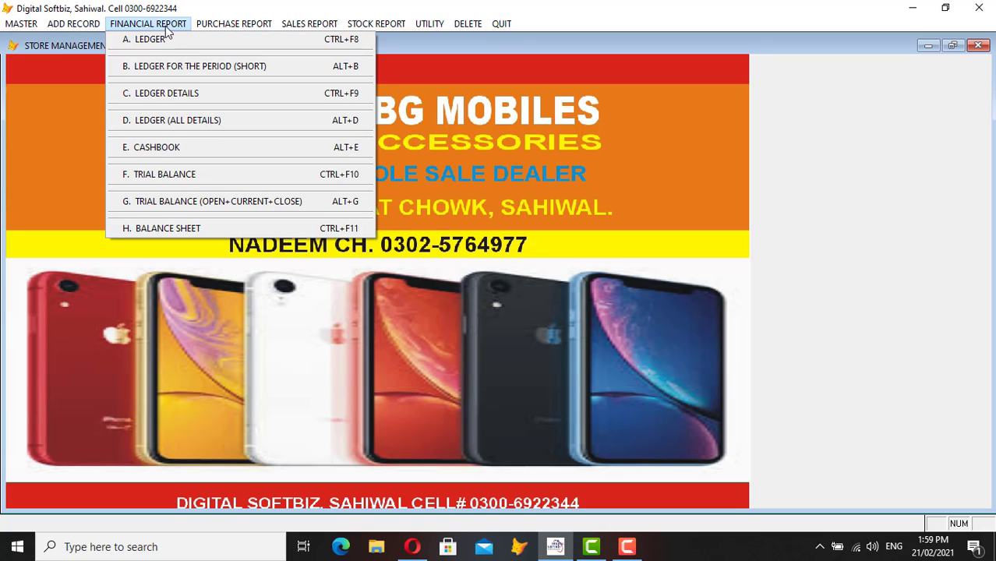
{"action": "left_click", "coordinate": [173, 41]}
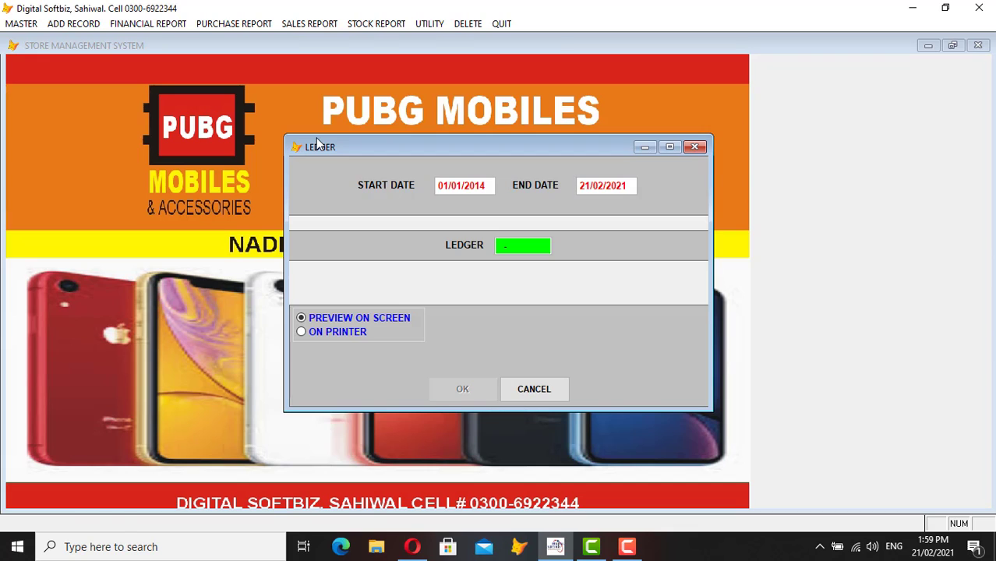
{"action": "key", "text": "Return"}
{"action": "type", "text": "IMRAN"}
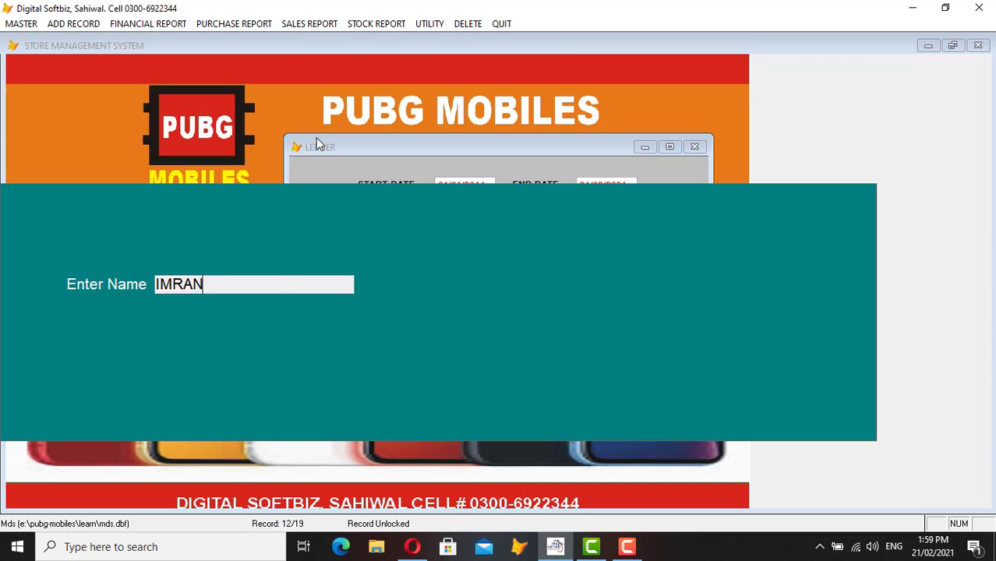
{"action": "key", "text": "Return"}
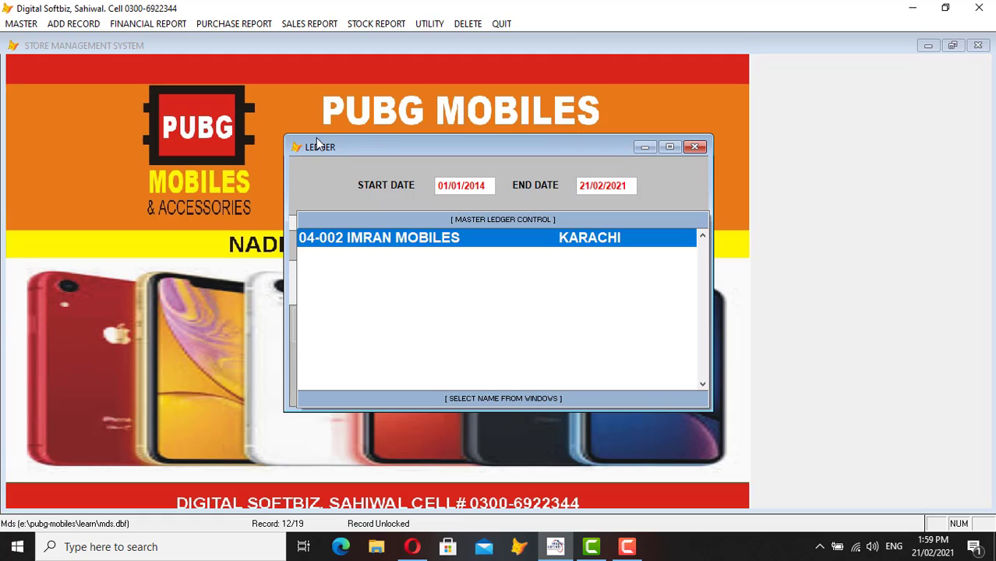
{"action": "double_click", "coordinate": [316, 246]}
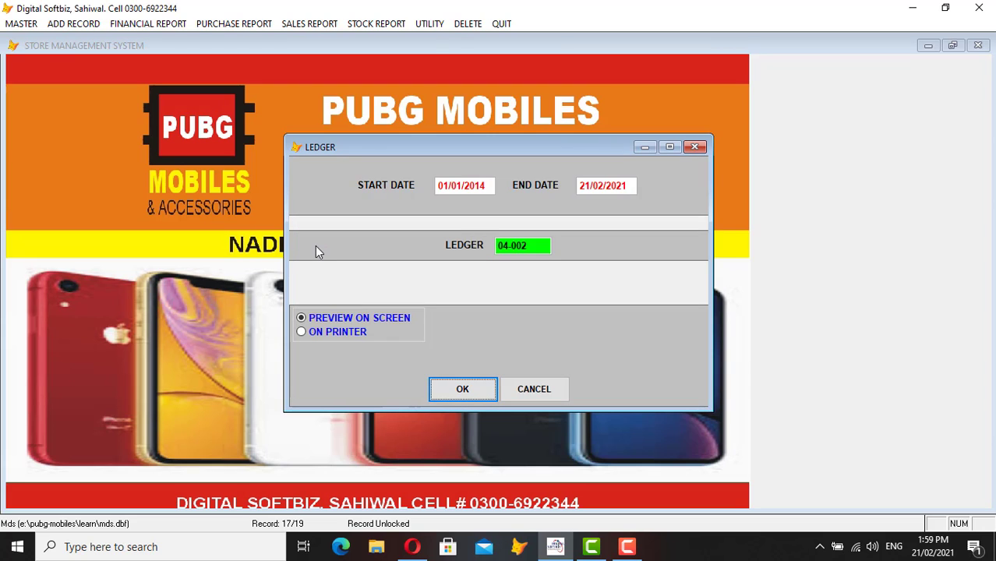
{"action": "key", "text": "Return"}
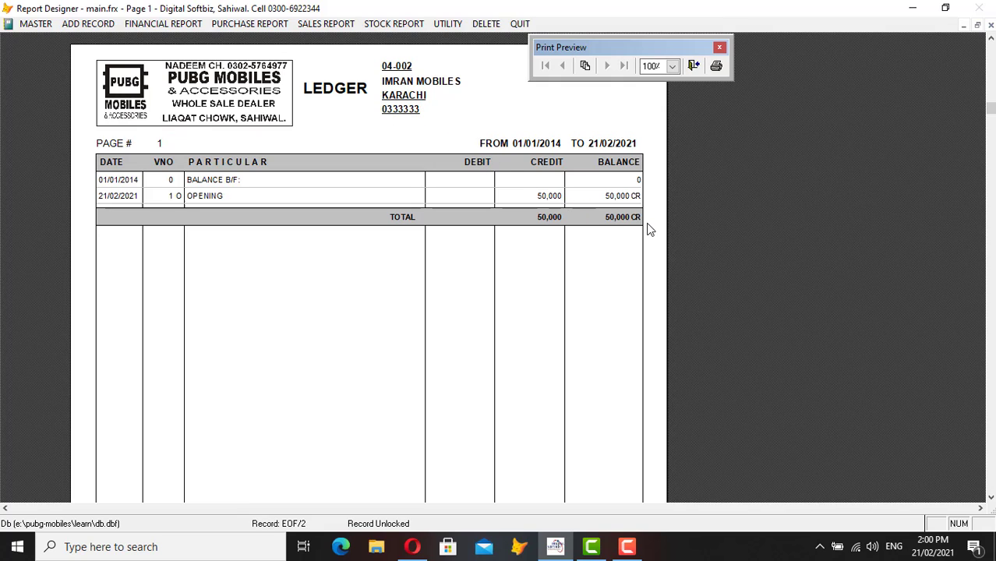
{"action": "key", "text": "Escape"}
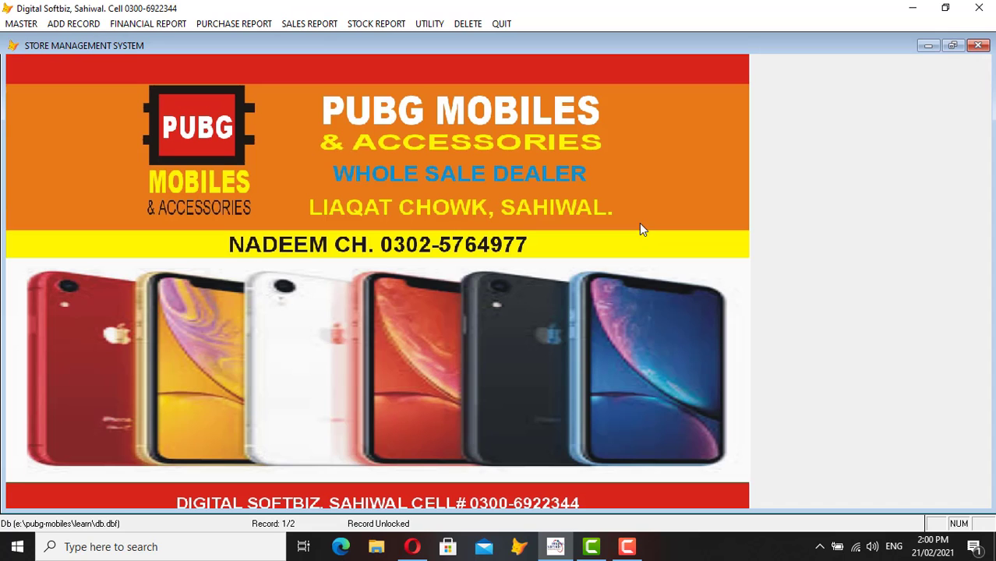
- Preview the ledger report for the Lahore customer account 06-001, found by name search
{"action": "left_click", "coordinate": [158, 24]}
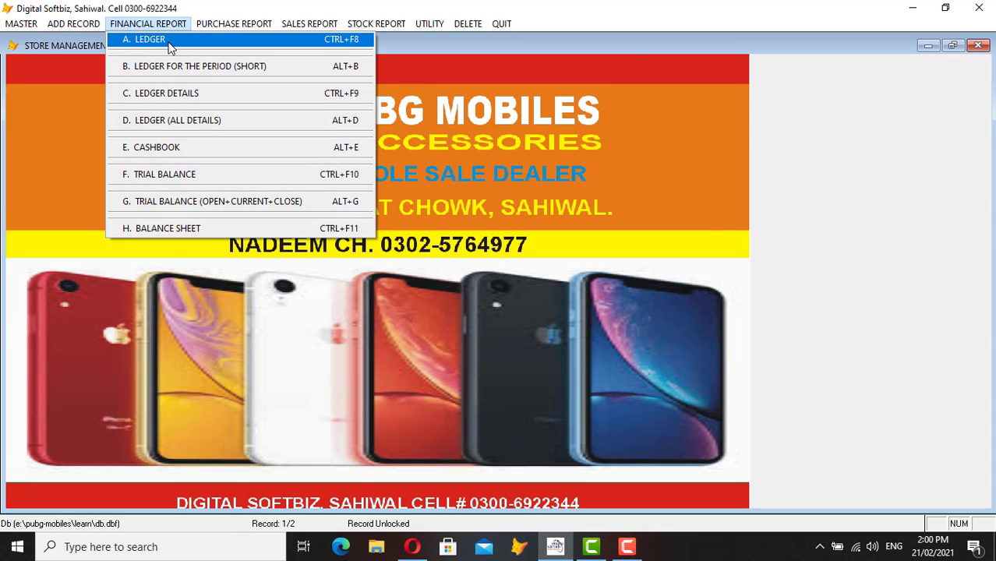
{"action": "left_click", "coordinate": [169, 41]}
{"action": "key", "text": "Return"}
{"action": "key", "text": "Return"}
{"action": "key", "text": "Return"}
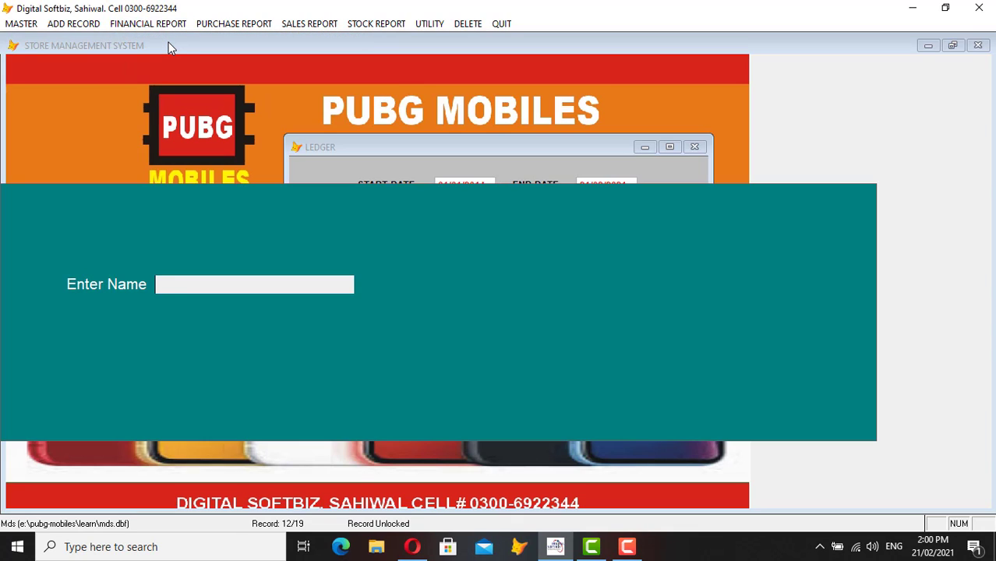
{"action": "type", "text": "HAMA"}
{"action": "key", "text": "BackSpace"}
{"action": "type", "text": "ZA"}
{"action": "key", "text": "Return"}
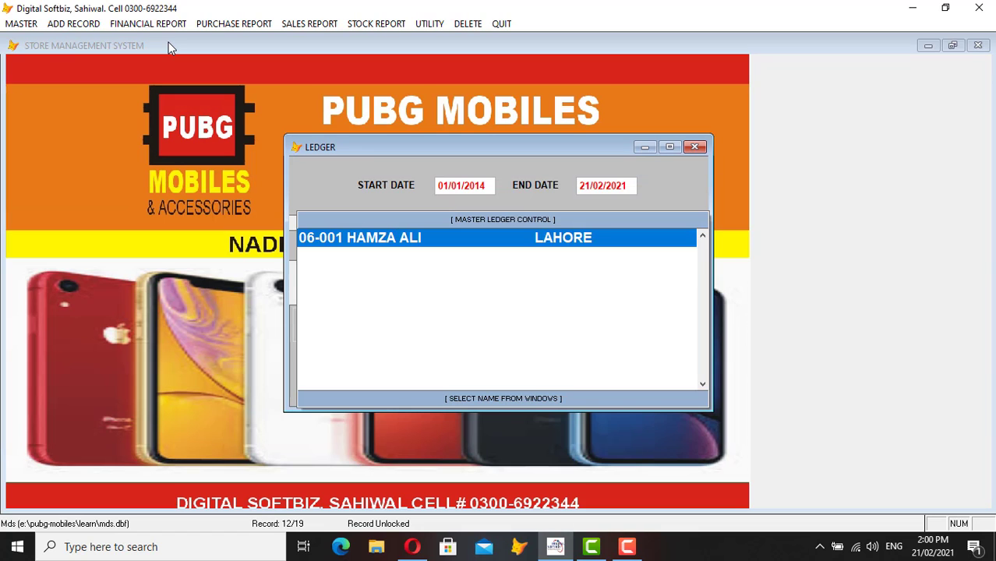
{"action": "key", "text": "Return"}
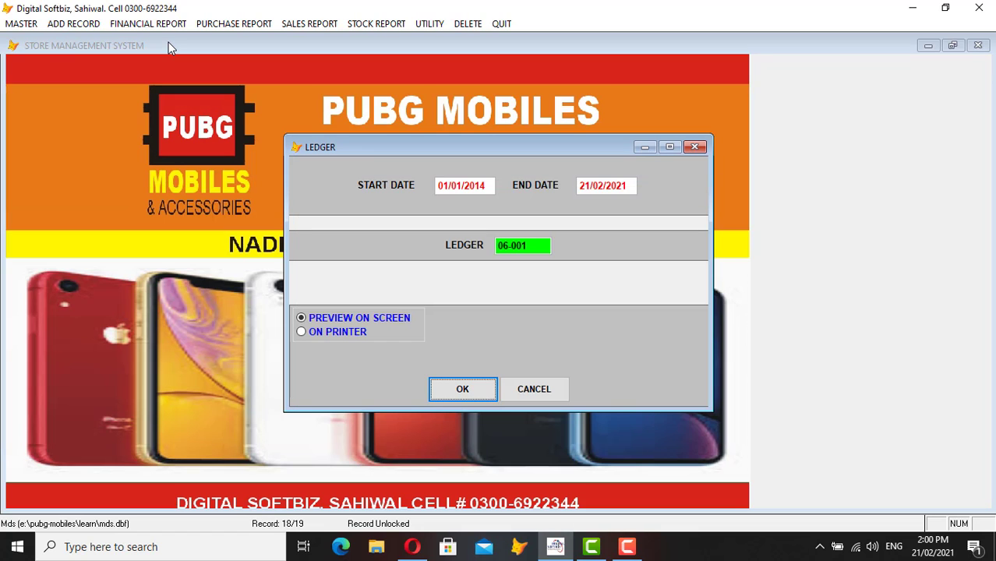
{"action": "key", "text": "Return"}
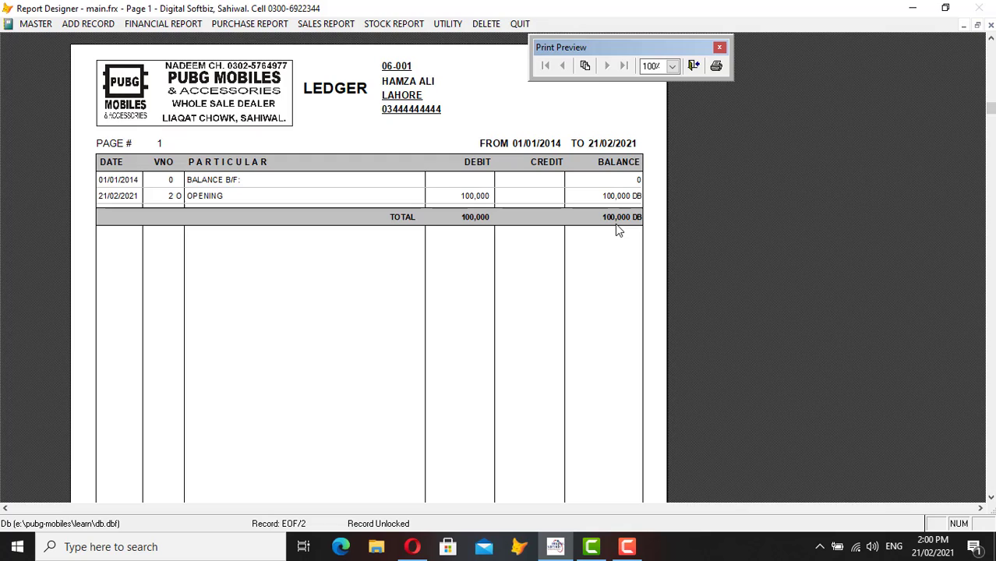
{"action": "key", "text": "Escape"}
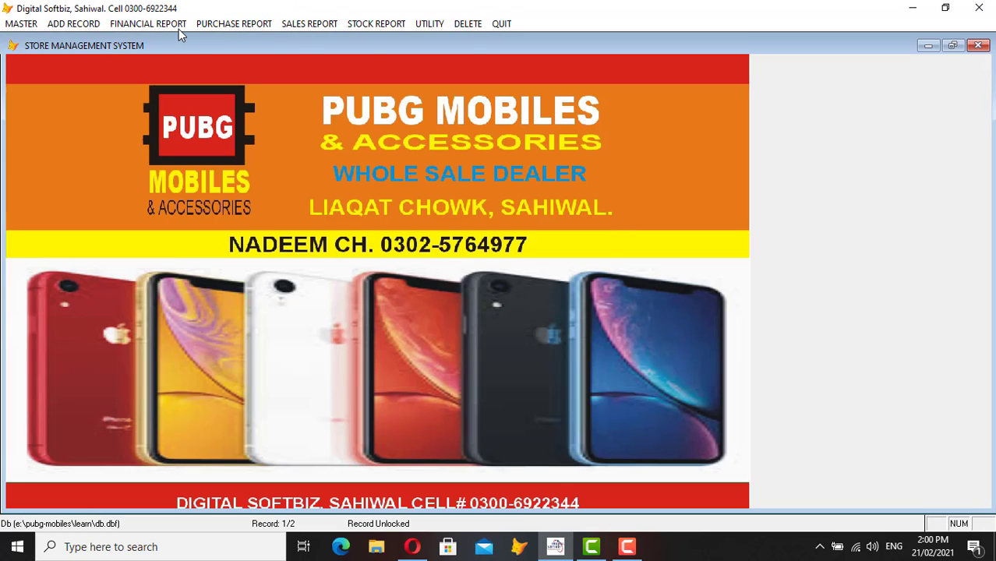
- Preview the MCB BANK ledger showing its 500,000 debit balance, then close it
{"action": "left_click", "coordinate": [175, 28]}
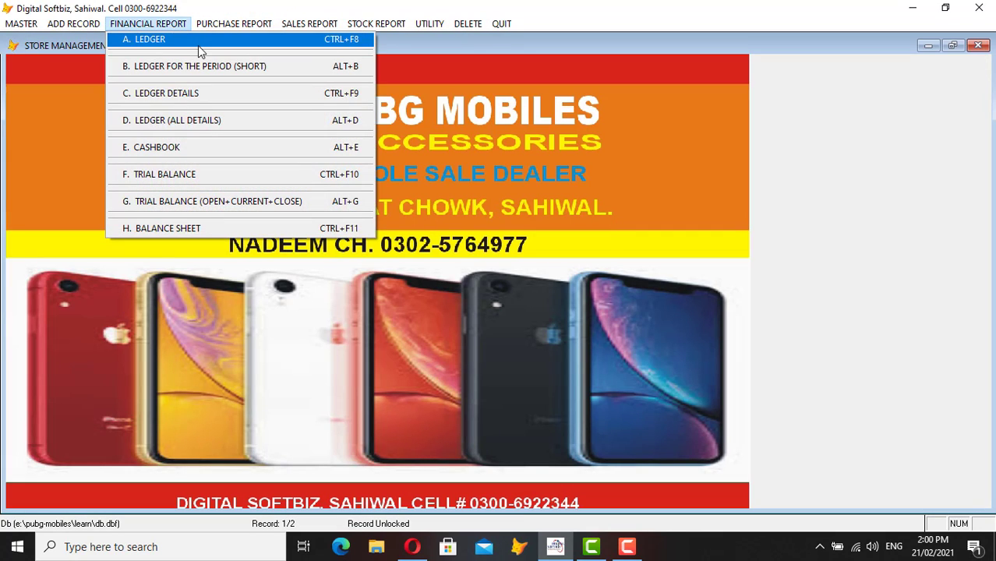
{"action": "left_click", "coordinate": [198, 45]}
{"action": "key", "text": "Return"}
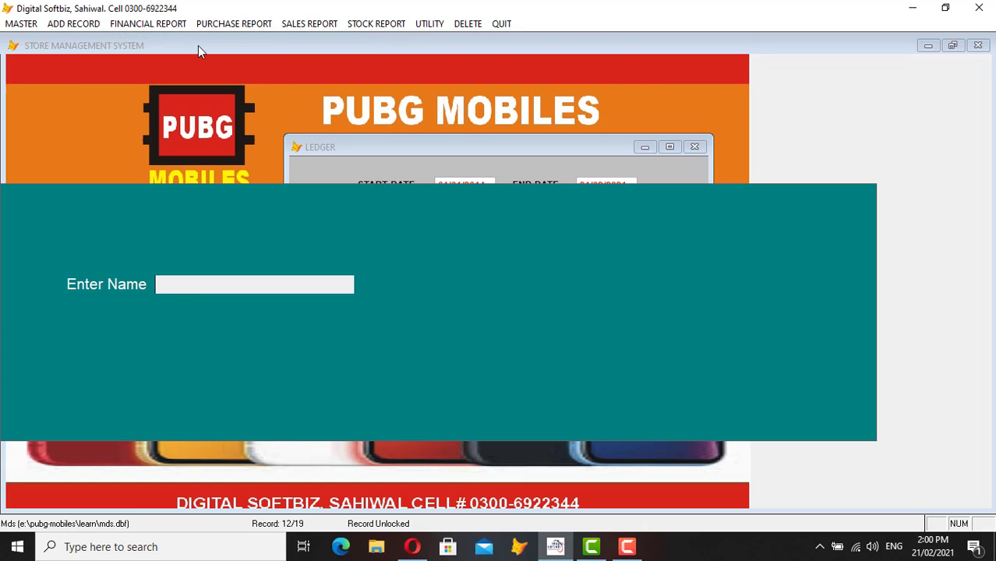
{"action": "type", "text": "MCB"}
{"action": "key", "text": "Return"}
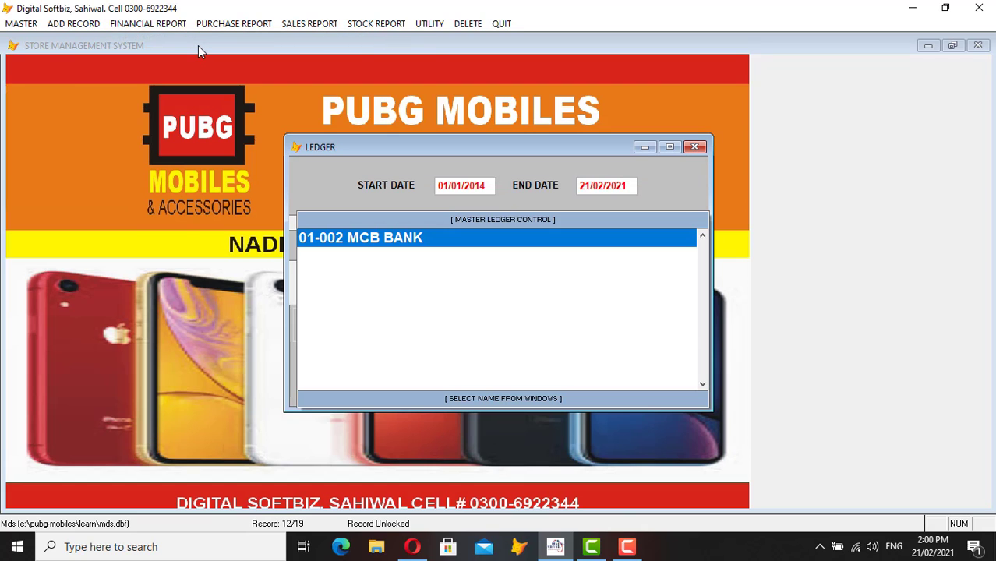
{"action": "key", "text": "Return"}
{"action": "key", "text": "Return"}
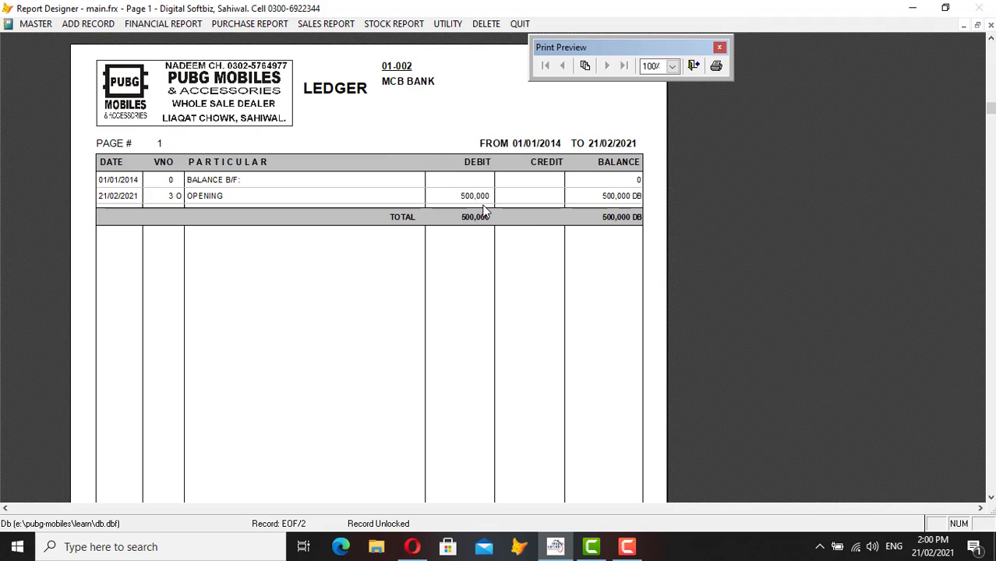
{"action": "key", "text": "Escape"}
{"action": "left_click", "coordinate": [82, 24]}
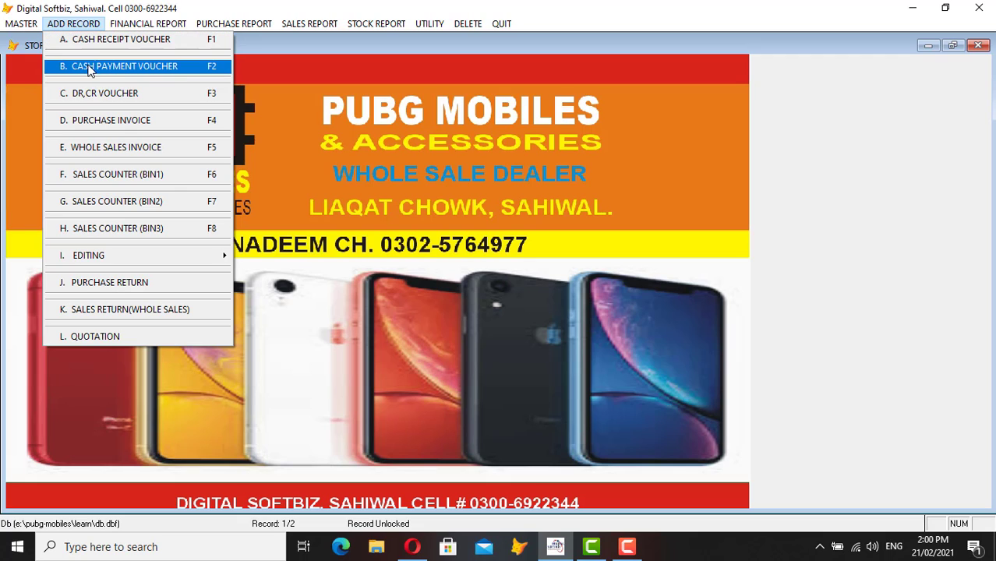
{"action": "mouse_move", "coordinate": [146, 23]}
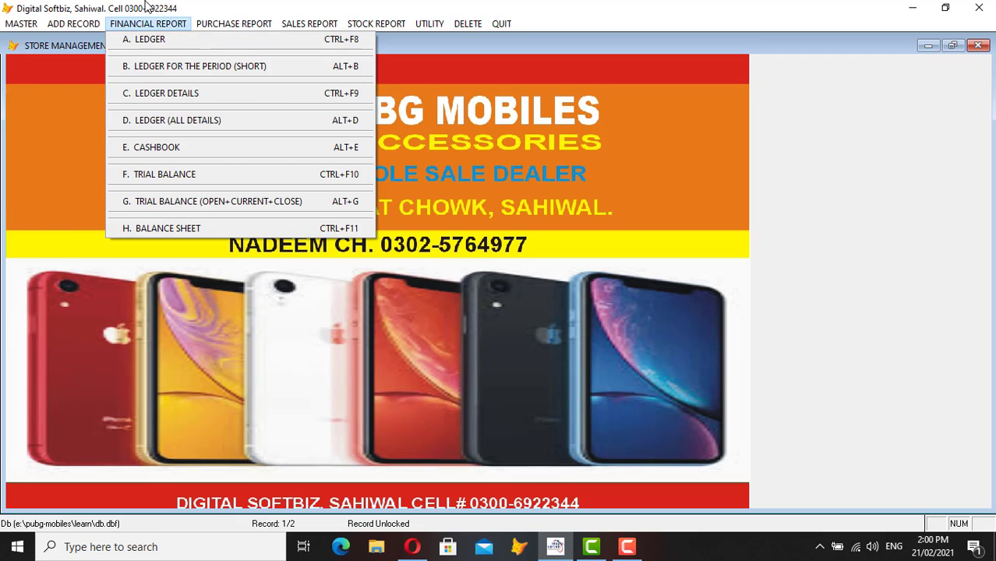
{"action": "left_click", "coordinate": [171, 152]}
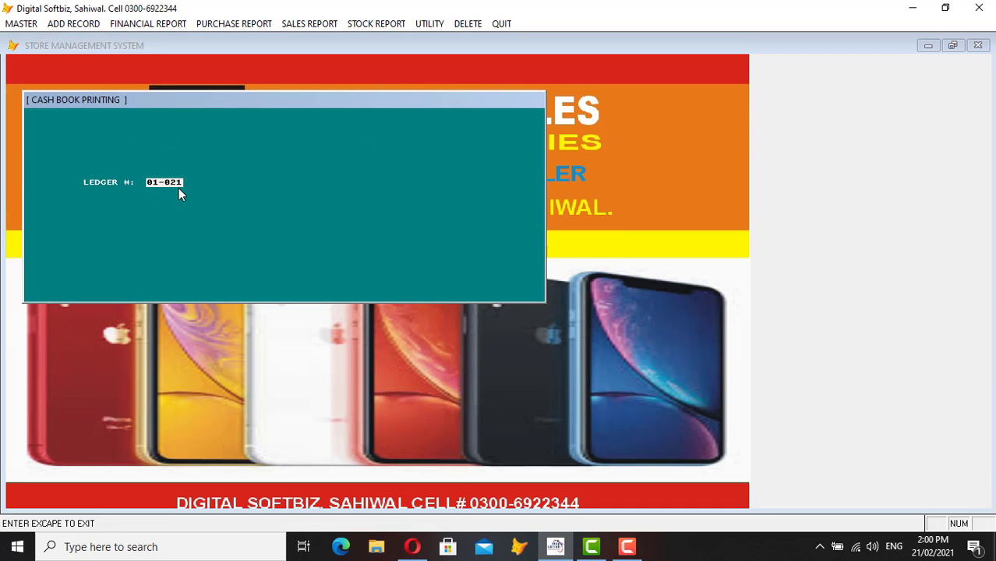
{"action": "key", "text": "Return"}
{"action": "key", "text": "Return"}
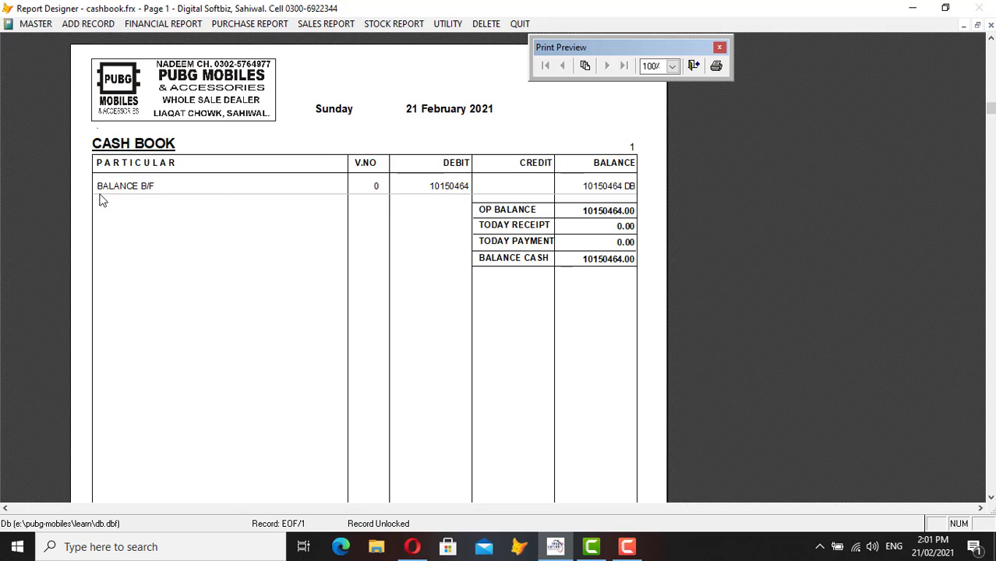
{"action": "key", "text": "Escape"}
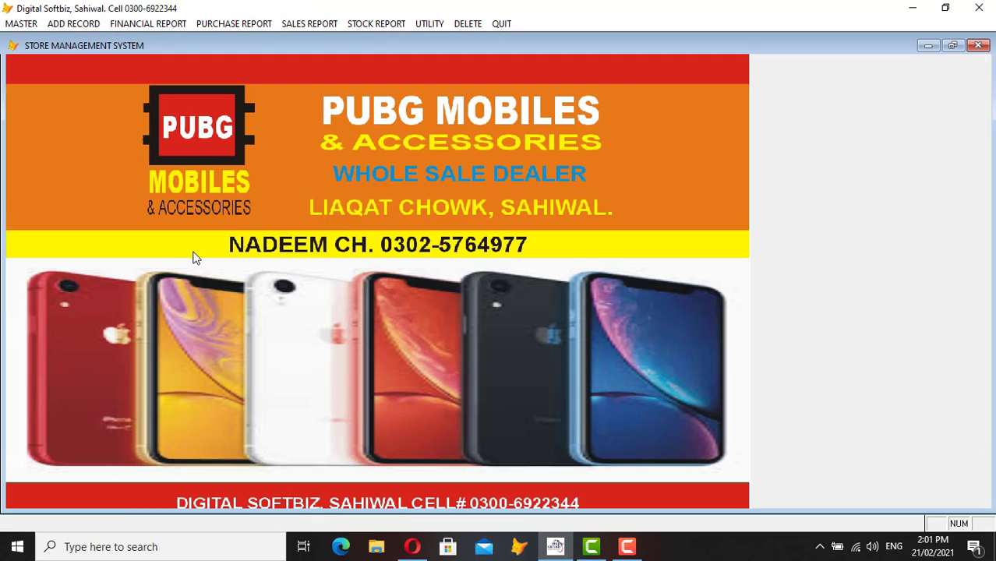
{"action": "left_click", "coordinate": [78, 24]}
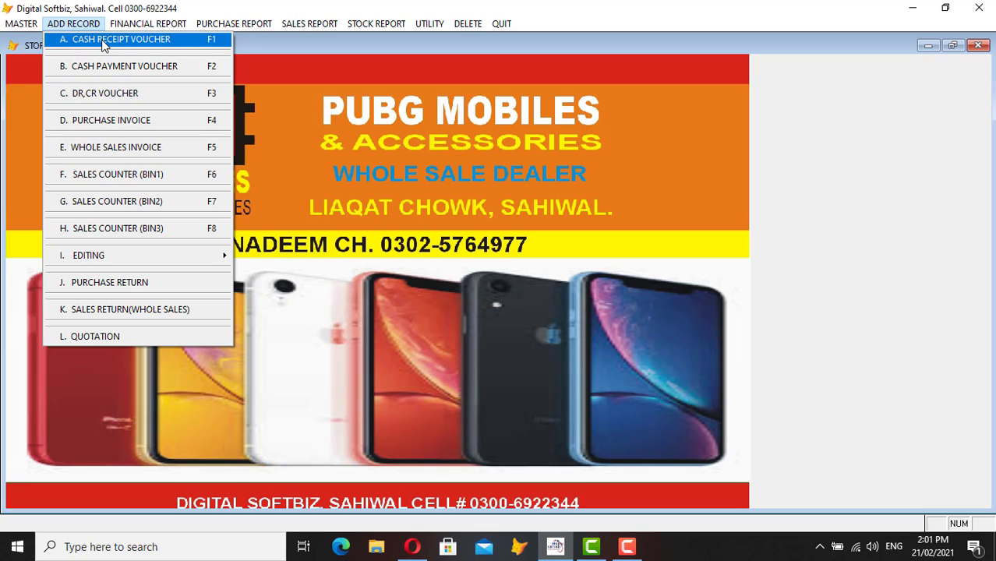
- Start a new cash receipt voucher and select the Lahore account 06-001 by name search
{"action": "left_click", "coordinate": [104, 43]}
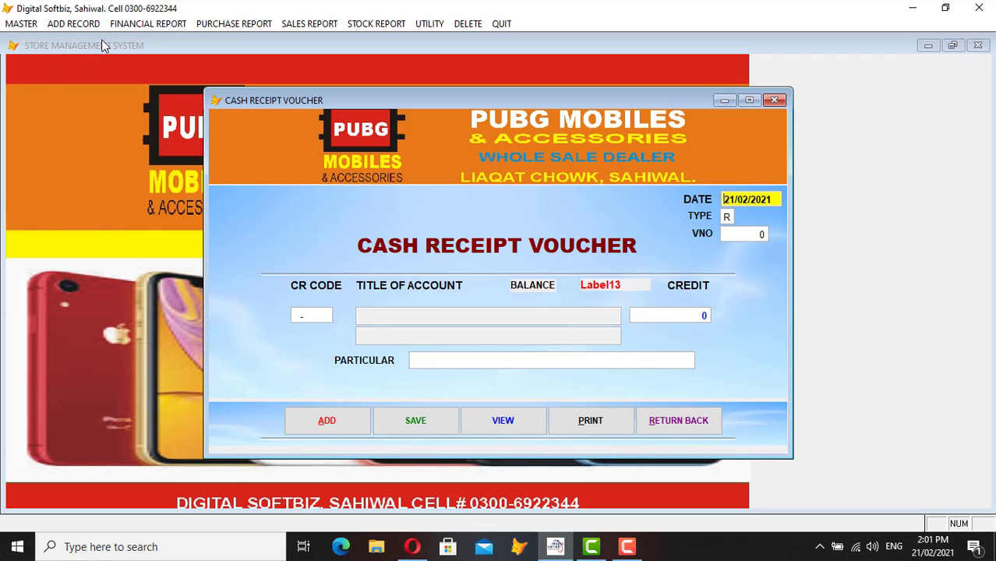
{"action": "key", "text": "Return"}
{"action": "key", "text": "Return"}
{"action": "key", "text": "Return"}
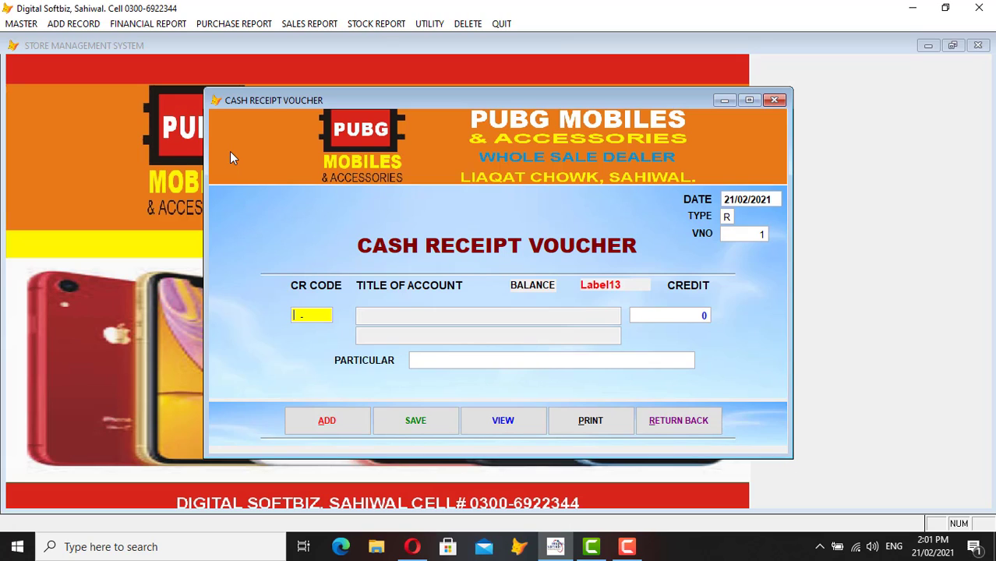
{"action": "key", "text": "Return"}
{"action": "type", "text": "HAMMZA"}
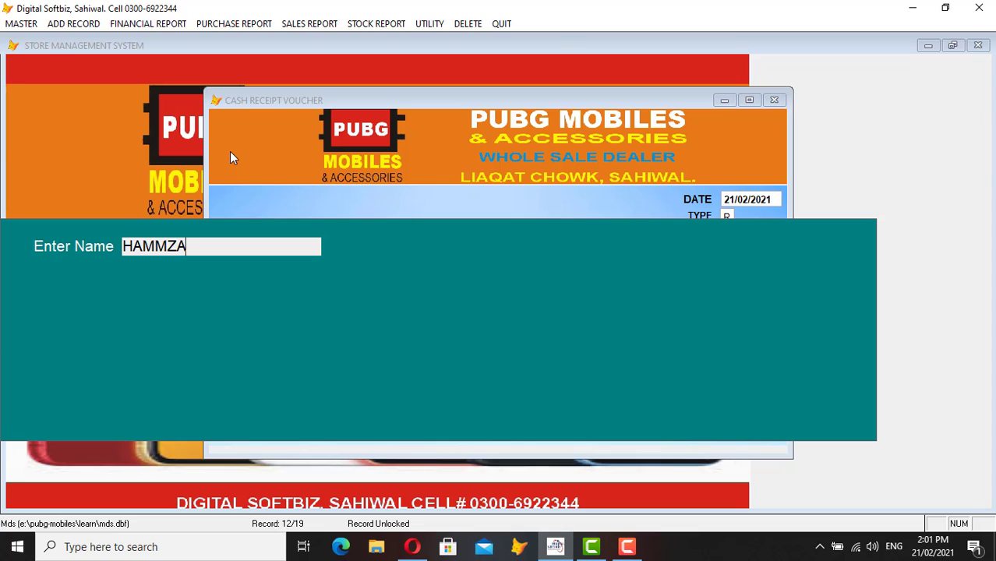
{"action": "key", "text": "BackSpace"}
{"action": "key", "text": "BackSpace"}
{"action": "key", "text": "BackSpace"}
{"action": "type", "text": "ZA"}
{"action": "key", "text": "Return"}
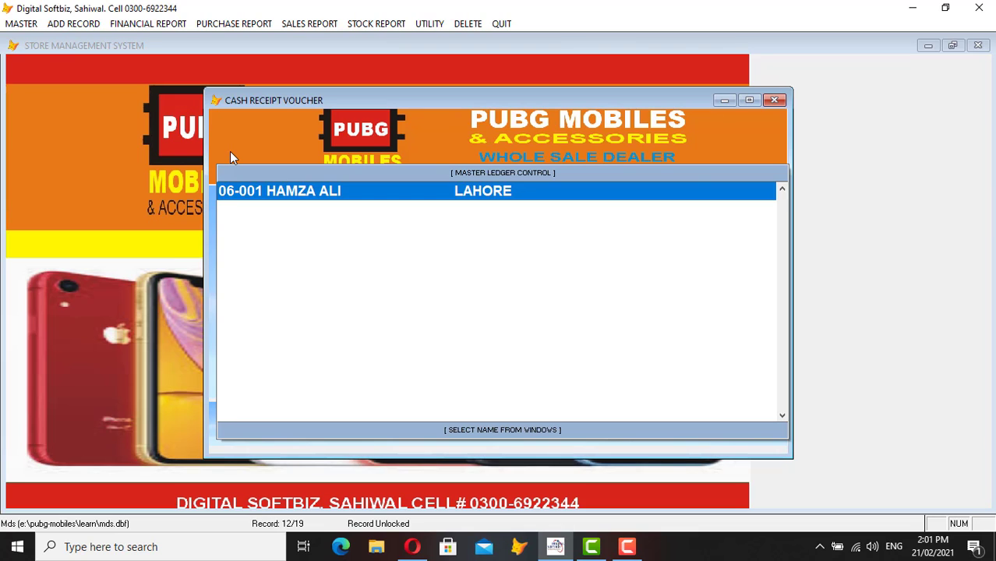
{"action": "key", "text": "Return"}
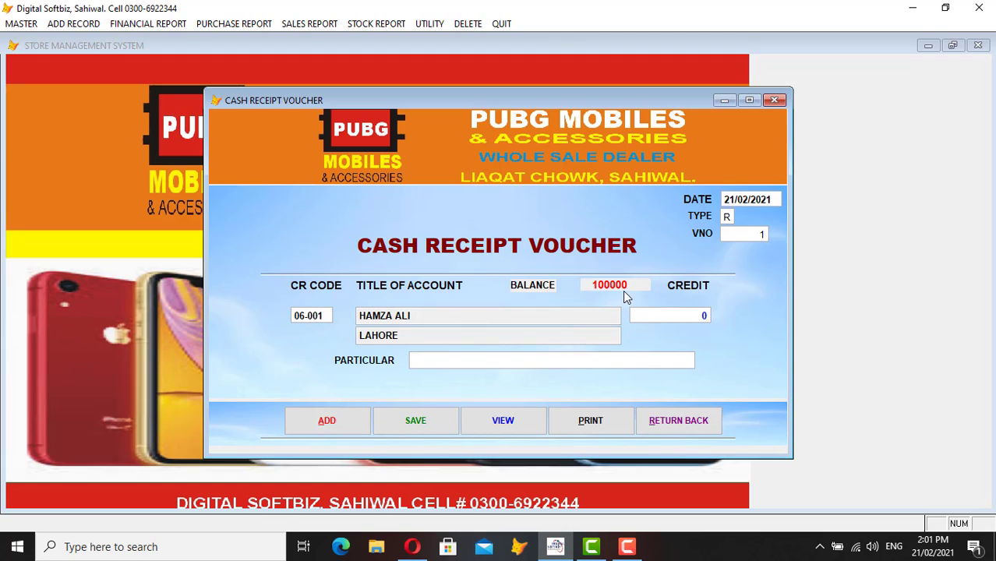
- Credit 40,000 with particular 'cash' and save the receipt voucher
{"action": "key", "text": "Return"}
{"action": "key", "text": "Return"}
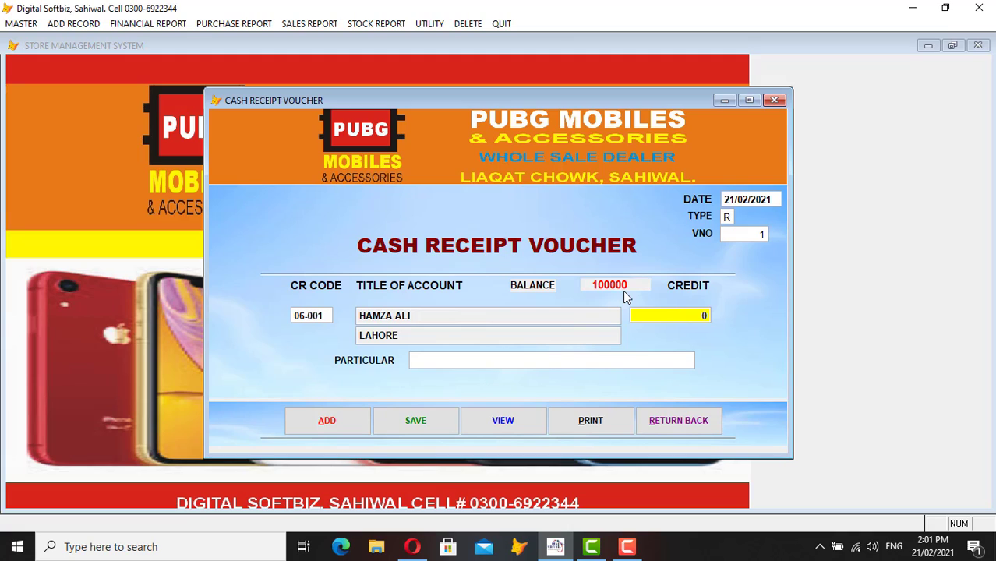
{"action": "type", "text": "40,000"}
{"action": "key", "text": "Return"}
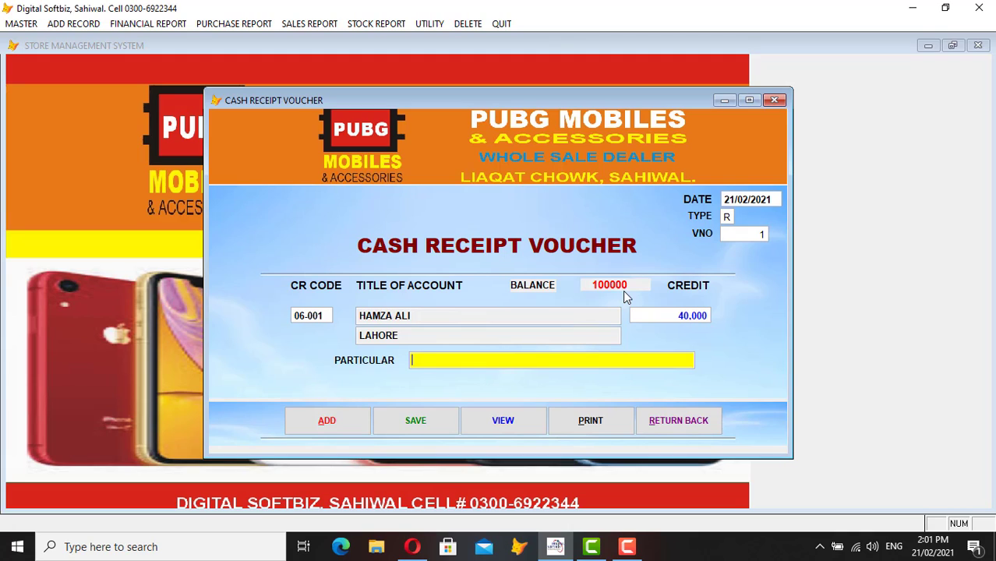
{"action": "type", "text": "cash"}
{"action": "key", "text": "Return"}
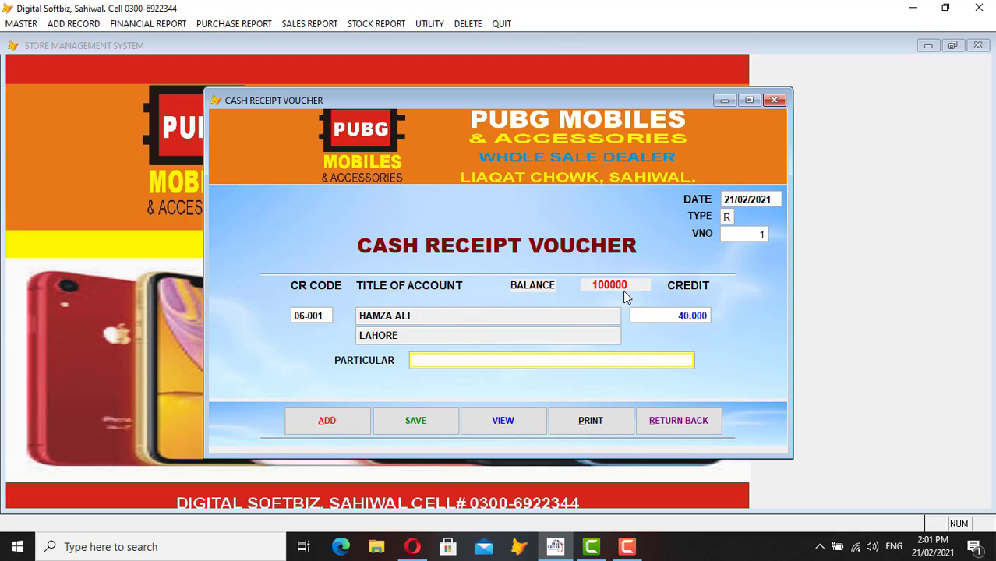
{"action": "key", "text": "Return"}
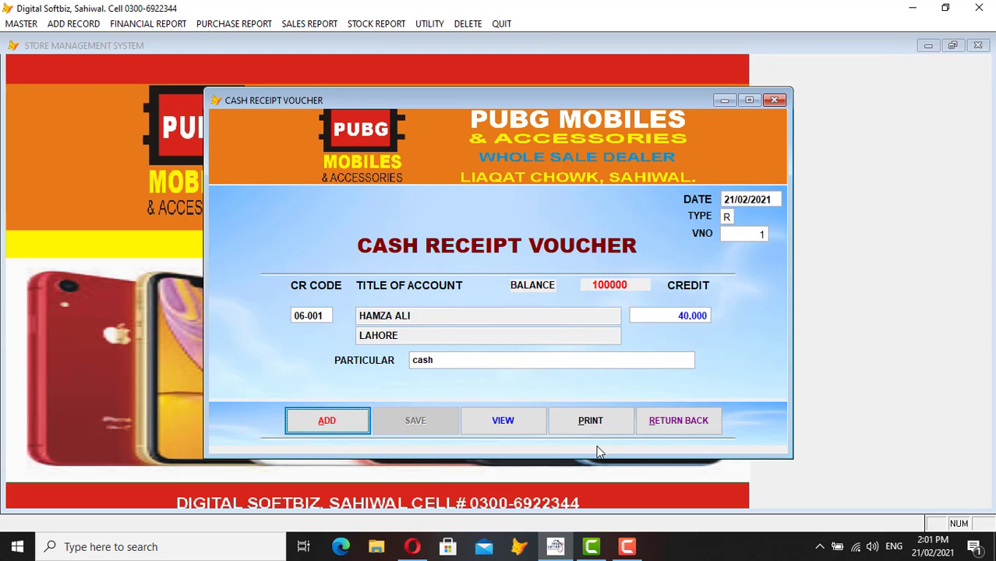
- Preview today's Cash Book showing the 40,000 receipt and 10,190,464.00 balance, then close it
{"action": "left_click", "coordinate": [681, 425]}
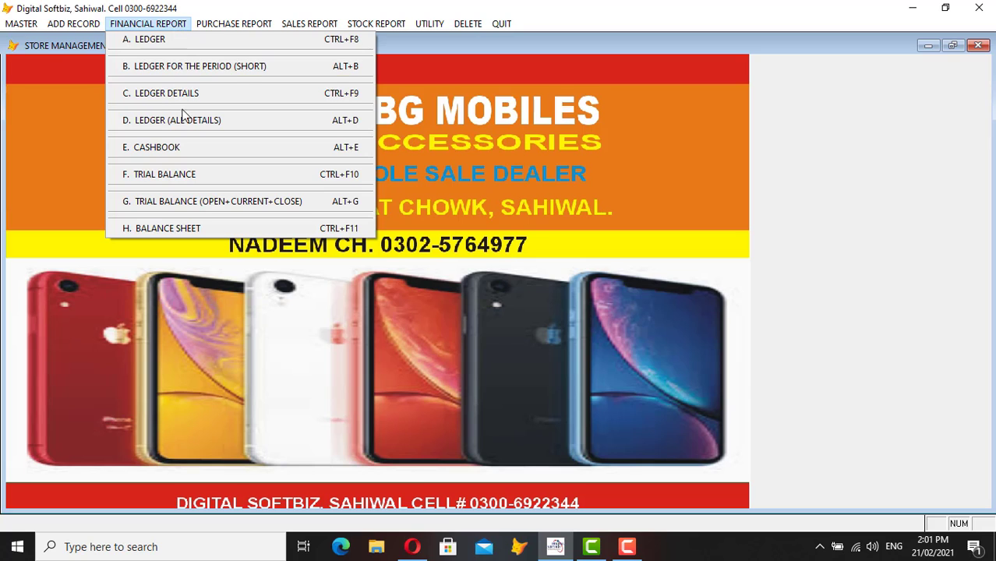
{"action": "left_click", "coordinate": [184, 152]}
{"action": "key", "text": "Return"}
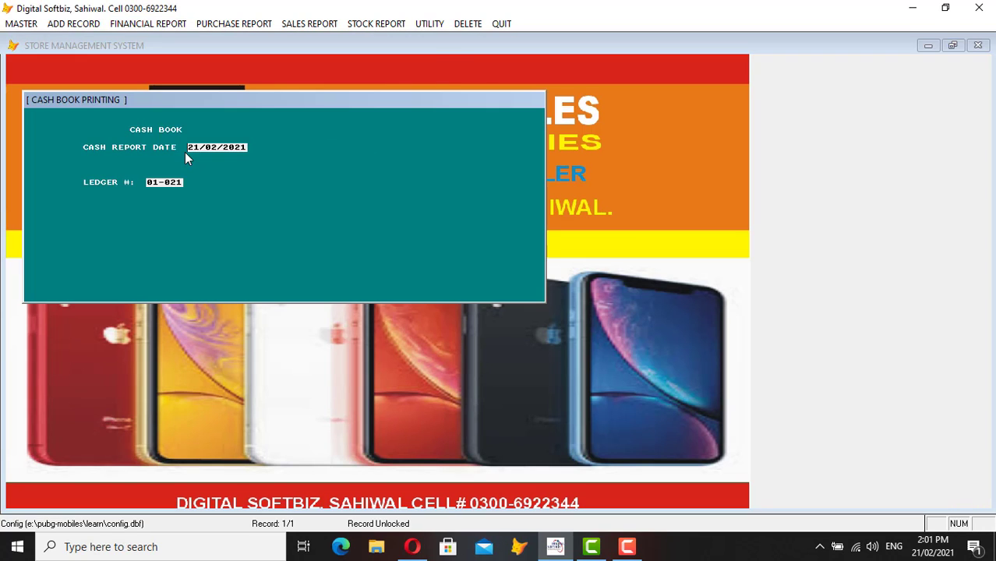
{"action": "key", "text": "Return"}
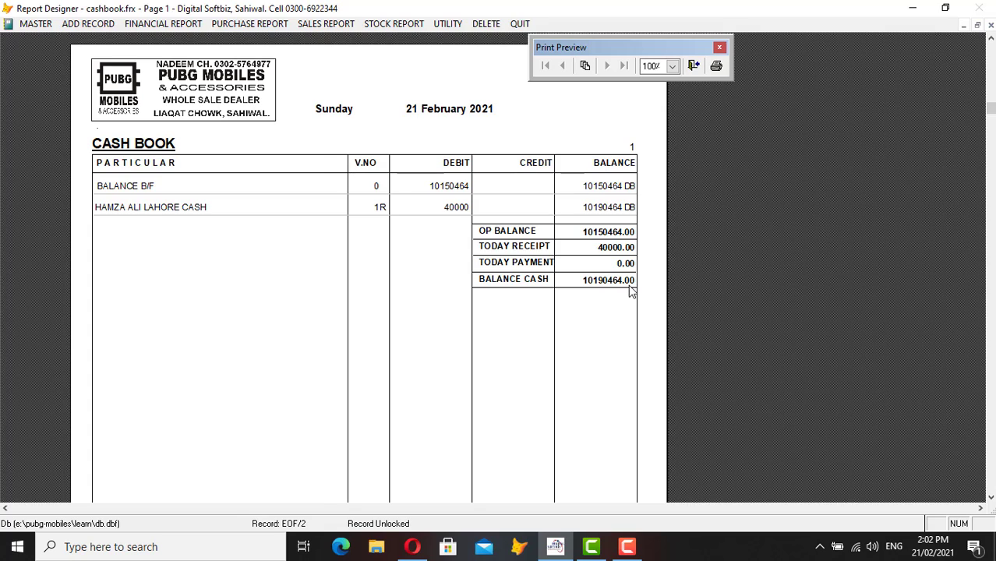
{"action": "key", "text": "Escape"}
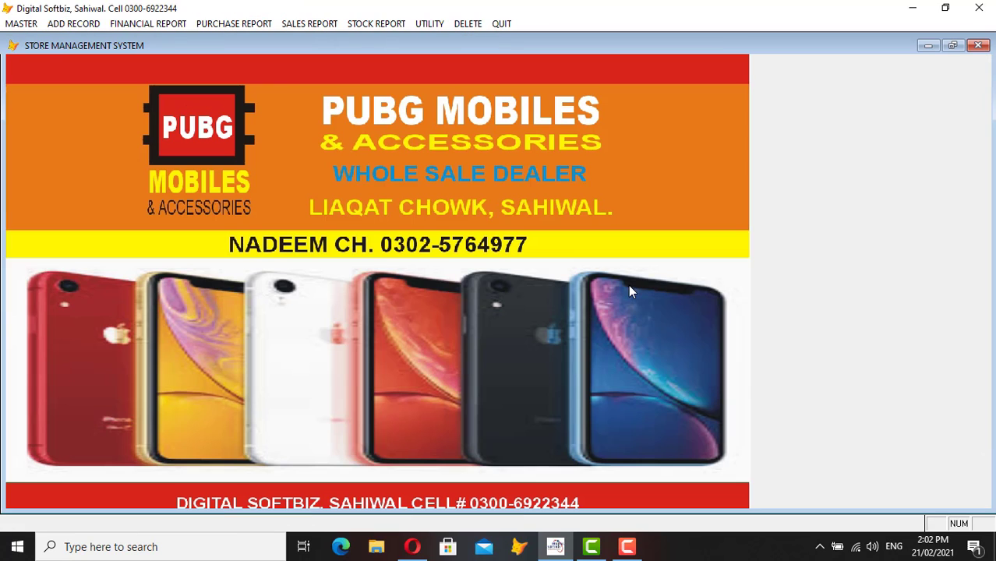
- Start a new cash payment voucher and select the Karachi account 04-002 through the name lookup
{"action": "left_click", "coordinate": [85, 28]}
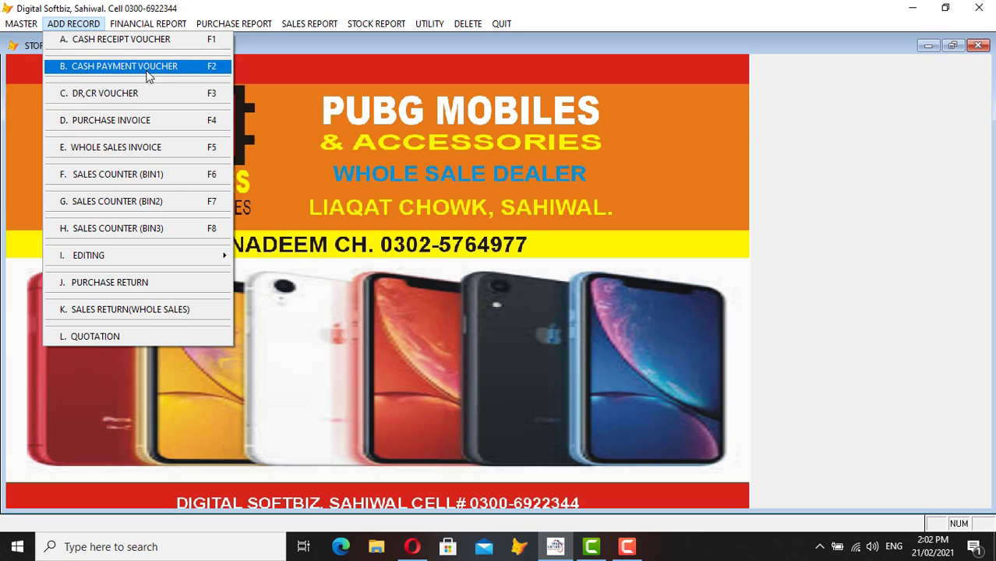
{"action": "left_click", "coordinate": [163, 68]}
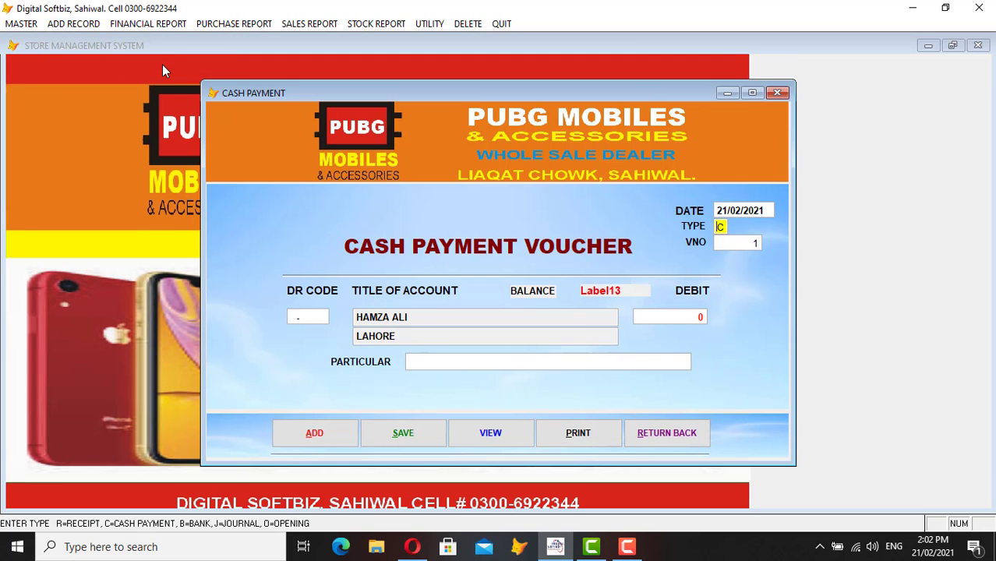
{"action": "key", "text": "Return"}
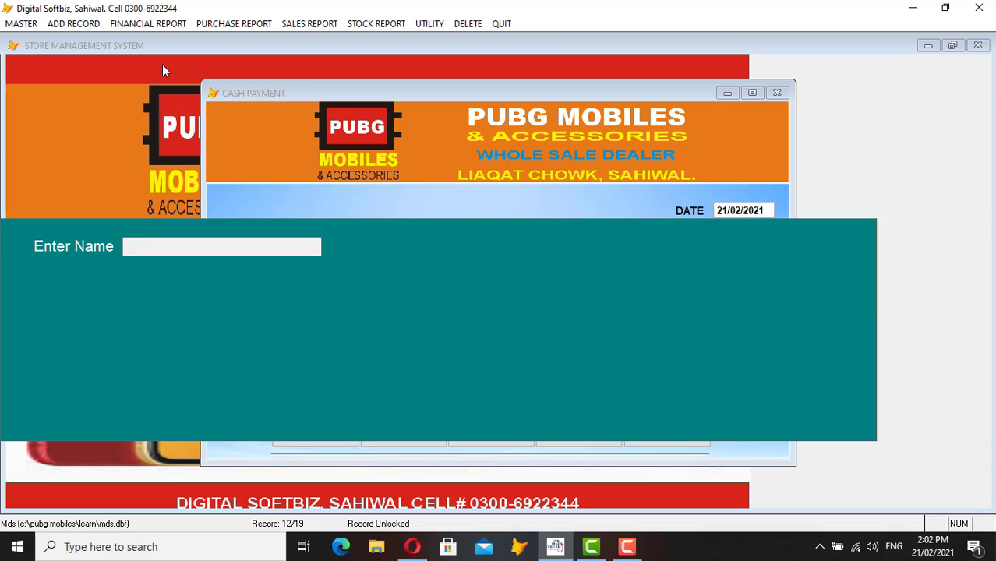
{"action": "type", "text": "ALI"}
{"action": "key", "text": "Return"}
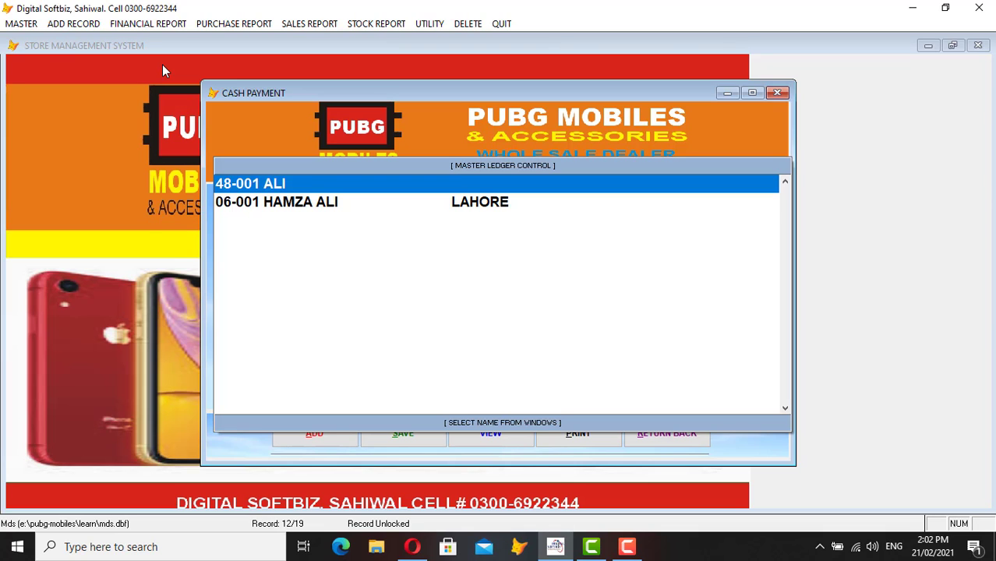
{"action": "key", "text": "Down"}
{"action": "key", "text": "Up"}
{"action": "key", "text": "Return"}
{"action": "key", "text": "Return"}
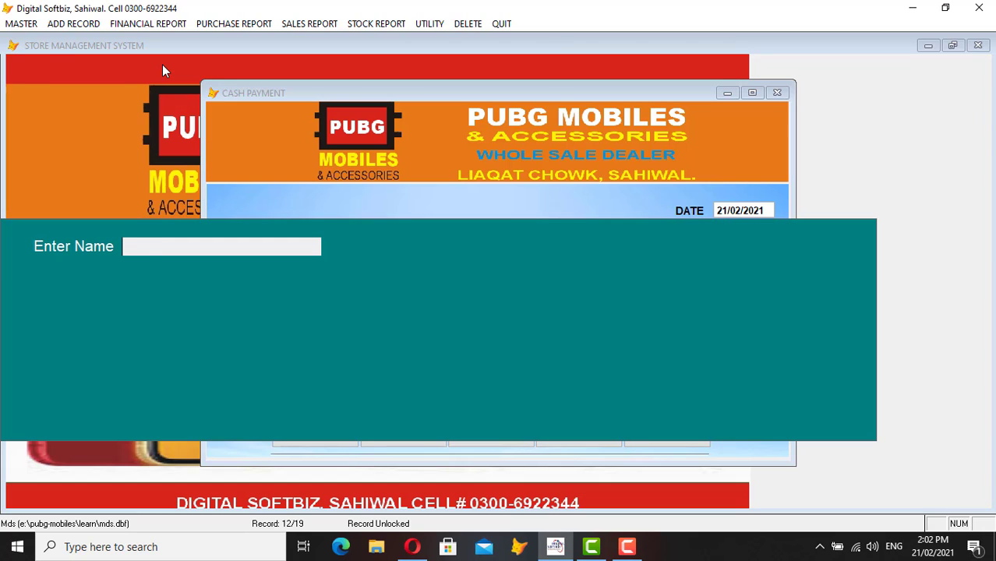
{"action": "type", "text": "IMRAN"}
{"action": "key", "text": "Return"}
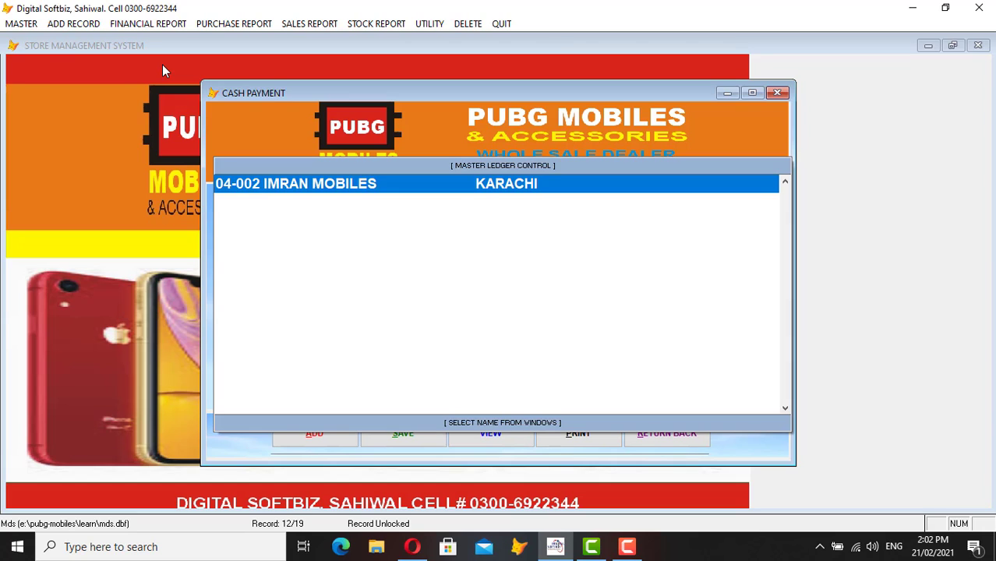
{"action": "key", "text": "Return"}
{"action": "key", "text": "Return"}
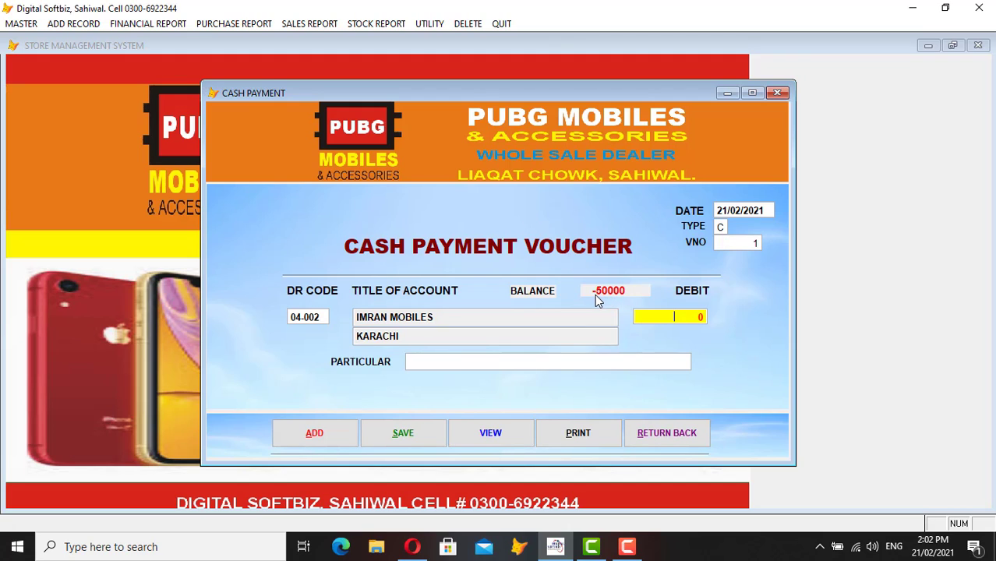
- Enter a 30,000 debit, save the cash payment voucher, and close it
{"action": "type", "text": "30,000"}
{"action": "key", "text": "Return"}
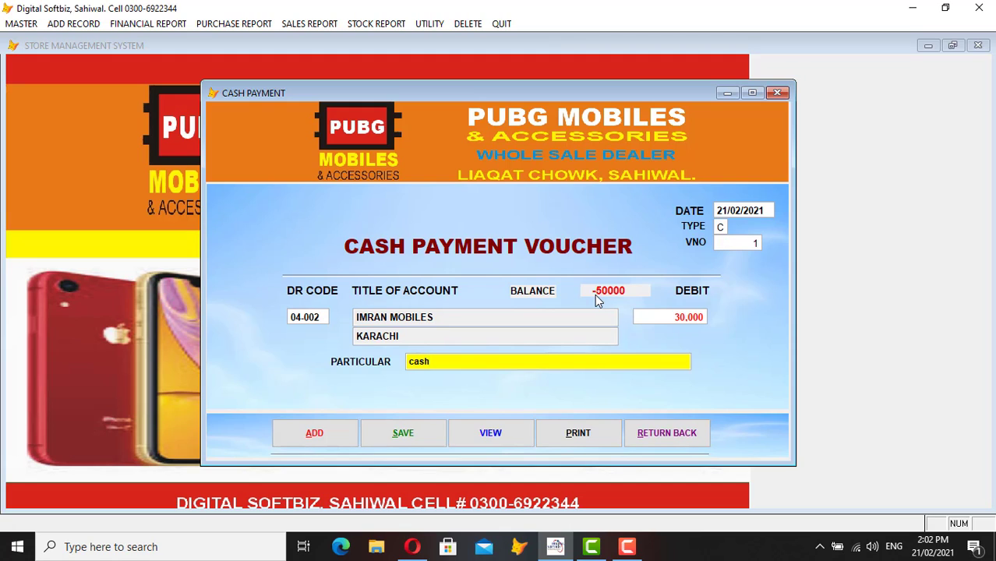
{"action": "key", "text": "Return"}
{"action": "key", "text": "Return"}
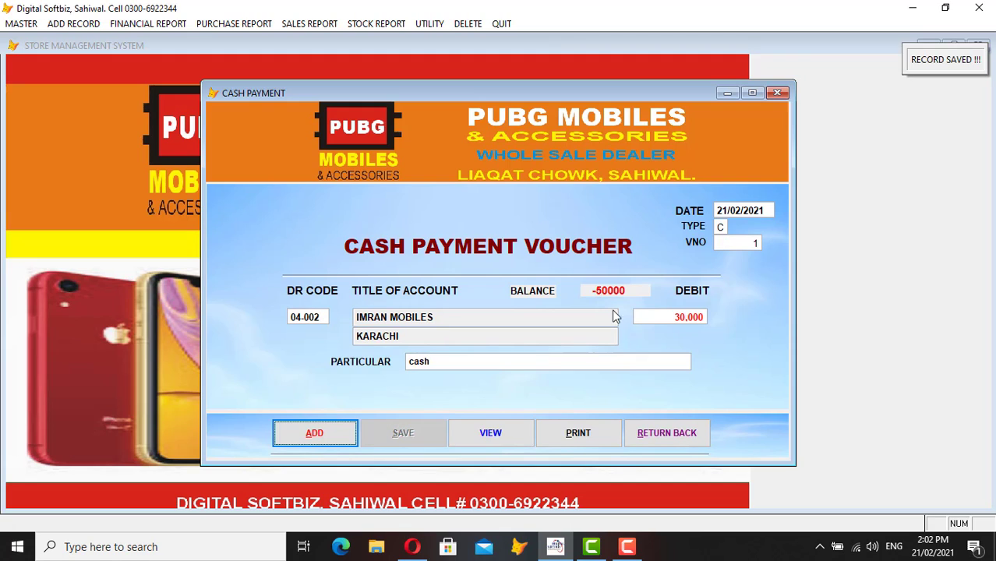
{"action": "left_click", "coordinate": [675, 433]}
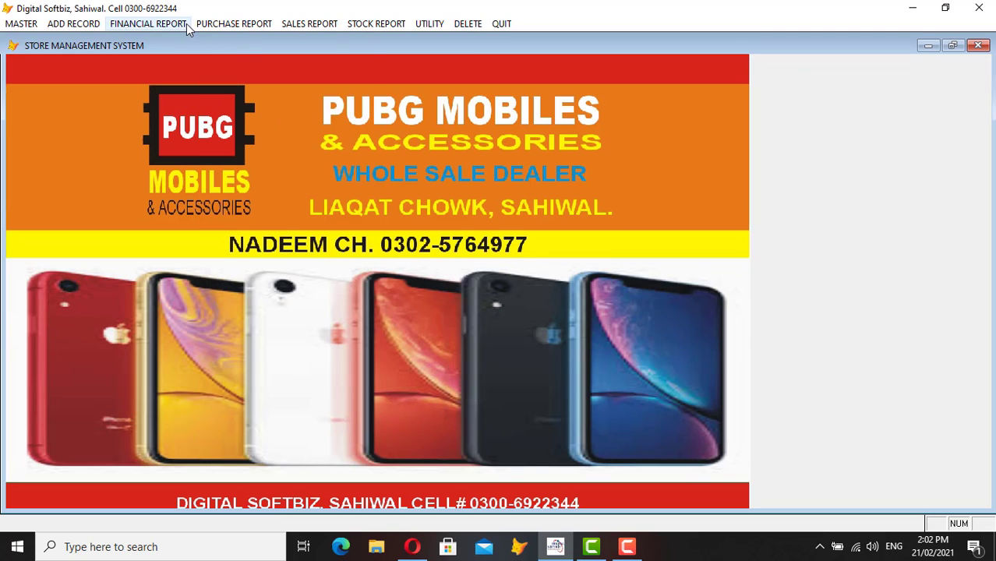
- Preview the cash book report from the financial reports, then close it
{"action": "left_click", "coordinate": [187, 23]}
{"action": "left_click", "coordinate": [178, 148]}
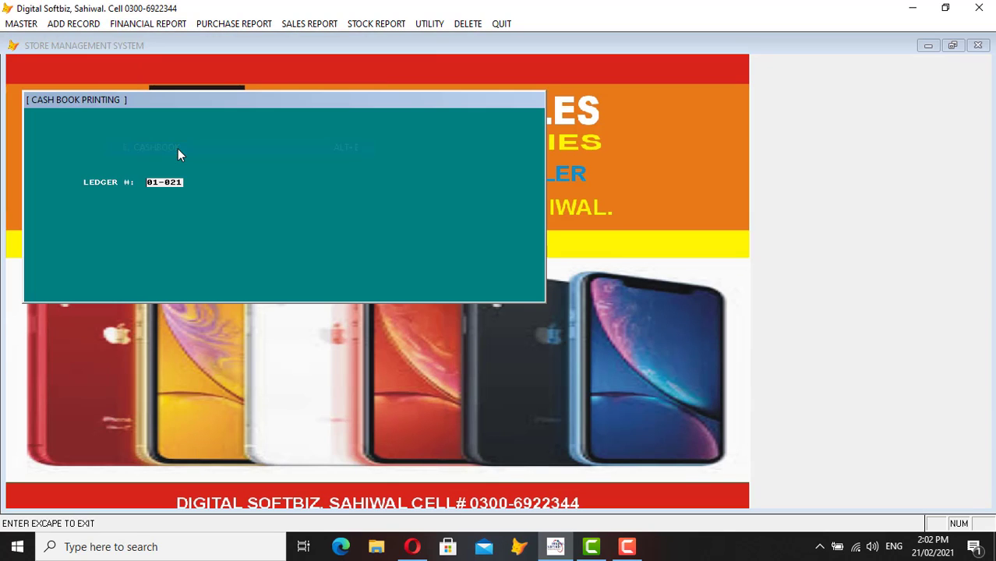
{"action": "key", "text": "Return"}
{"action": "key", "text": "Return"}
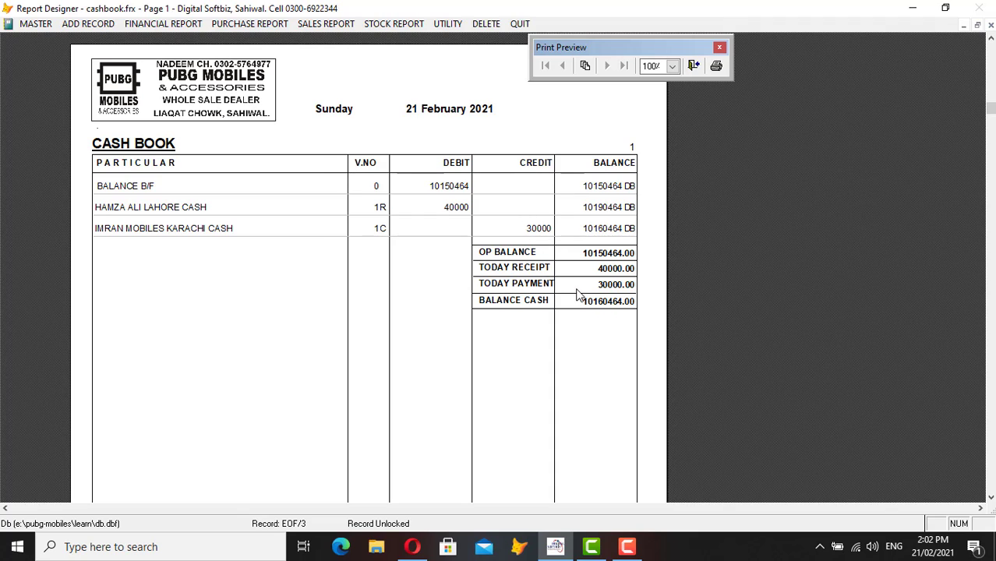
{"action": "key", "text": "Escape"}
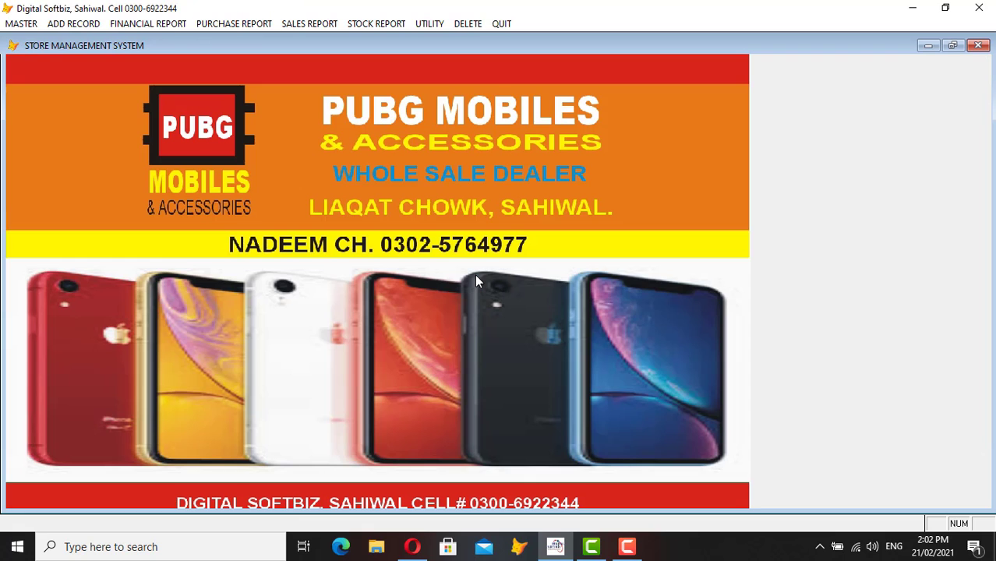
- Preview the Karachi account 04-002 ledger, showing the 30,000 cash debit and 20,000 CR balance
{"action": "left_click", "coordinate": [176, 24]}
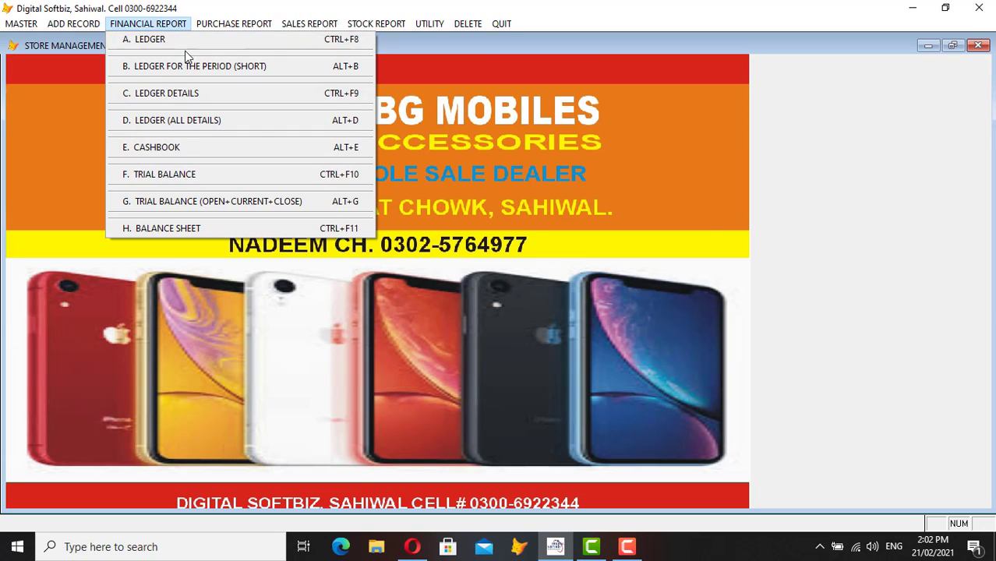
{"action": "left_click", "coordinate": [184, 44]}
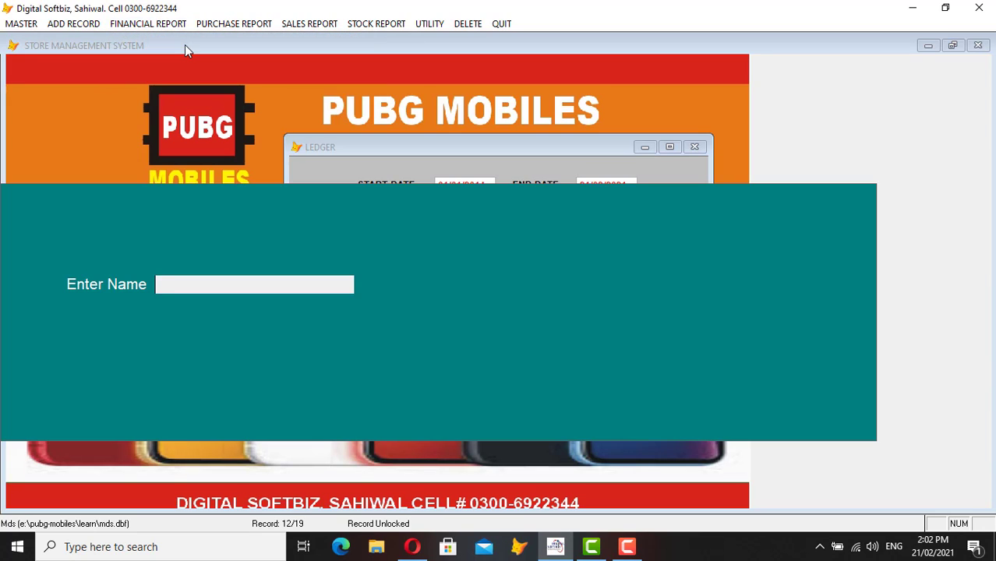
{"action": "type", "text": "IMRA"}
{"action": "key", "text": "Return"}
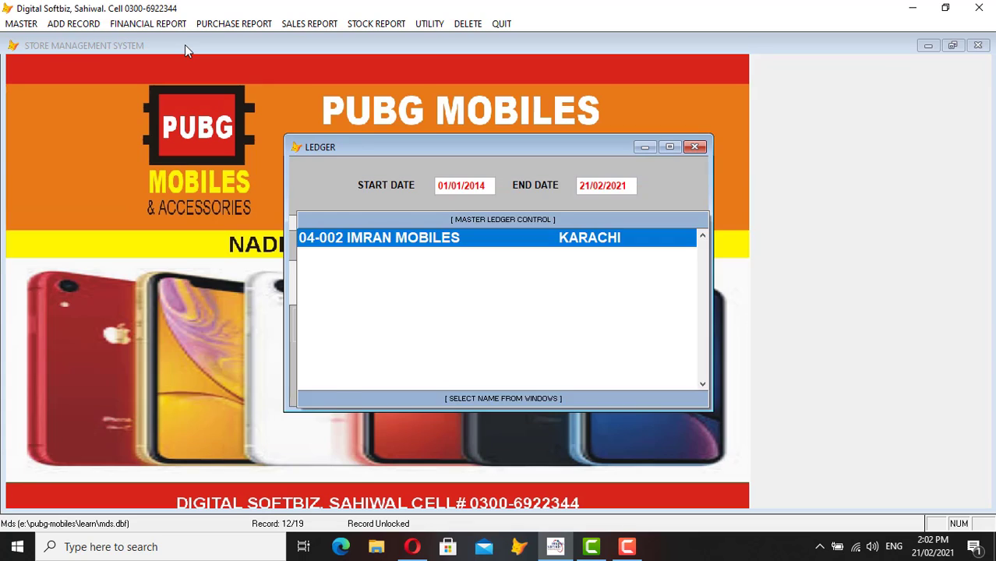
{"action": "key", "text": "Return"}
{"action": "key", "text": "Return"}
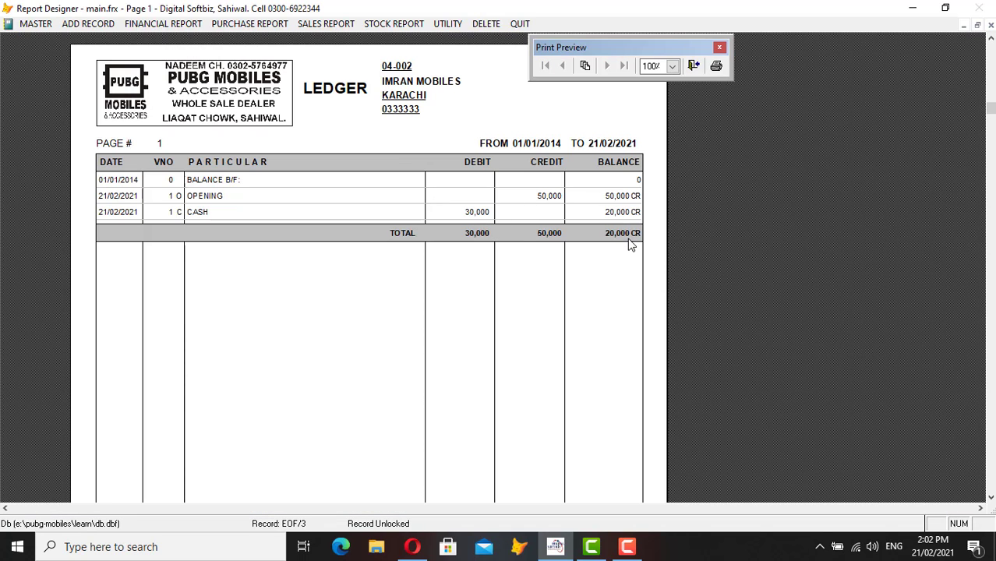
{"action": "key", "text": "Escape"}
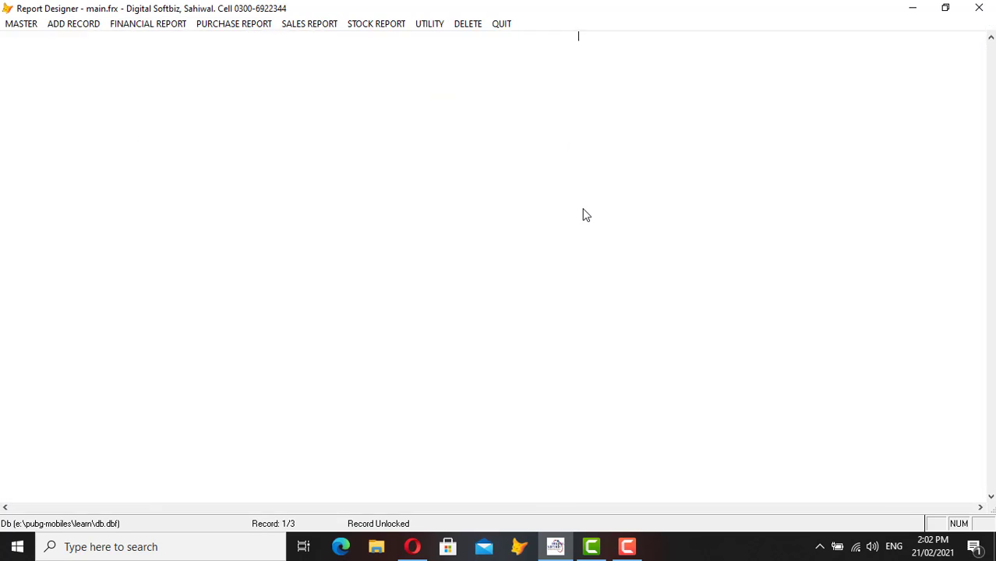
- Start a debit/credit voucher with the Karachi account 04-002 as the debit code
{"action": "left_click", "coordinate": [142, 25]}
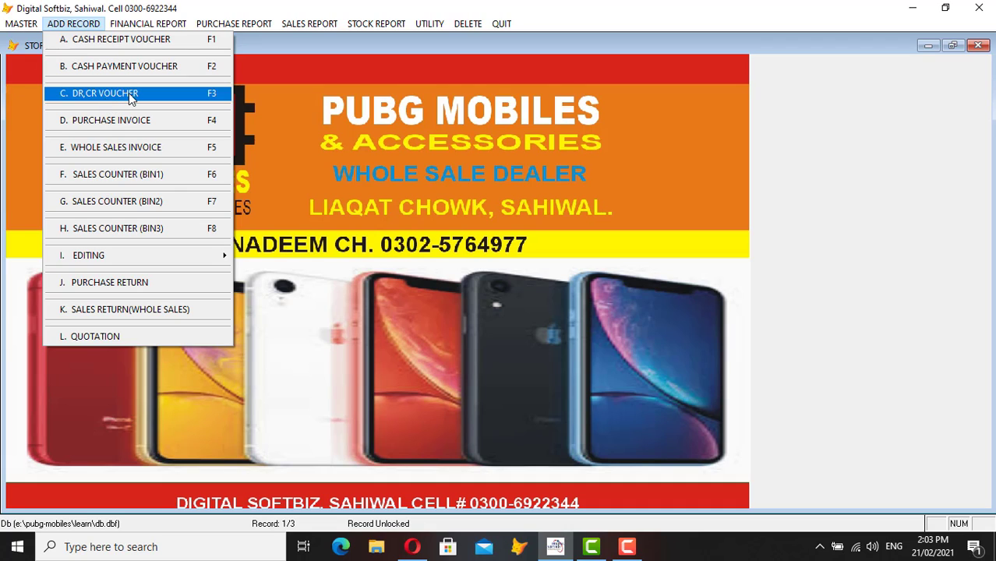
{"action": "left_click", "coordinate": [134, 94]}
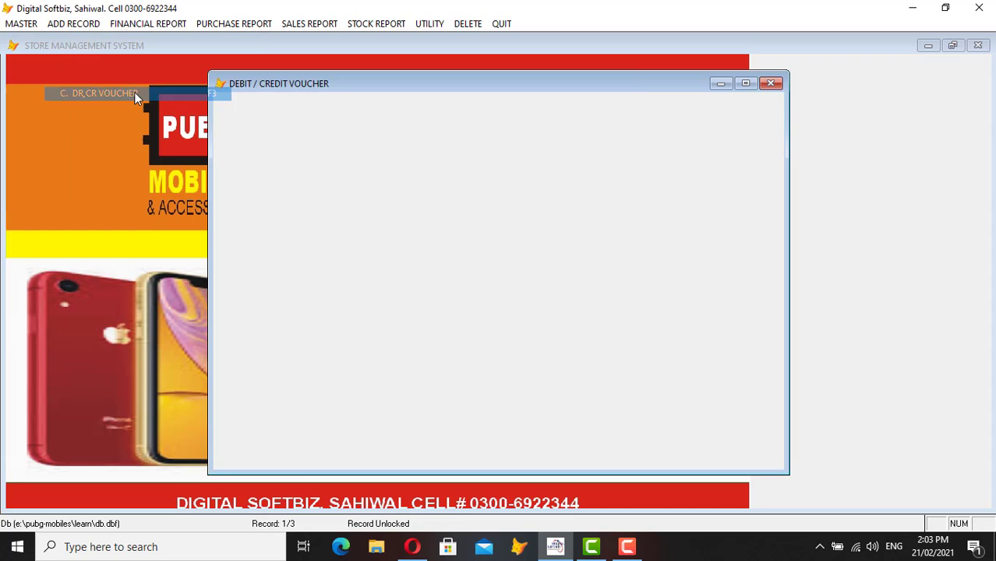
{"action": "key", "text": "Return"}
{"action": "key", "text": "Return"}
{"action": "key", "text": "Return"}
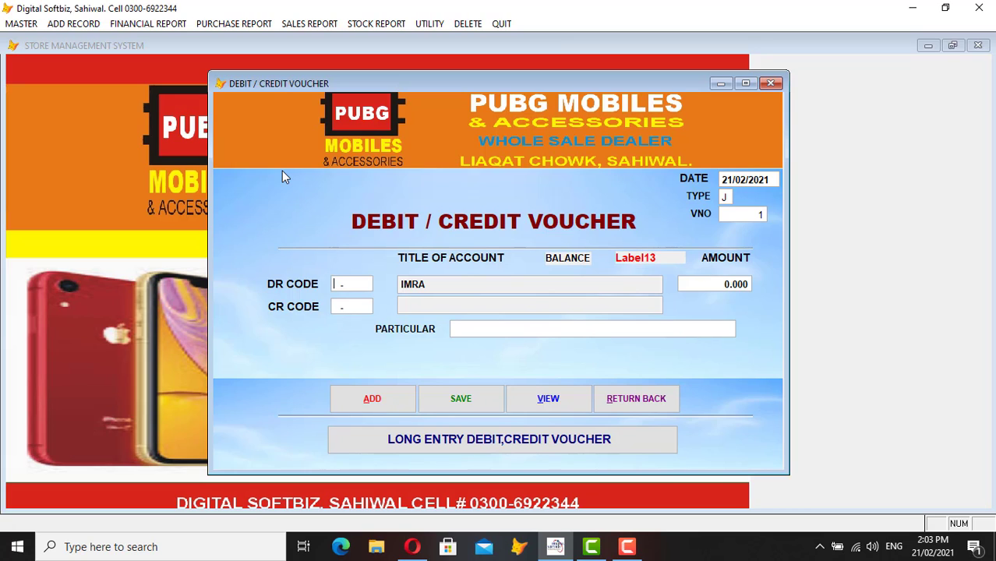
{"action": "key", "text": "Return"}
{"action": "type", "text": "IMRAN"}
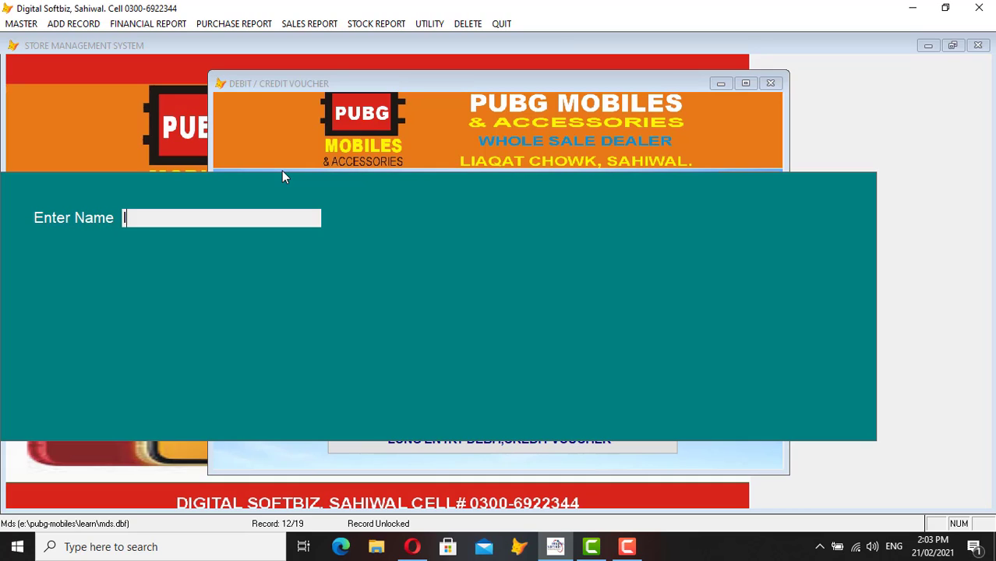
{"action": "key", "text": "Return"}
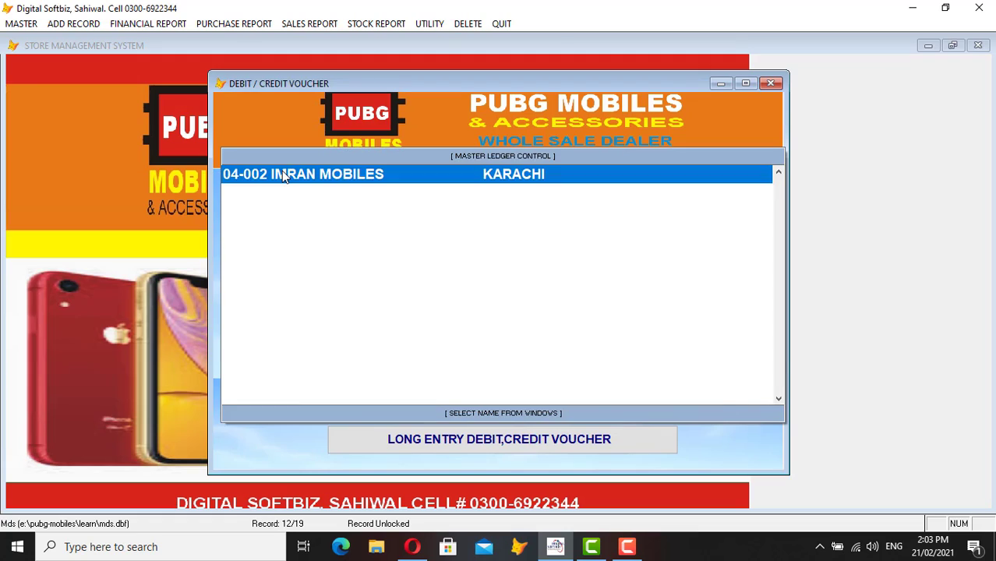
{"action": "key", "text": "Return"}
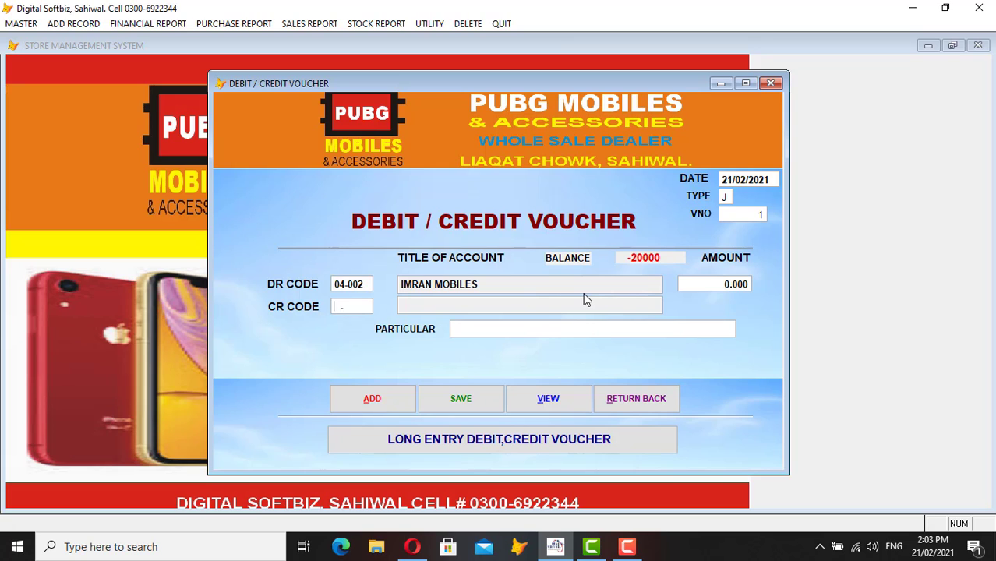
- Set MCB Bank (01-002) as the voucher's credit code
{"action": "key", "text": "Return"}
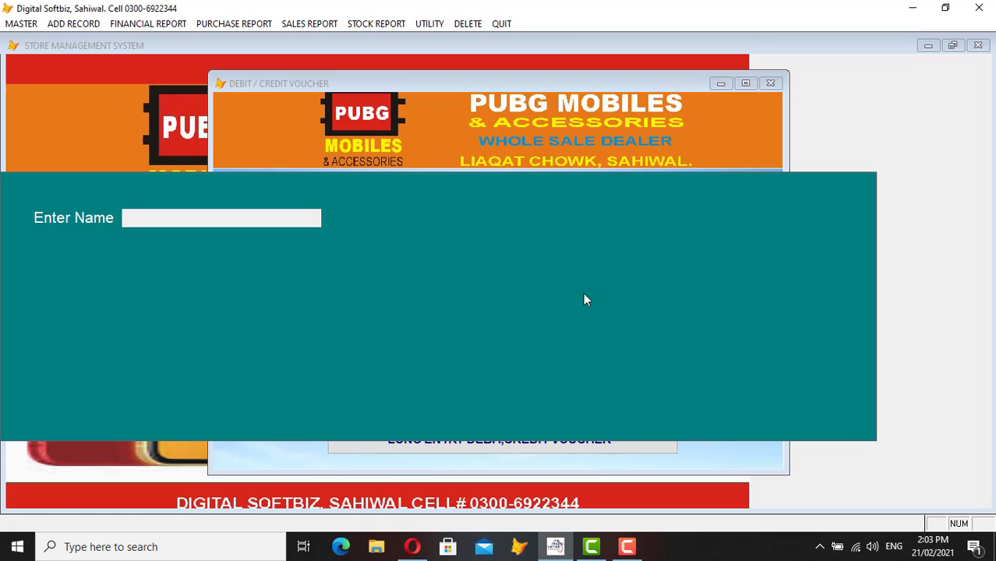
{"action": "type", "text": "MV"}
{"action": "key", "text": "BackSpace"}
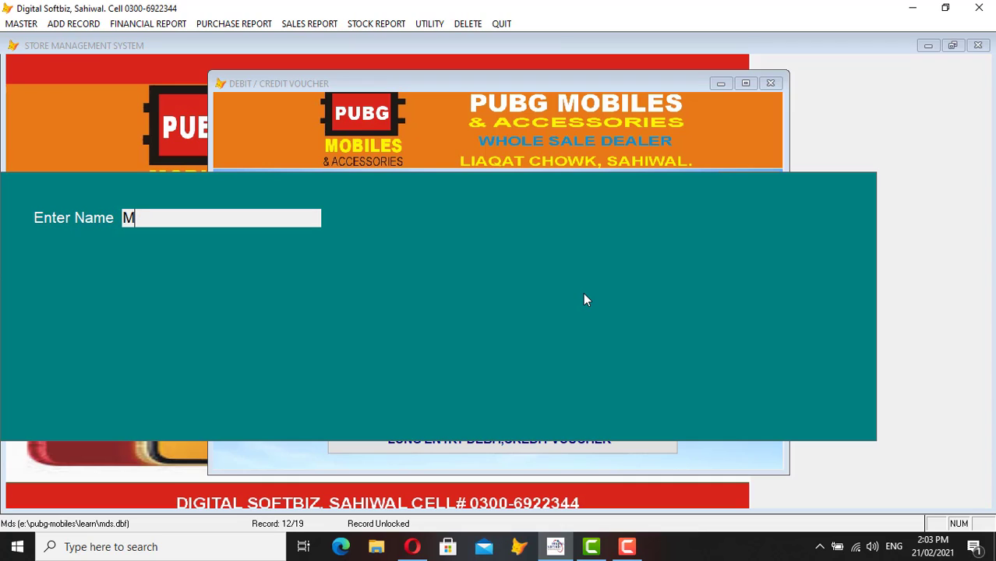
{"action": "type", "text": "CB"}
{"action": "key", "text": "Return"}
{"action": "key", "text": "Return"}
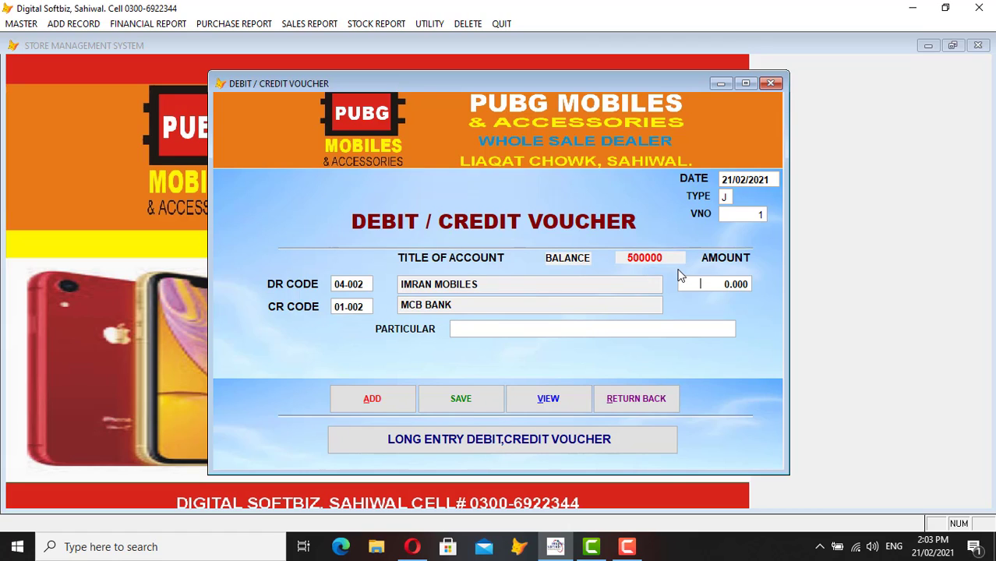
- Enter the 20,000 amount, save the voucher and close the form
{"action": "type", "text": "2000"}
{"action": "key", "text": "Return"}
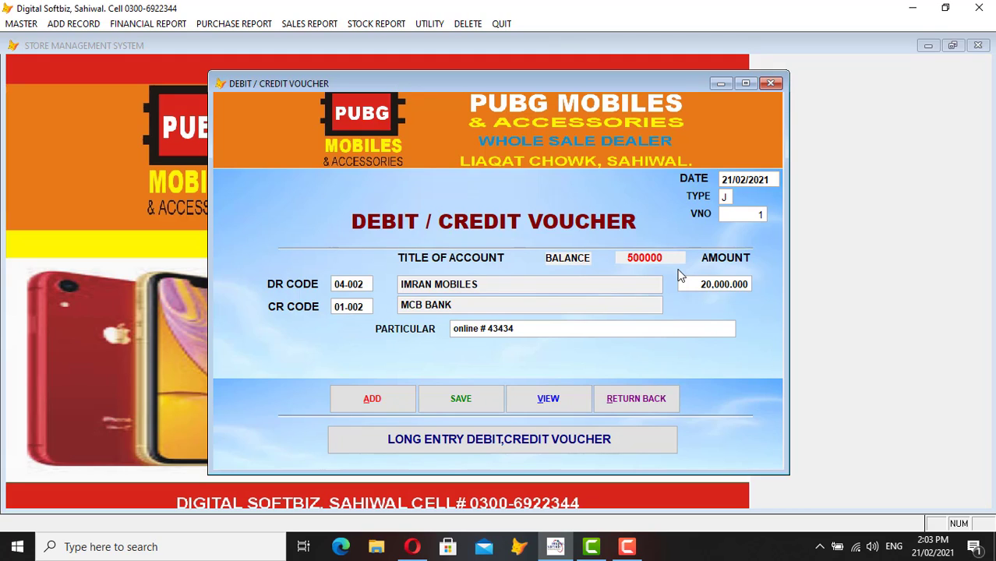
{"action": "key", "text": "Return"}
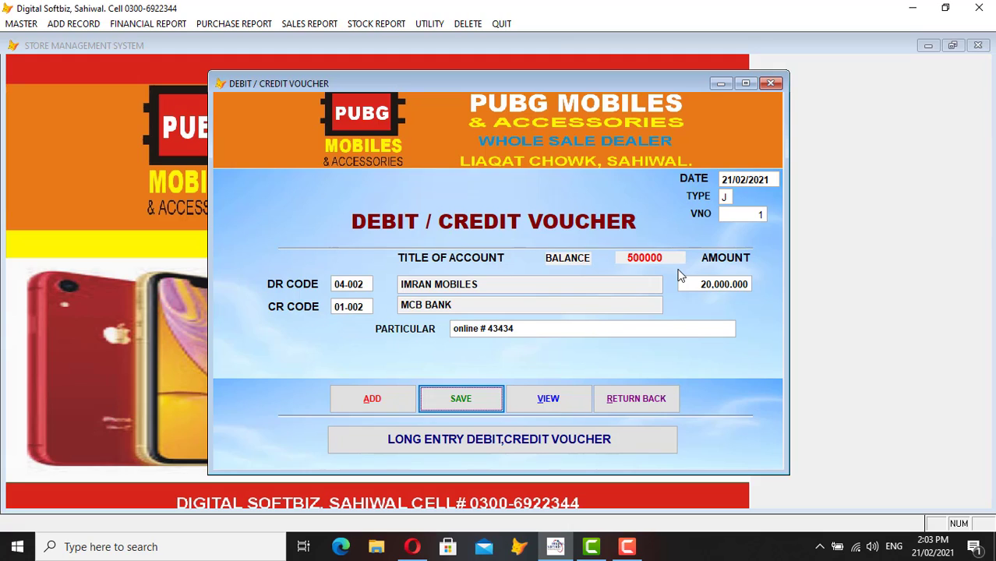
{"action": "key", "text": "Return"}
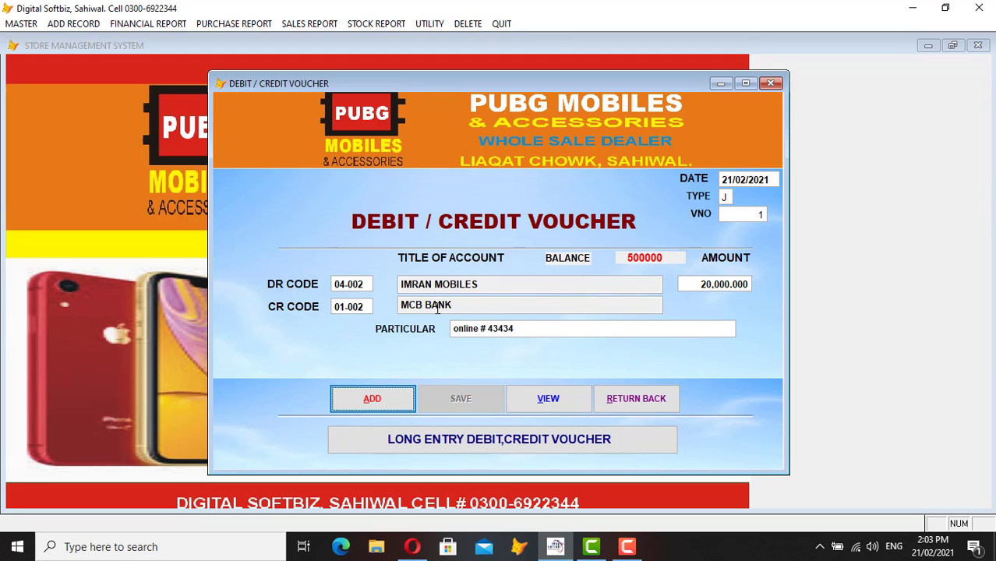
{"action": "left_click", "coordinate": [613, 399]}
{"action": "left_click", "coordinate": [148, 24]}
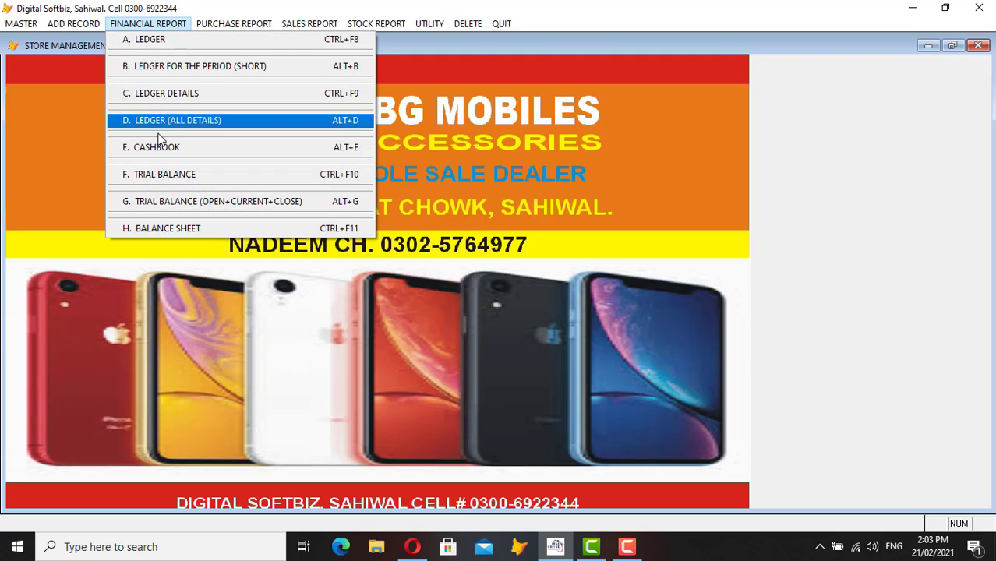
{"action": "left_click", "coordinate": [171, 151]}
{"action": "key", "text": "Return"}
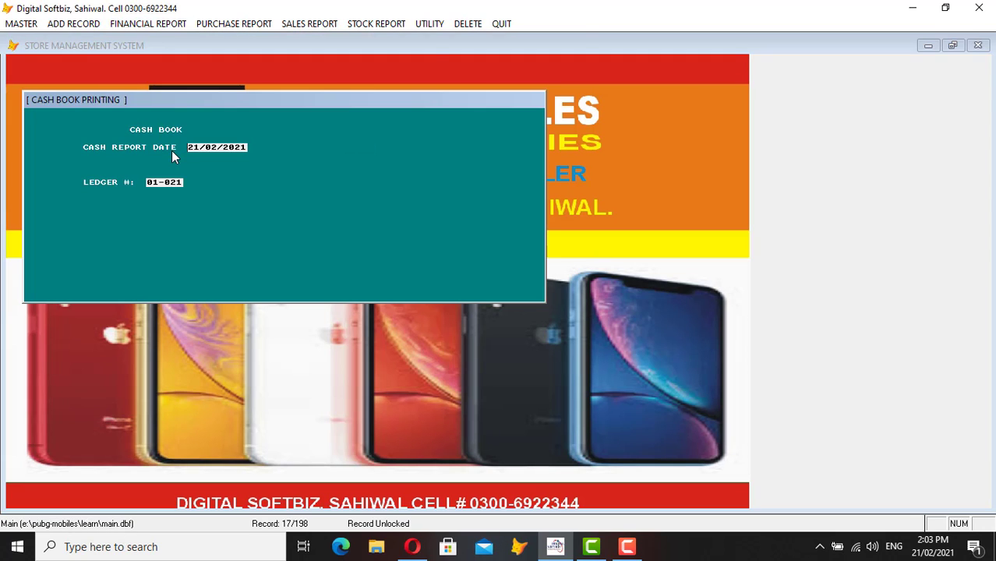
{"action": "key", "text": "Return"}
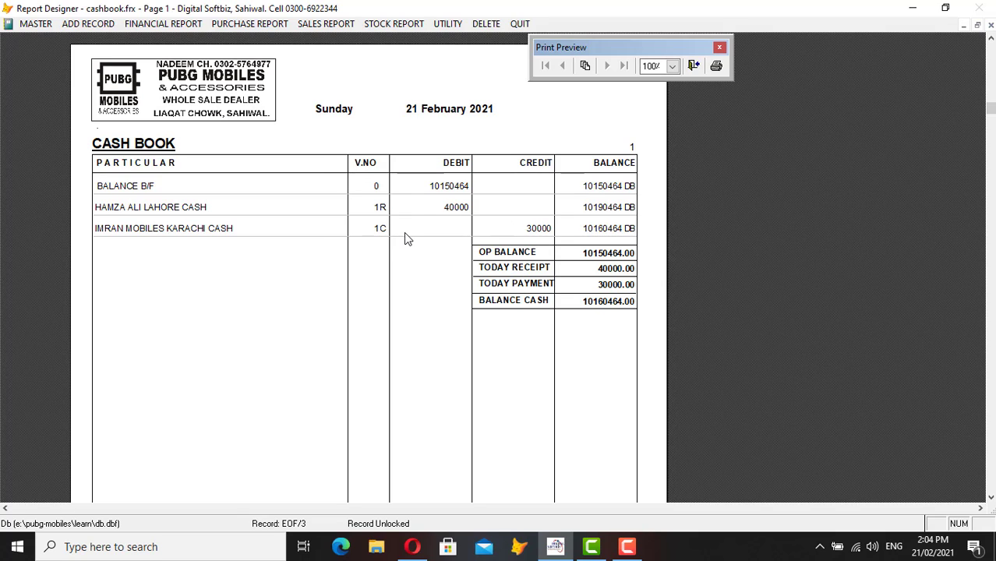
{"action": "key", "text": "Escape"}
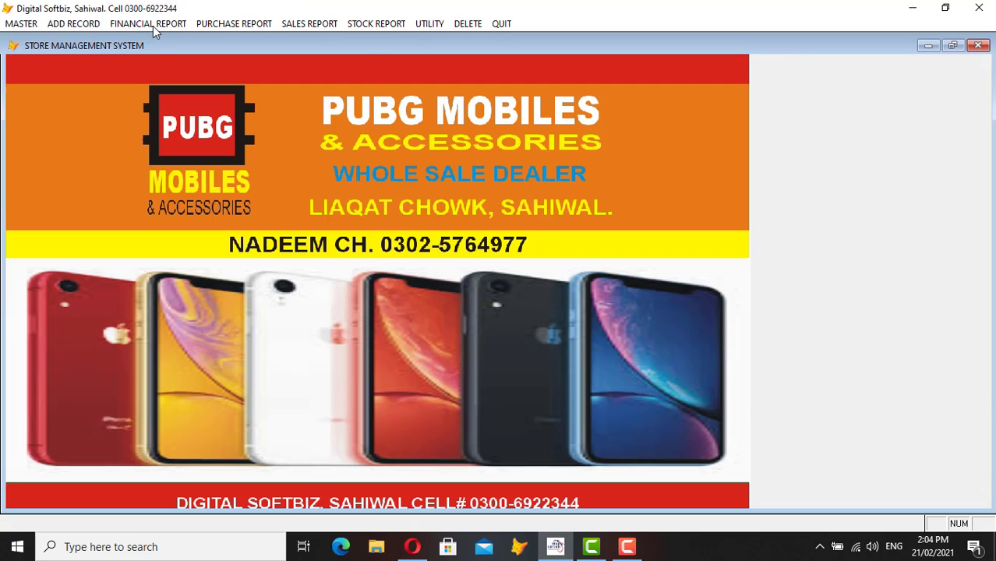
{"action": "left_click", "coordinate": [154, 26]}
{"action": "left_click", "coordinate": [160, 37]}
{"action": "key", "text": "Return"}
{"action": "key", "text": "Return"}
{"action": "key", "text": "Return"}
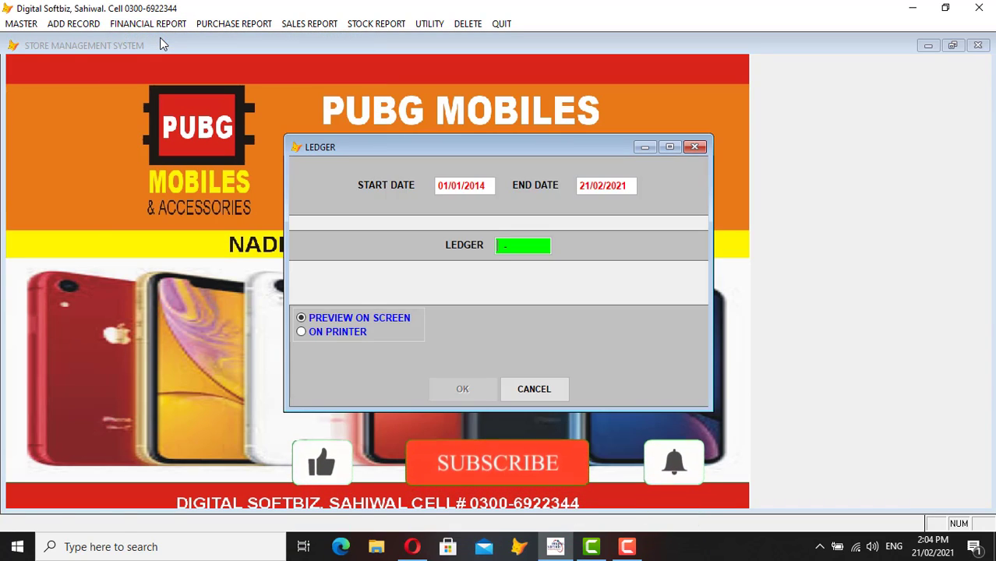
{"action": "type", "text": "MC"}
{"action": "key", "text": "Return"}
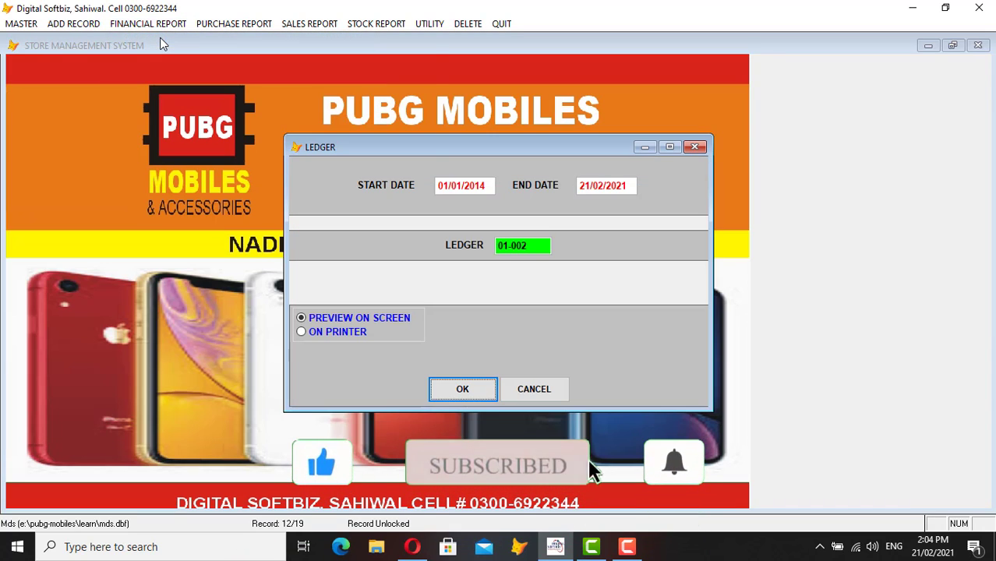
{"action": "key", "text": "Return"}
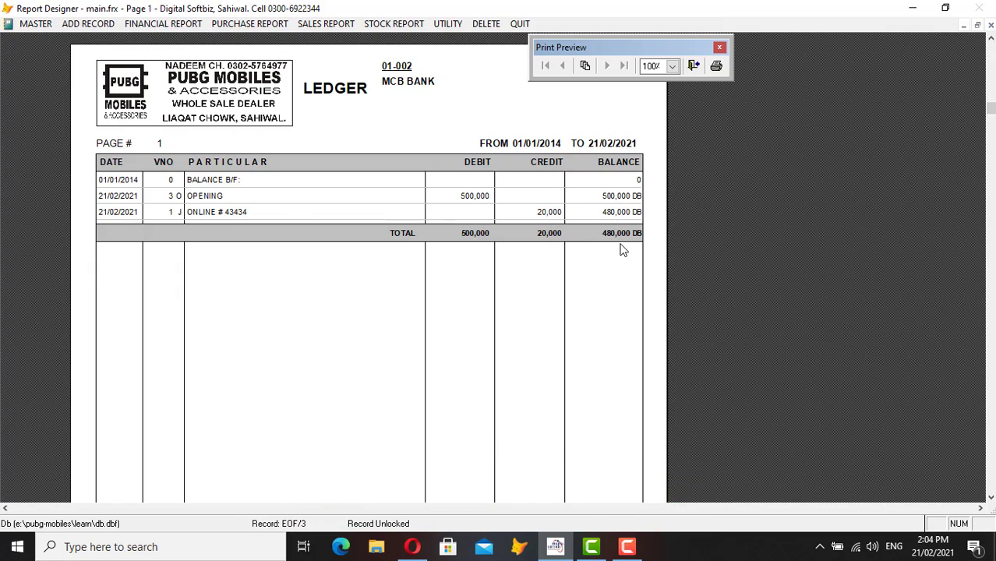
{"action": "key", "text": "Escape"}
{"action": "key", "text": "Escape"}
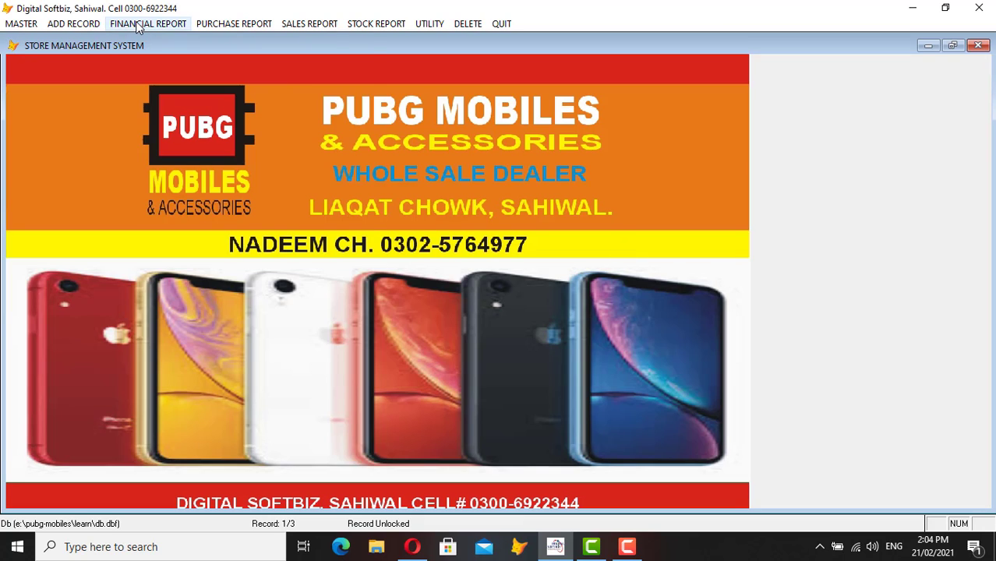
{"action": "left_click", "coordinate": [146, 23]}
{"action": "left_click", "coordinate": [142, 36]}
{"action": "key", "text": "Return"}
{"action": "key", "text": "Return"}
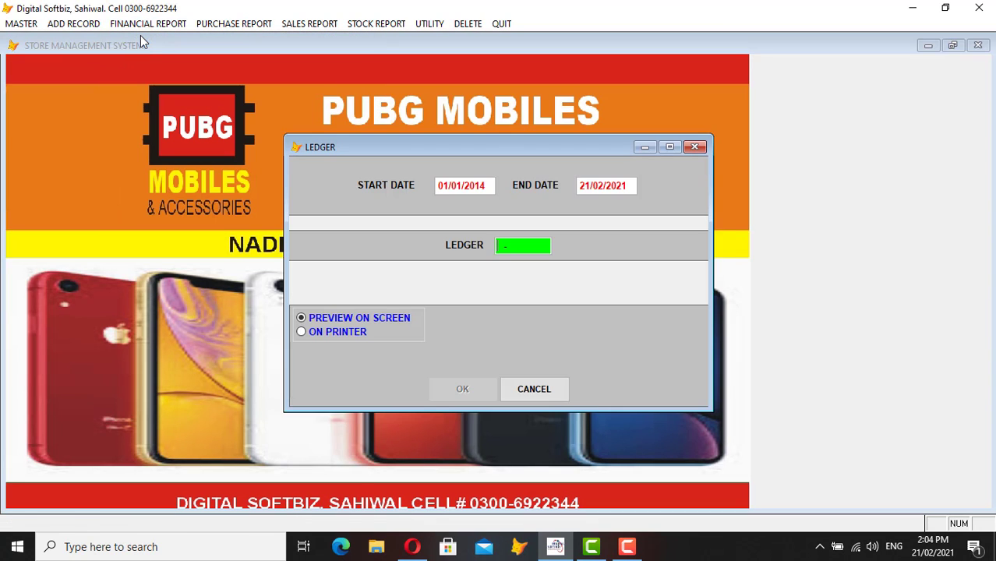
{"action": "type", "text": "IMRAN"}
{"action": "key", "text": "Return"}
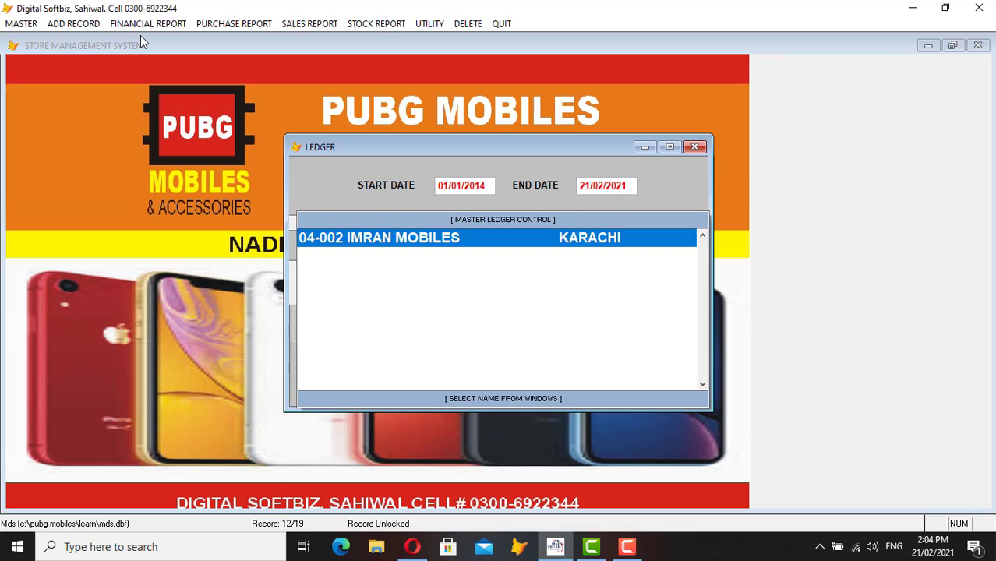
{"action": "key", "text": "Return"}
{"action": "key", "text": "Return"}
{"action": "key", "text": "Return"}
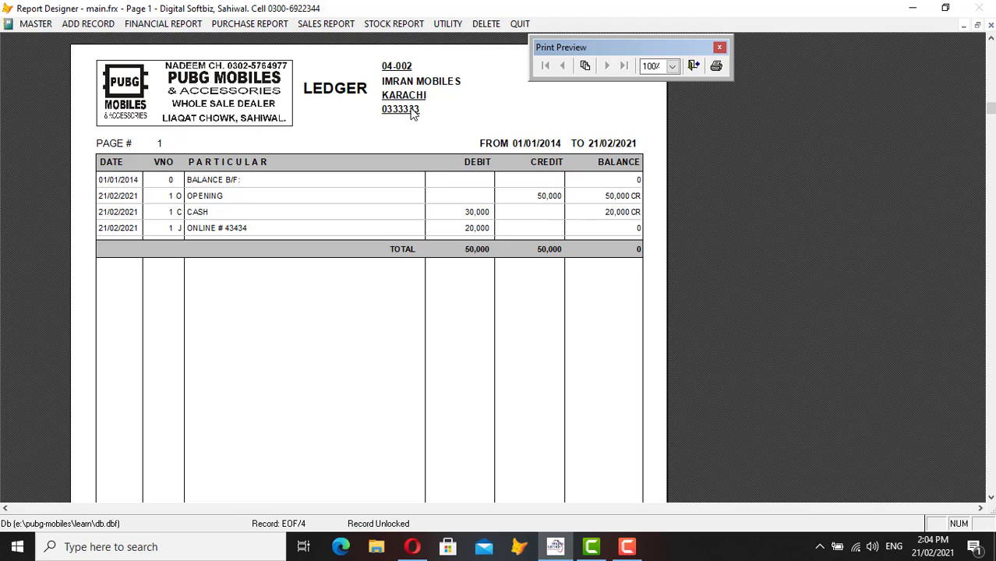
{"action": "key", "text": "Escape"}
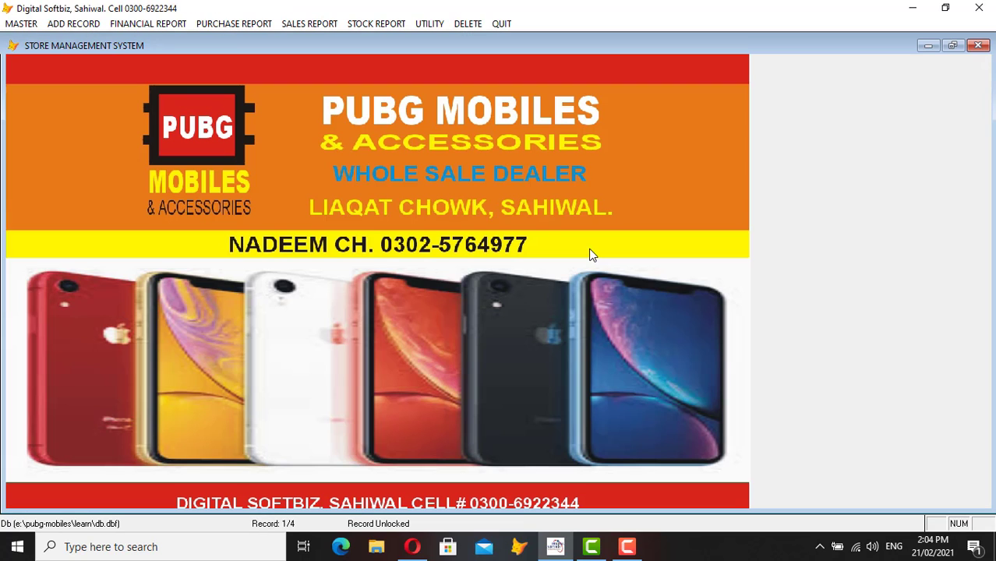
- Look through the ADD RECORD and MASTER menus and open MASTER > Master Company Profile
{"action": "left_click", "coordinate": [75, 23]}
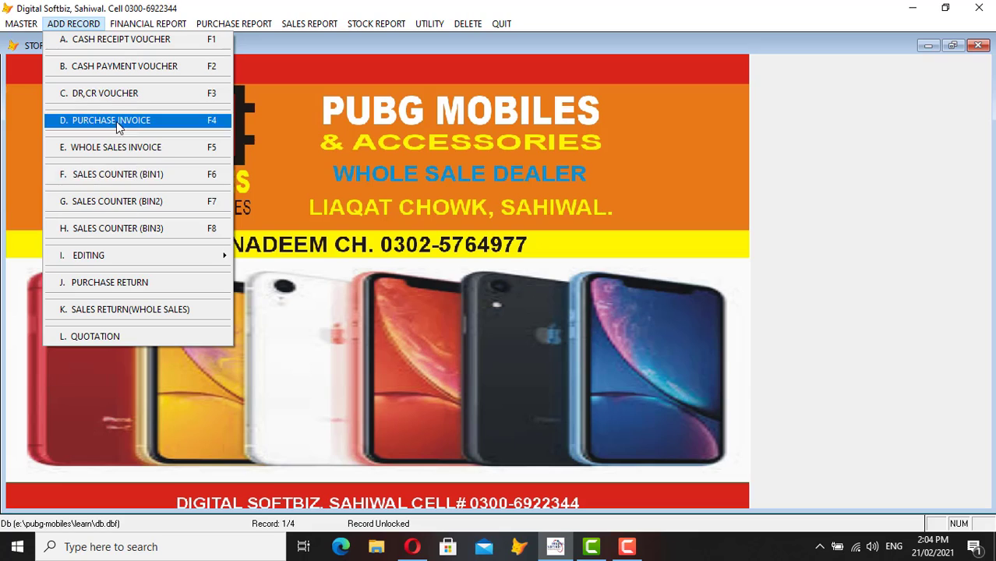
{"action": "mouse_move", "coordinate": [32, 27]}
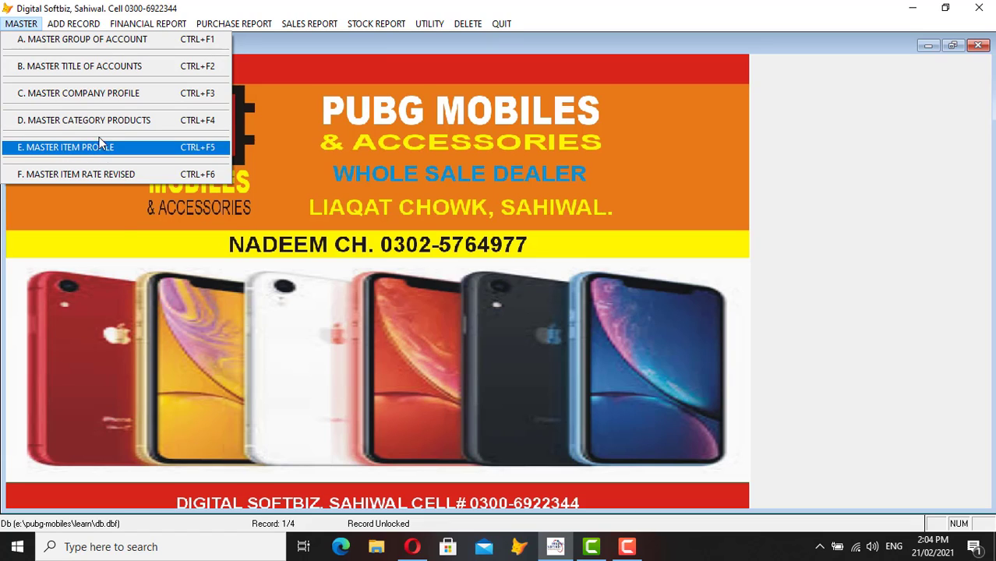
{"action": "key", "text": "Right"}
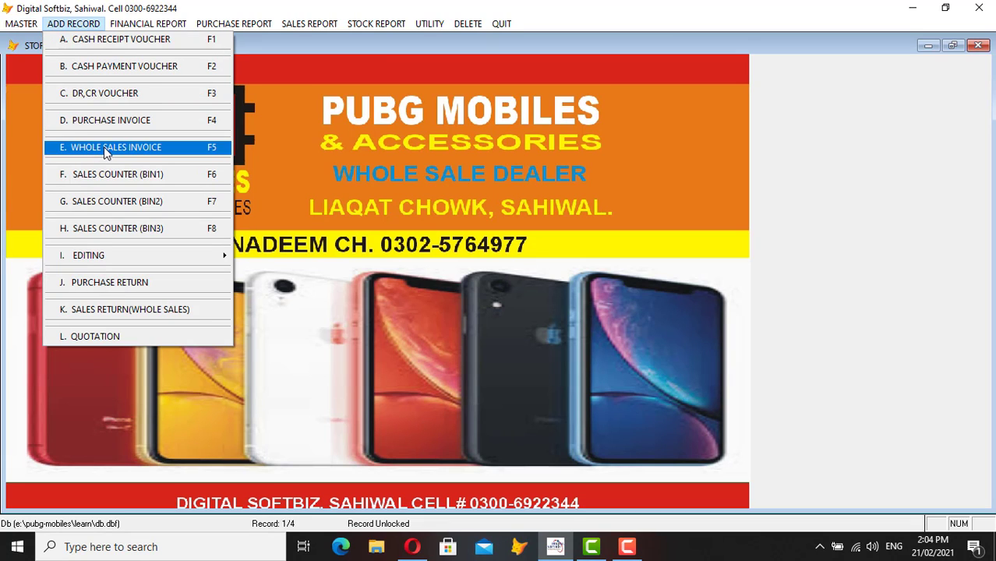
{"action": "key", "text": "Left"}
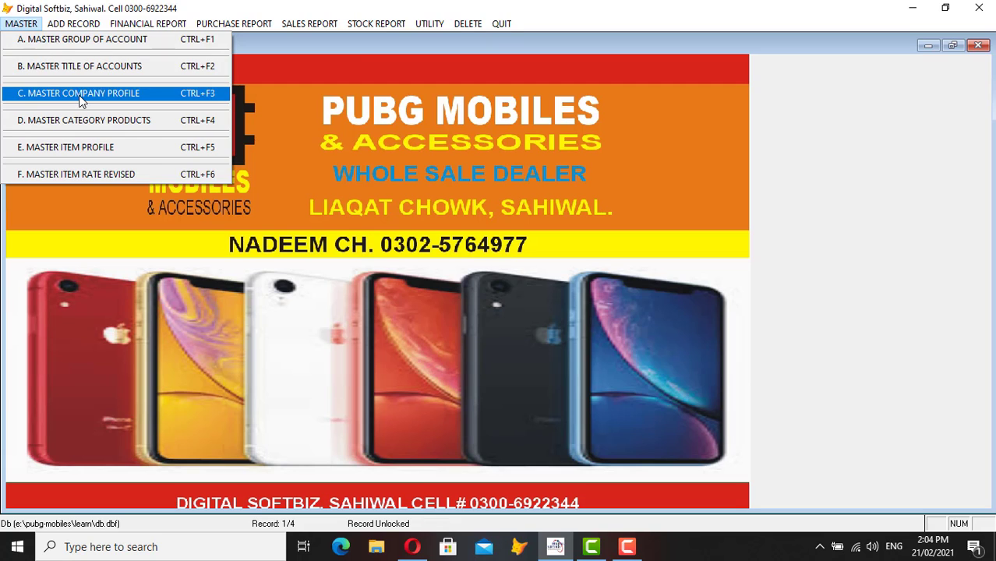
{"action": "left_click", "coordinate": [77, 95]}
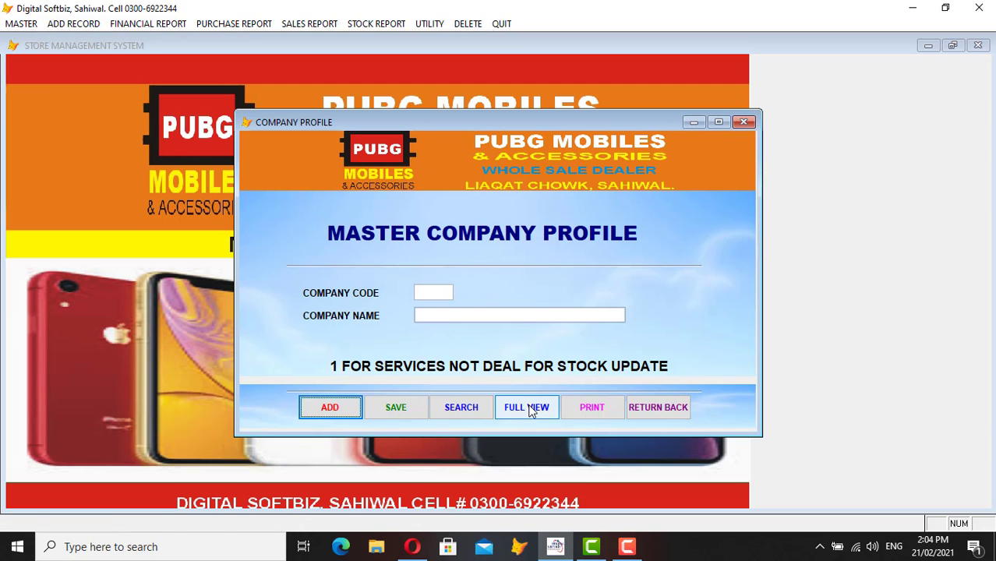
- Review the existing companies in the full-view table, then close the profile form
{"action": "left_click", "coordinate": [527, 402]}
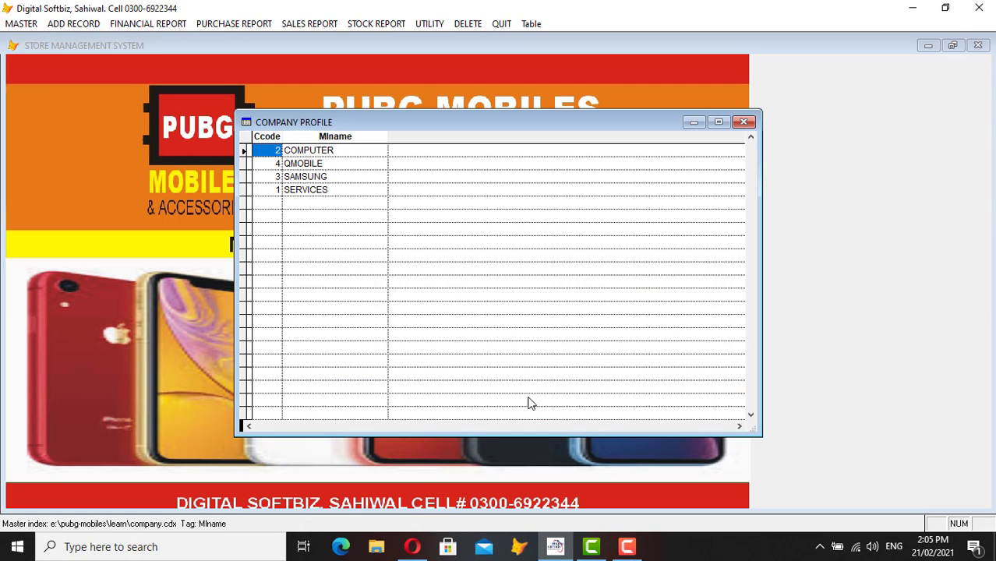
{"action": "left_click", "coordinate": [340, 152]}
{"action": "left_click", "coordinate": [335, 164]}
{"action": "left_click", "coordinate": [335, 177]}
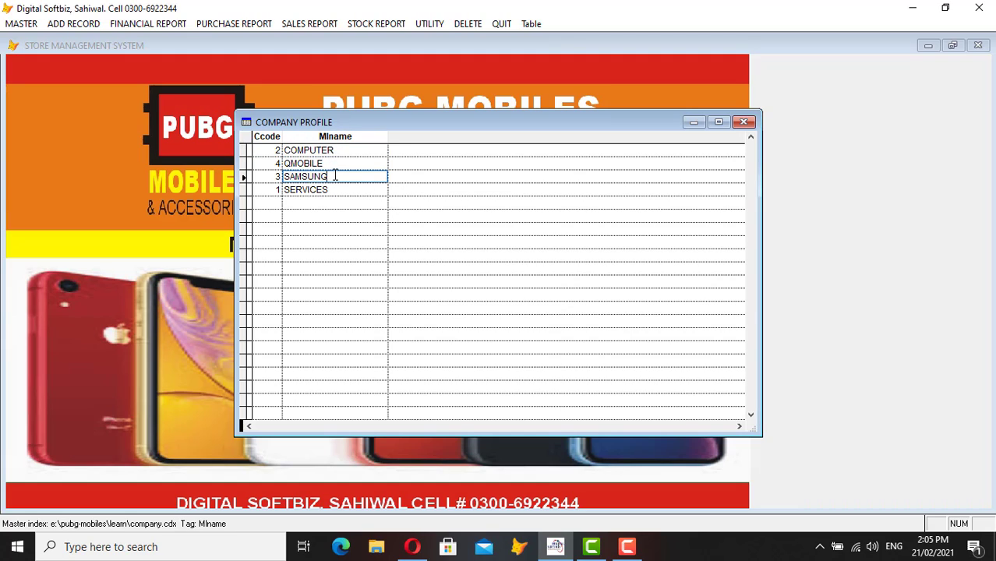
{"action": "left_click", "coordinate": [332, 163]}
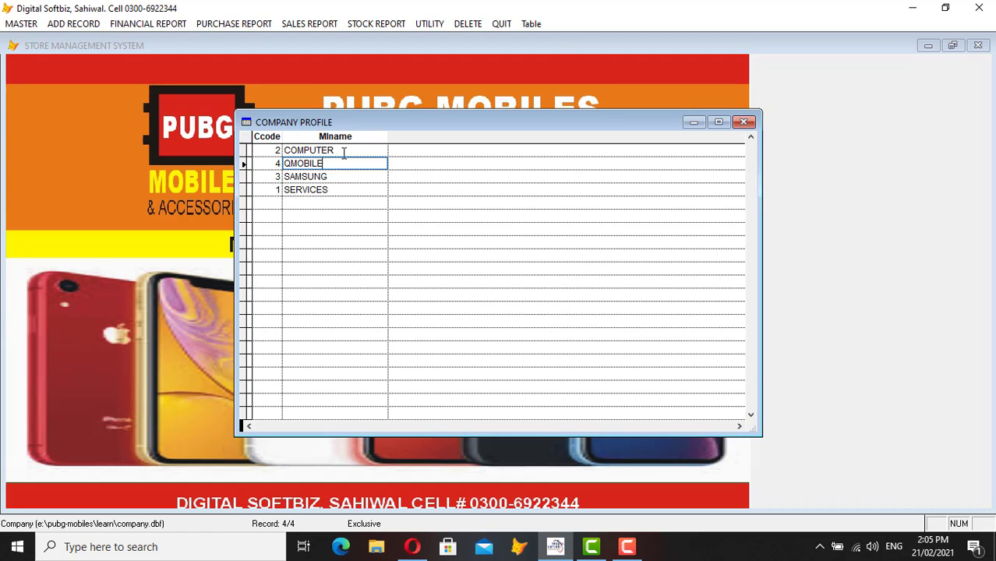
{"action": "left_click", "coordinate": [343, 151]}
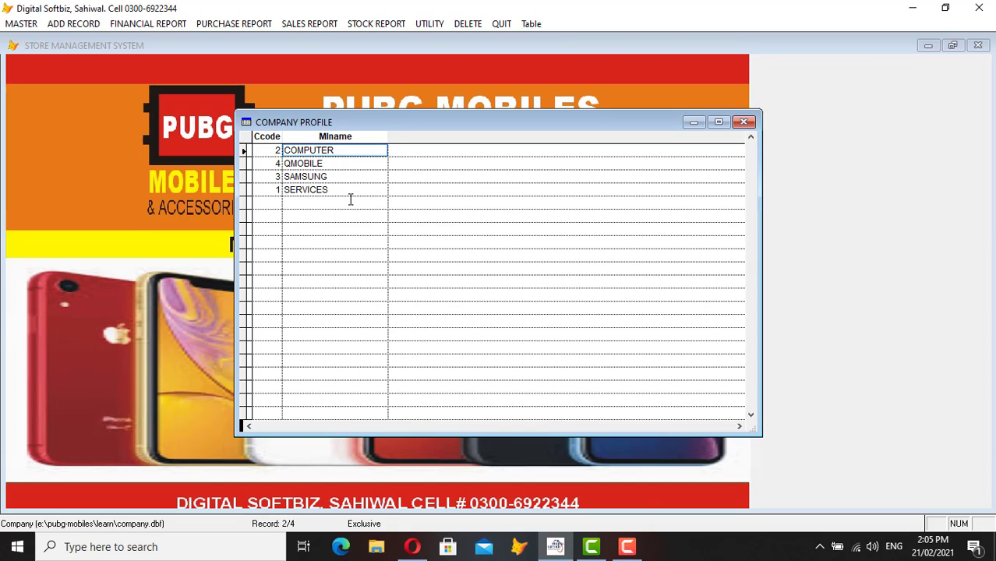
{"action": "key", "text": "Escape"}
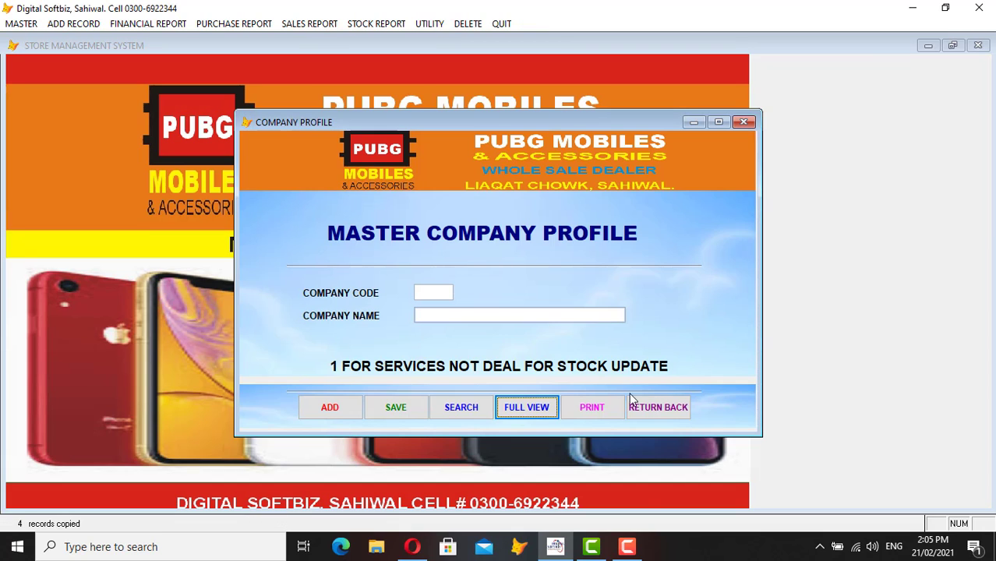
{"action": "left_click", "coordinate": [664, 406]}
- Add OPPO as company 5, confirm it in the full company list, and close the form
{"action": "left_click", "coordinate": [28, 24]}
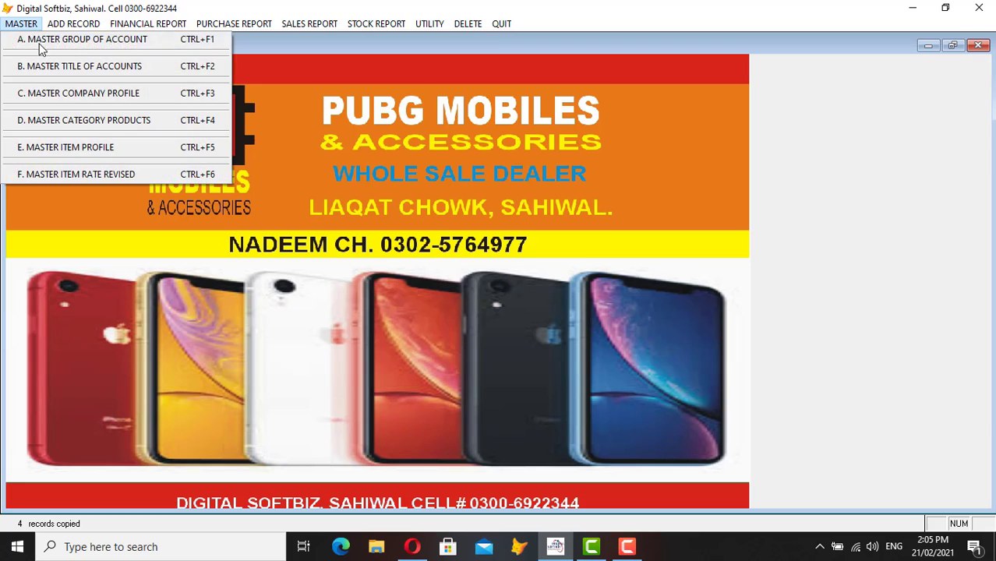
{"action": "left_click", "coordinate": [78, 93]}
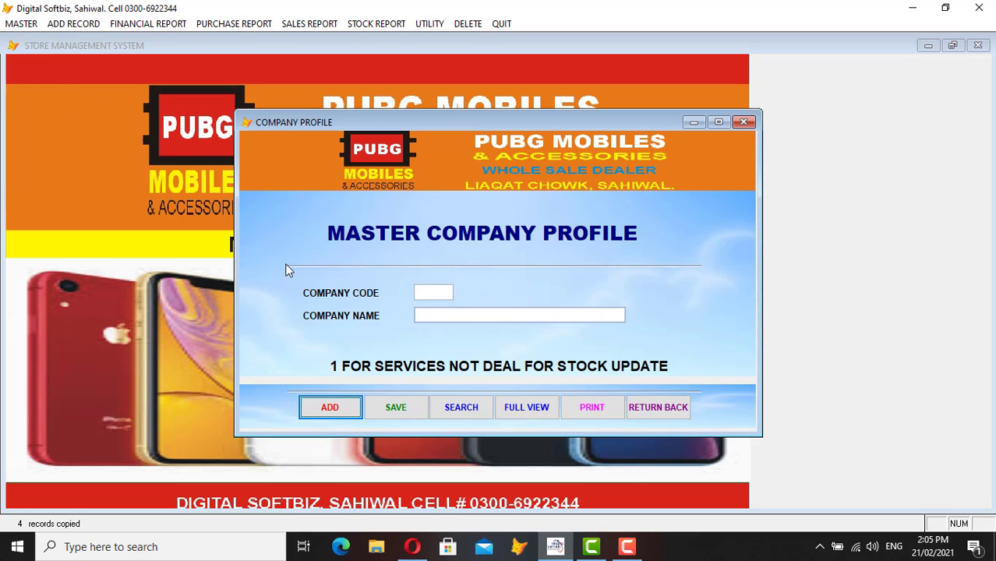
{"action": "left_click", "coordinate": [333, 411]}
{"action": "type", "text": "OPPO"}
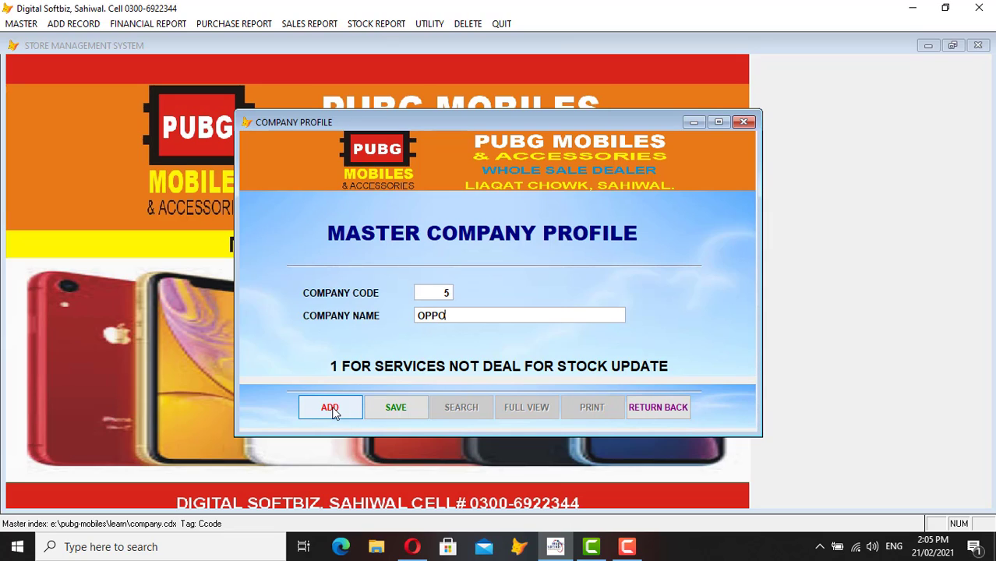
{"action": "key", "text": "Return"}
{"action": "key", "text": "Return"}
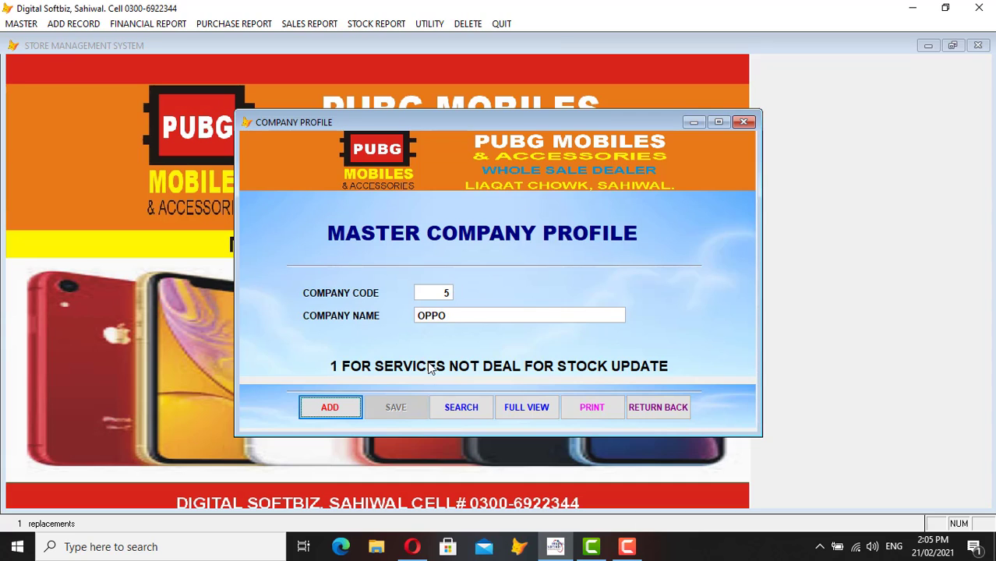
{"action": "left_click", "coordinate": [527, 411]}
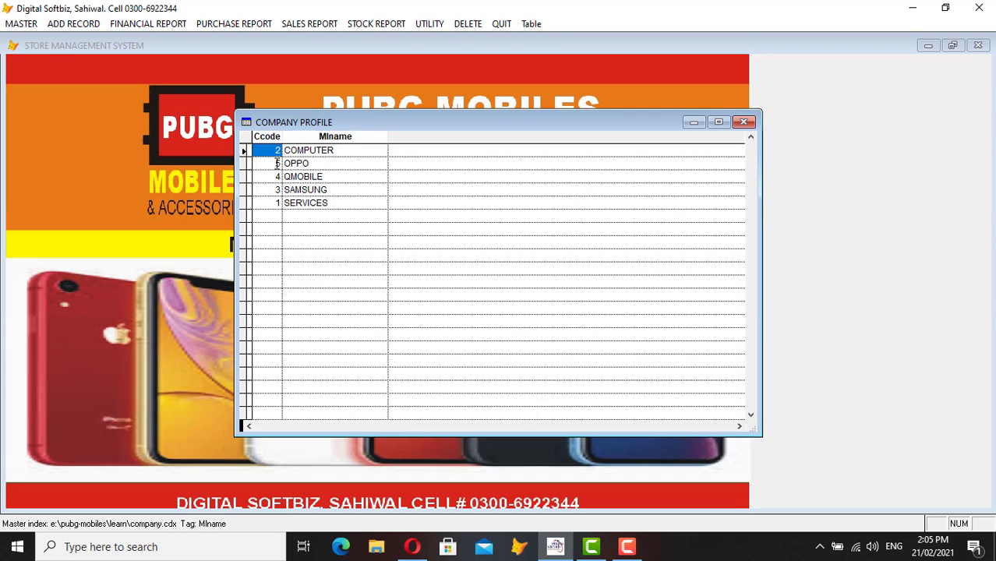
{"action": "left_click", "coordinate": [346, 168]}
{"action": "key", "text": "Escape"}
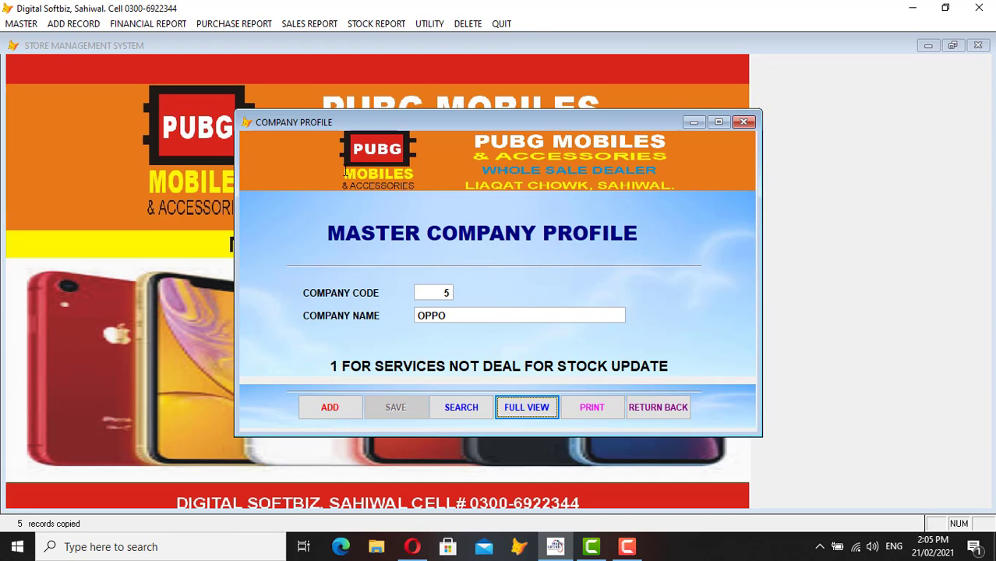
{"action": "left_click", "coordinate": [676, 413]}
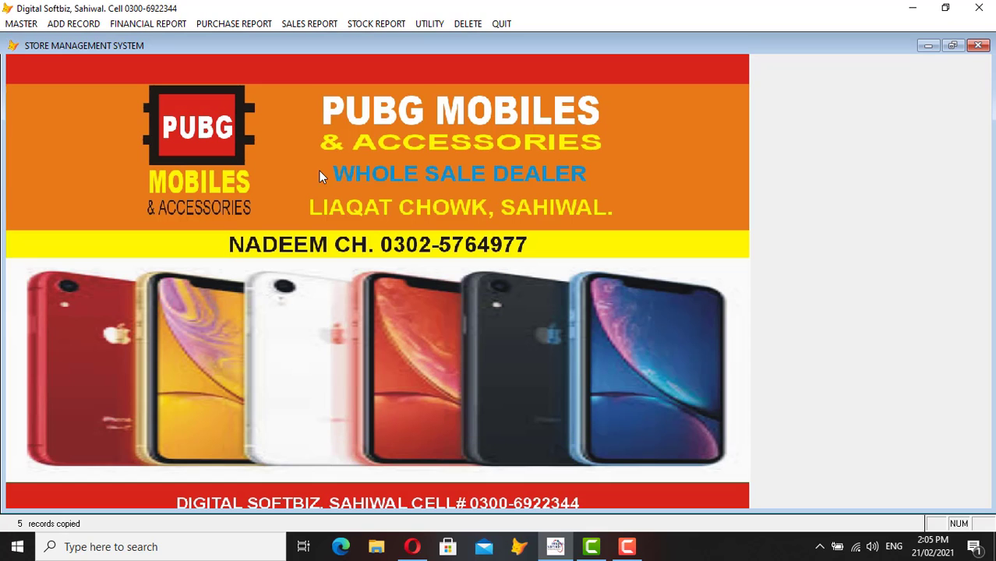
- Review the existing product categories in full view, down to WIRE, then close the form
{"action": "left_click", "coordinate": [22, 23]}
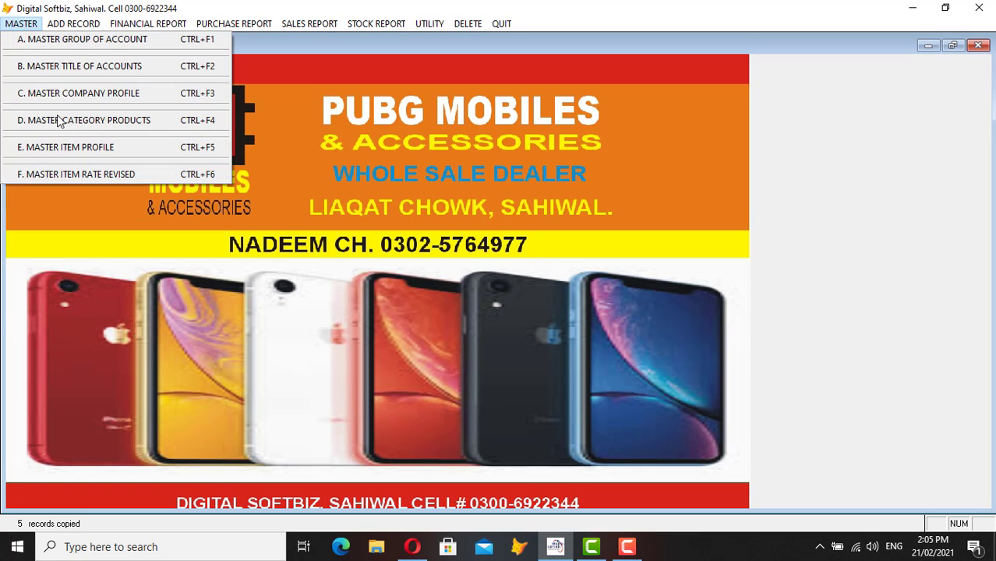
{"action": "left_click", "coordinate": [97, 118]}
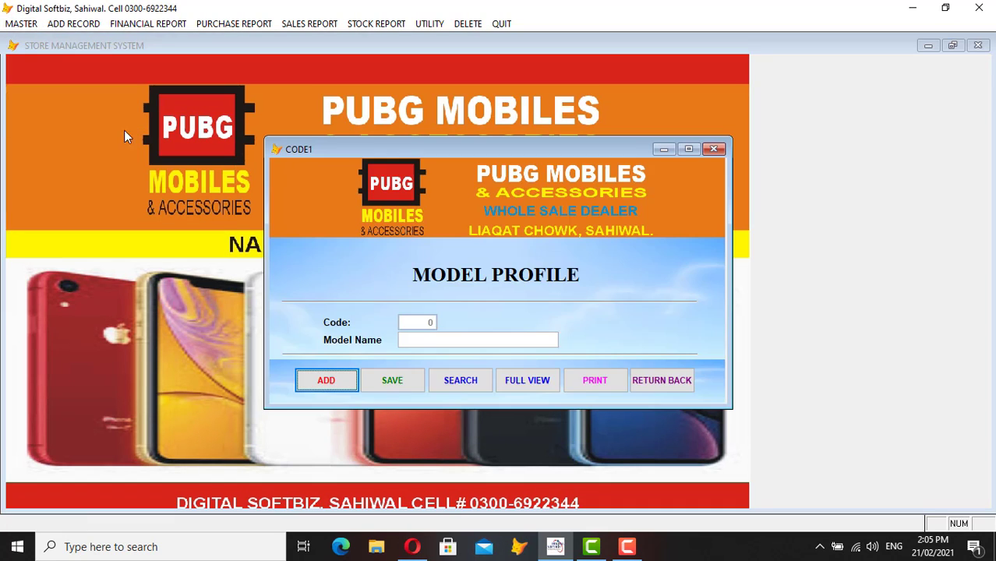
{"action": "left_click", "coordinate": [513, 384]}
{"action": "left_click", "coordinate": [487, 208]}
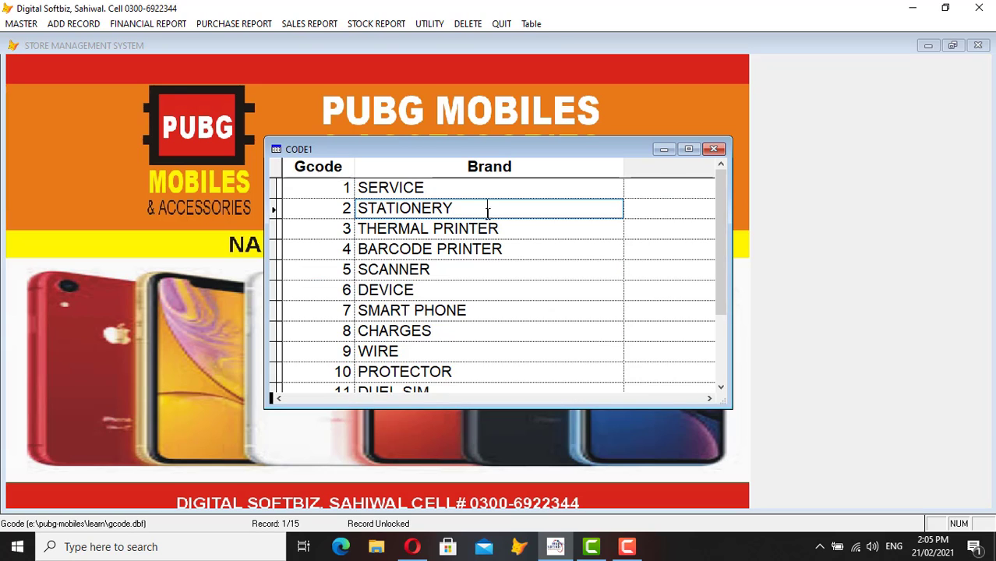
{"action": "left_click", "coordinate": [483, 251]}
{"action": "left_click", "coordinate": [486, 270]}
{"action": "left_click", "coordinate": [486, 297]}
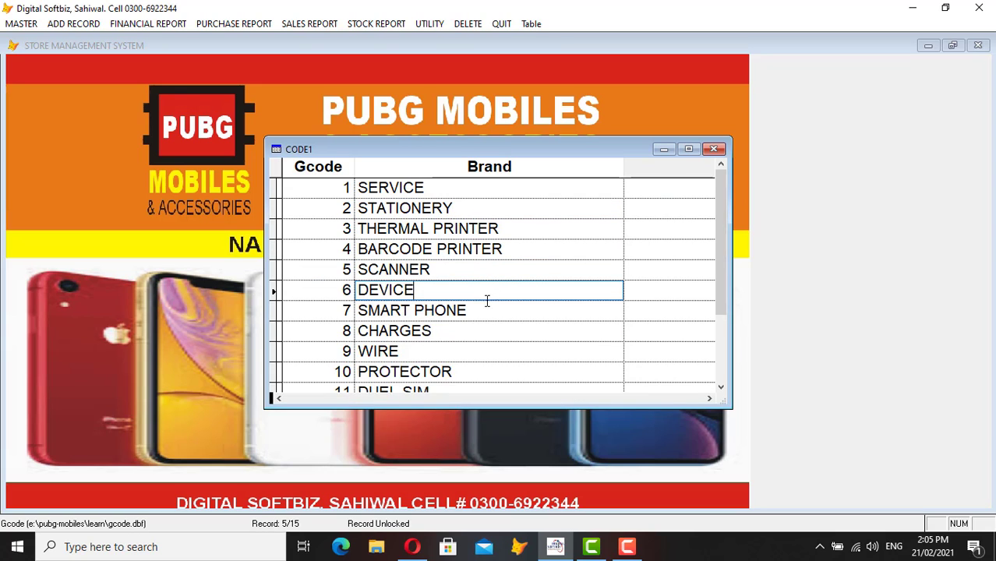
{"action": "left_click", "coordinate": [494, 316]}
{"action": "left_click", "coordinate": [493, 332]}
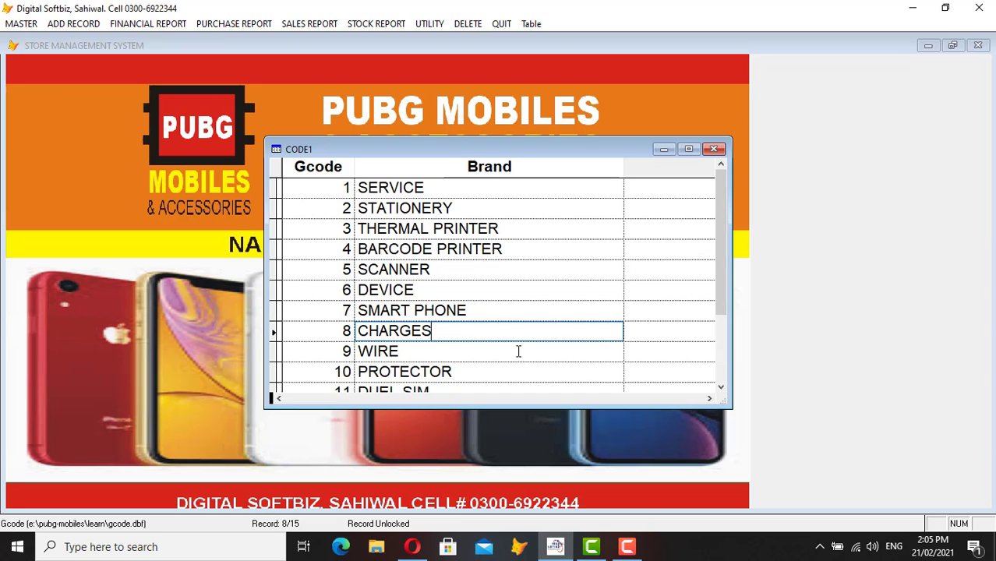
{"action": "left_click", "coordinate": [518, 350]}
{"action": "left_click", "coordinate": [720, 387]}
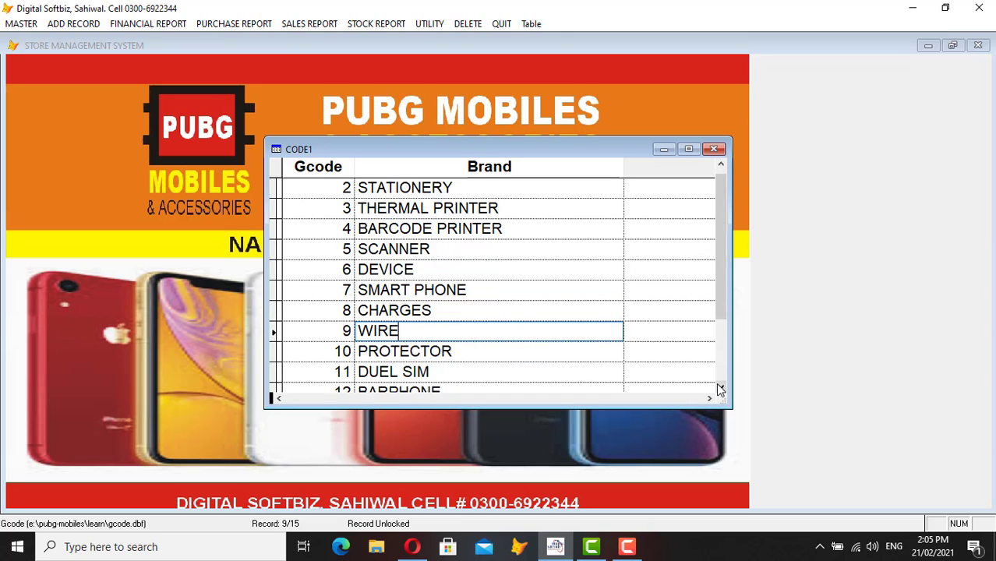
{"action": "left_click", "coordinate": [720, 387]}
{"action": "left_click", "coordinate": [720, 387]}
{"action": "left_click", "coordinate": [720, 387]}
{"action": "left_click", "coordinate": [720, 388]}
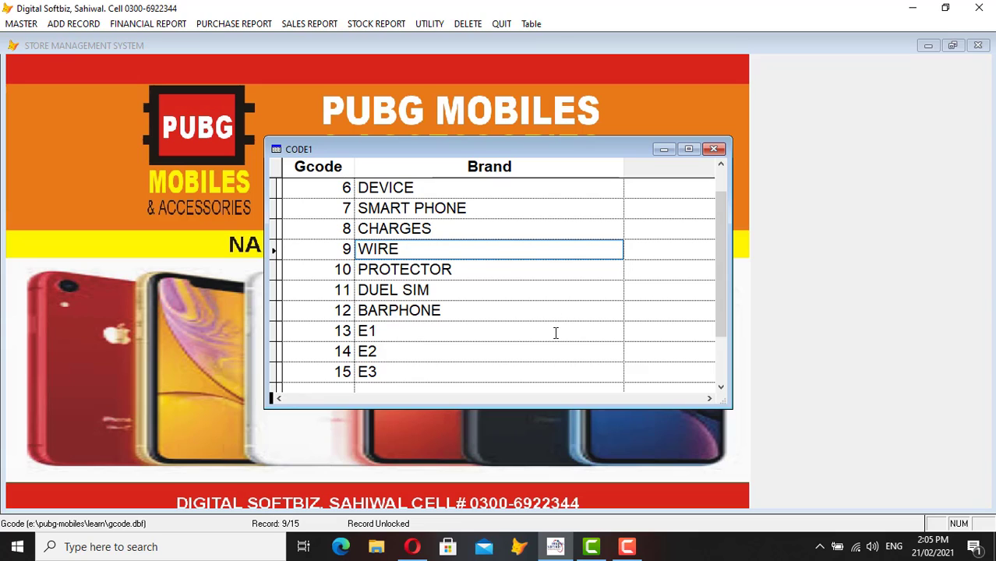
{"action": "key", "text": "Escape"}
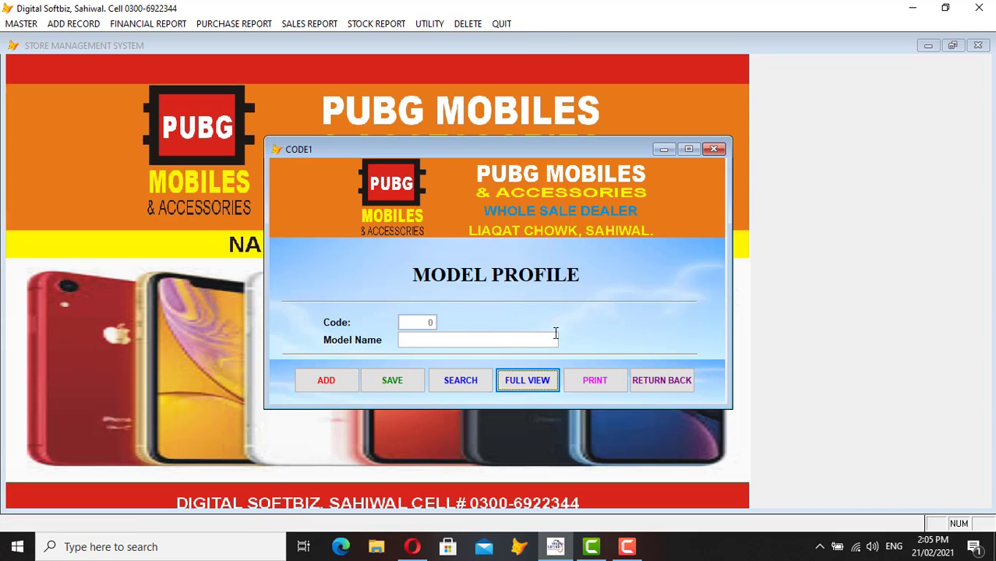
{"action": "left_click", "coordinate": [660, 379]}
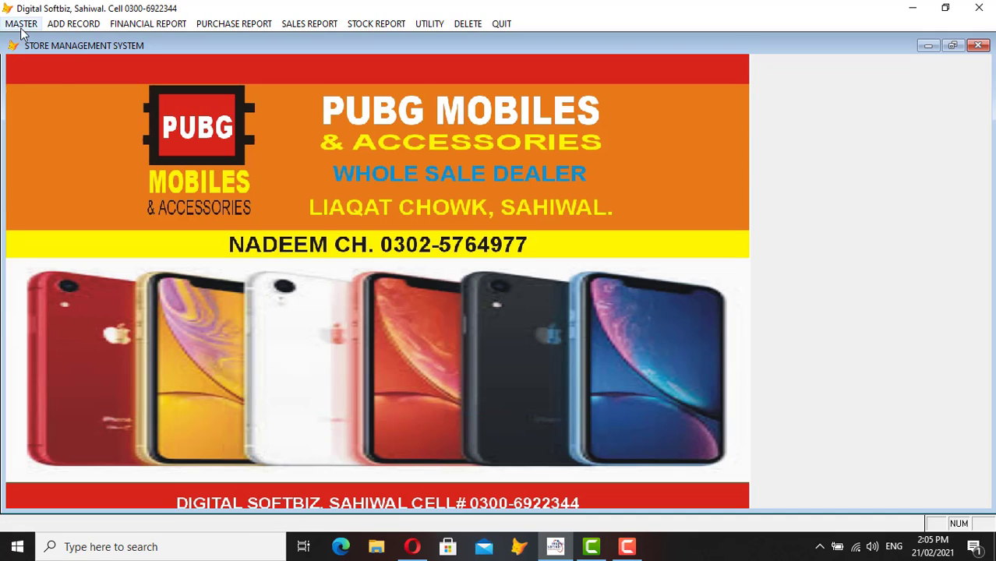
- Add ANDROID PHONE as product category 16 and close the category form
{"action": "left_click", "coordinate": [21, 24]}
{"action": "left_click", "coordinate": [56, 93]}
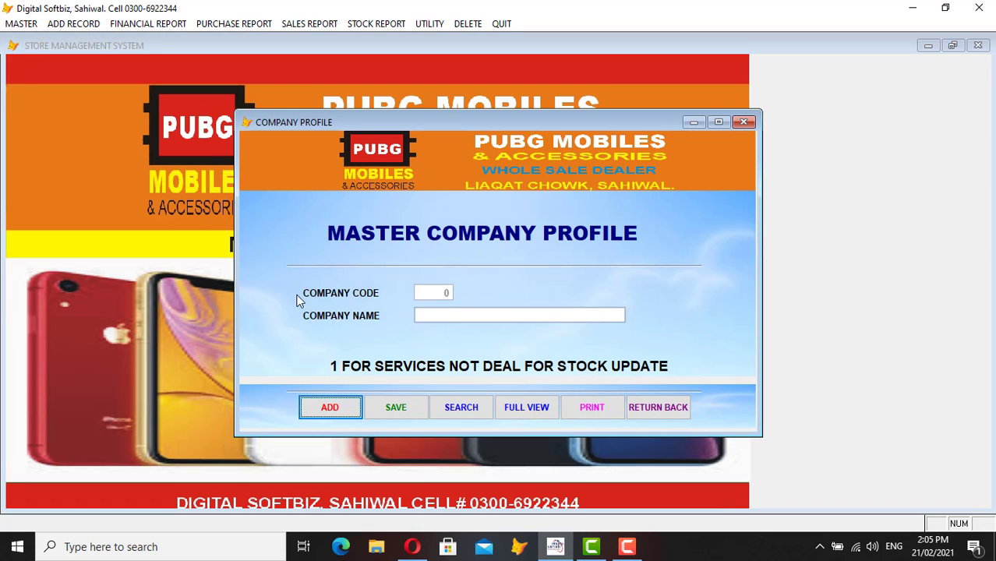
{"action": "left_click", "coordinate": [651, 405]}
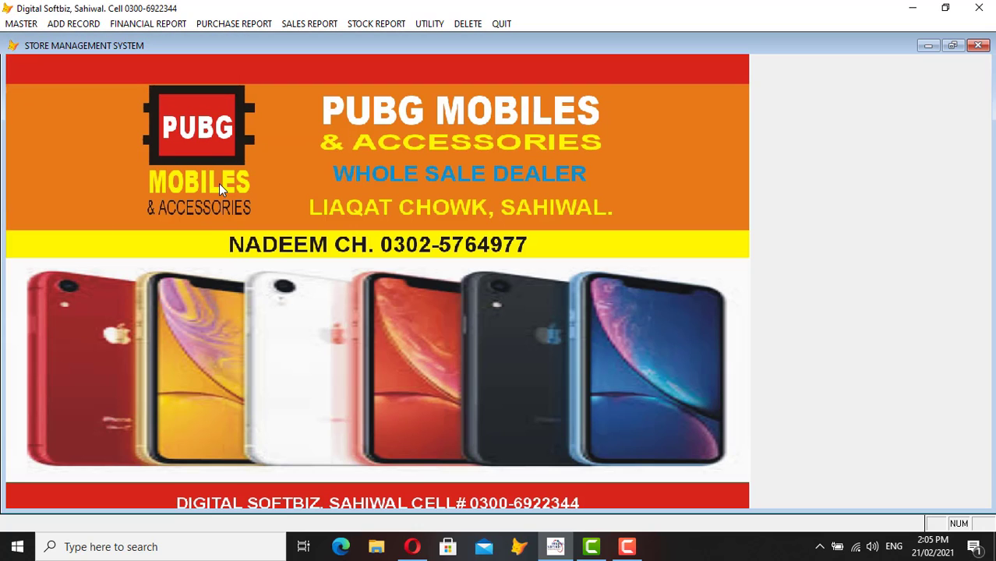
{"action": "left_click", "coordinate": [21, 23]}
{"action": "left_click", "coordinate": [75, 123]}
{"action": "left_click", "coordinate": [321, 379]}
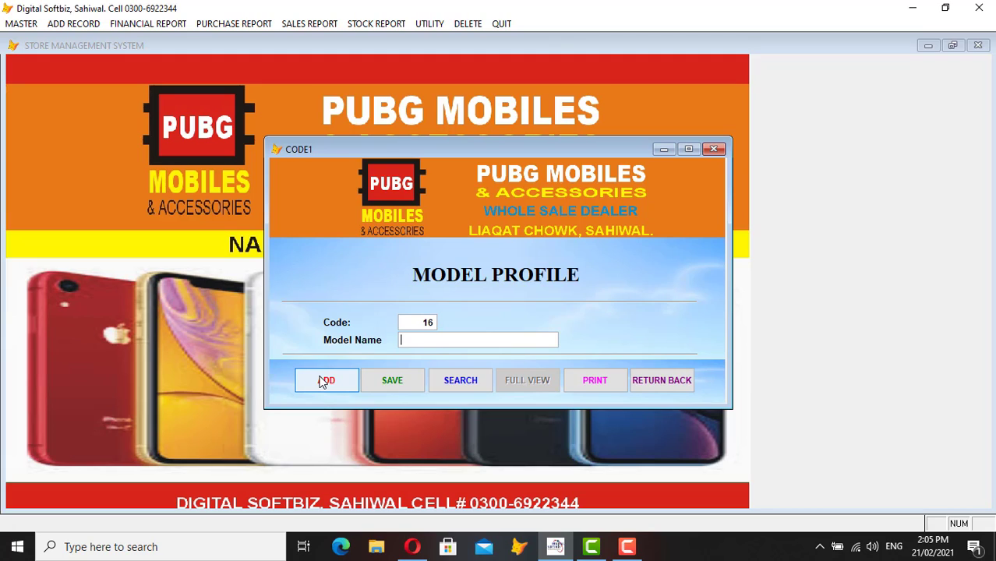
{"action": "type", "text": "ANDROID PHONE"}
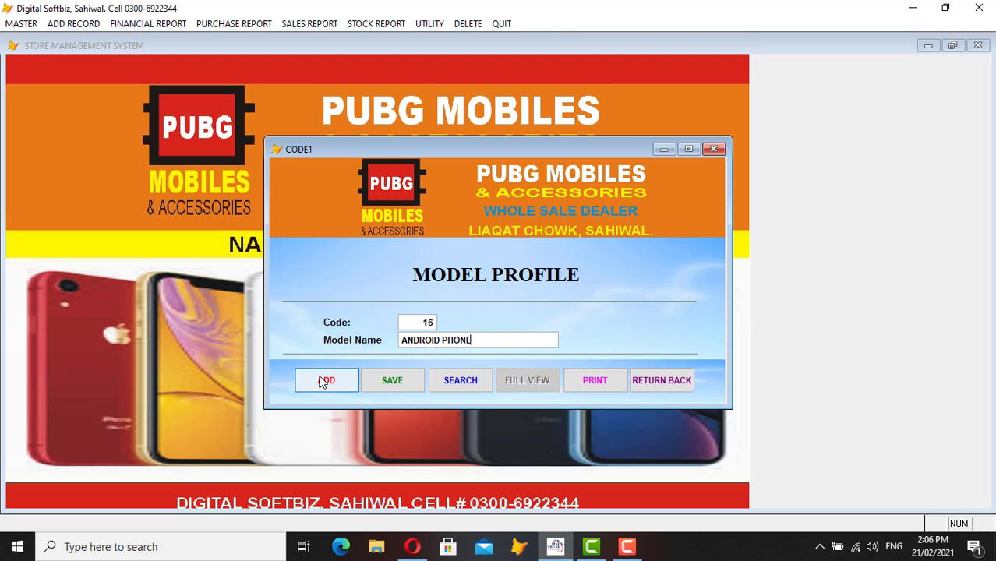
{"action": "key", "text": "Return"}
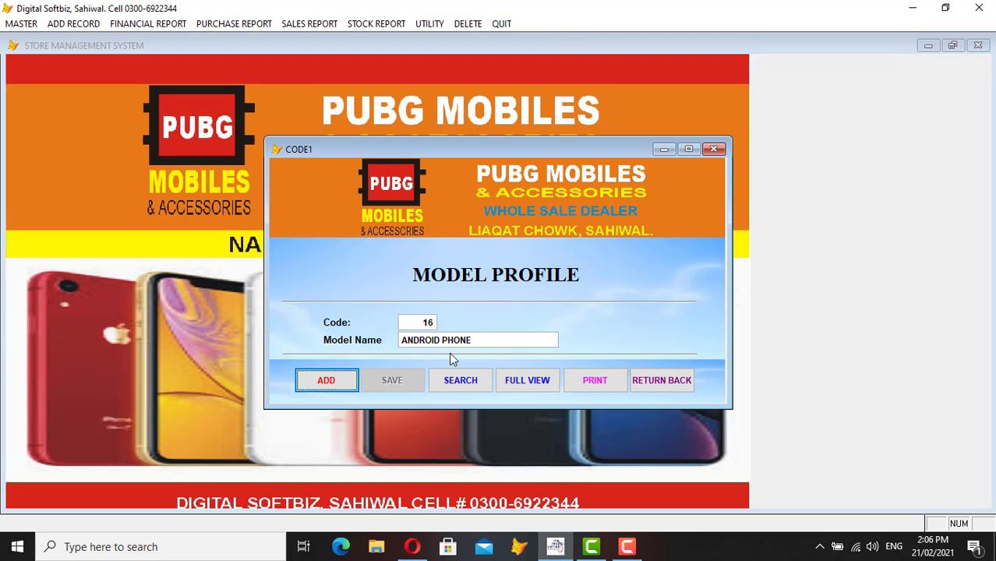
{"action": "left_click", "coordinate": [649, 384]}
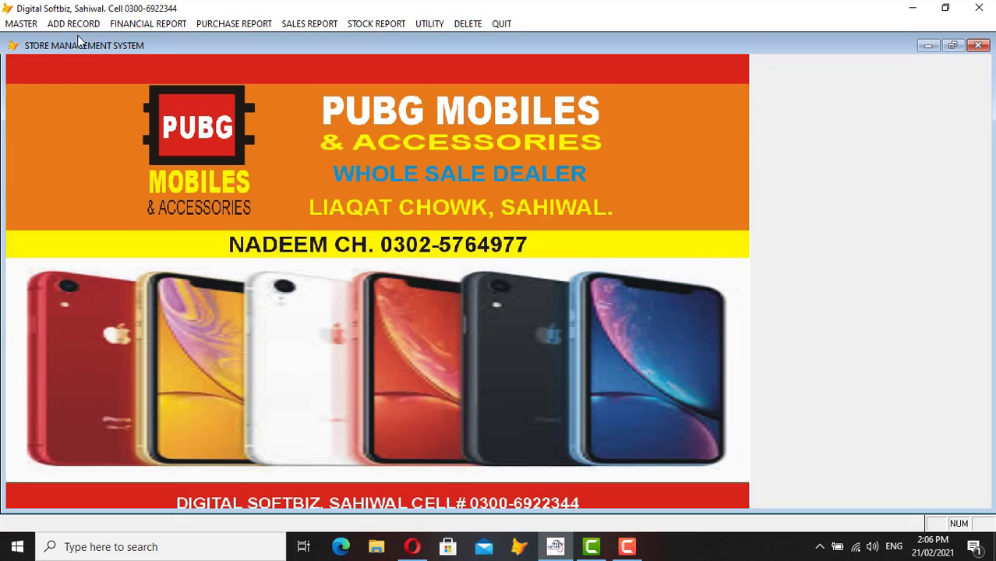
- Open the Master Item Profile and start a new item with code OP01
{"action": "left_click", "coordinate": [23, 23]}
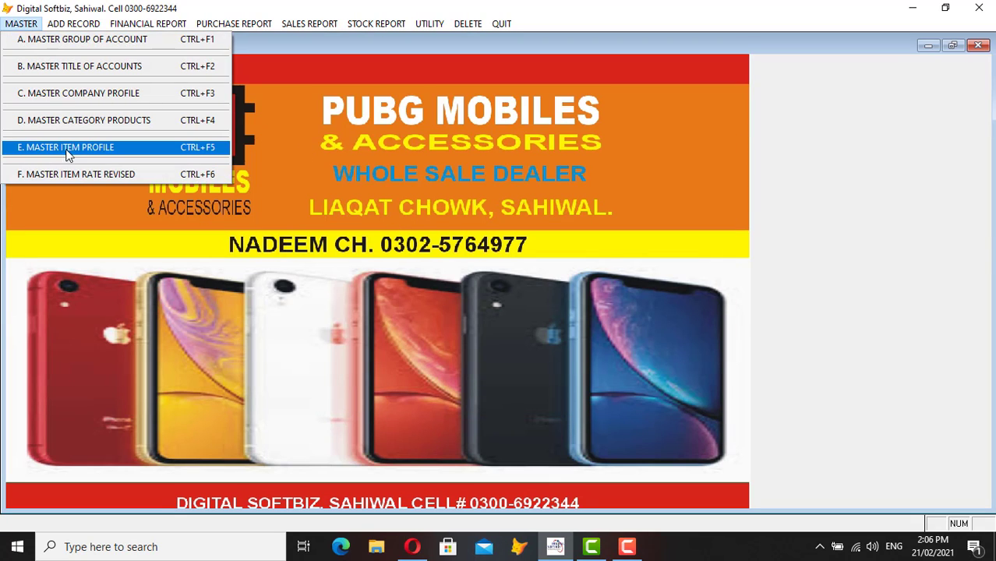
{"action": "left_click", "coordinate": [116, 148]}
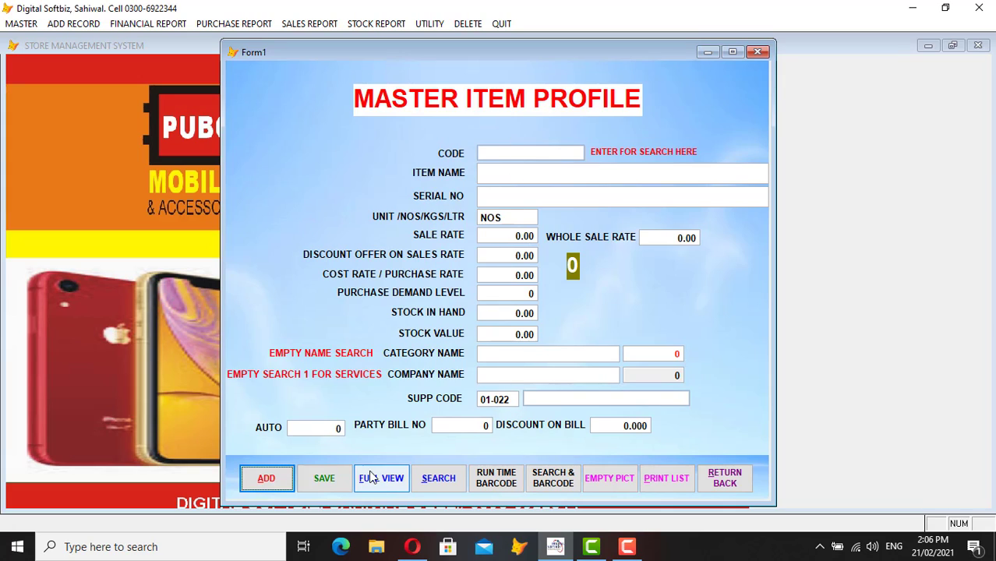
{"action": "left_click", "coordinate": [282, 481]}
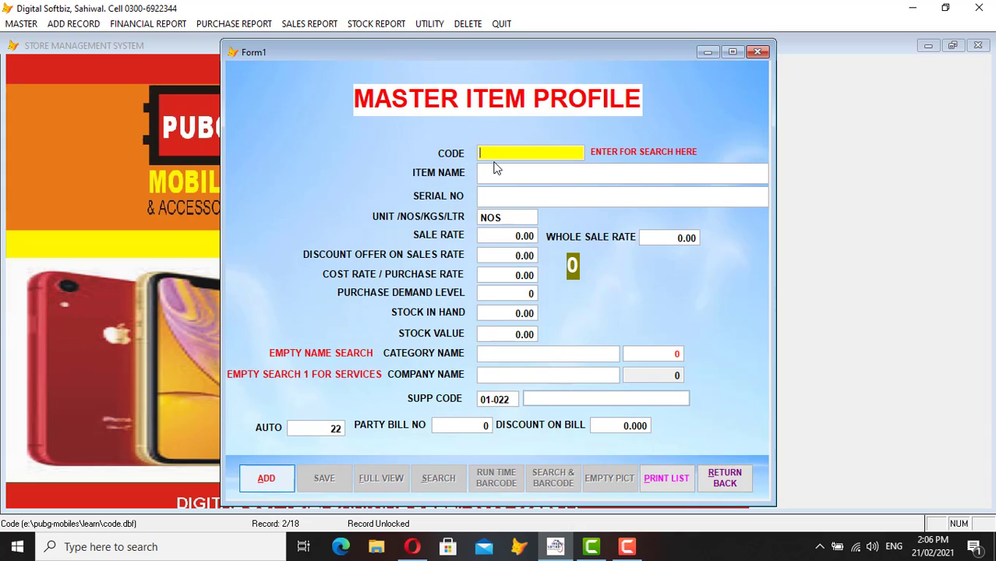
{"action": "type", "text": "OP01"}
{"action": "key", "text": "Return"}
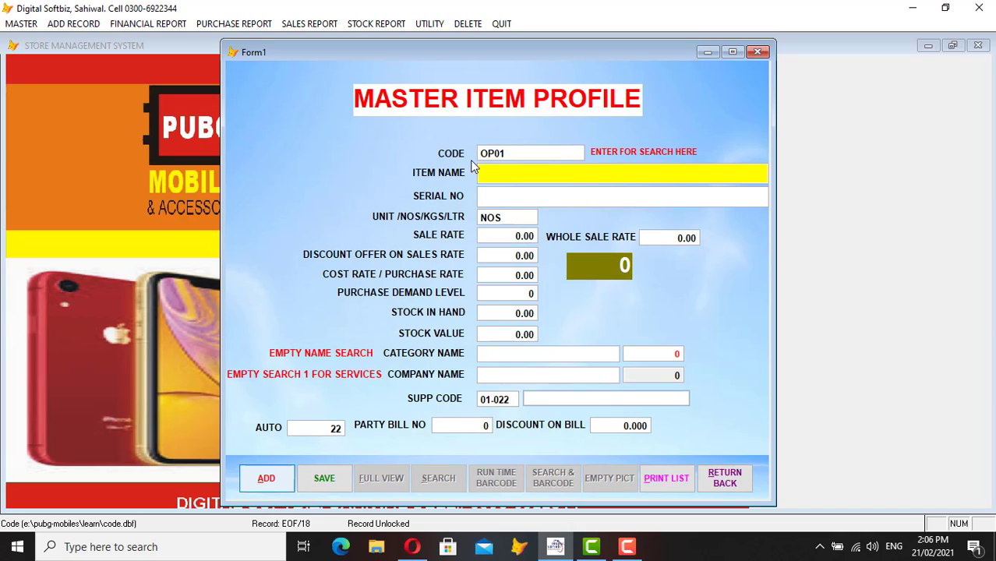
- Restart the new item and re-enter code OP01, fixing the typos, to reach ITEM NAME
{"action": "left_click", "coordinate": [266, 478]}
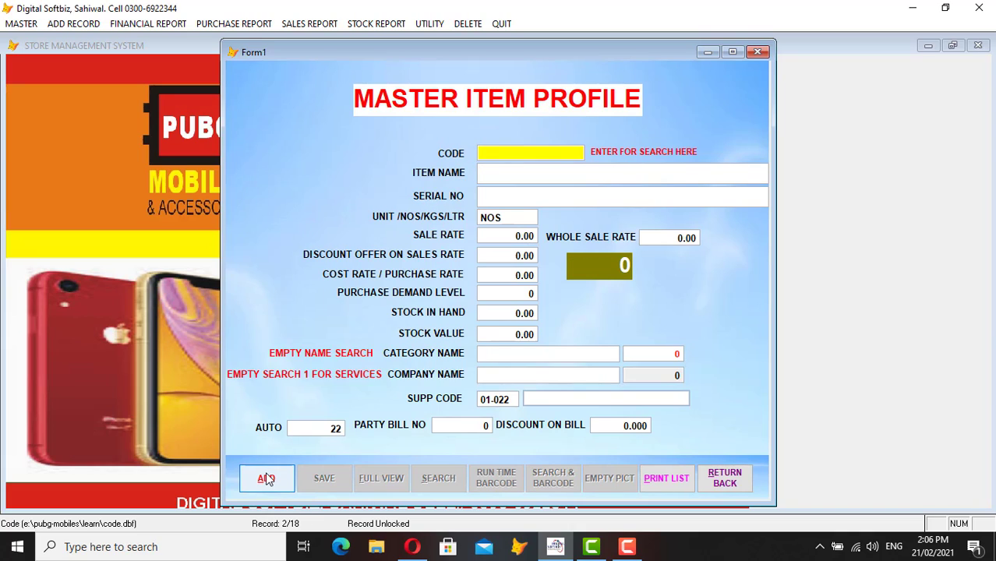
{"action": "type", "text": "OP02"}
{"action": "key", "text": "BackSpace"}
{"action": "type", "text": "3"}
{"action": "key", "text": "BackSpace"}
{"action": "type", "text": "1"}
{"action": "key", "text": "Return"}
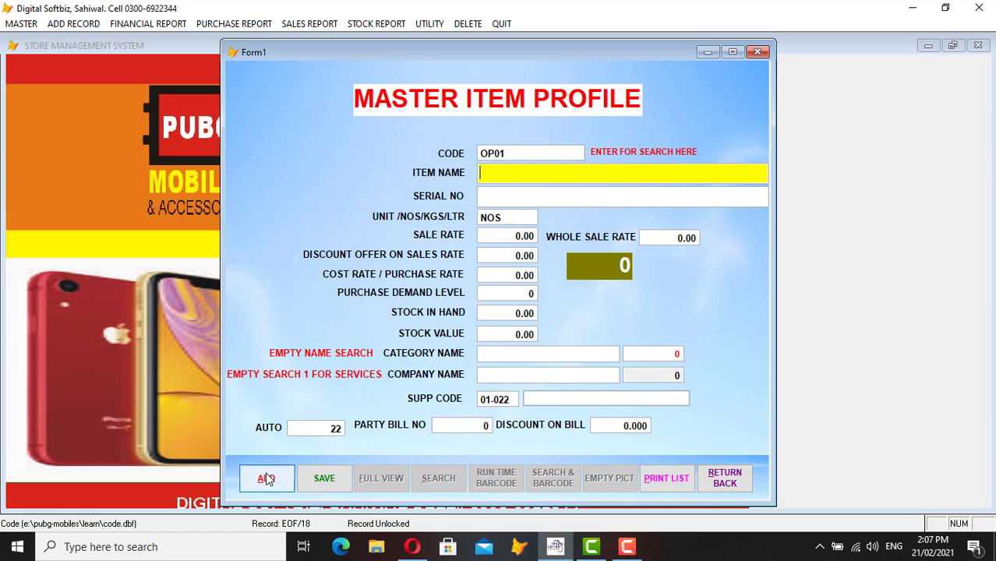
- Name item OP01 'OPPO F1 PRO 6GB/128GB', give it serial 12345, and keep unit NOS
{"action": "type", "text": "OPPO F1 PRO "}
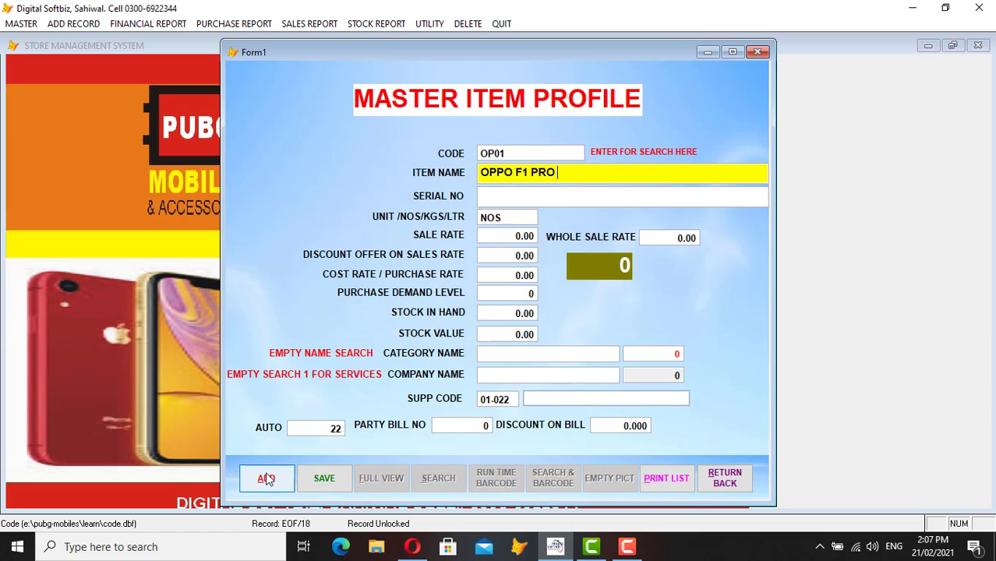
{"action": "type", "text": "6GB/128GB"}
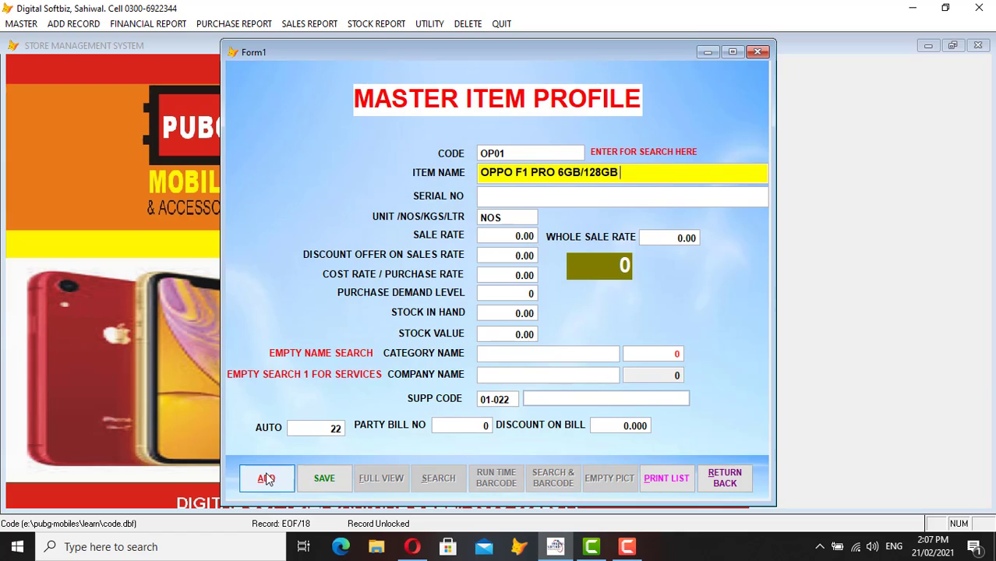
{"action": "key", "text": "Return"}
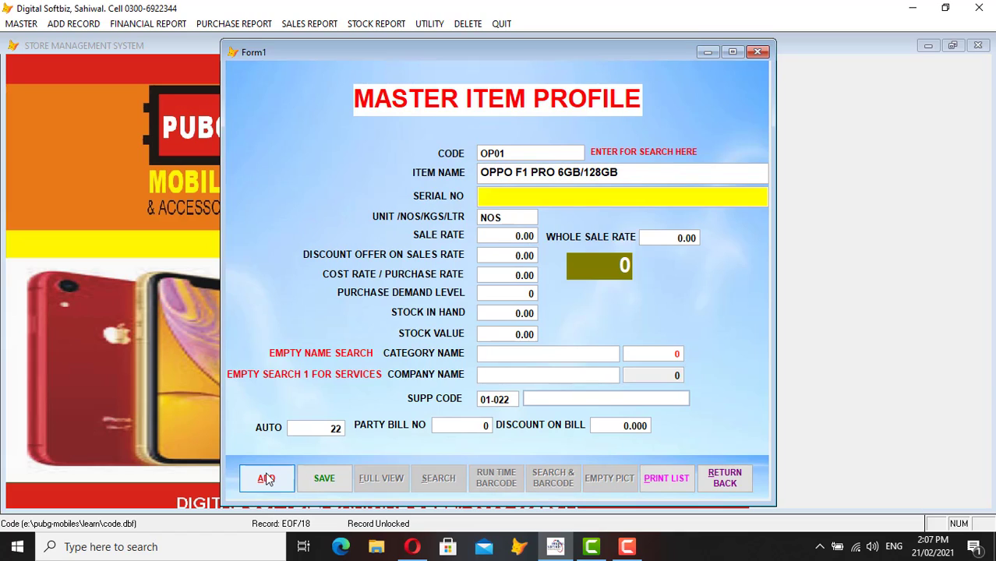
{"action": "type", "text": "12345"}
{"action": "key", "text": "Return"}
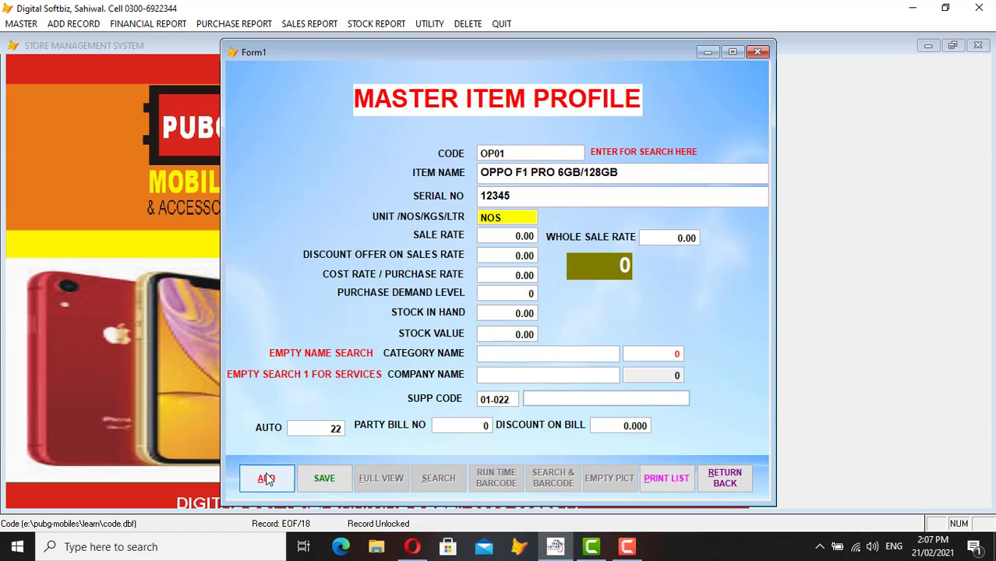
{"action": "key", "text": "Return"}
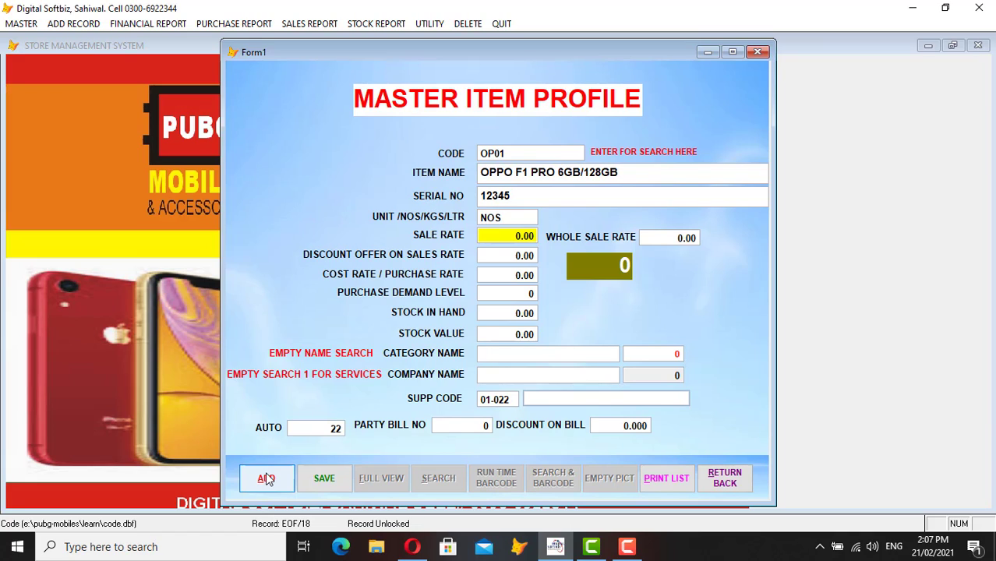
- Set sale rate 35,000, wholesale 34,000, zero discount, cost 29,000, demand level 10 and stock 20
{"action": "type", "text": "3500"}
{"action": "key", "text": "Return"}
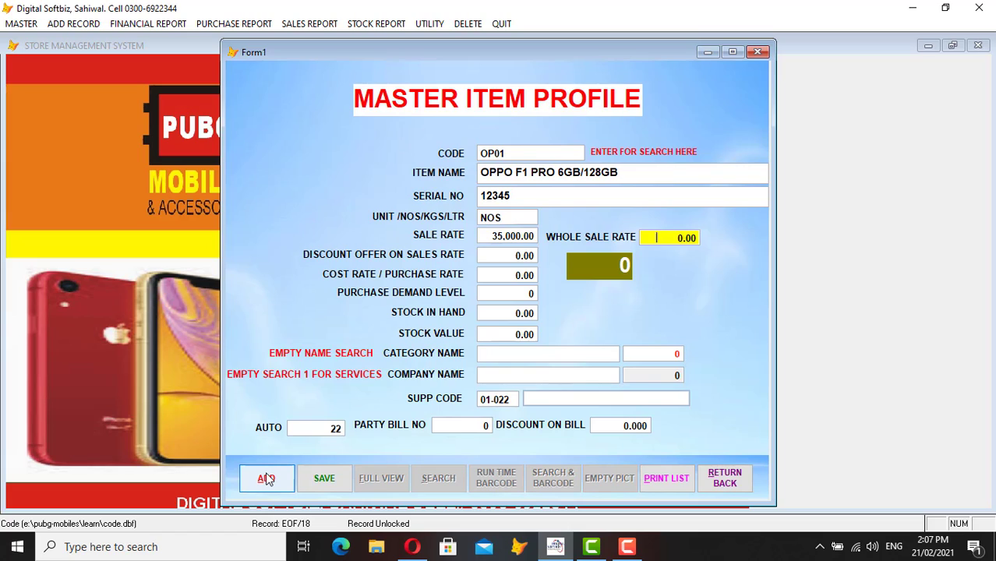
{"action": "type", "text": "34000,"}
{"action": "key", "text": "Return"}
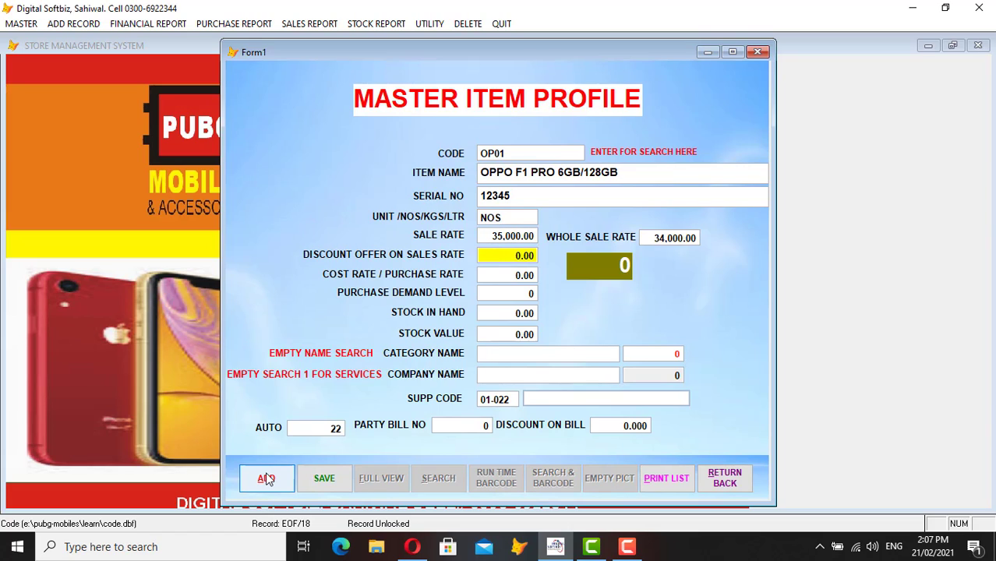
{"action": "key", "text": "Return"}
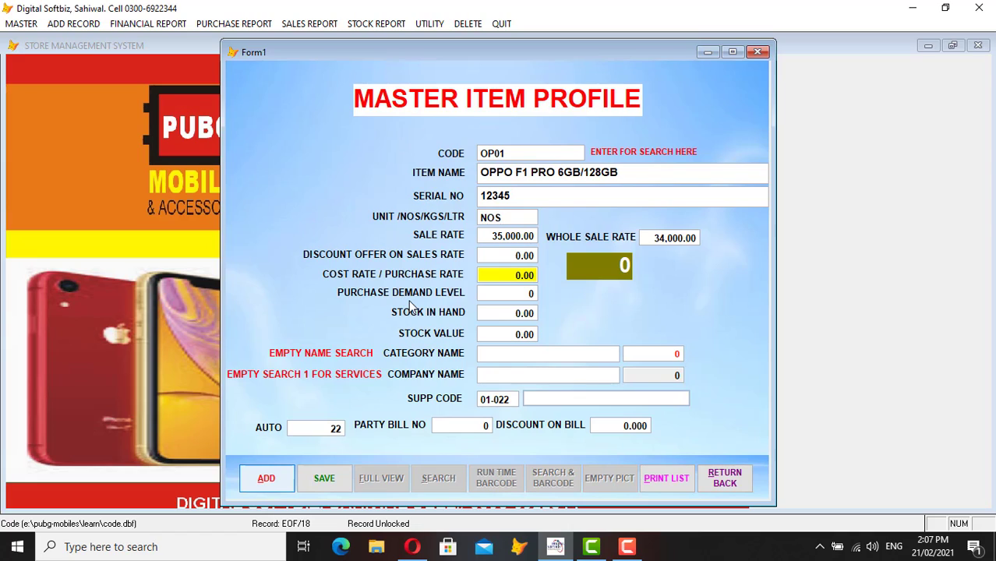
{"action": "type", "text": "2900"}
{"action": "key", "text": "Return"}
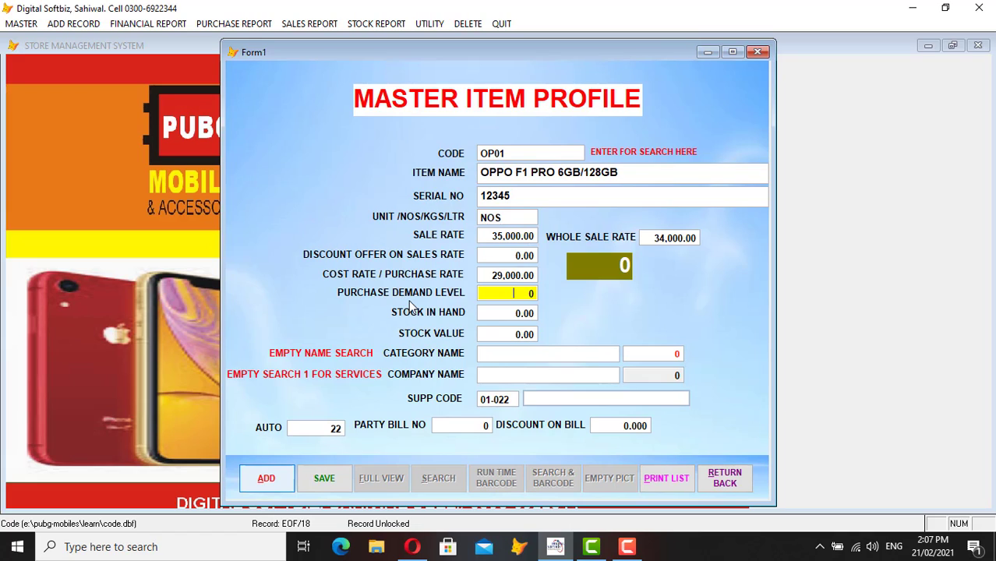
{"action": "type", "text": "10"}
{"action": "key", "text": "Return"}
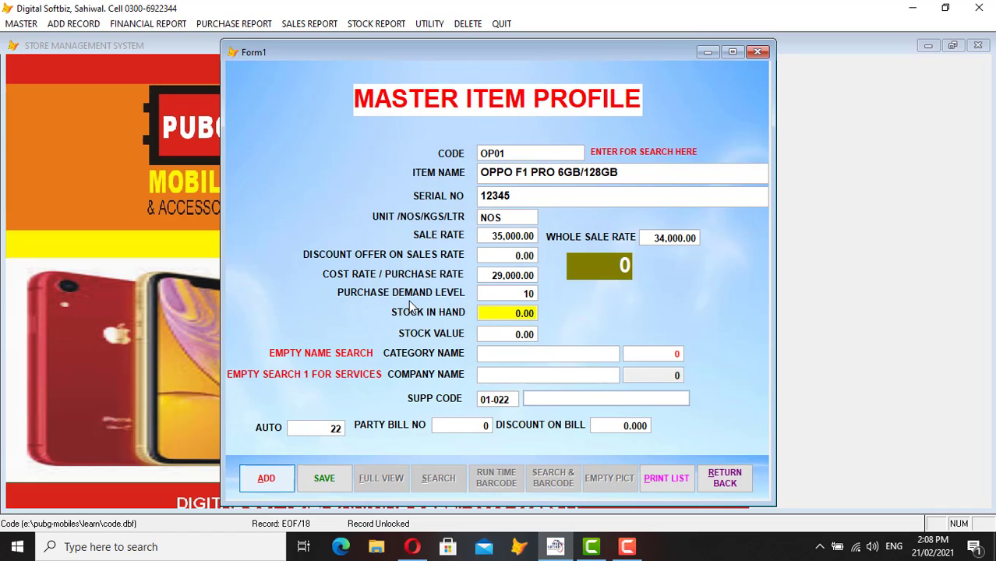
{"action": "type", "text": "20"}
{"action": "key", "text": "Return"}
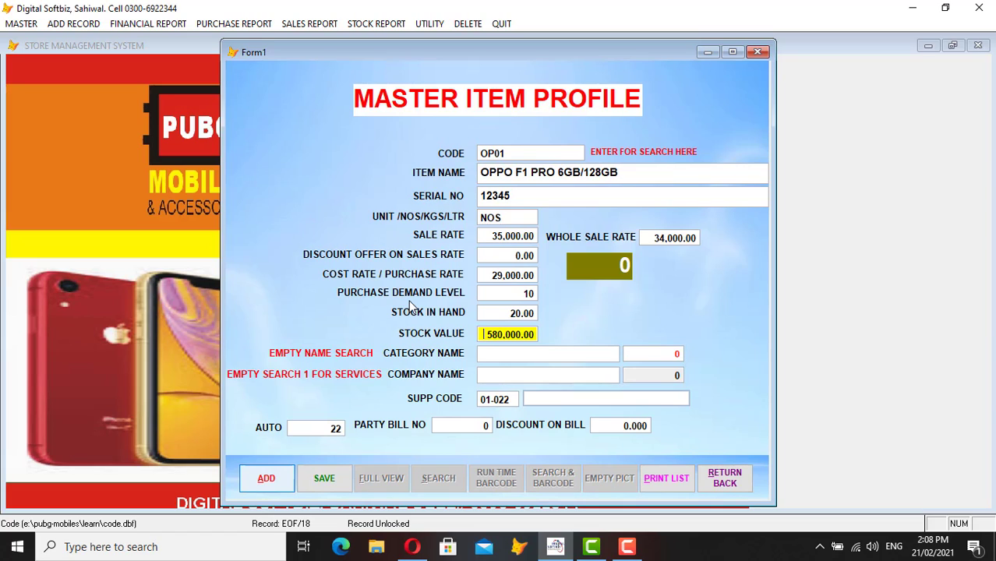
{"action": "key", "text": "Return"}
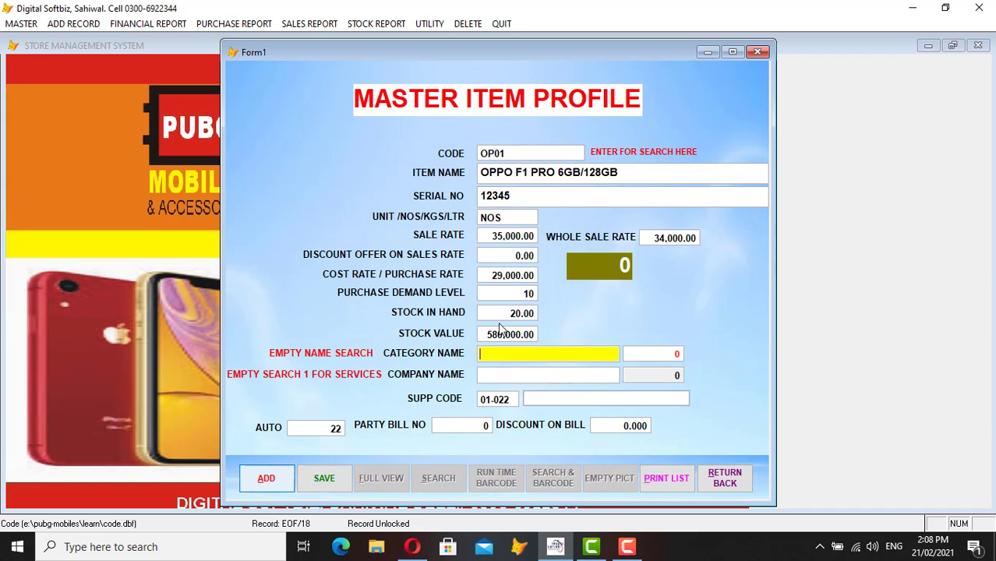
- Search 'AN' and pick ANDROID PHONE as the item's category
{"action": "key", "text": "Return"}
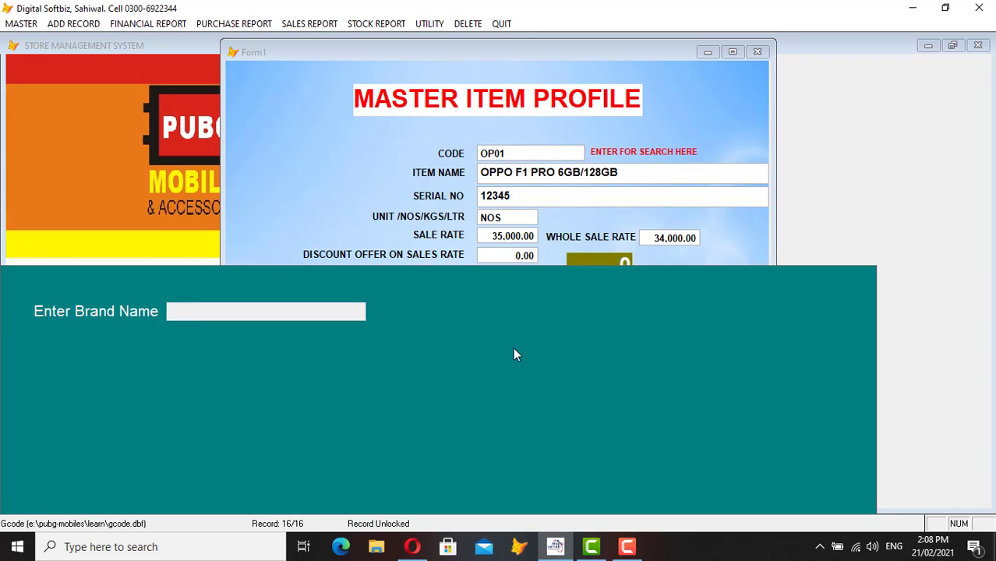
{"action": "type", "text": "AN"}
{"action": "key", "text": "Return"}
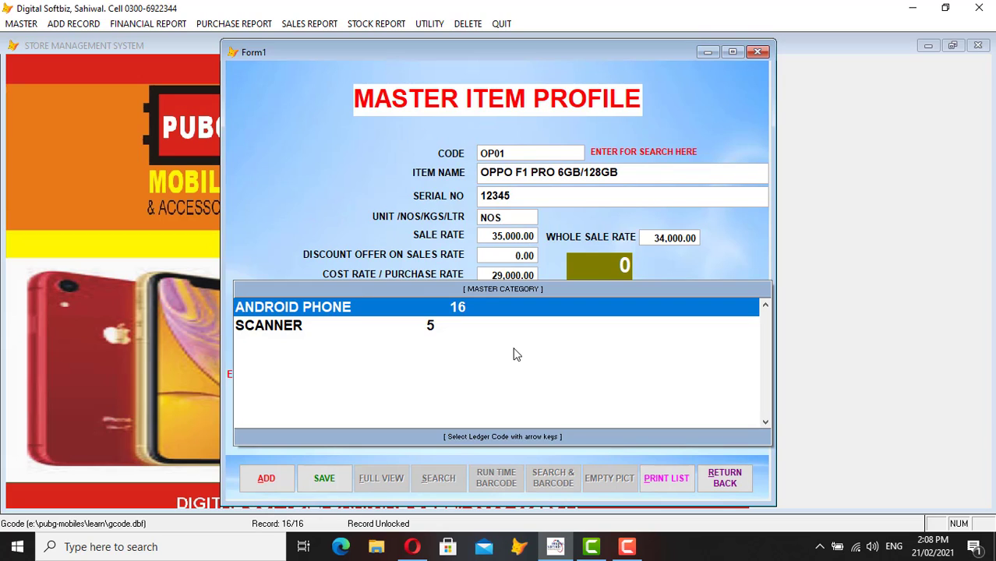
{"action": "key", "text": "Return"}
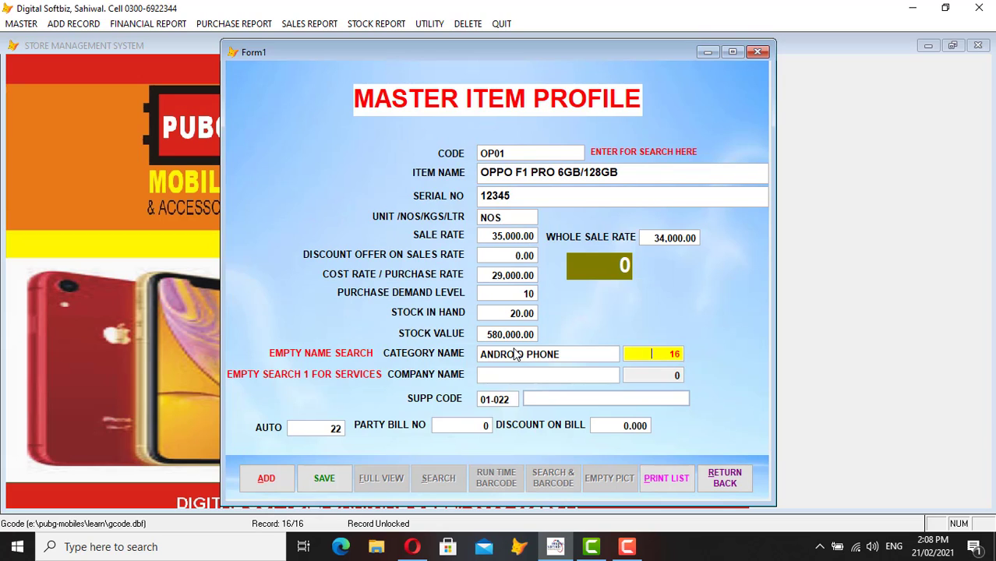
- Search 'OP' and set the item's company to OPPO (5)
{"action": "key", "text": "Return"}
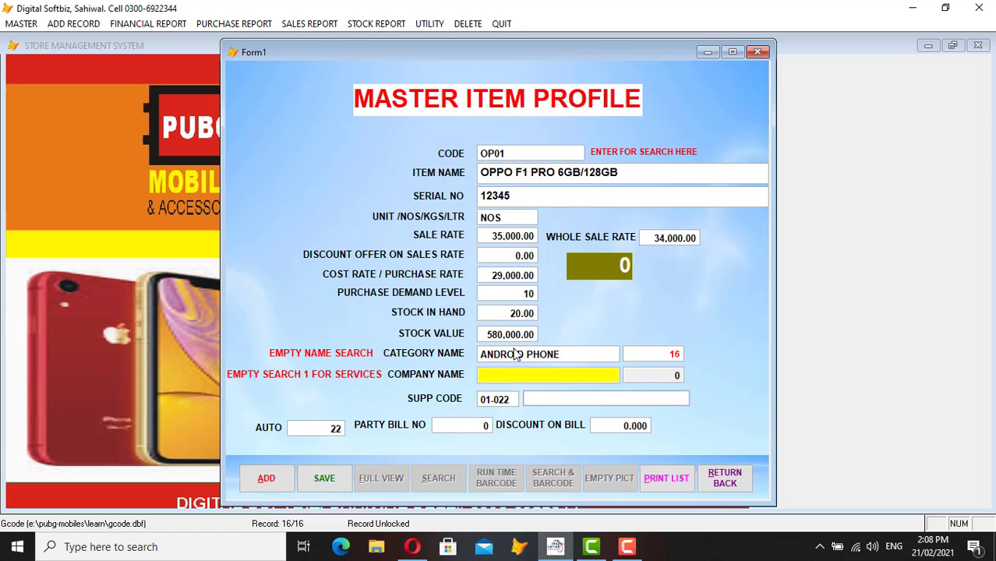
{"action": "key", "text": "Return"}
{"action": "type", "text": "OP"}
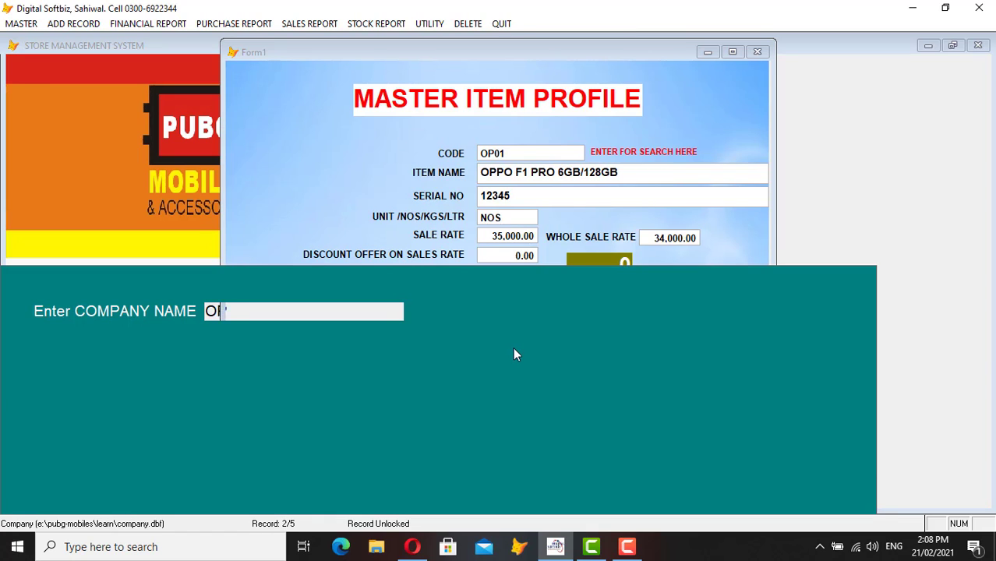
{"action": "key", "text": "Return"}
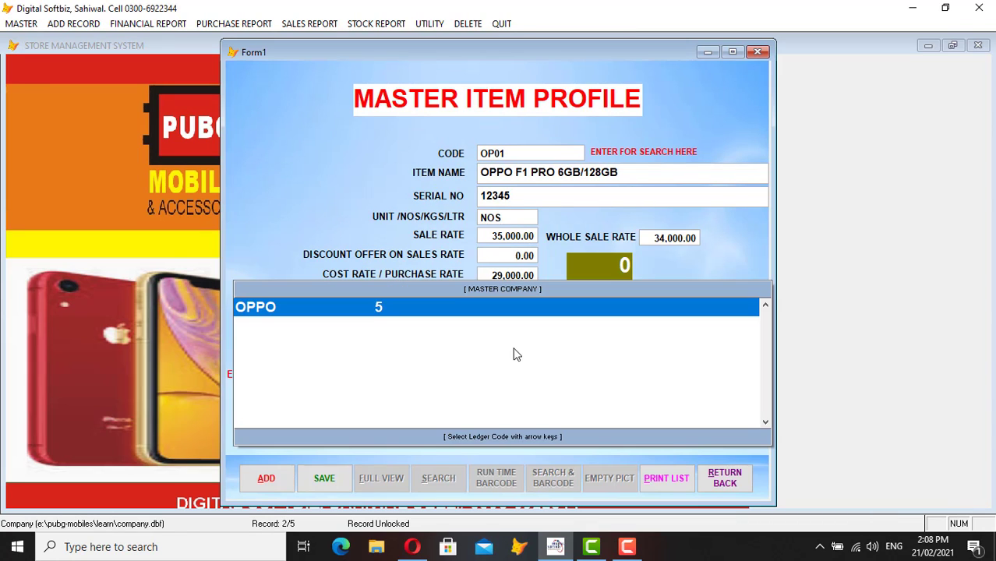
{"action": "key", "text": "Return"}
- Clear the supplier code and pick a supplier from the name search
{"action": "key", "text": "Return"}
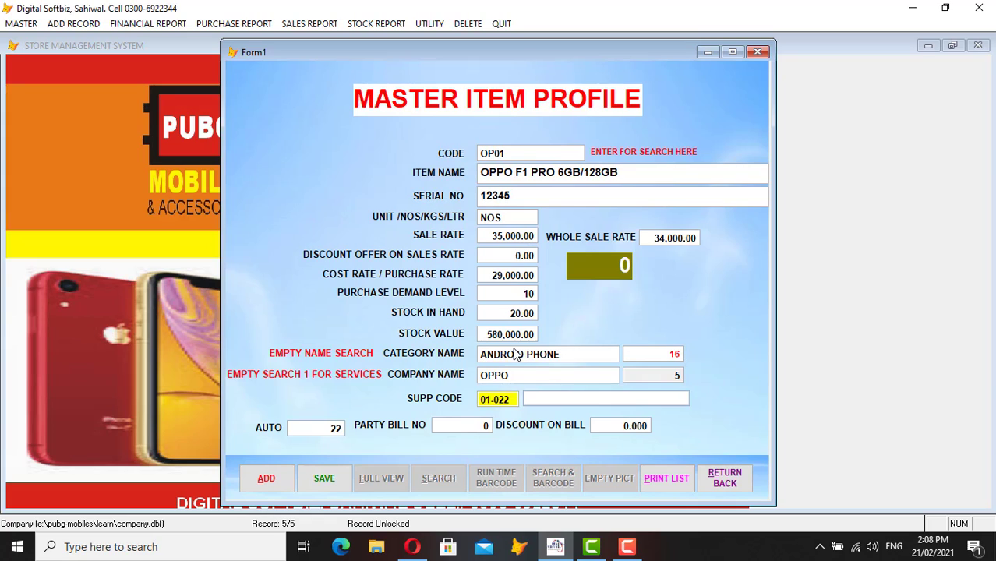
{"action": "key", "text": "Return"}
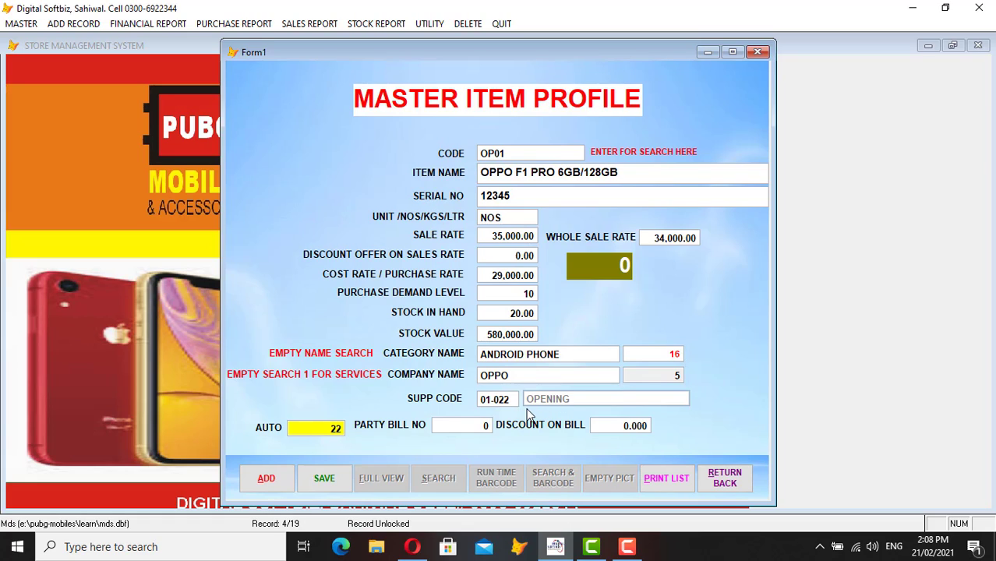
{"action": "key", "text": "Up"}
{"action": "key", "text": "Delete"}
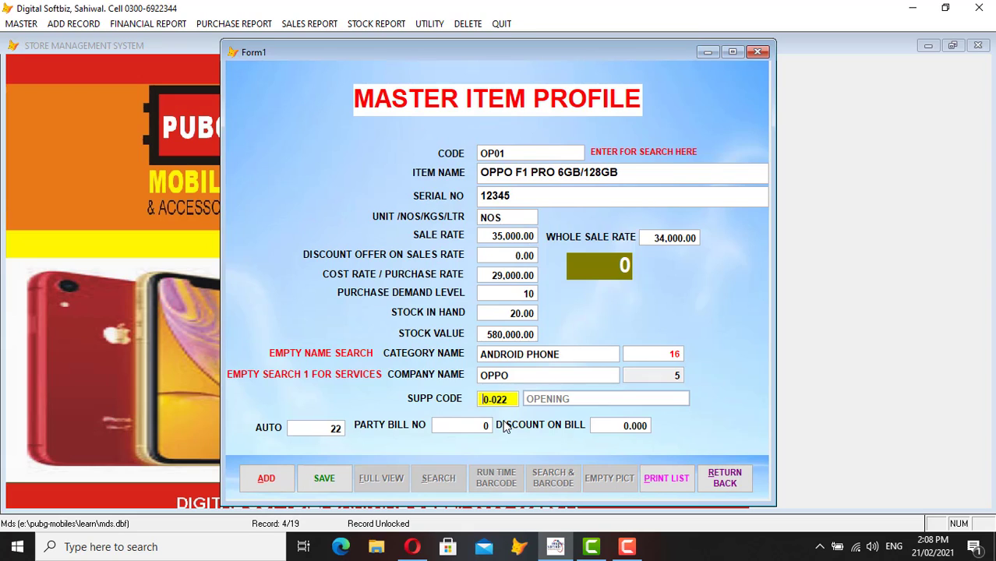
{"action": "key", "text": "Return"}
{"action": "type", "text": "IMRAN"}
{"action": "key", "text": "Return"}
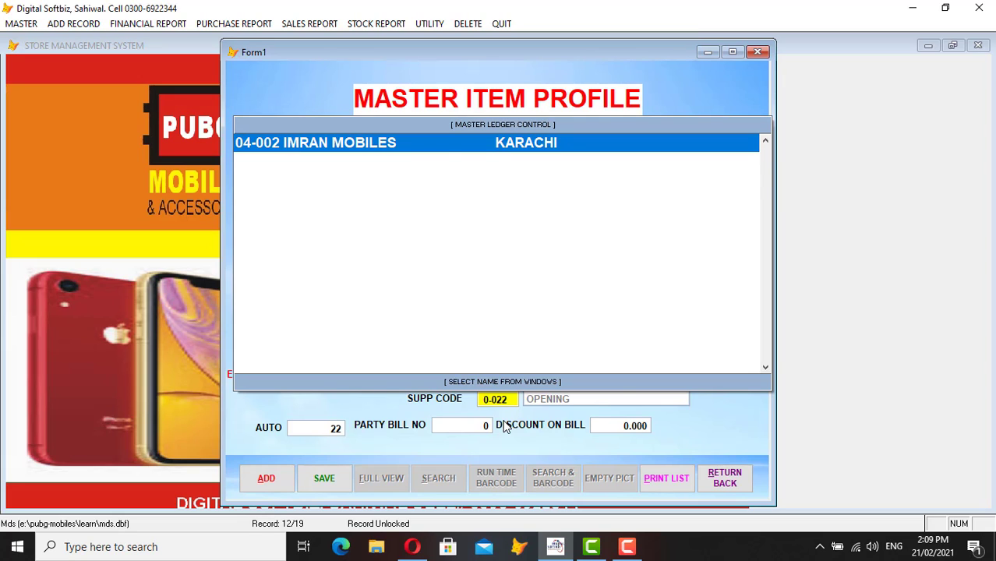
{"action": "key", "text": "Return"}
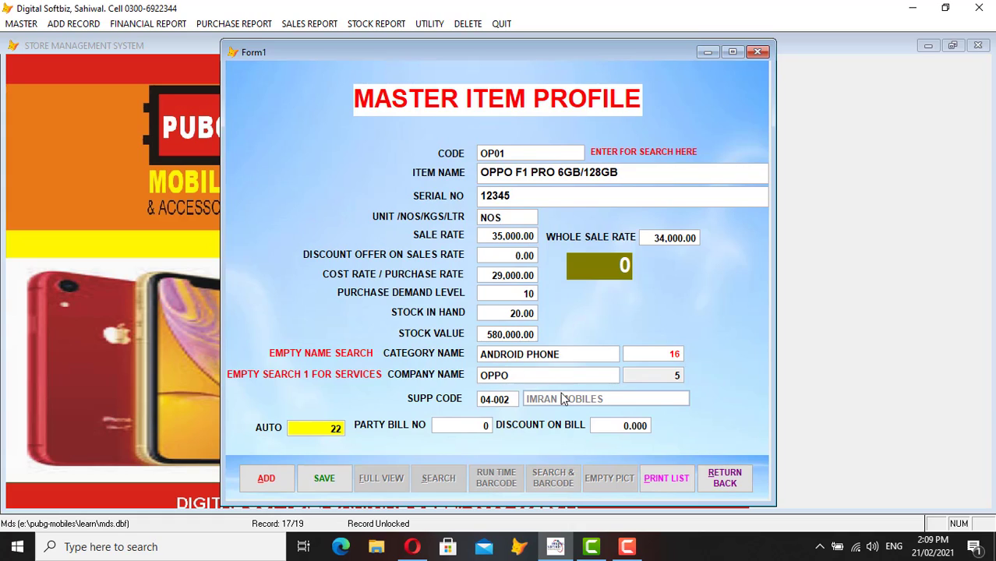
- Change the supplier to 01-022 OPENING via an 'OP' search and save the item
{"action": "left_click", "coordinate": [486, 402]}
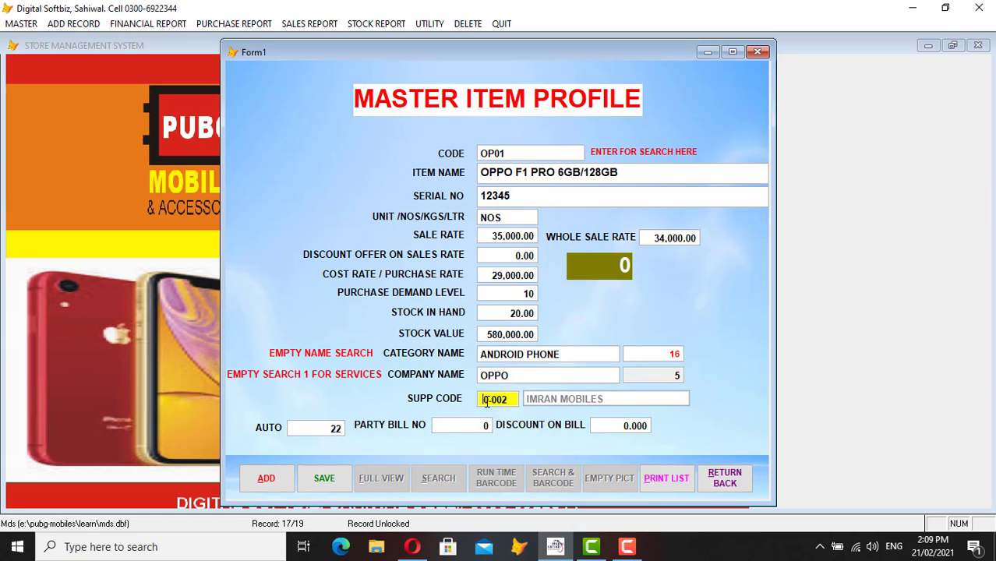
{"action": "key", "text": "Return"}
{"action": "type", "text": "OP"}
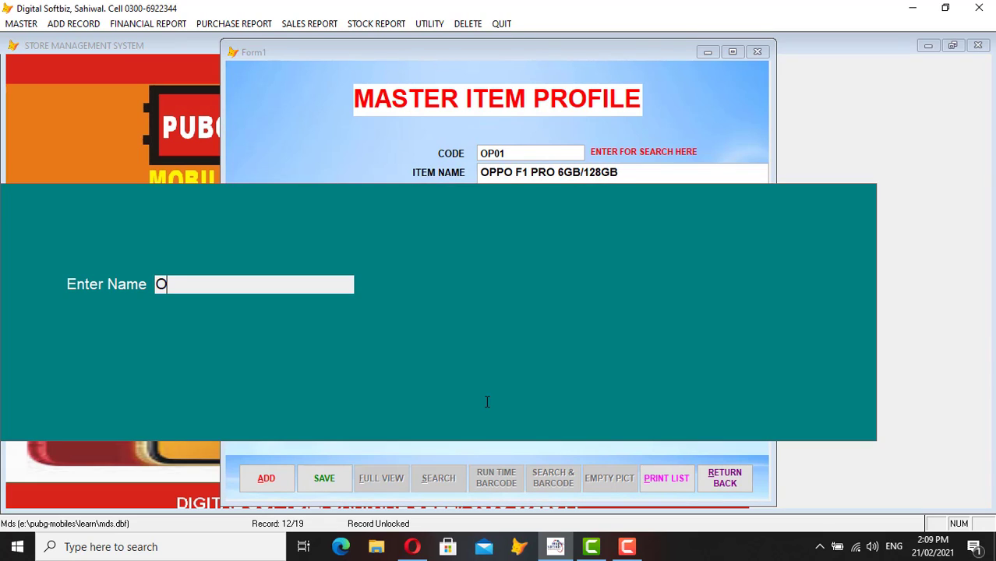
{"action": "key", "text": "Return"}
{"action": "key", "text": "Return"}
{"action": "key", "text": "Return"}
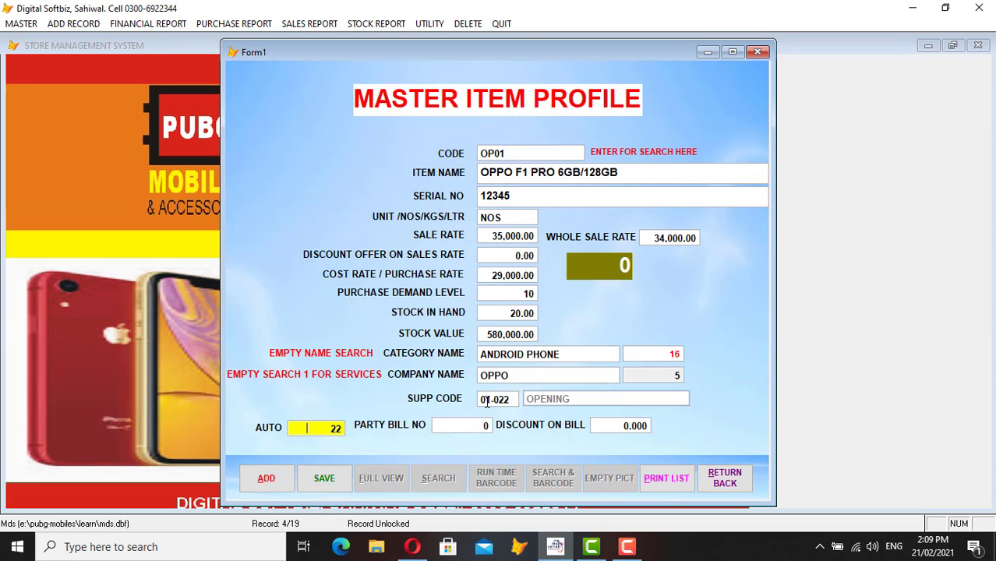
{"action": "key", "text": "Return"}
{"action": "key", "text": "Return"}
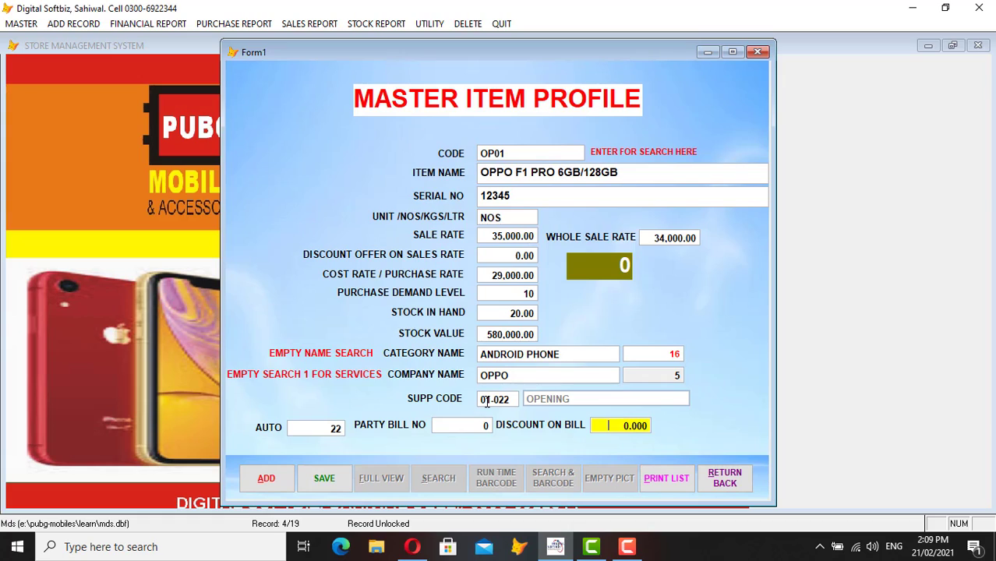
{"action": "key", "text": "Return"}
{"action": "key", "text": "Return"}
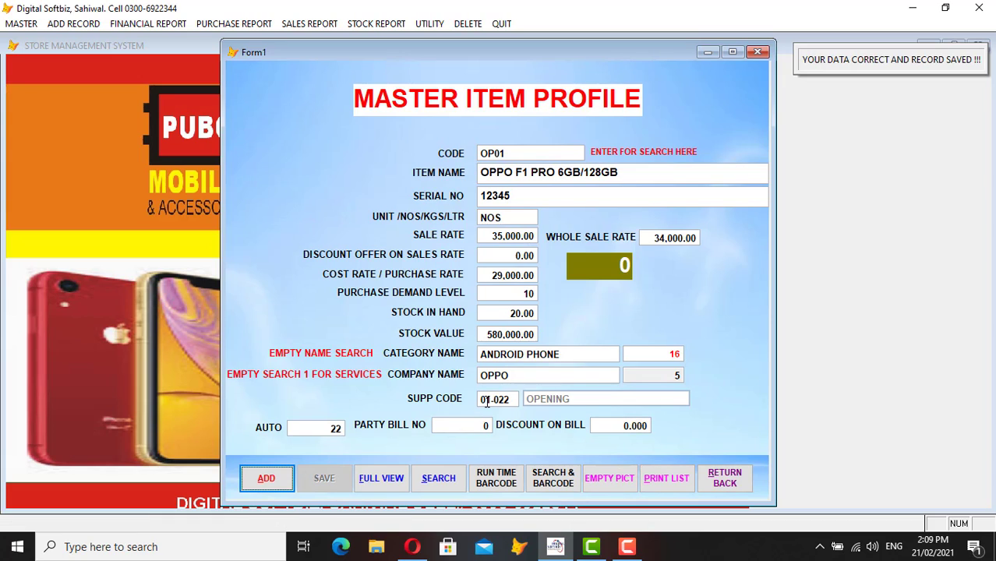
- Close the item profile form and open the item rate revision form
{"action": "left_click", "coordinate": [723, 473]}
{"action": "left_click", "coordinate": [23, 25]}
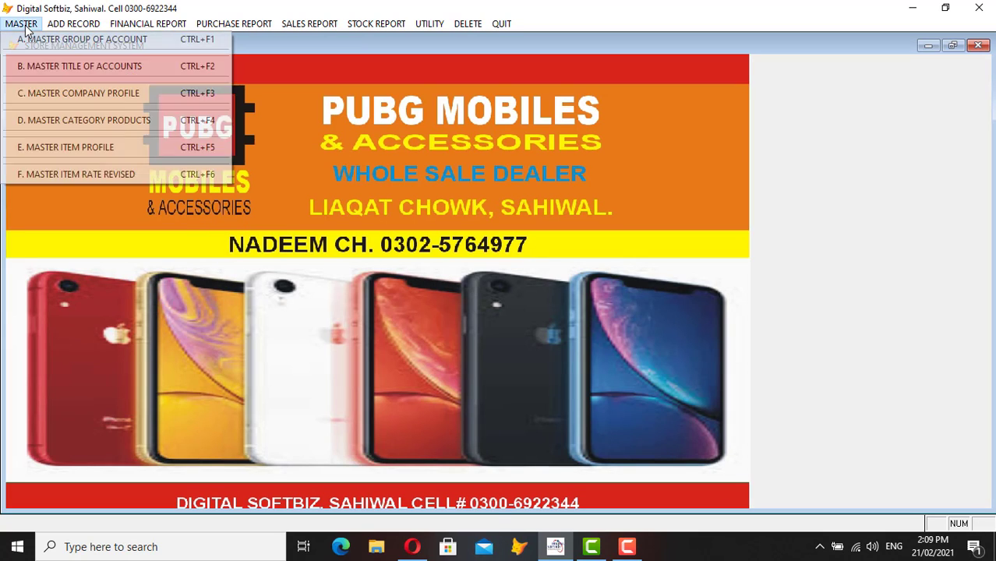
{"action": "left_click", "coordinate": [104, 173]}
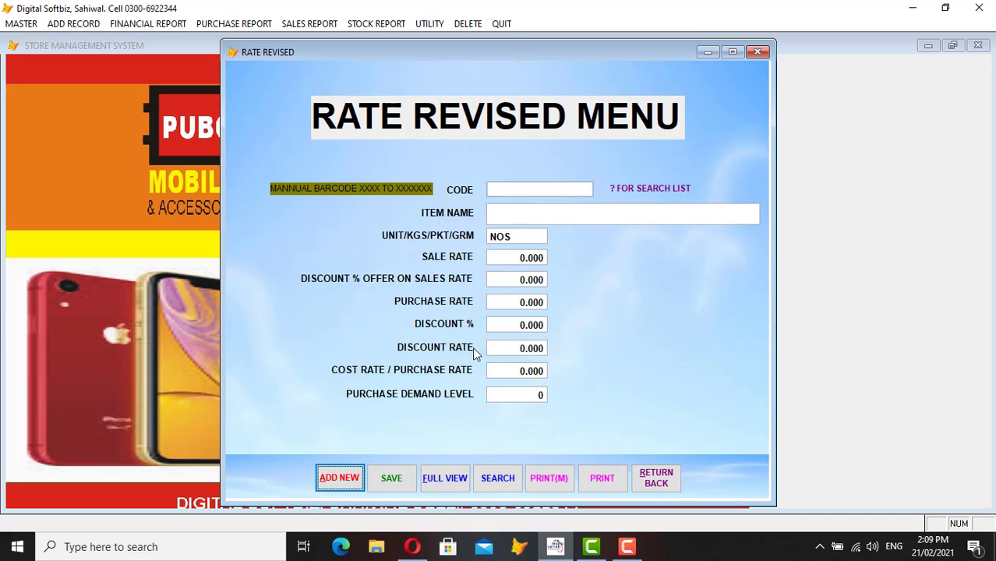
- Set a purchase rate of 29,000 for item OP01 and save the rate record
{"action": "left_click", "coordinate": [340, 479]}
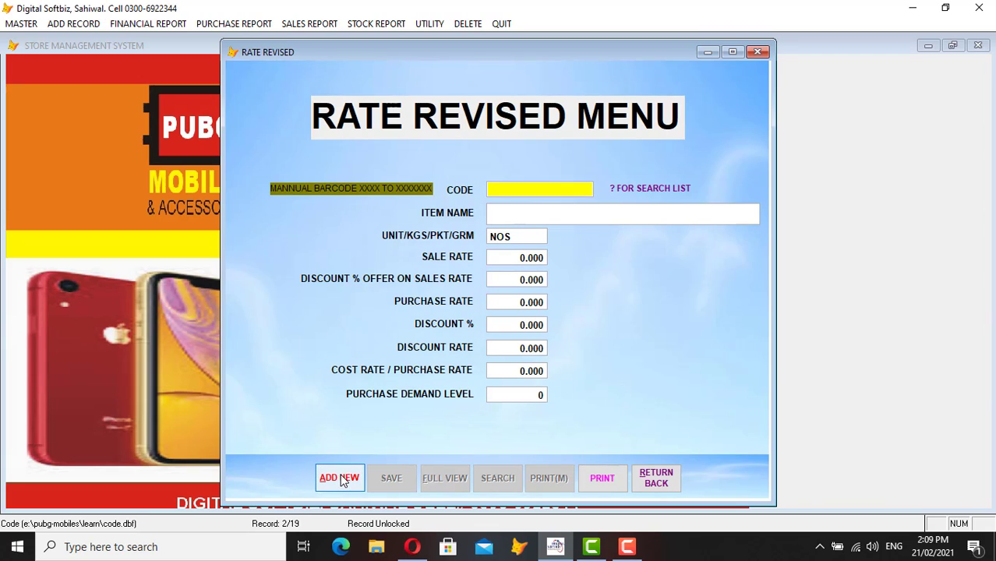
{"action": "type", "text": "OP01"}
{"action": "key", "text": "Return"}
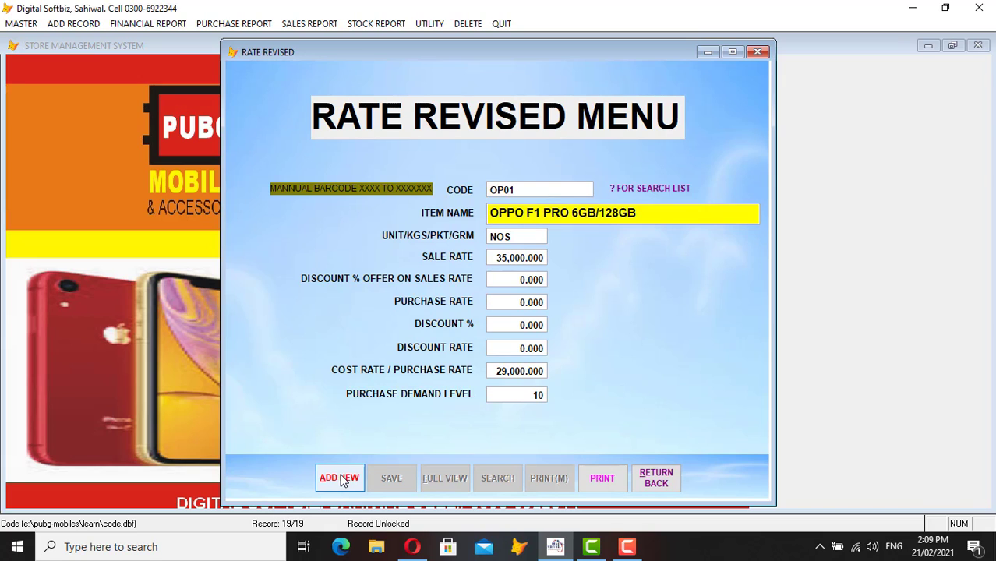
{"action": "key", "text": "Return"}
{"action": "key", "text": "Return"}
{"action": "key", "text": "Return"}
{"action": "key", "text": "Return"}
{"action": "key", "text": "Return"}
{"action": "key", "text": "Return"}
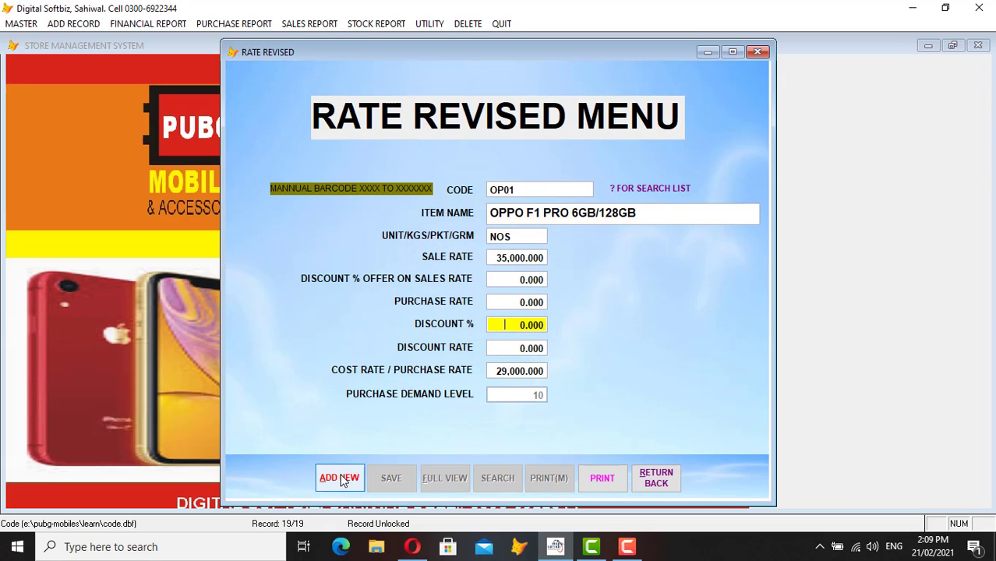
{"action": "key", "text": "Up"}
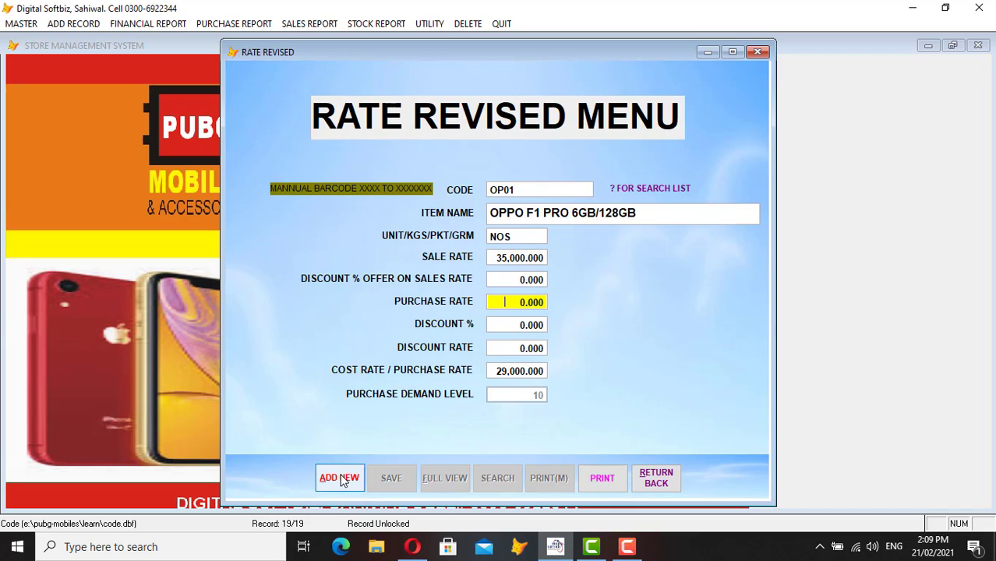
{"action": "type", "text": "29000"}
{"action": "key", "text": "Return"}
{"action": "key", "text": "Return"}
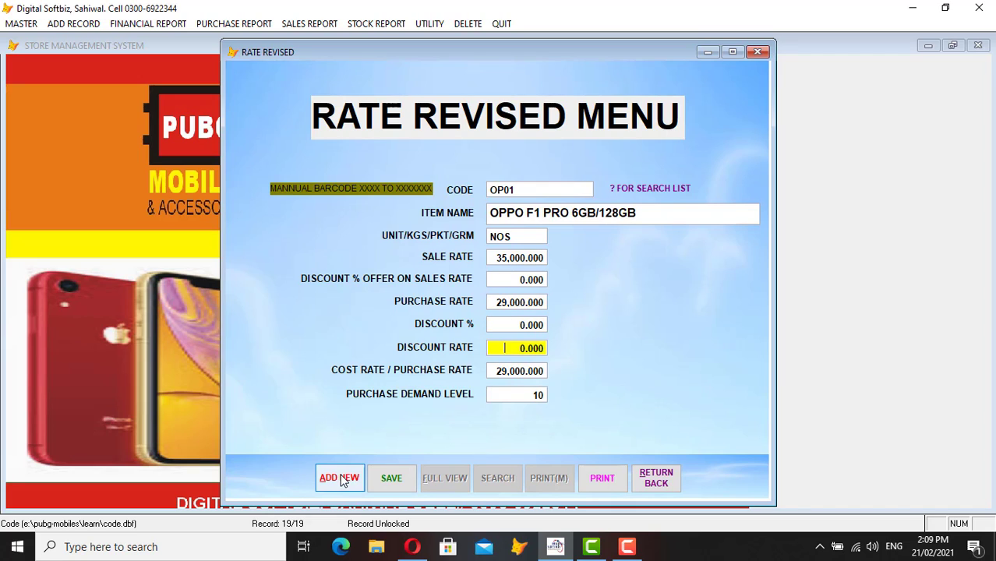
{"action": "key", "text": "Return"}
{"action": "key", "text": "Return"}
{"action": "key", "text": "Return"}
{"action": "key", "text": "Return"}
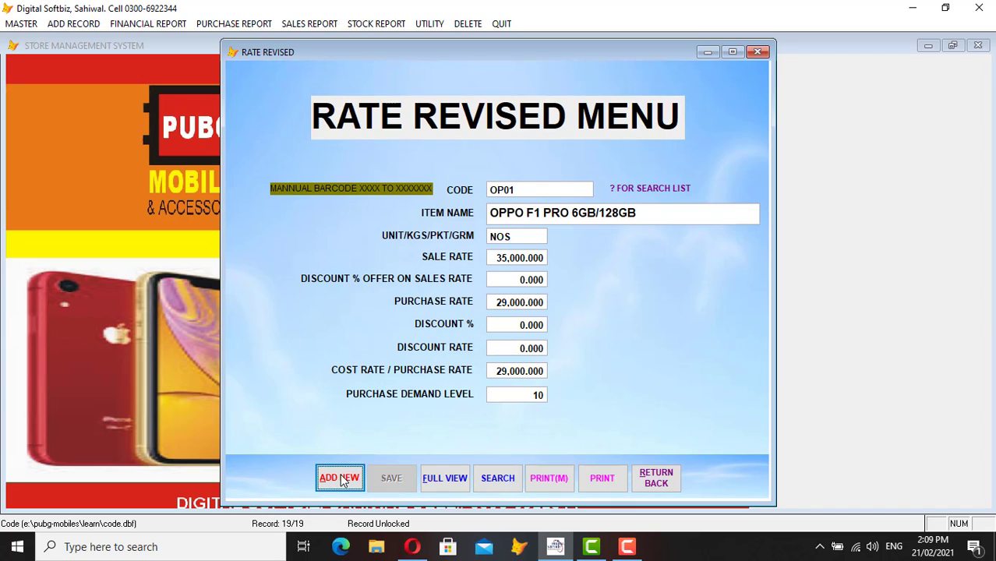
{"action": "left_click", "coordinate": [654, 478]}
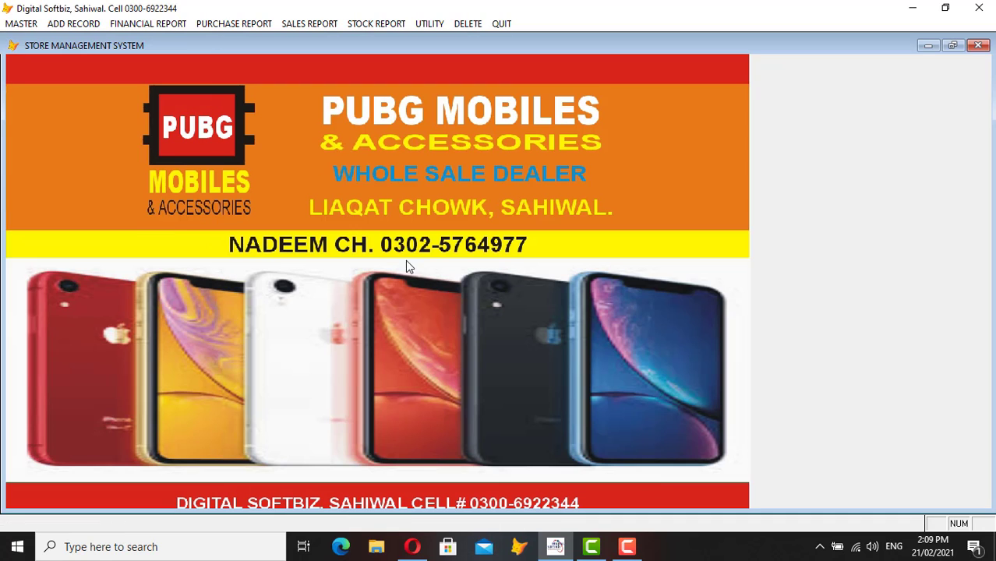
{"action": "left_click", "coordinate": [22, 24]}
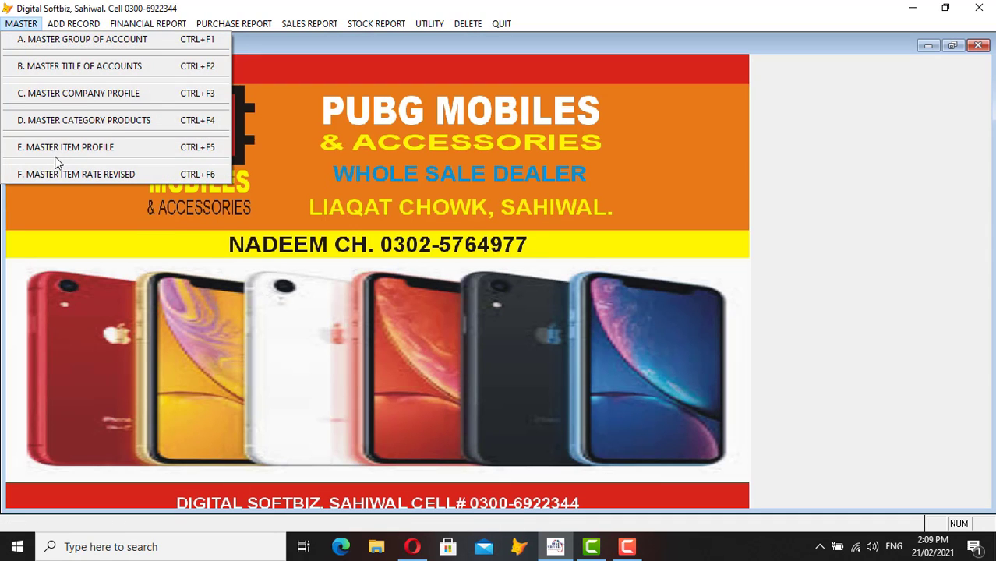
{"action": "mouse_move", "coordinate": [379, 28]}
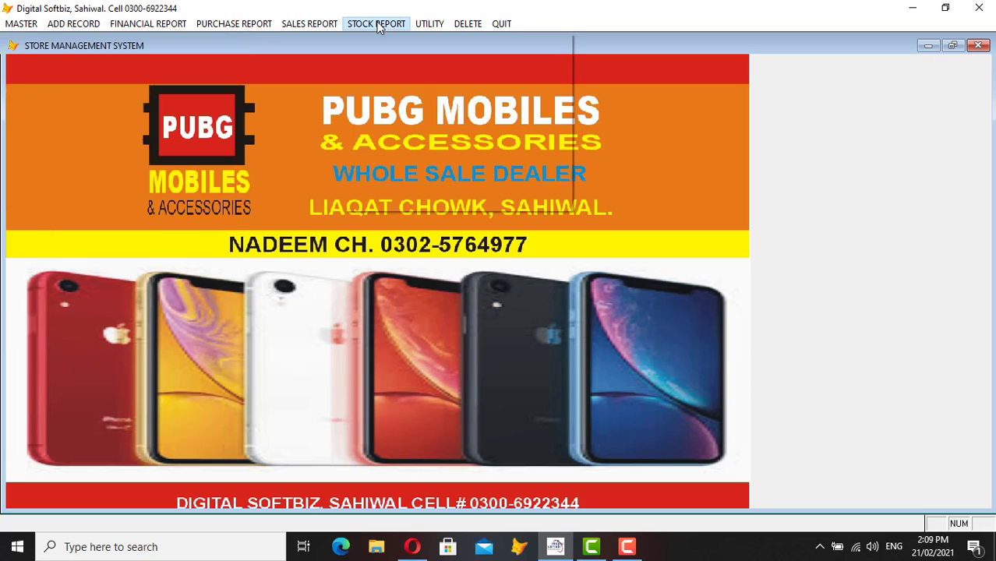
{"action": "mouse_move", "coordinate": [22, 23]}
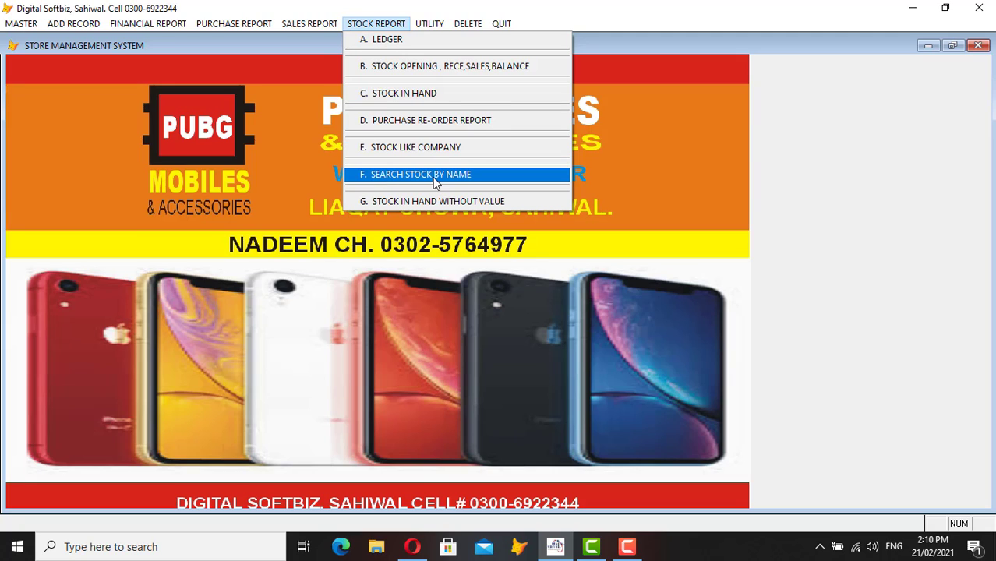
{"action": "left_click", "coordinate": [412, 95]}
{"action": "key", "text": "Return"}
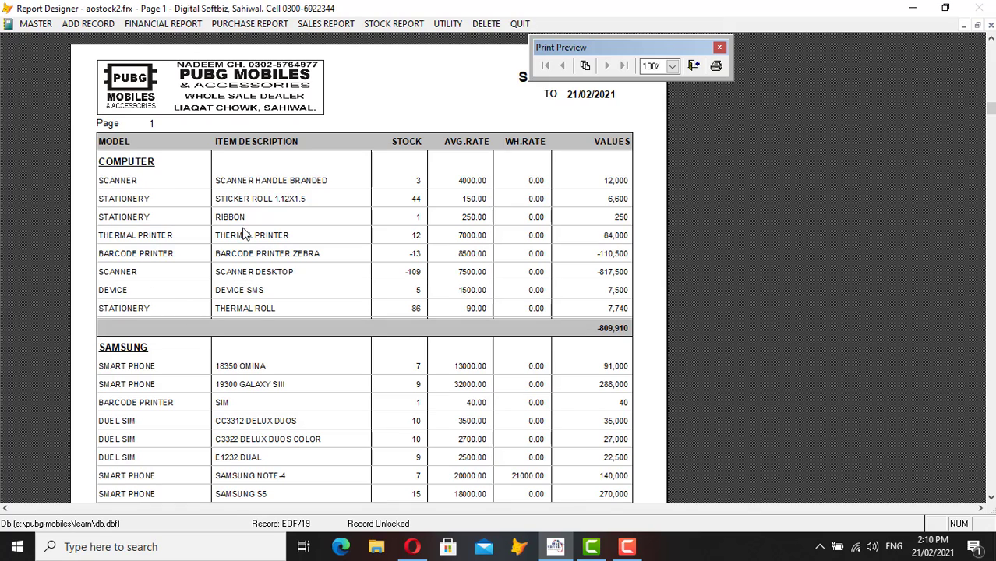
{"action": "scroll", "coordinate": [250, 312], "scroll_direction": "down", "scroll_amount": 1}
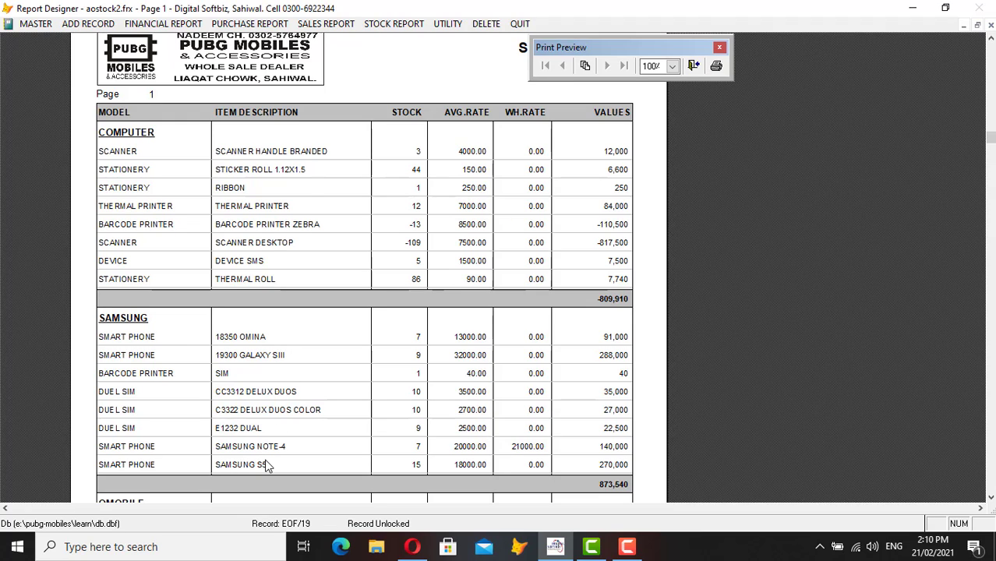
{"action": "scroll", "coordinate": [395, 253], "scroll_direction": "down", "scroll_amount": 1}
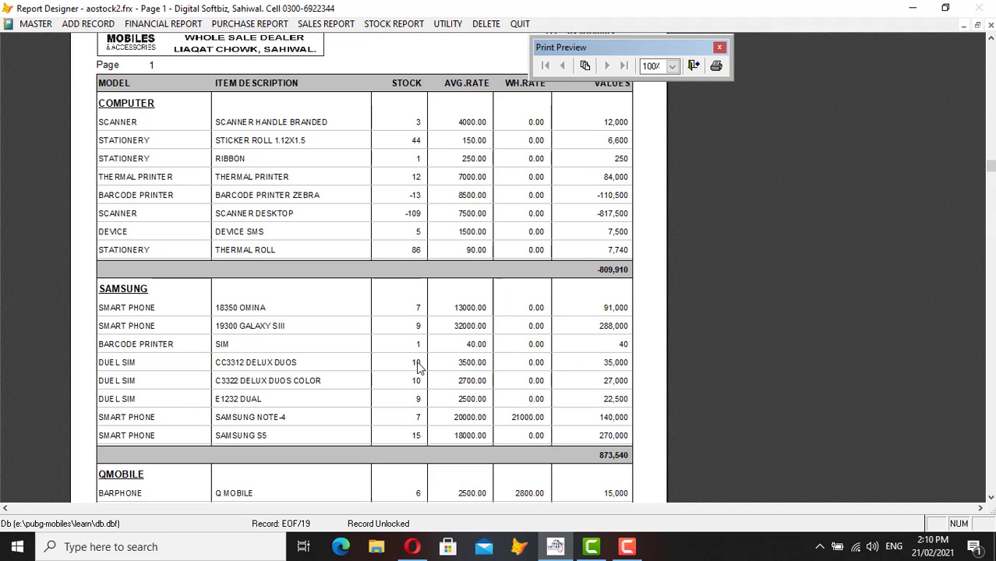
{"action": "scroll", "coordinate": [419, 401], "scroll_direction": "down", "scroll_amount": 2}
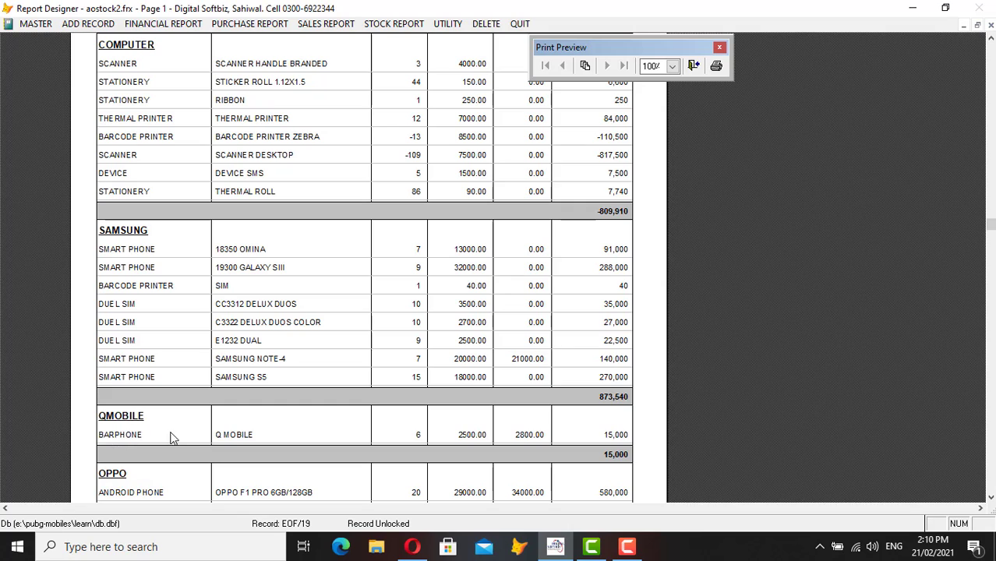
{"action": "scroll", "coordinate": [420, 433], "scroll_direction": "down", "scroll_amount": 2}
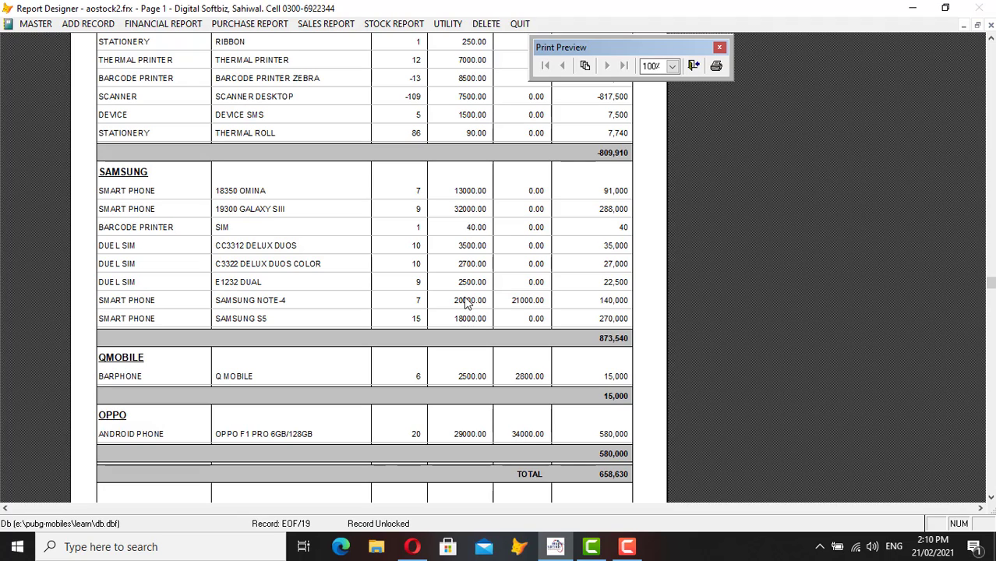
{"action": "key", "text": "Escape"}
{"action": "key", "text": "Escape"}
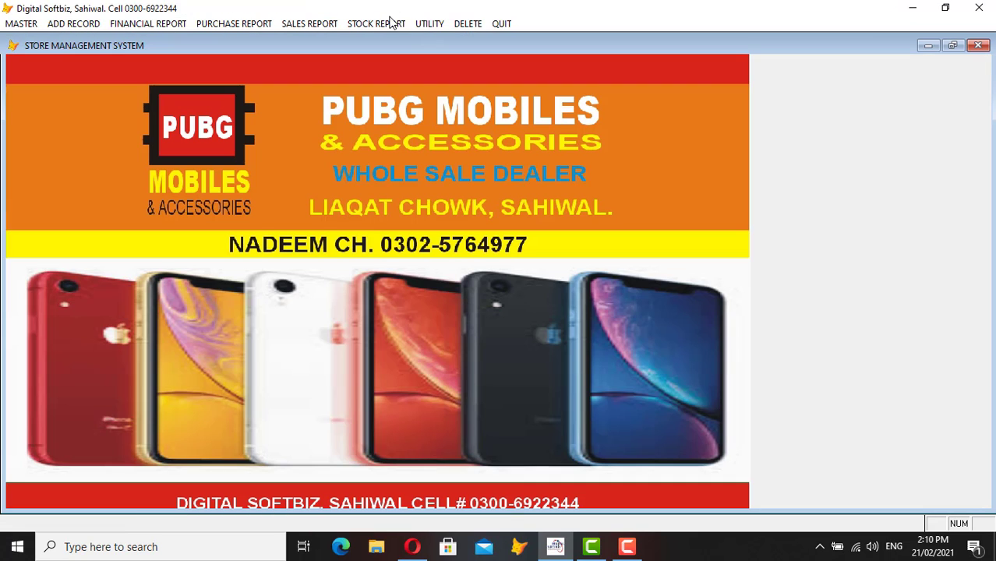
- Preview the company-wise stock report for OPPO, showing 20 units worth 580,000, then close it
{"action": "left_click", "coordinate": [392, 23]}
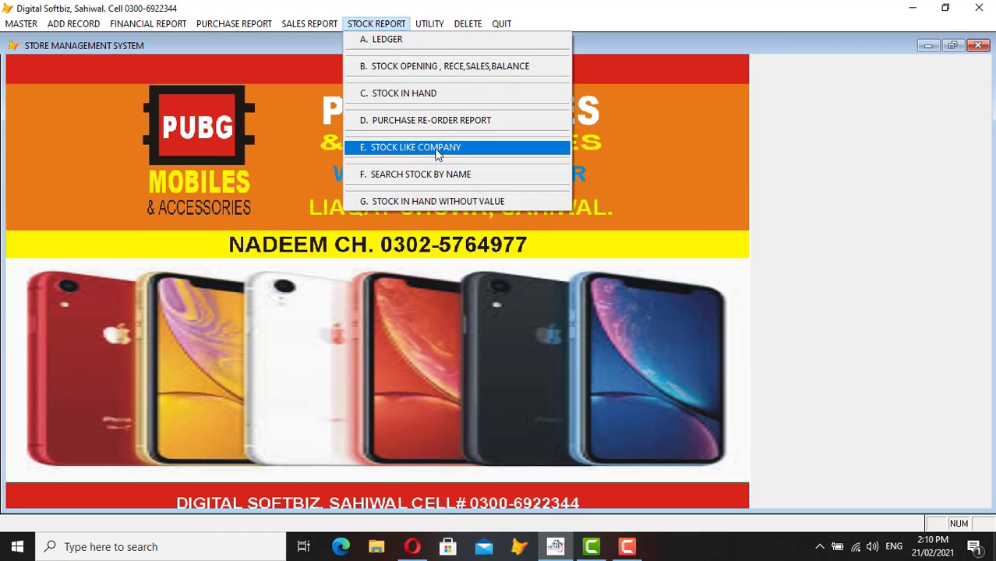
{"action": "left_click", "coordinate": [437, 152]}
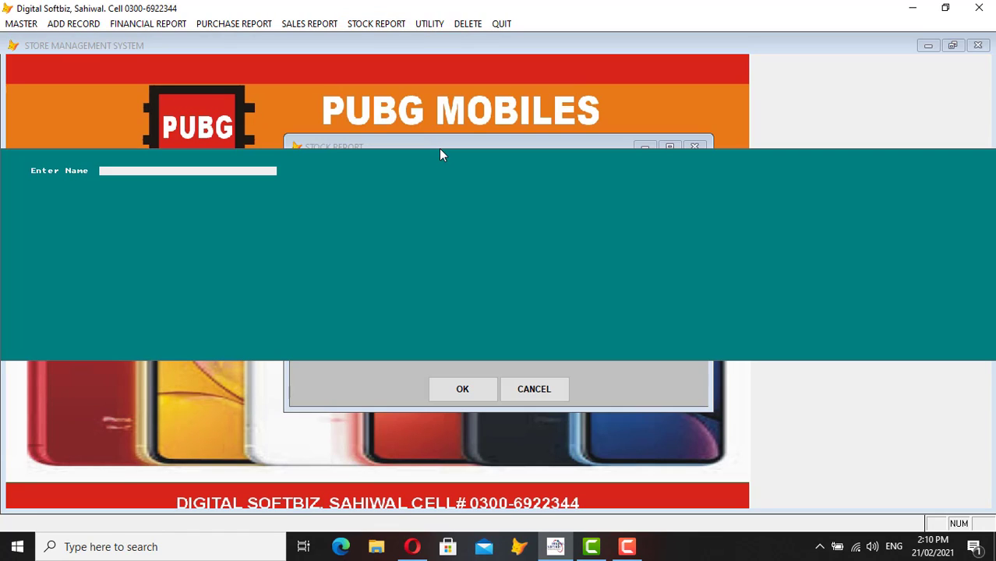
{"action": "type", "text": "OP"}
{"action": "key", "text": "Return"}
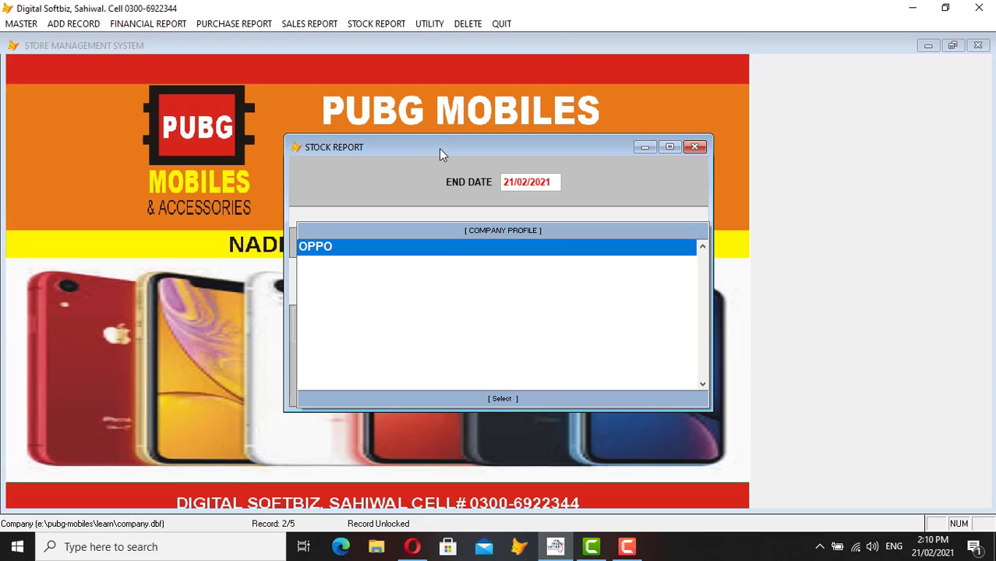
{"action": "key", "text": "Return"}
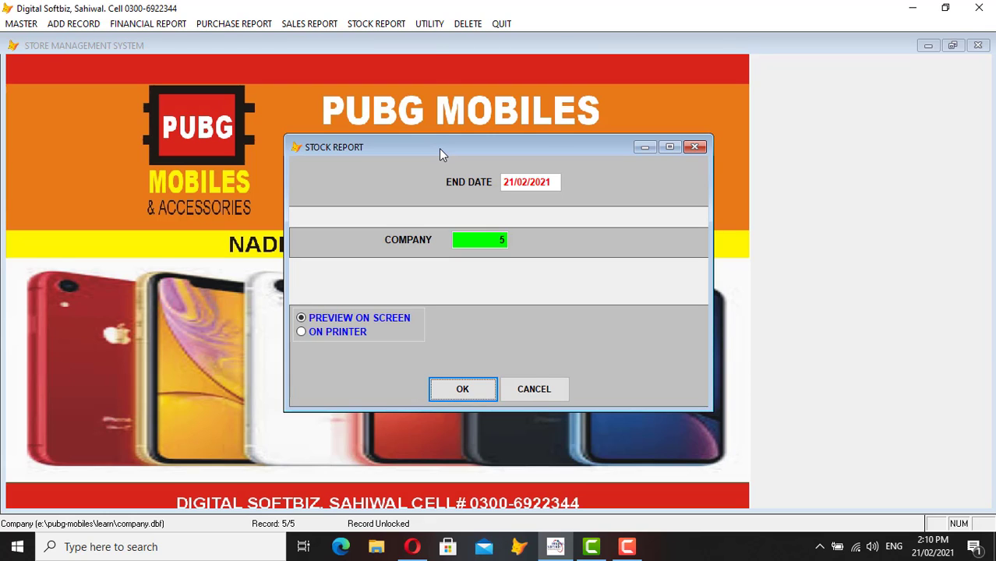
{"action": "key", "text": "Return"}
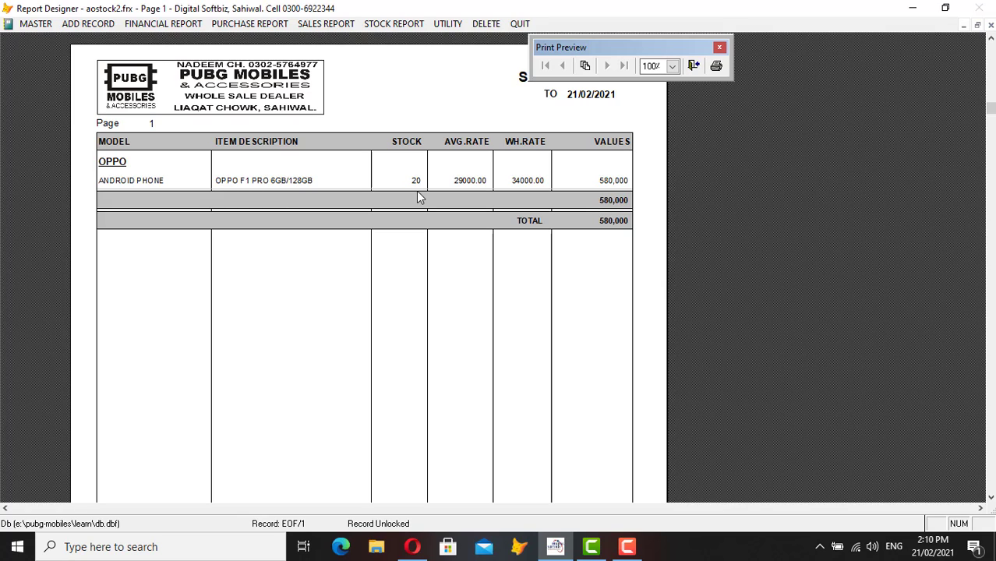
{"action": "key", "text": "Escape"}
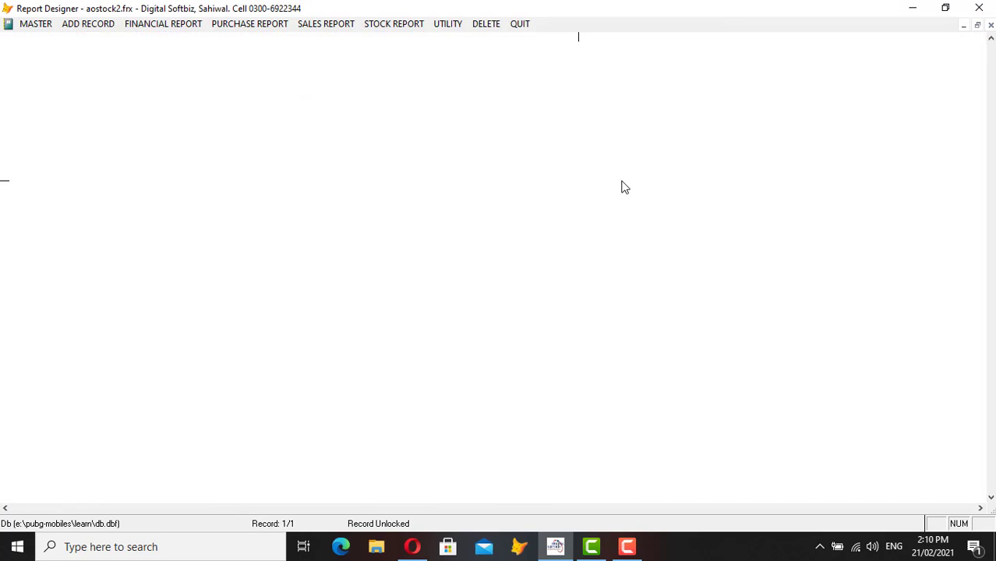
{"action": "left_click", "coordinate": [52, 27]}
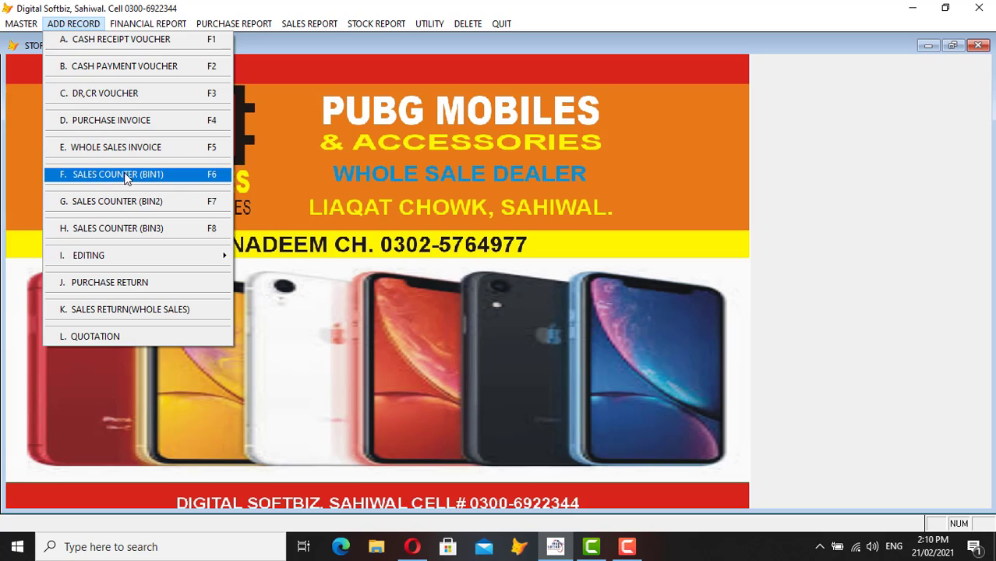
- Start a whole sales invoice for party 06-001, keeping the default date and bill number 38
{"action": "left_click", "coordinate": [107, 153]}
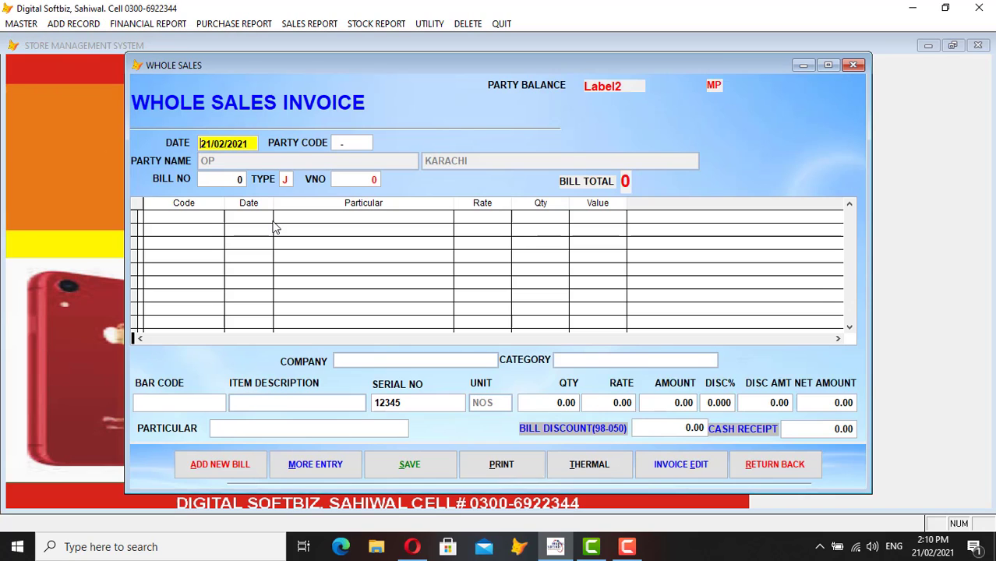
{"action": "key", "text": "Return"}
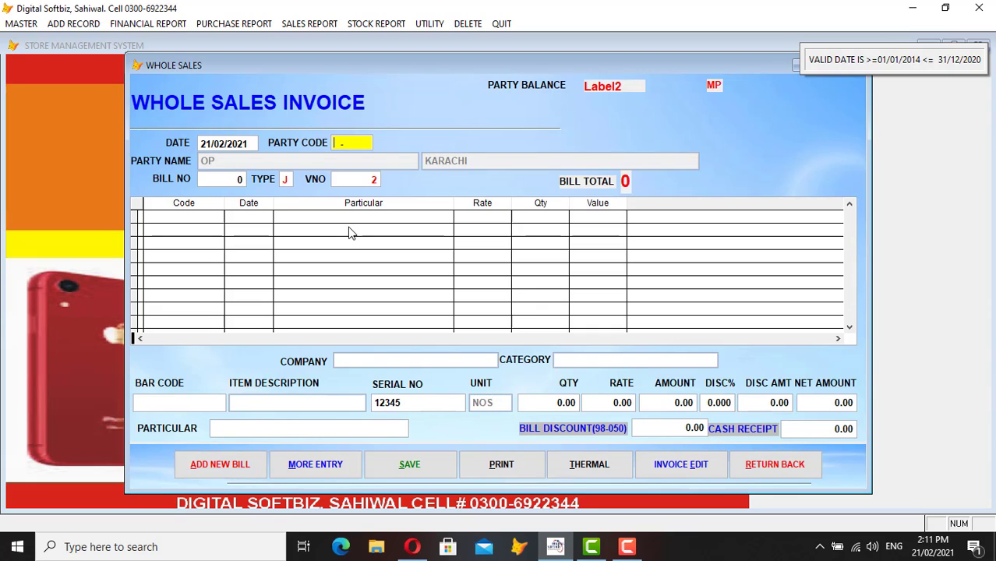
{"action": "type", "text": "0600"}
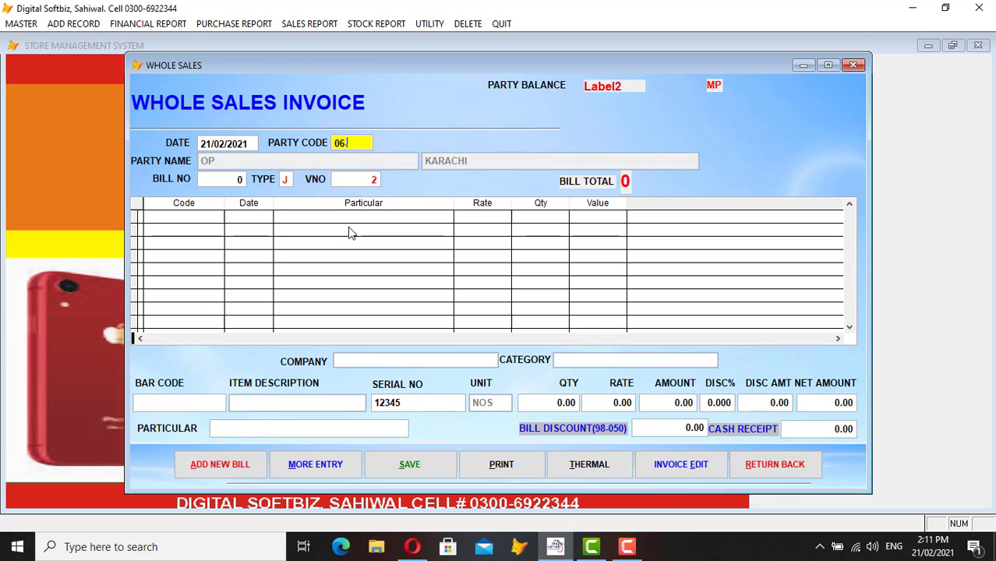
{"action": "key", "text": "Return"}
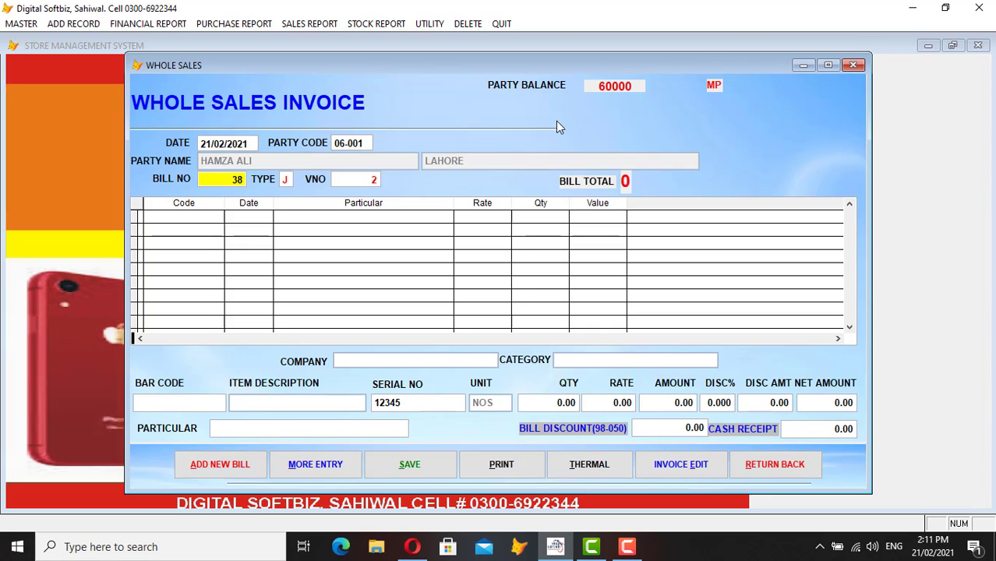
{"action": "key", "text": "Return"}
{"action": "key", "text": "Return"}
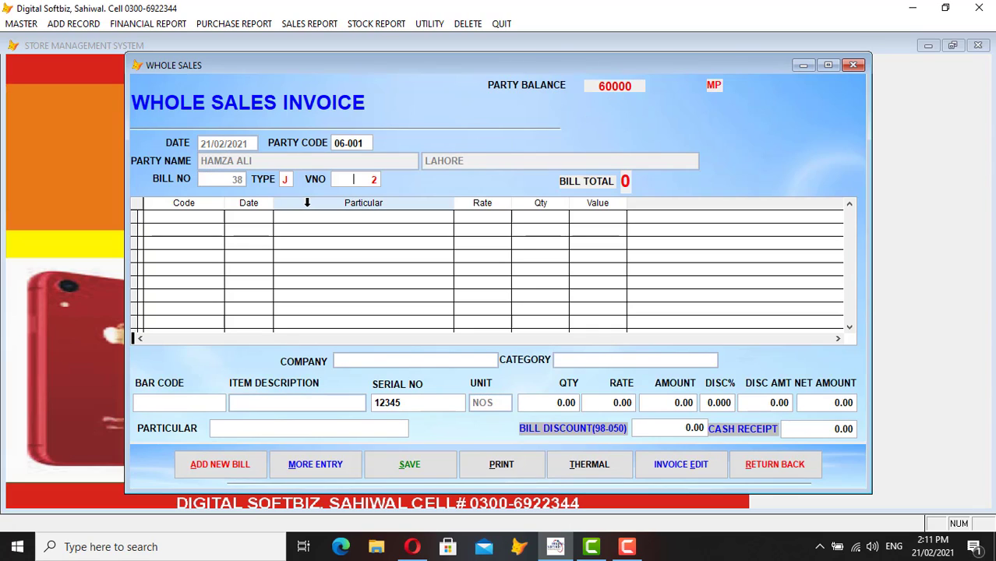
{"action": "key", "text": "Return"}
- Add item OP01 OPPO F1 PRO to the invoice at rate 34,000
{"action": "key", "text": "Return"}
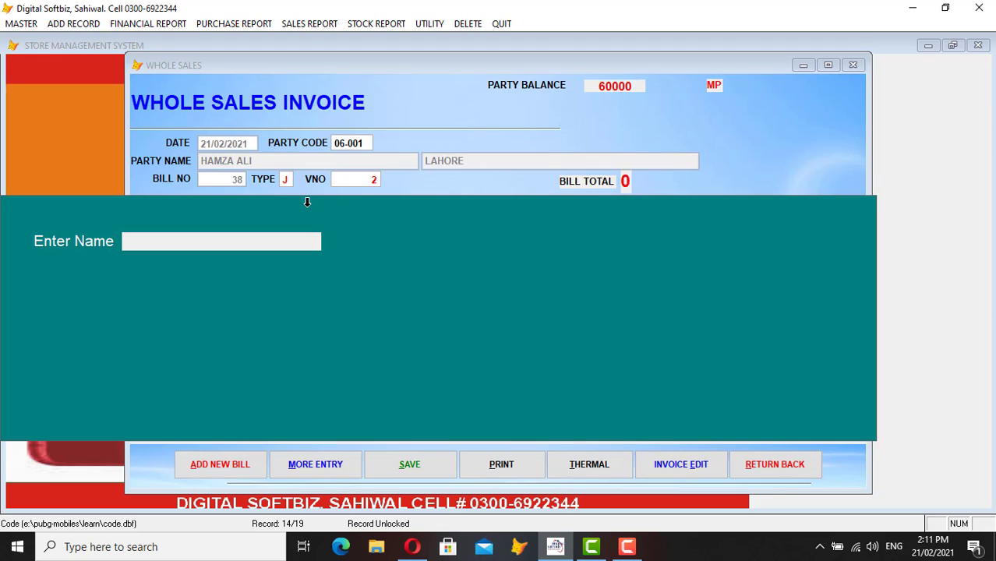
{"action": "type", "text": "OP"}
{"action": "key", "text": "Return"}
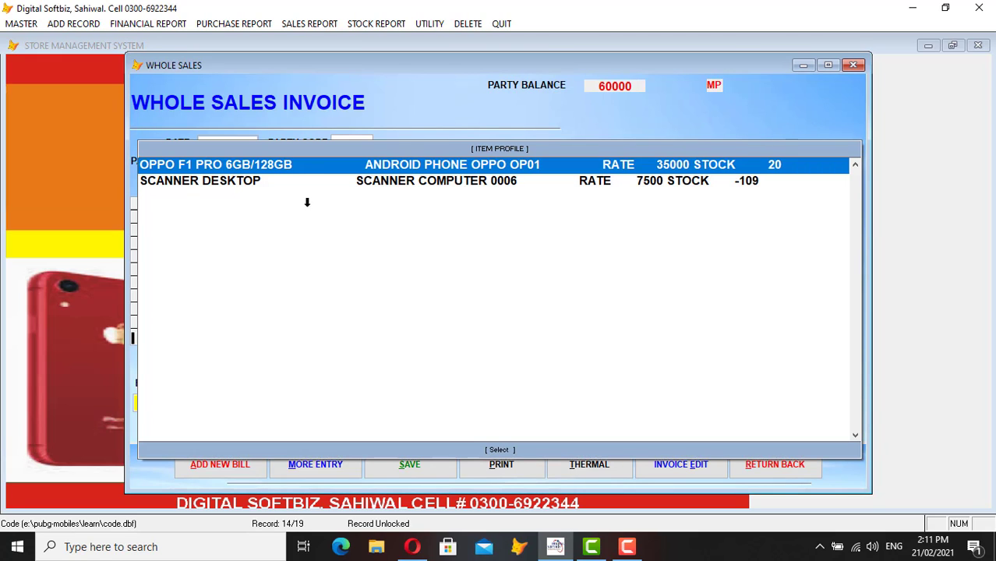
{"action": "key", "text": "Return"}
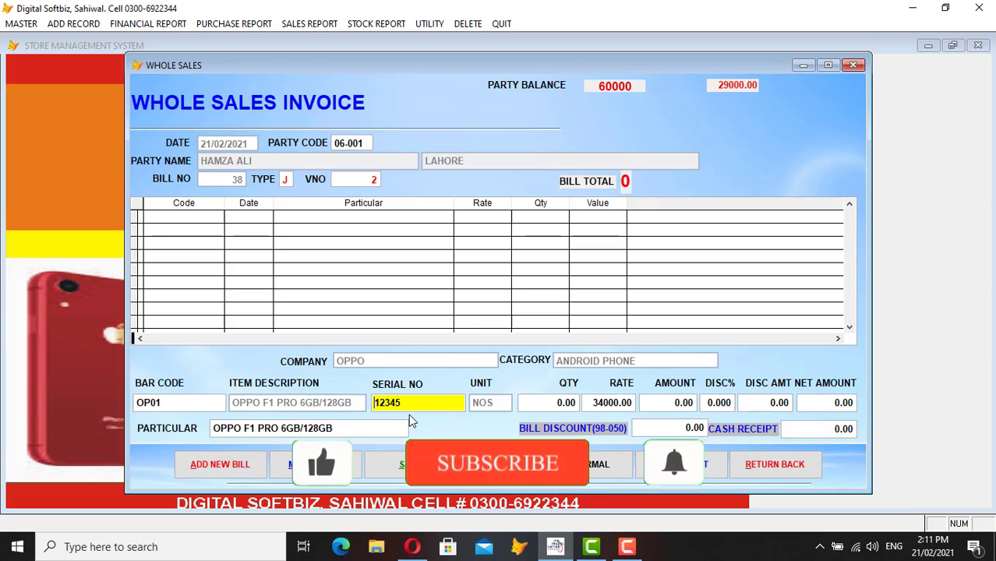
{"action": "key", "text": "Return"}
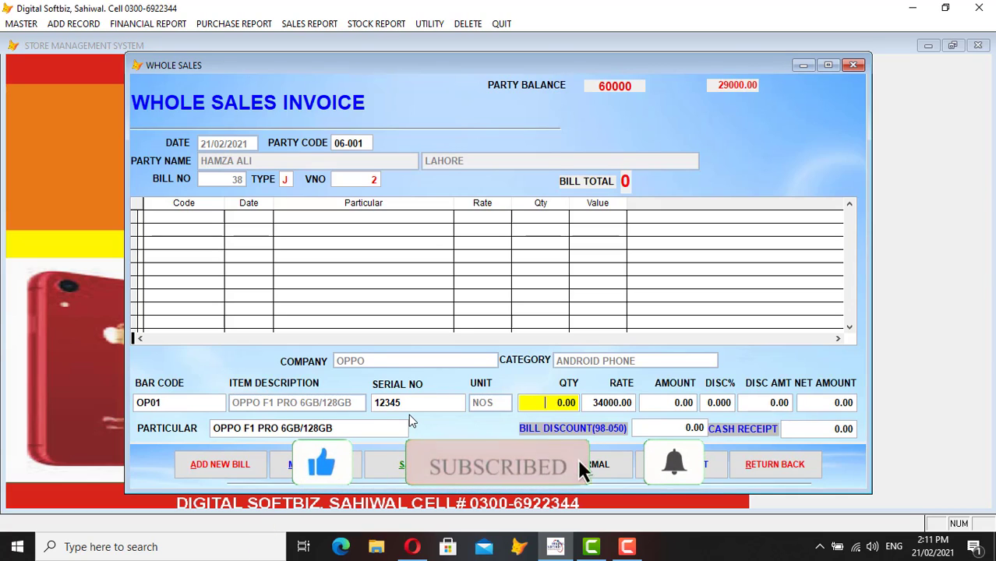
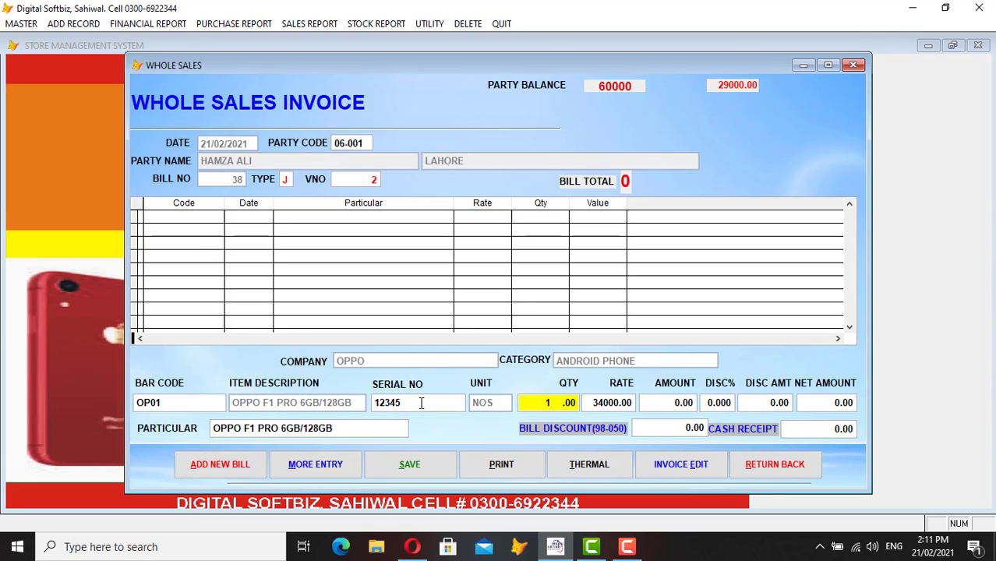
- Accept quantity 1 and skip bill discount and cash receipt to save bill 38 at 34,000
{"action": "key", "text": "Return"}
{"action": "key", "text": "Return"}
{"action": "key", "text": "Return"}
{"action": "key", "text": "Return"}
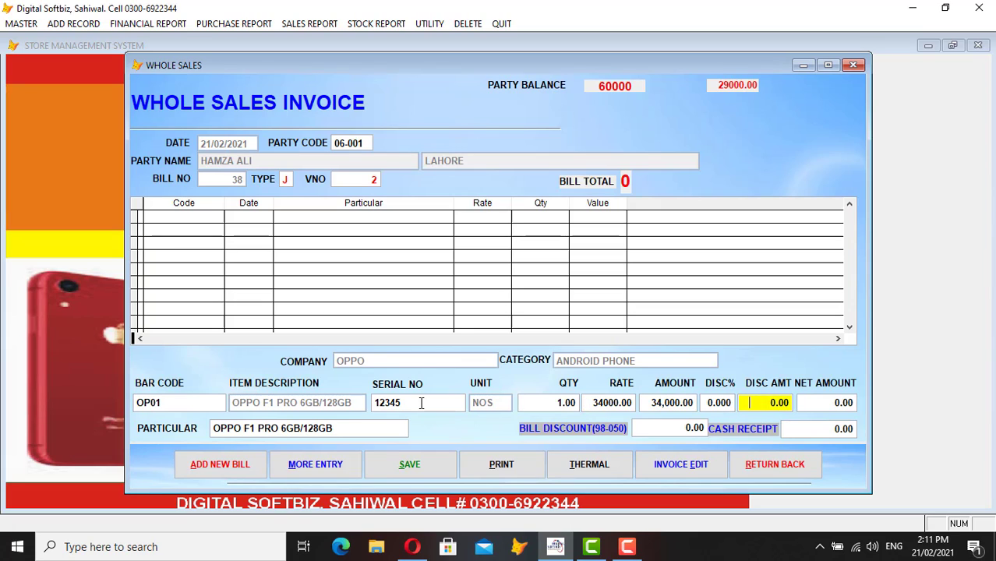
{"action": "key", "text": "Return"}
{"action": "key", "text": "Return"}
{"action": "key", "text": "Return"}
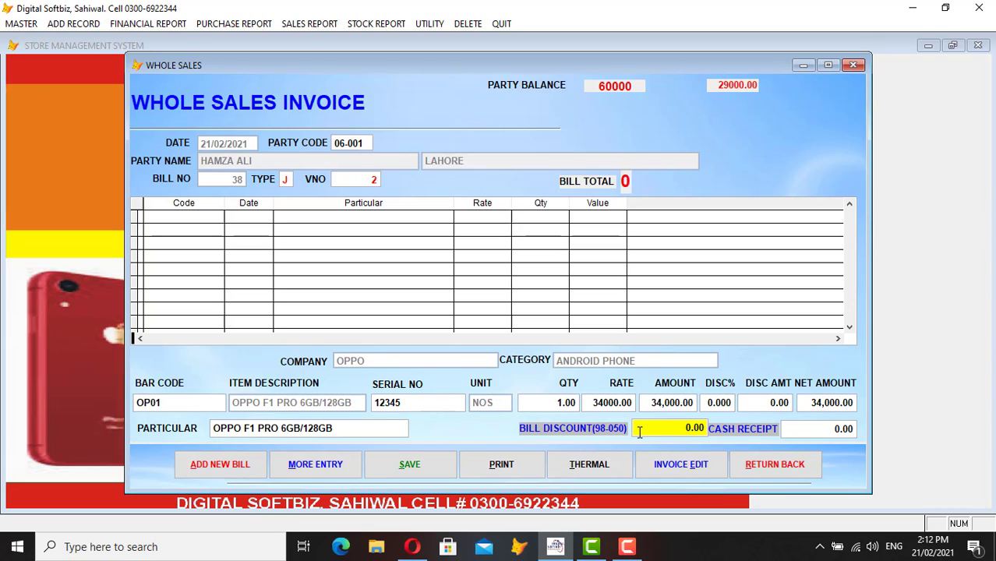
{"action": "key", "text": "Return"}
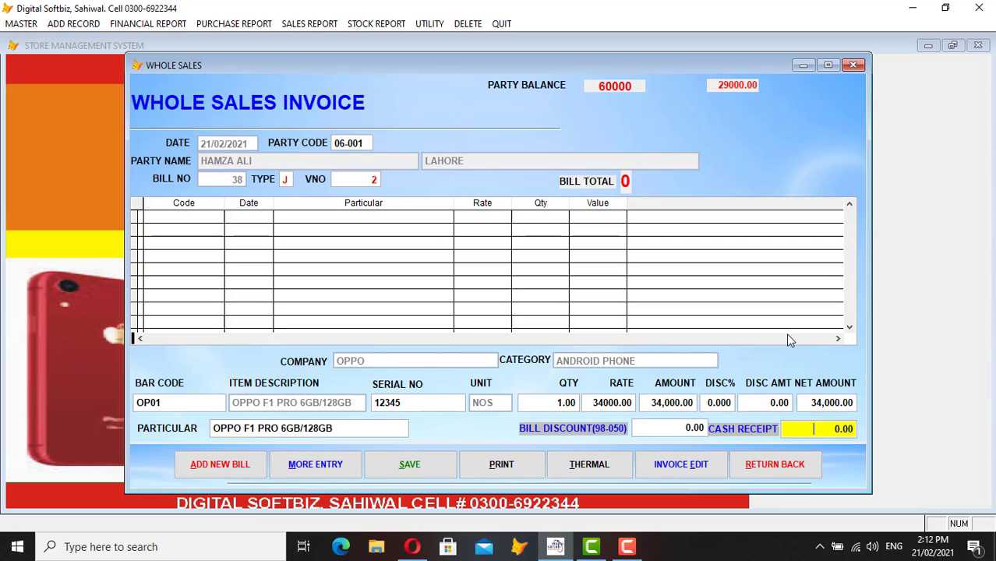
{"action": "key", "text": "Return"}
{"action": "key", "text": "Return"}
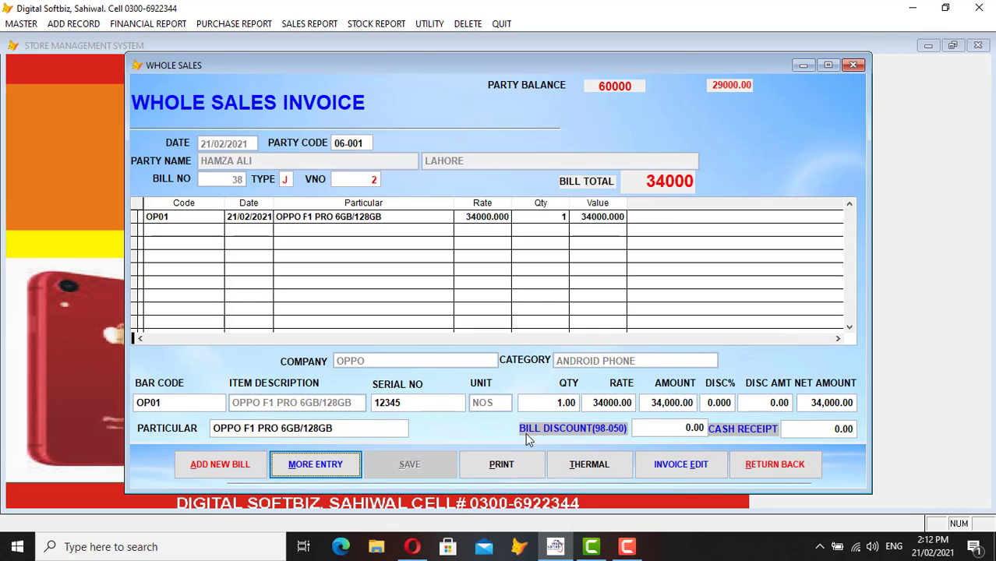
- Preview bill 38's thermal invoice full screen at 100%, then close it and the wholesale form
{"action": "left_click", "coordinate": [569, 467]}
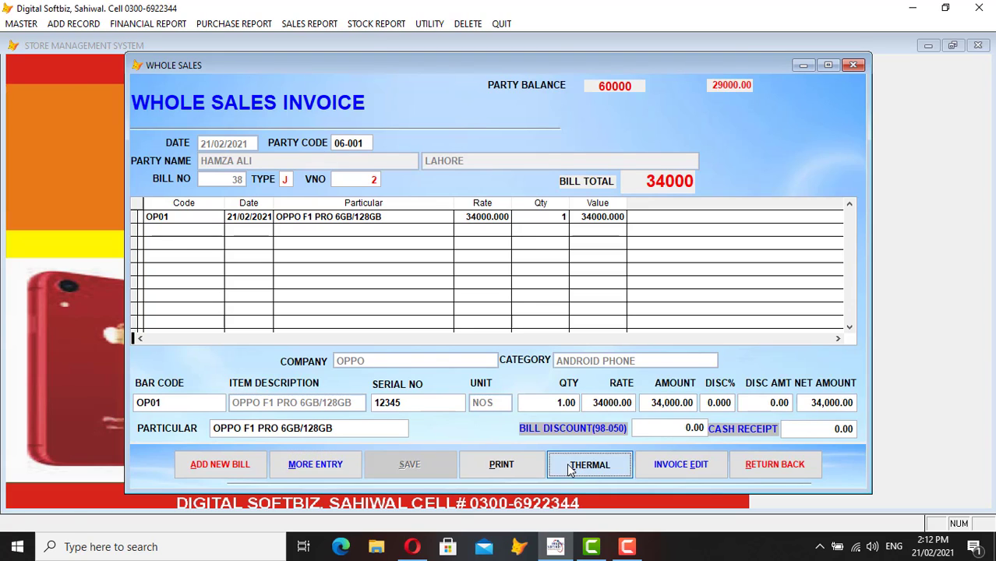
{"action": "key", "text": "Return"}
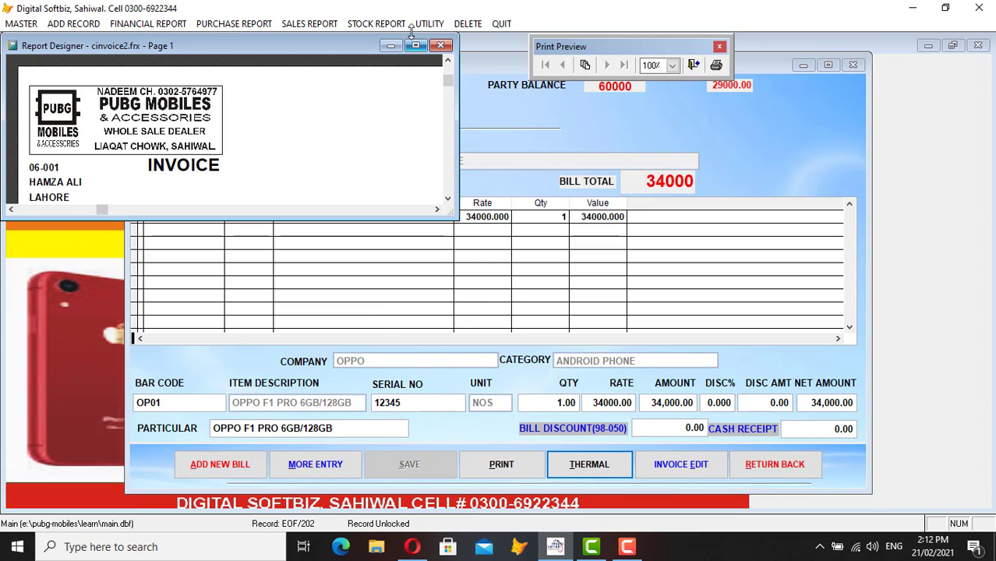
{"action": "left_click", "coordinate": [417, 45]}
{"action": "left_click", "coordinate": [207, 143]}
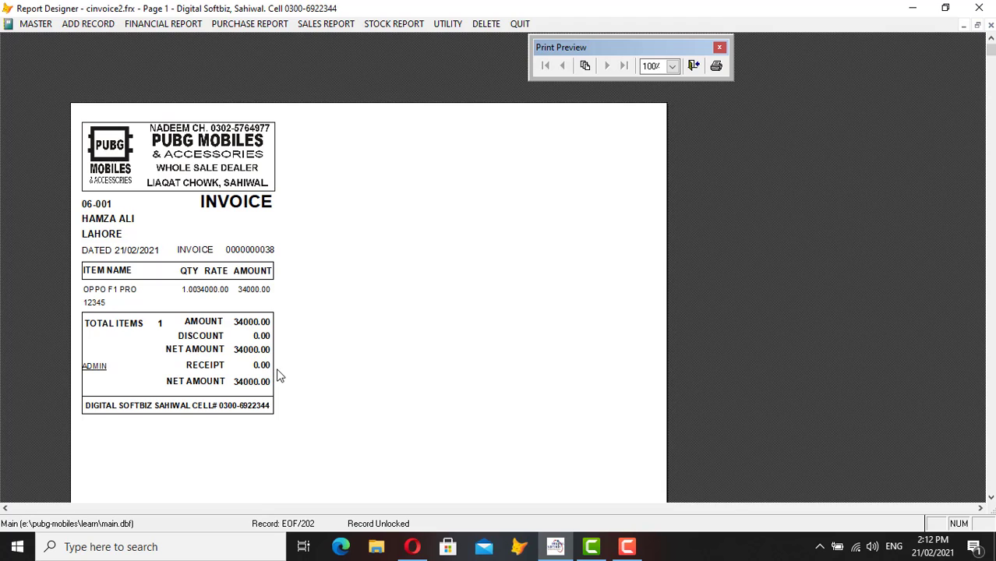
{"action": "key", "text": "Escape"}
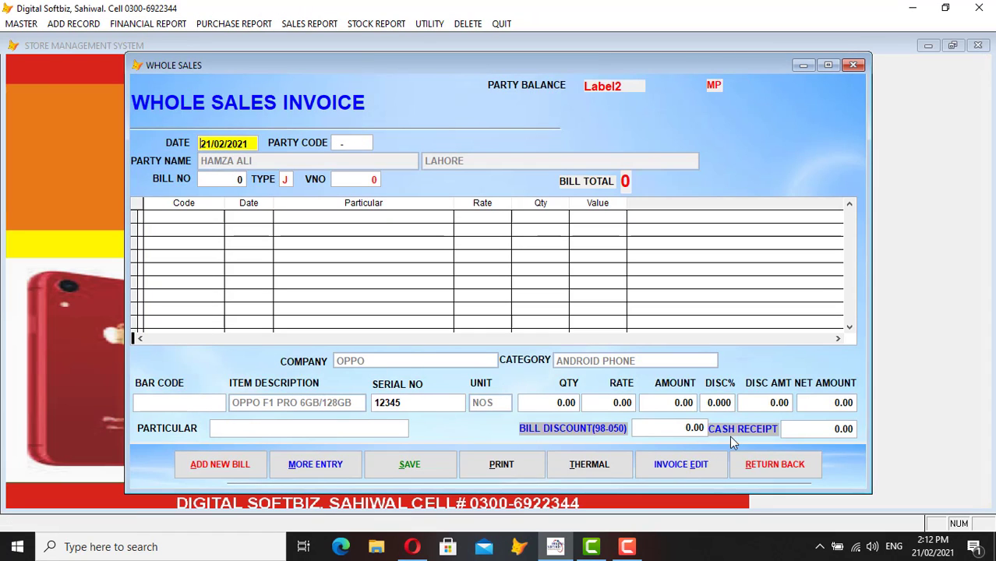
{"action": "left_click", "coordinate": [775, 464]}
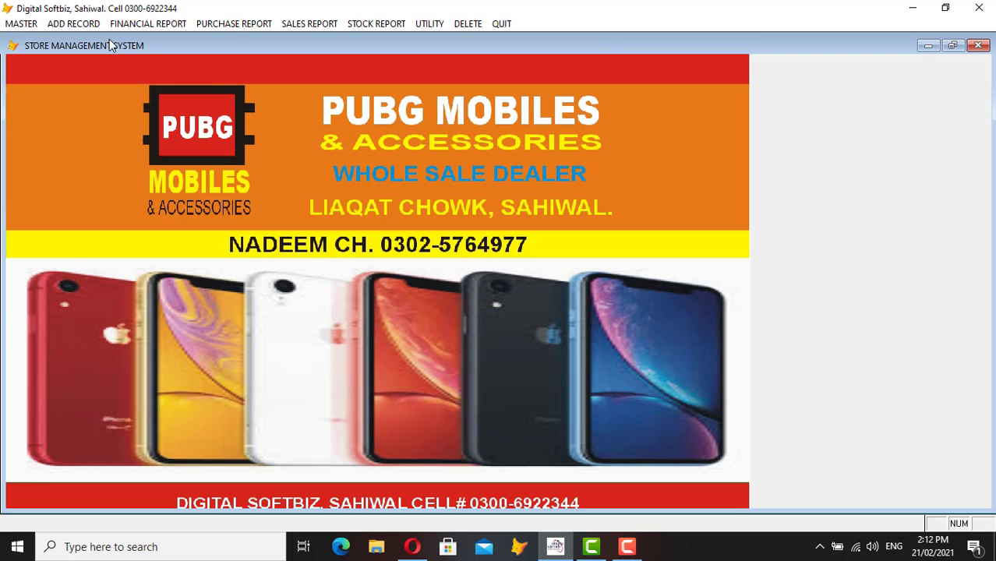
- Start a SALES COUNTER (BIN1) bill, keeping the party code and entering the customer's name
{"action": "left_click", "coordinate": [78, 24]}
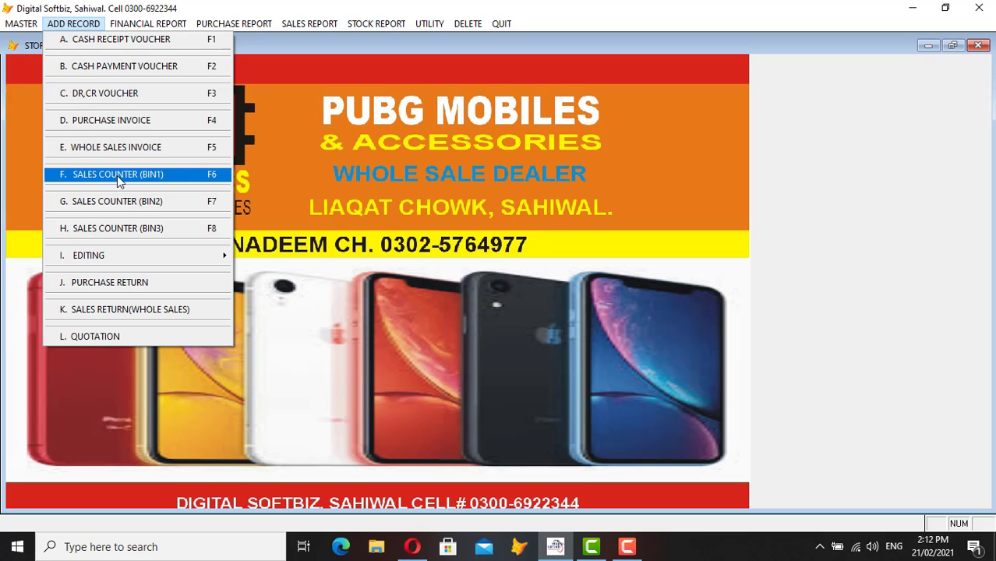
{"action": "left_click", "coordinate": [131, 176]}
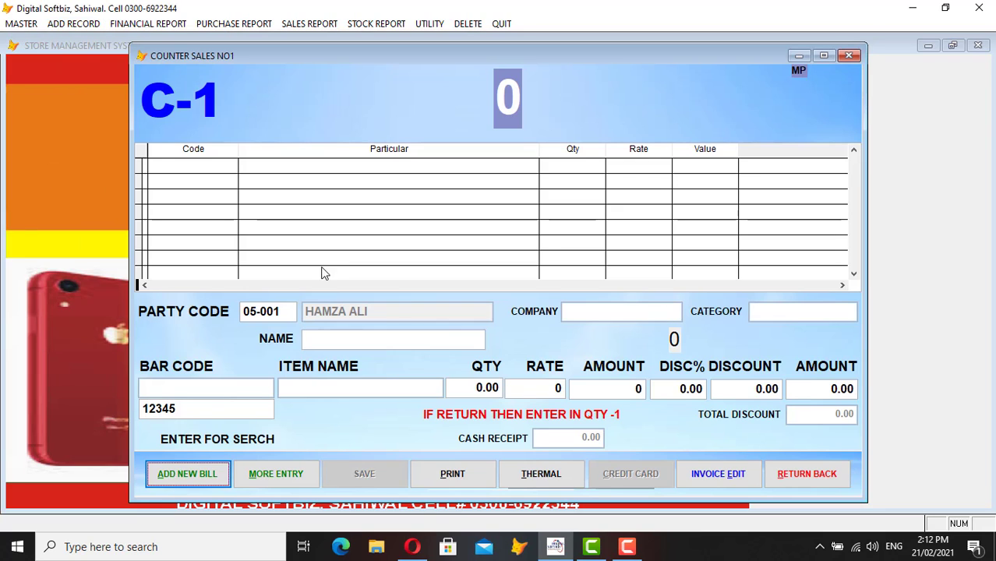
{"action": "key", "text": "Return"}
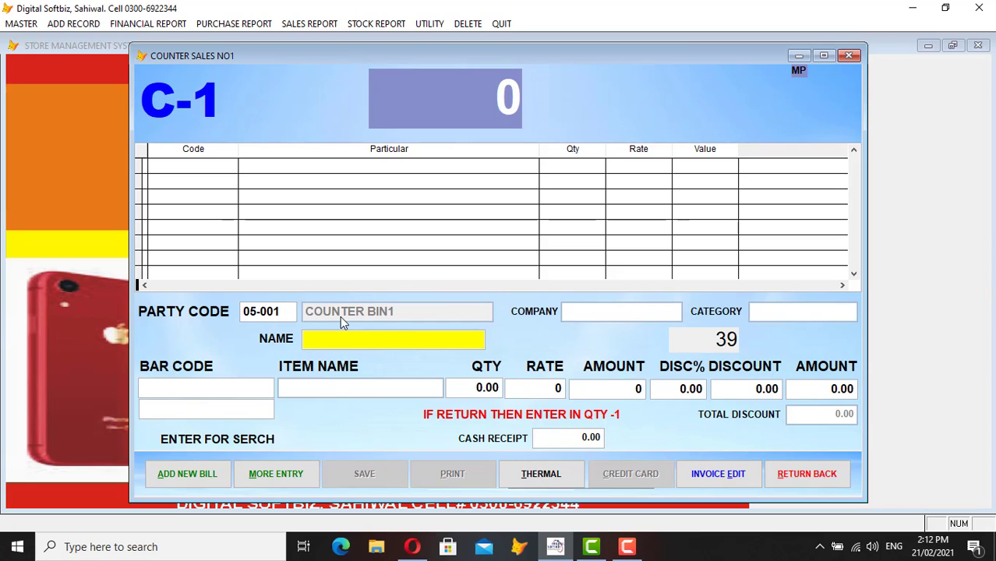
{"action": "type", "text": "KHALID"}
{"action": "key", "text": "Return"}
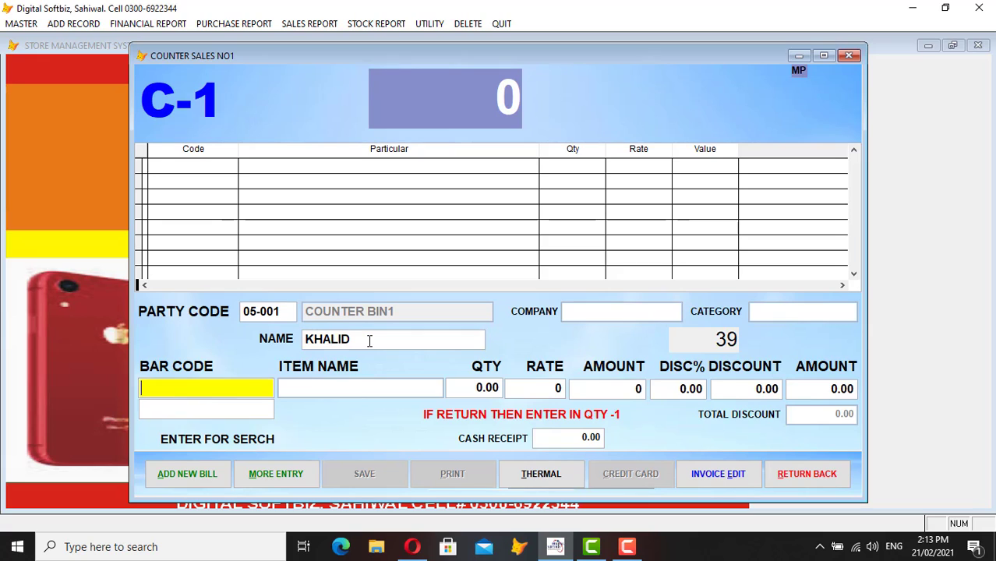
- Add OPPO F1 PRO 6GB/128GB at quantity 1 and rate 35,000 with no discount, and save
{"action": "key", "text": "Return"}
{"action": "type", "text": "O"}
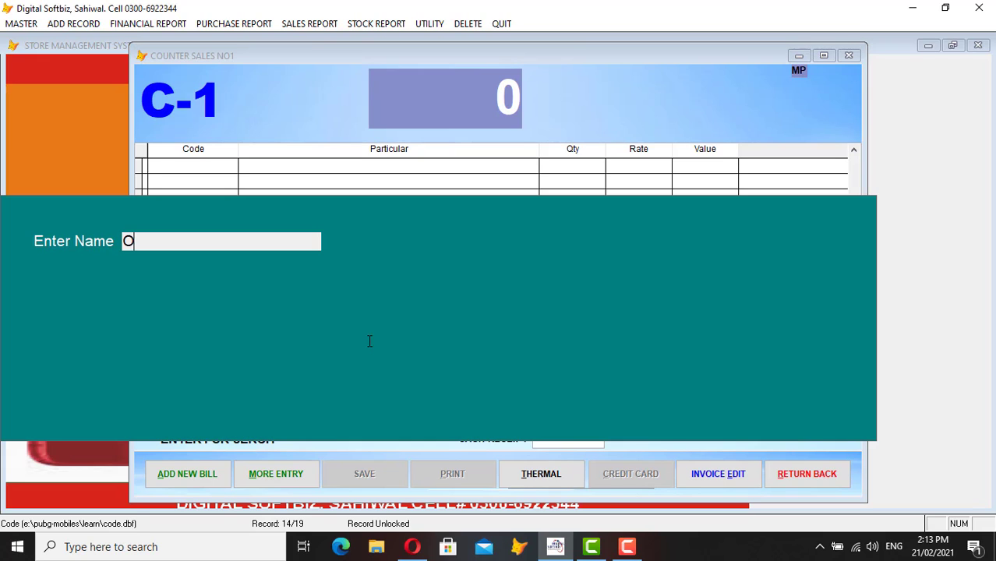
{"action": "type", "text": "P"}
{"action": "key", "text": "Return"}
{"action": "key", "text": "Return"}
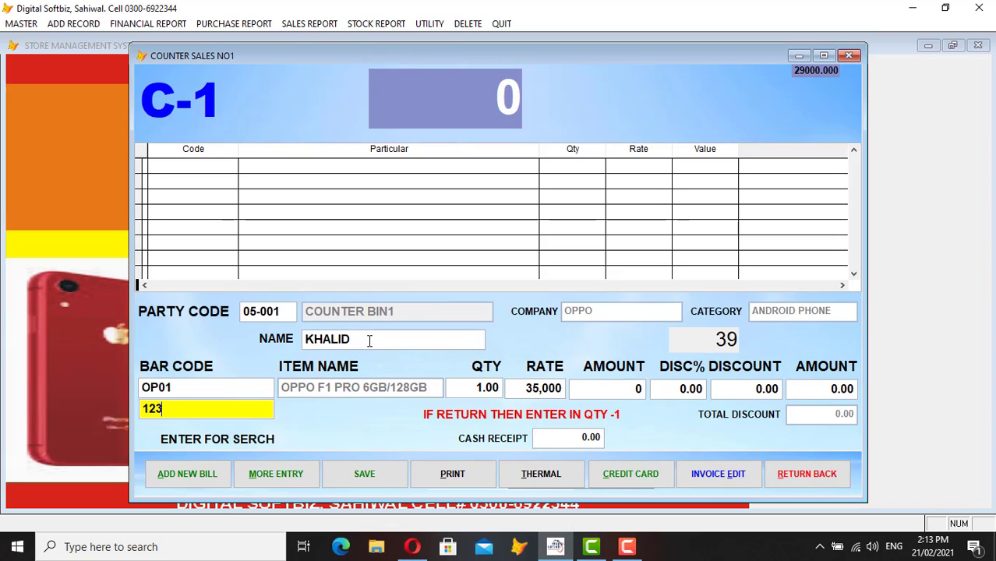
{"action": "key", "text": "Return"}
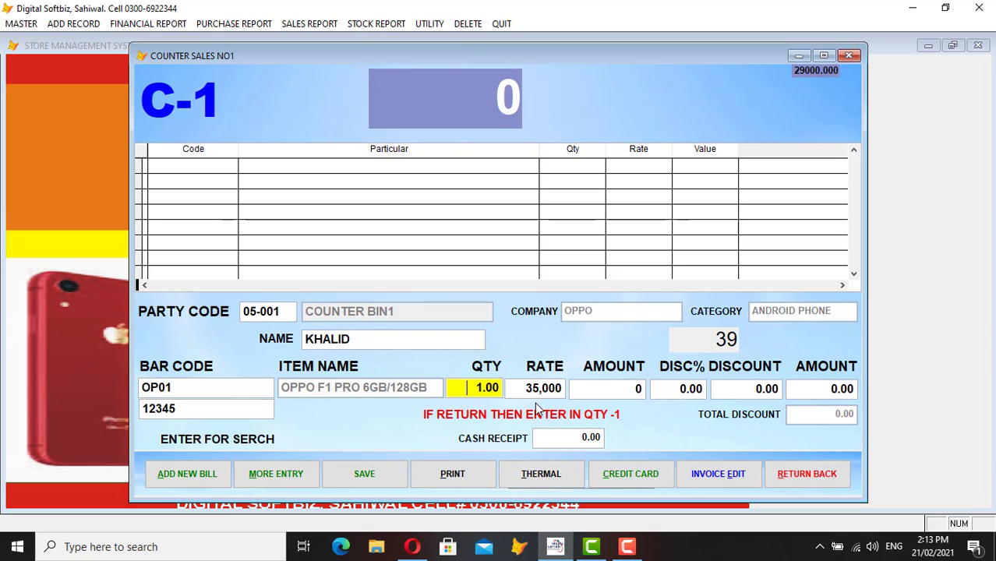
{"action": "key", "text": "Return"}
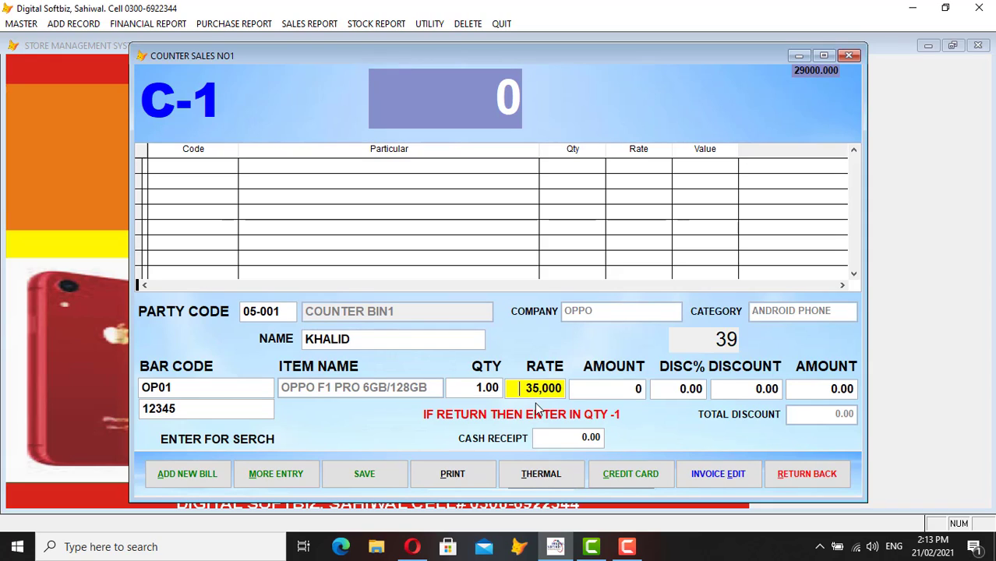
{"action": "key", "text": "Return"}
{"action": "key", "text": "Return"}
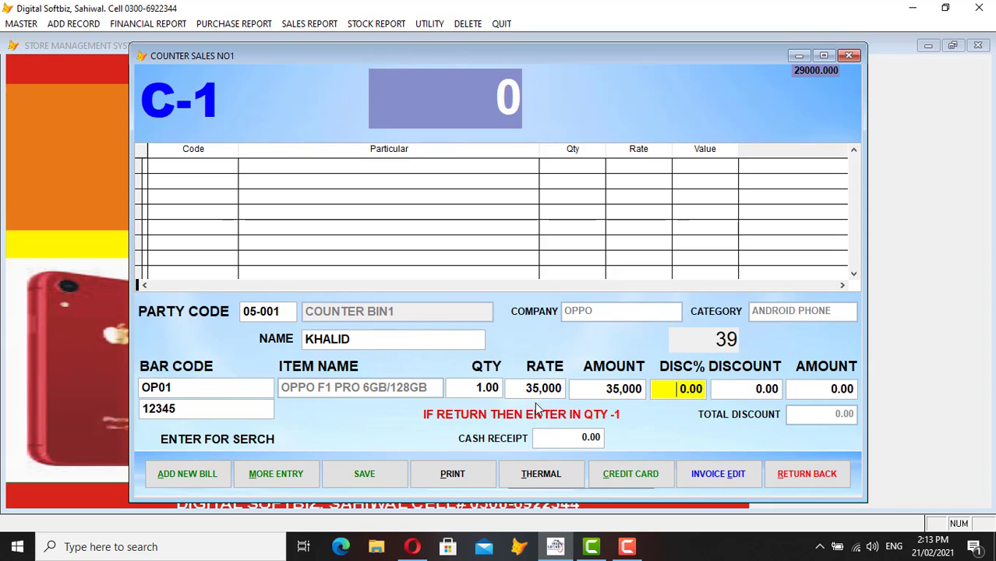
{"action": "key", "text": "Return"}
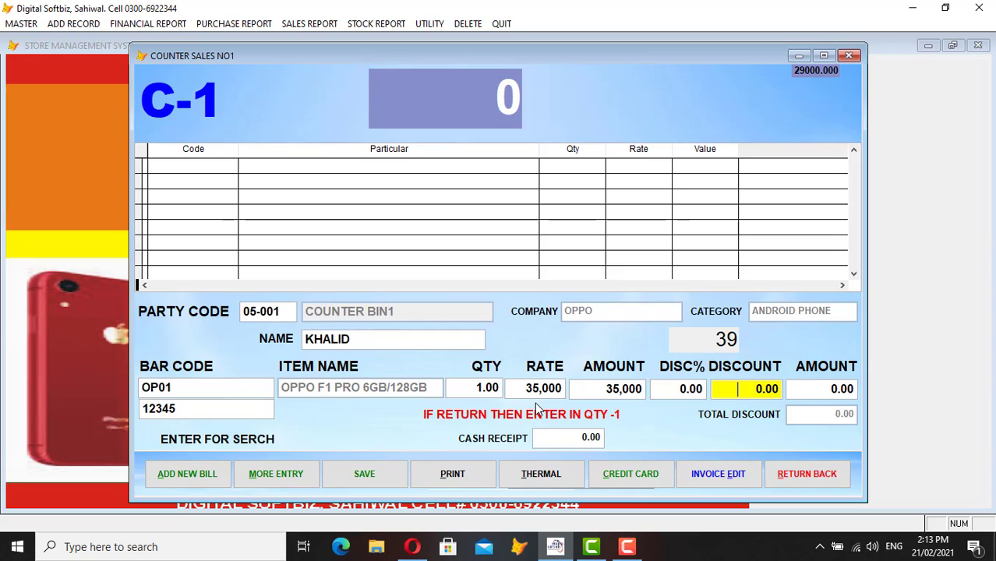
{"action": "key", "text": "Return"}
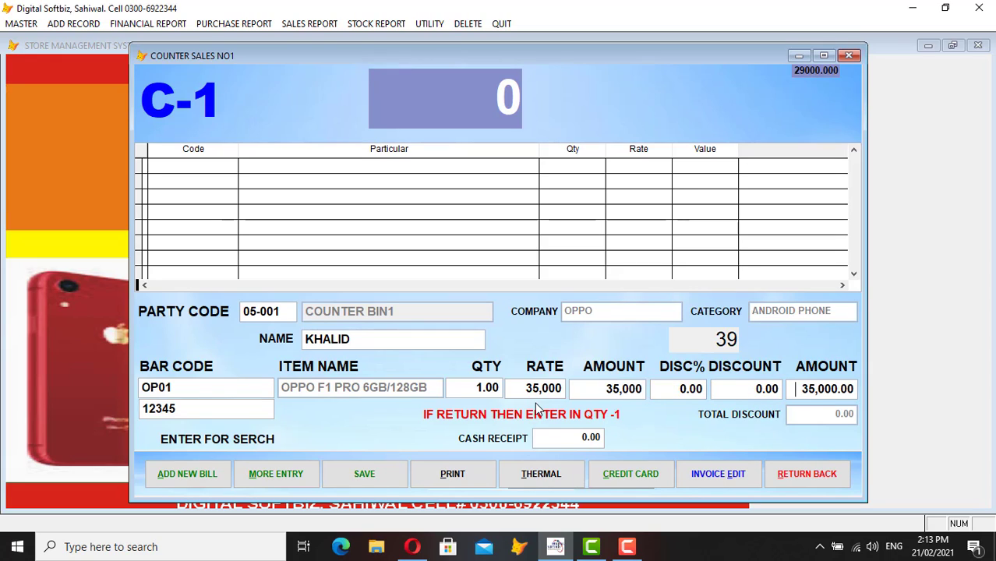
{"action": "key", "text": "Return"}
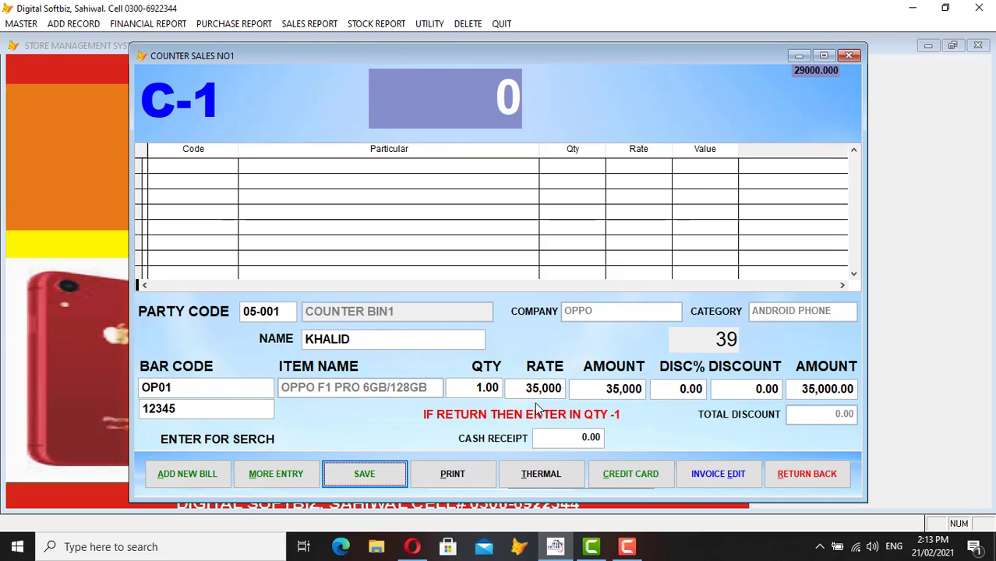
{"action": "key", "text": "Return"}
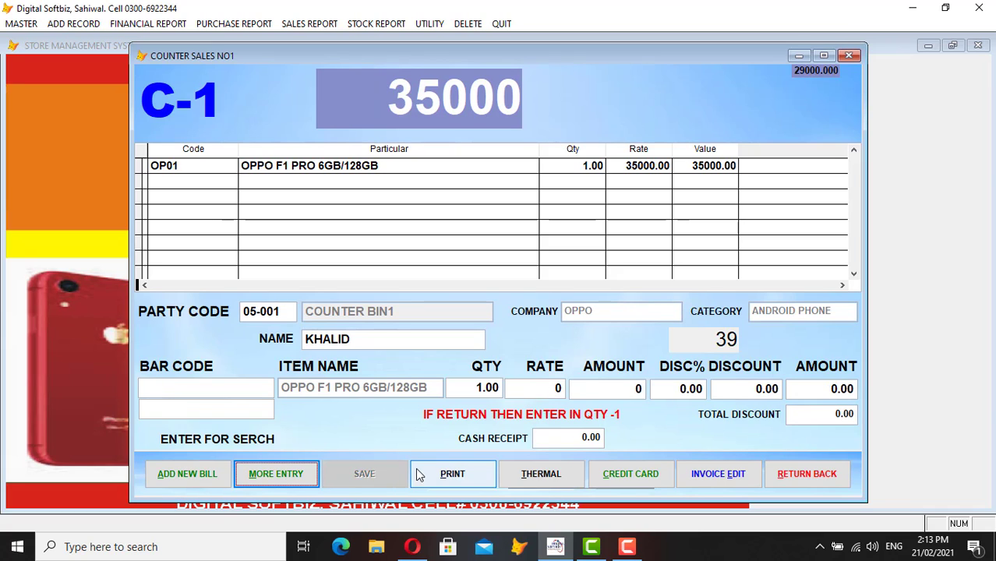
- Preview counter bill 39's thermal invoice full screen, then close it and the counter sales form
{"action": "left_click", "coordinate": [535, 472]}
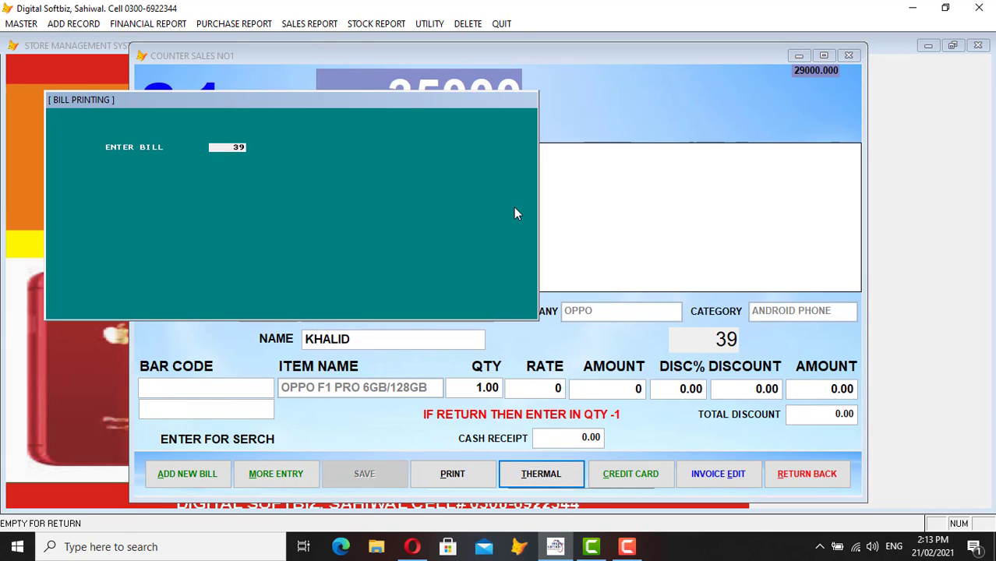
{"action": "key", "text": "Return"}
{"action": "left_click", "coordinate": [420, 44]}
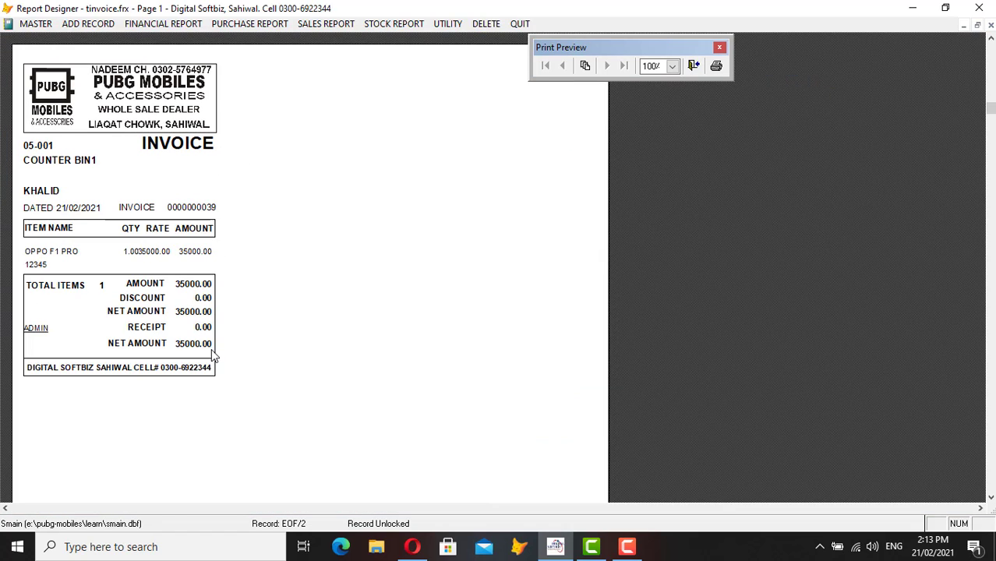
{"action": "key", "text": "Escape"}
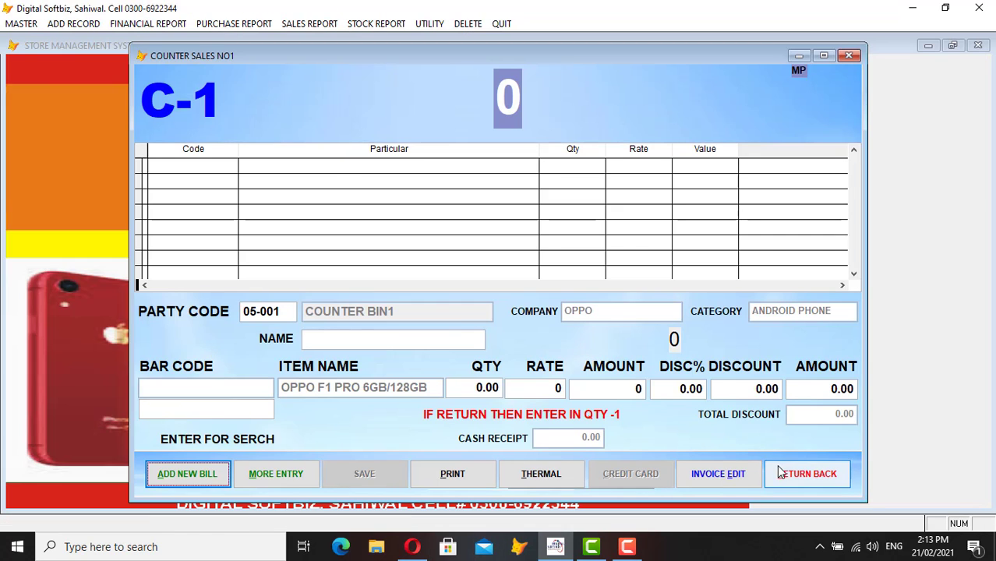
{"action": "left_click", "coordinate": [791, 477]}
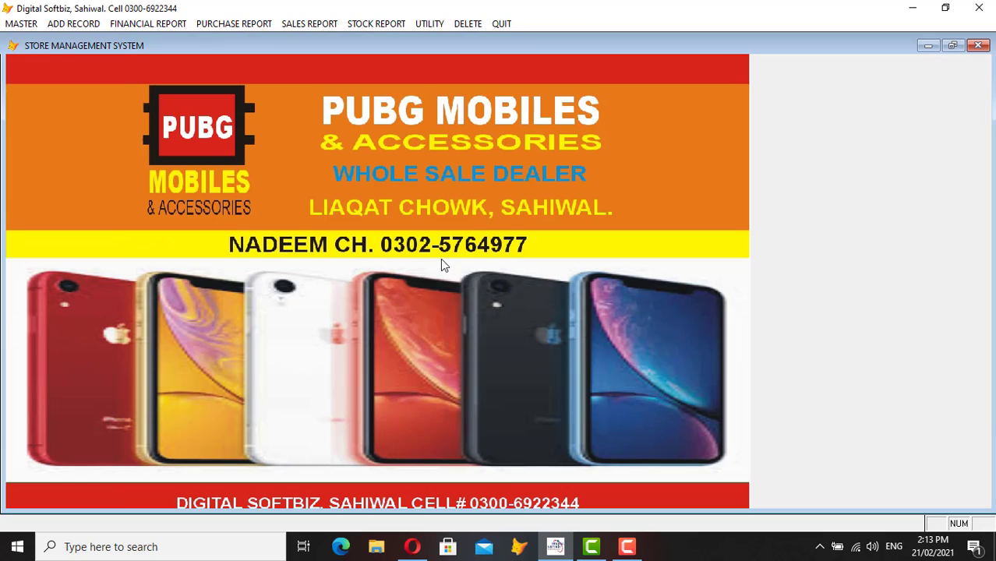
- Reopen the SALES COUNTER (BIN1) form and close it again
{"action": "left_click", "coordinate": [74, 24]}
{"action": "left_click", "coordinate": [136, 173]}
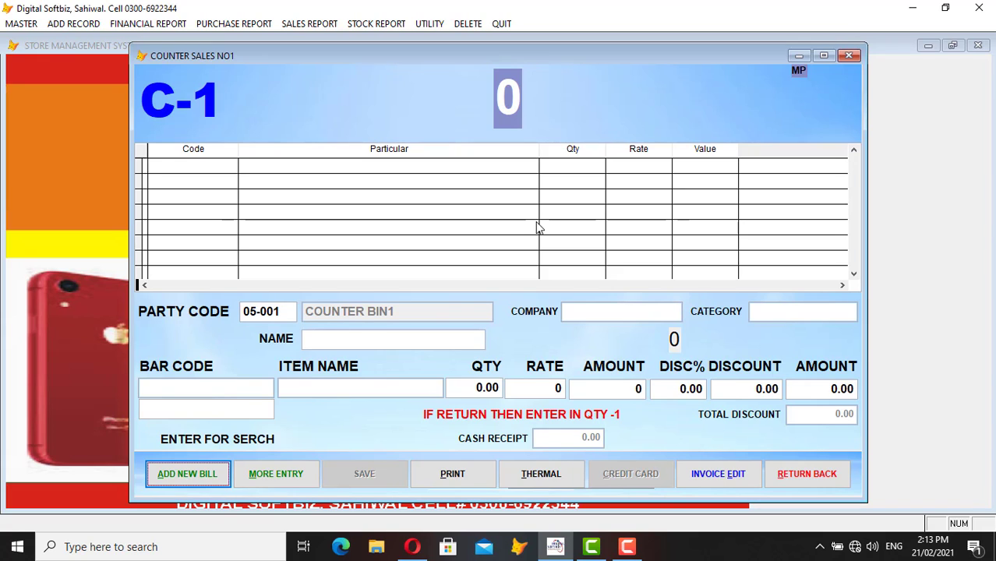
{"action": "left_click", "coordinate": [785, 471]}
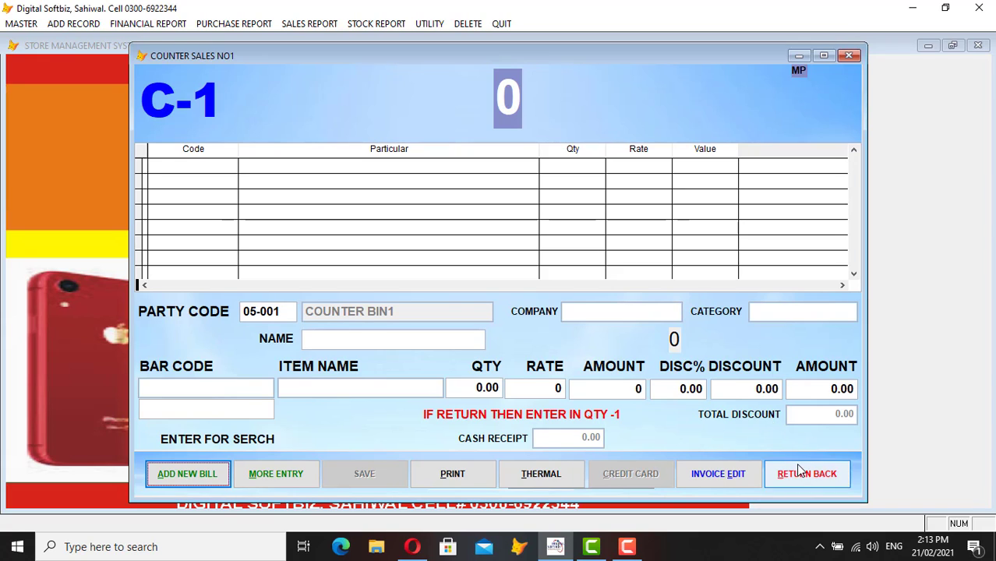
- Open the bin 3 counter sales window (C-3), close it, and browse the menus toward UTILITY
{"action": "left_click", "coordinate": [70, 23]}
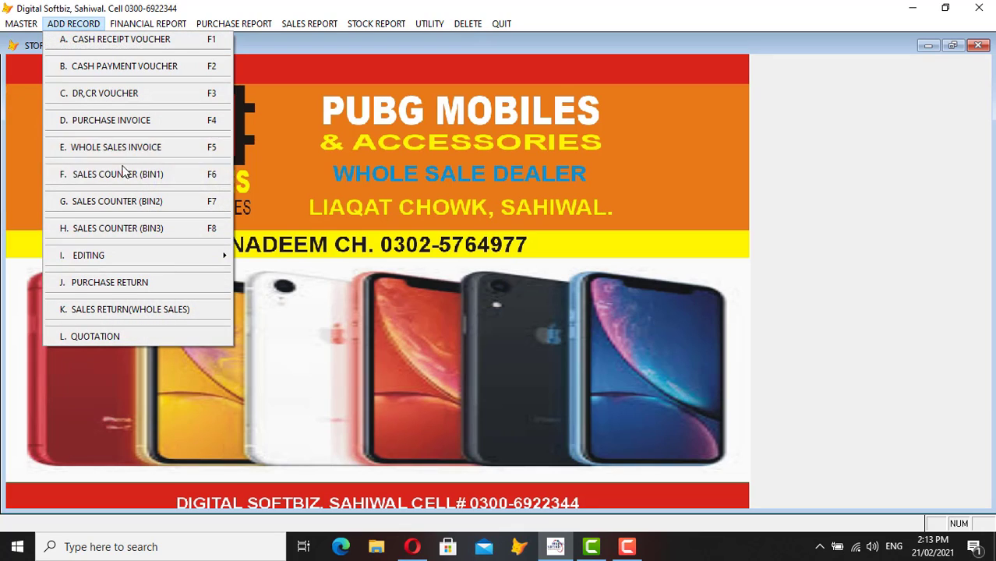
{"action": "left_click", "coordinate": [154, 228]}
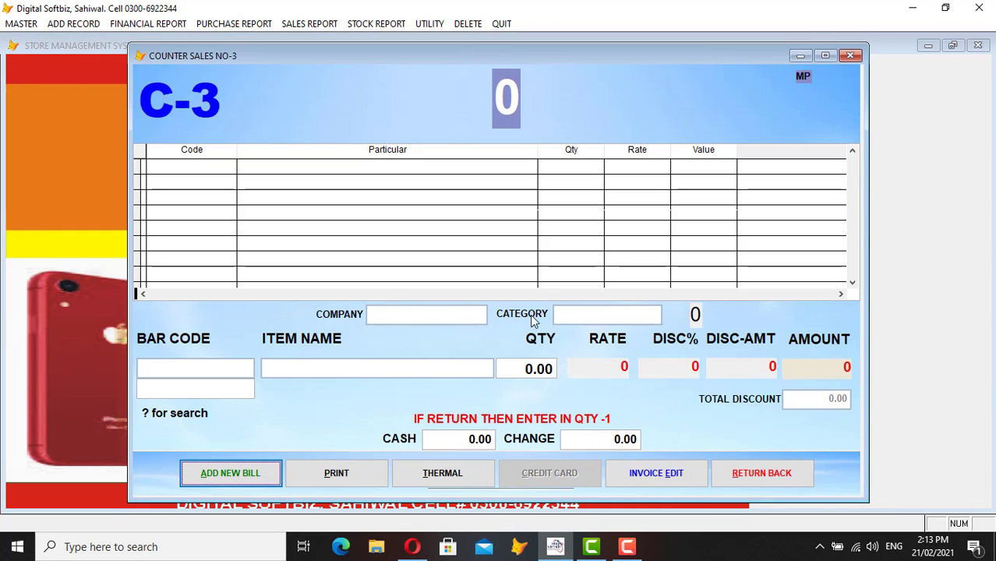
{"action": "left_click", "coordinate": [749, 474]}
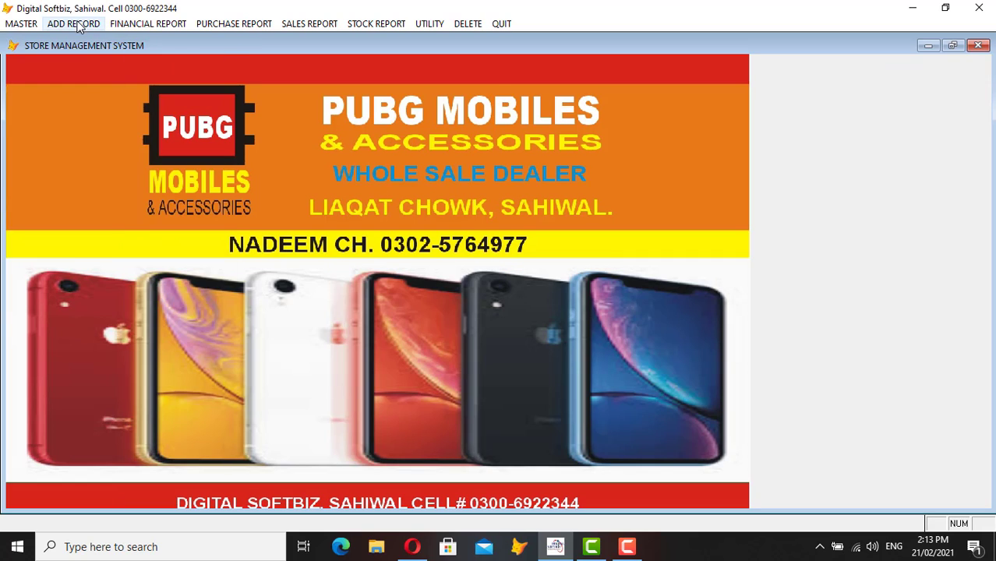
{"action": "left_click", "coordinate": [78, 23]}
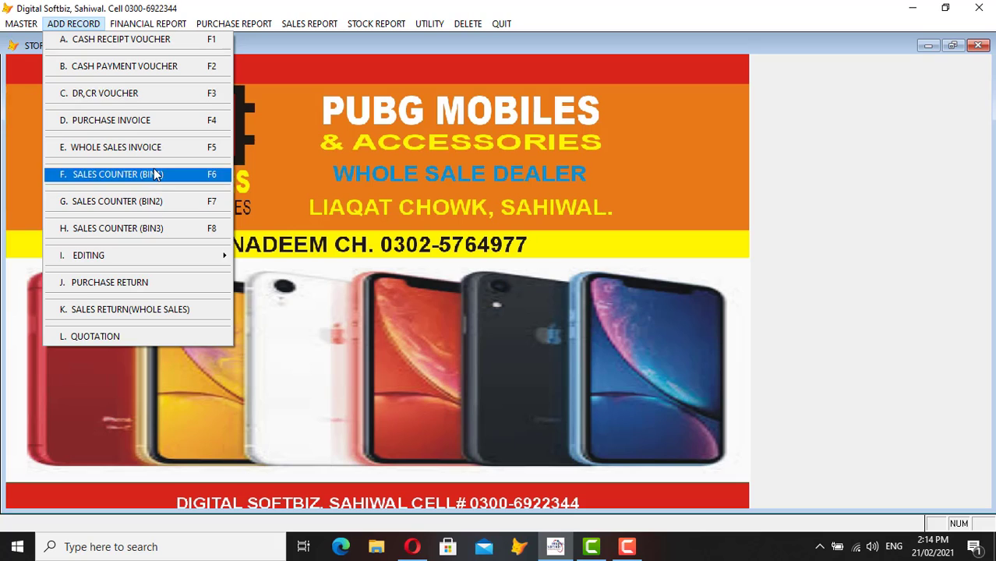
{"action": "mouse_move", "coordinate": [431, 28]}
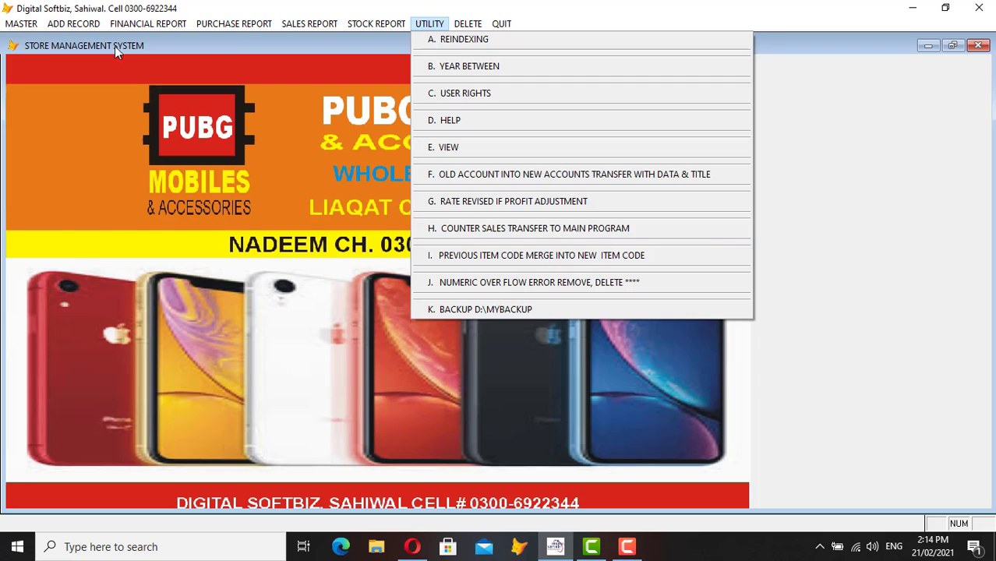
- Run UTILITY > H. Counter Sales Transfer to Main Program and confirm with Yes
{"action": "left_click", "coordinate": [73, 23]}
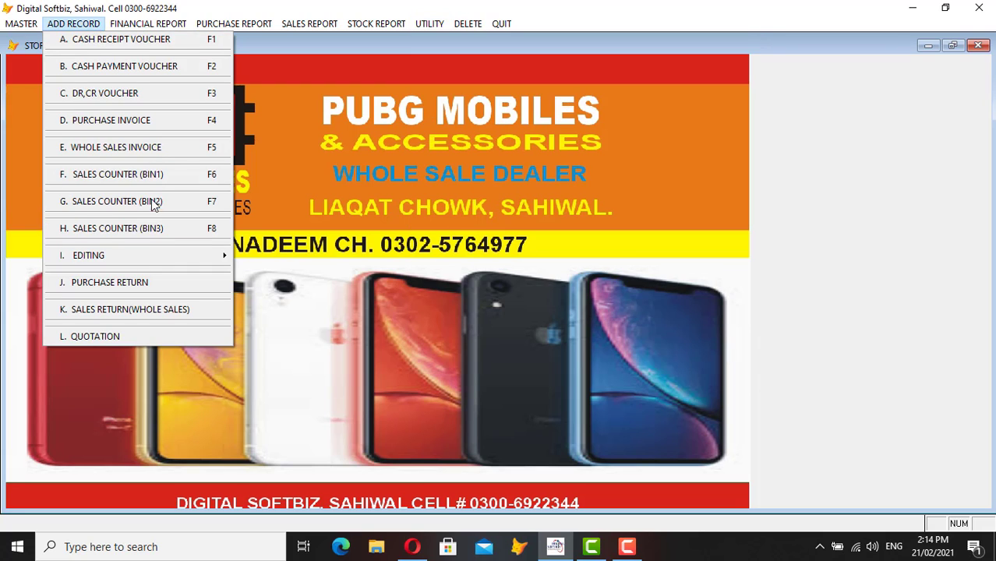
{"action": "mouse_move", "coordinate": [162, 24]}
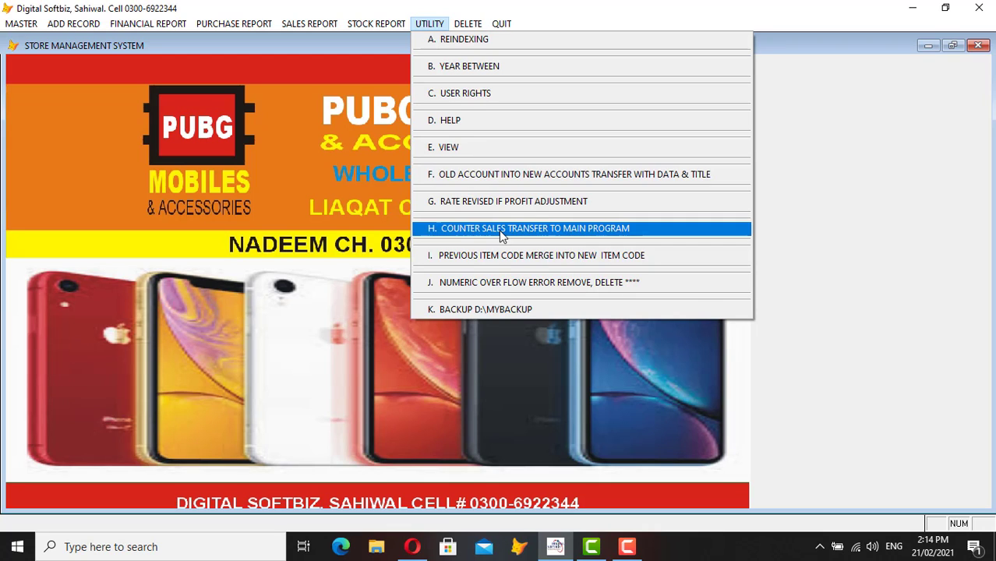
{"action": "left_click", "coordinate": [498, 230]}
{"action": "left_click", "coordinate": [508, 323]}
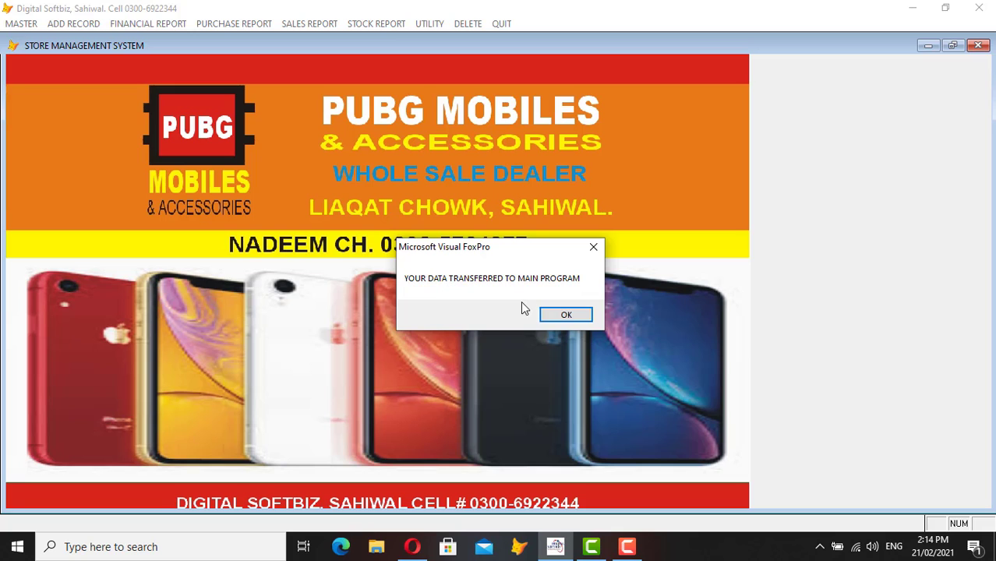
- Acknowledge the transfer and preview OPPO's company-wise stock: 18 F1 PRO units worth 522,000
{"action": "left_click", "coordinate": [567, 315]}
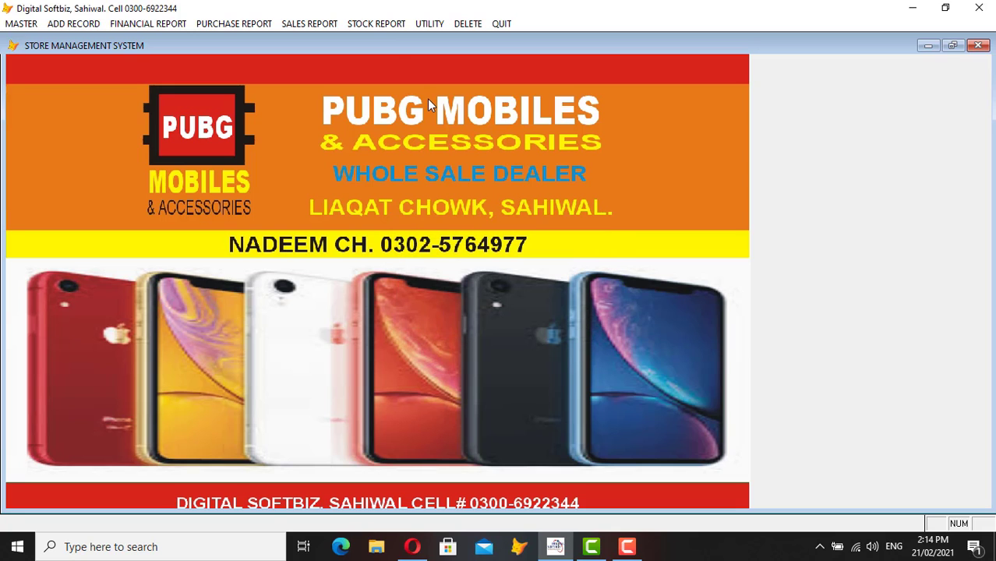
{"action": "left_click", "coordinate": [377, 23]}
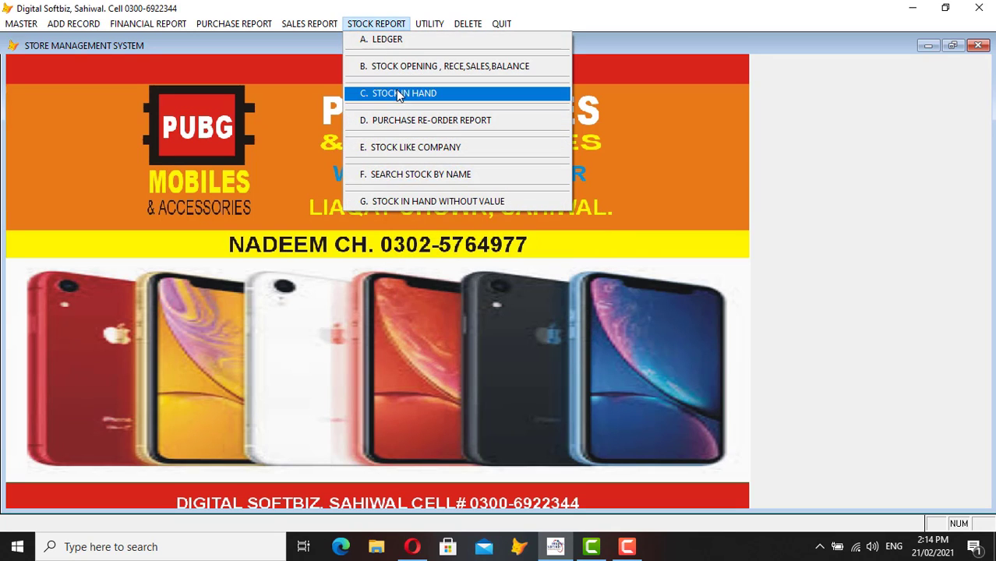
{"action": "left_click", "coordinate": [422, 147]}
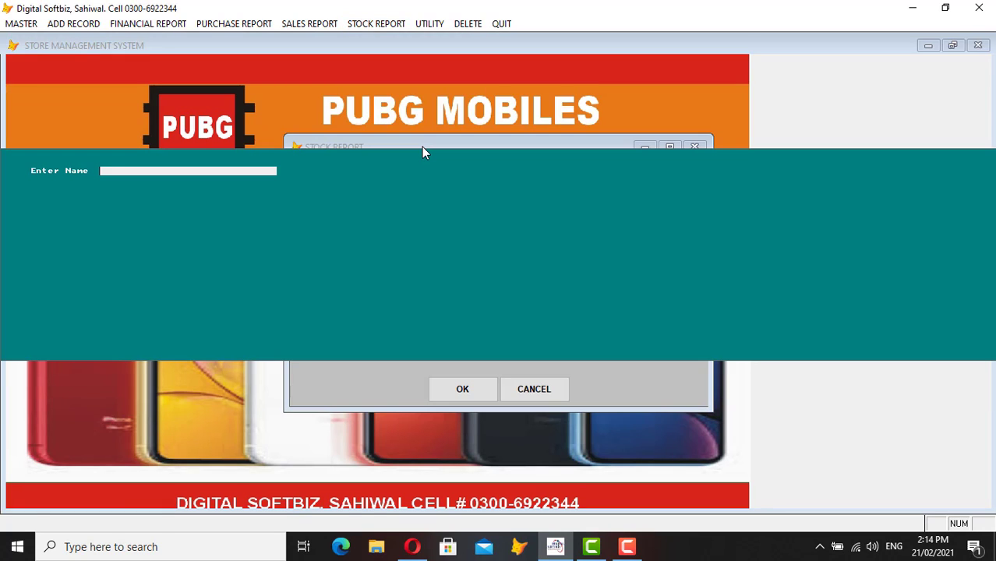
{"action": "type", "text": "OP"}
{"action": "key", "text": "Return"}
{"action": "key", "text": "Return"}
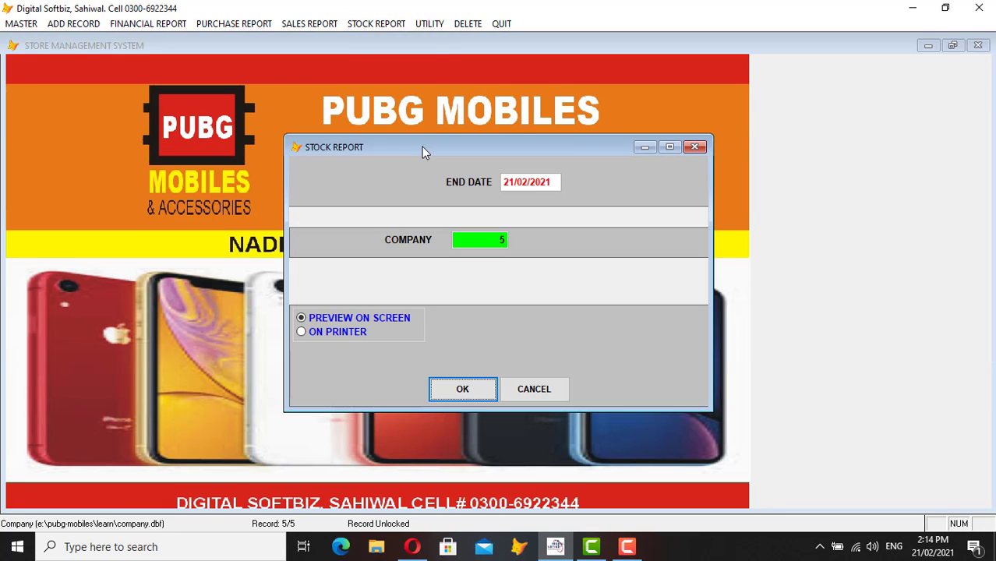
{"action": "key", "text": "Return"}
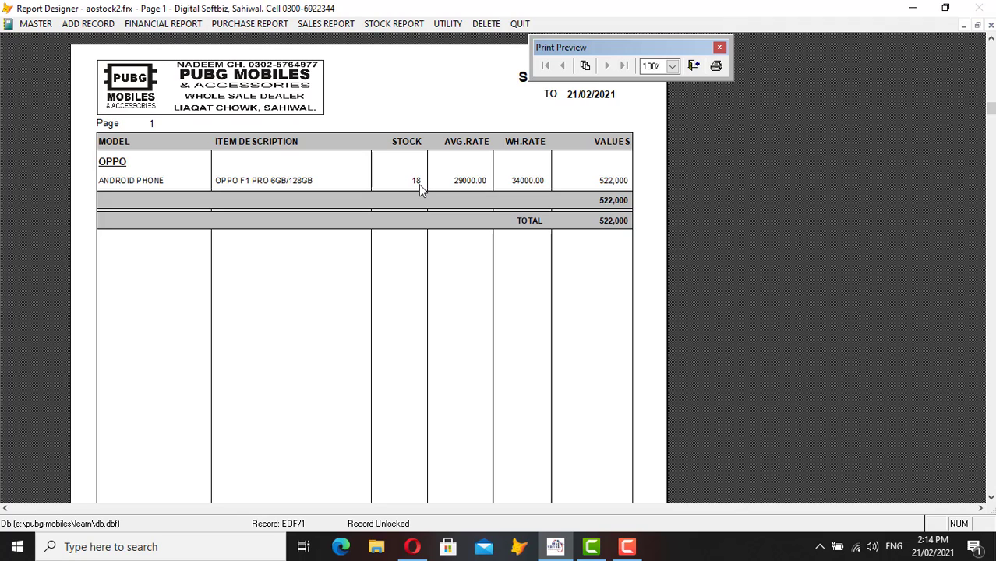
{"action": "key", "text": "Escape"}
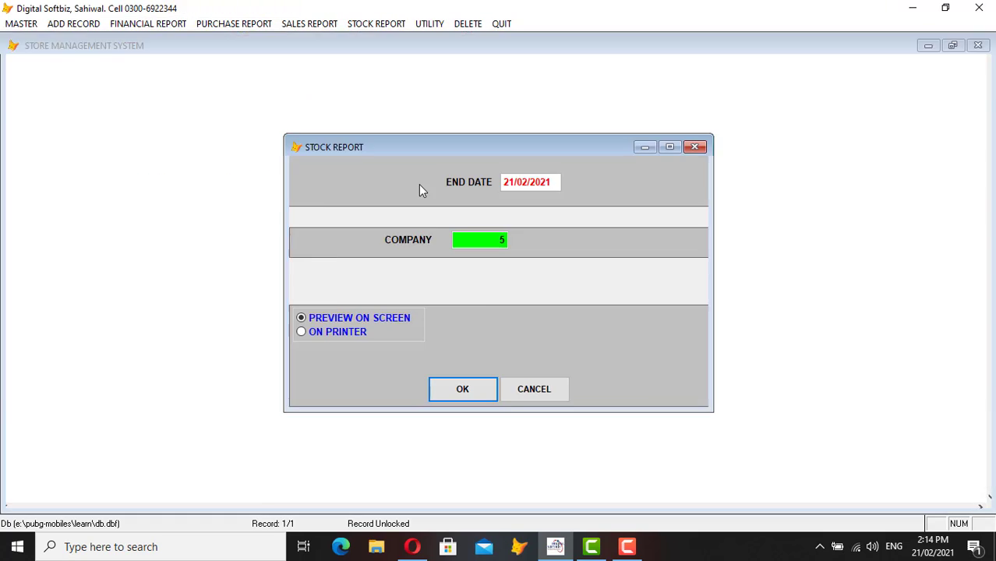
{"action": "key", "text": "Escape"}
{"action": "left_click", "coordinate": [315, 23]}
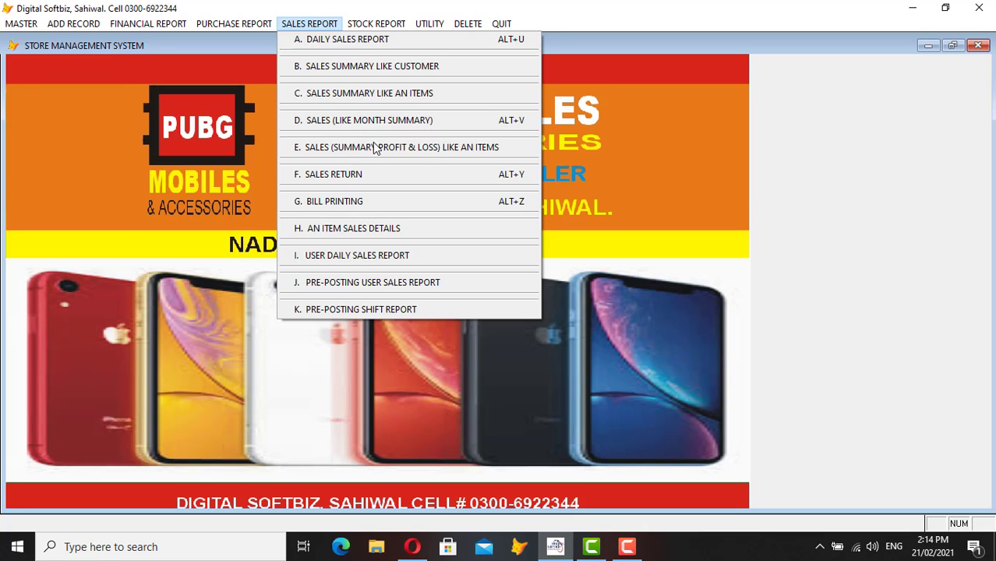
- Preview the daily sales report for 21/02/2021, listing bills 38 and 39 totalling 69,000
{"action": "left_click", "coordinate": [333, 40]}
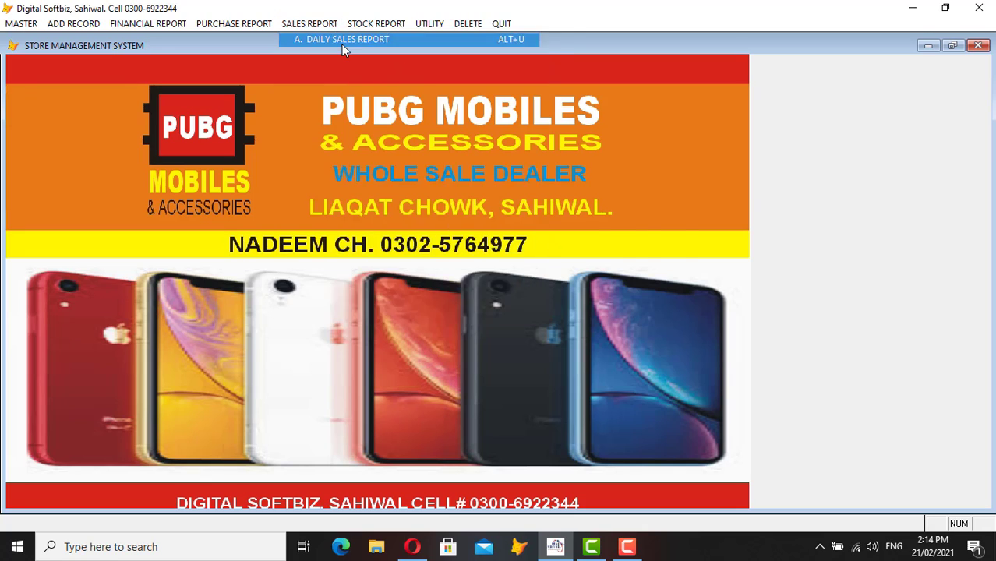
{"action": "type", "text": "21/"}
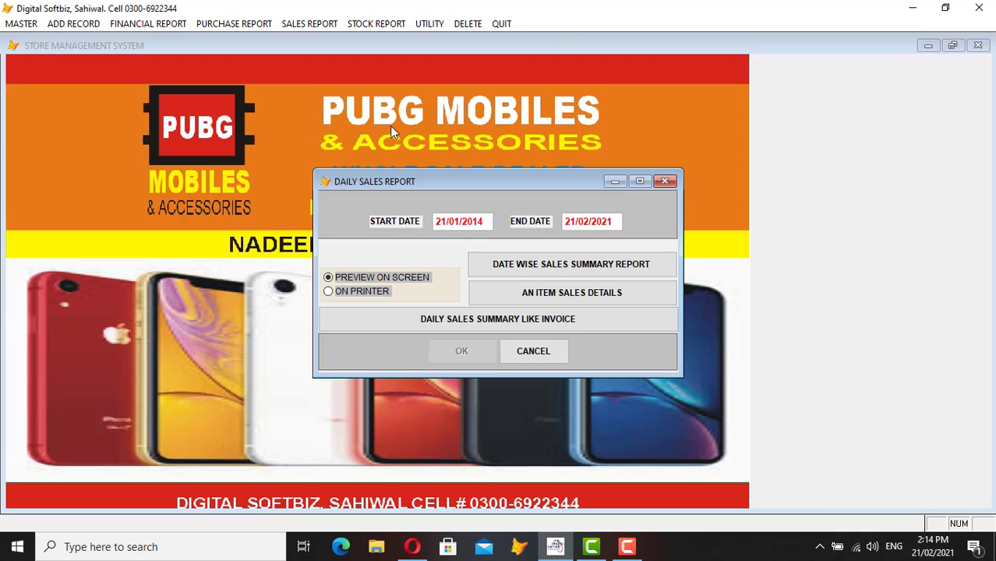
{"action": "type", "text": "02/2021"}
{"action": "key", "text": "Return"}
{"action": "key", "text": "Return"}
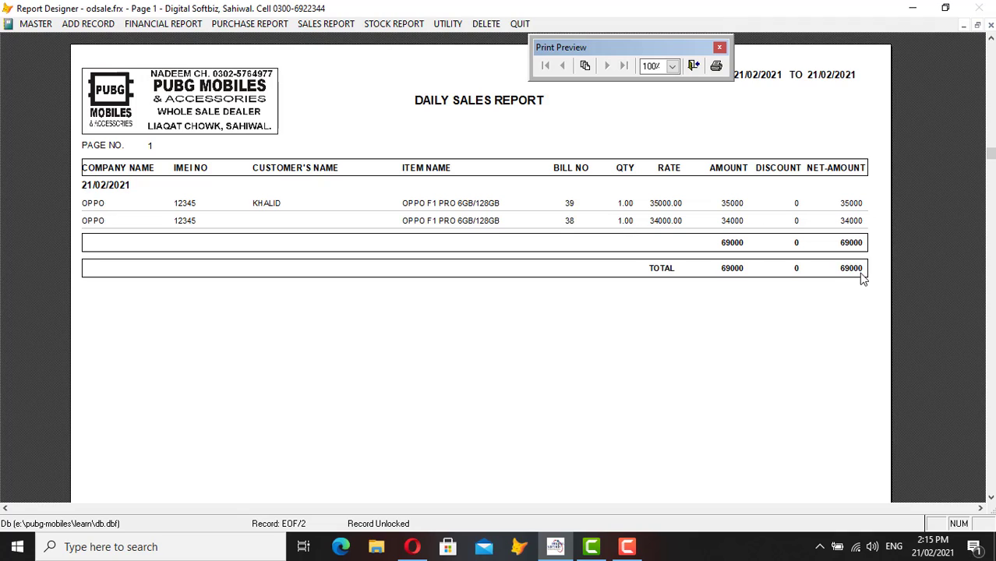
{"action": "key", "text": "Escape"}
{"action": "key", "text": "Escape"}
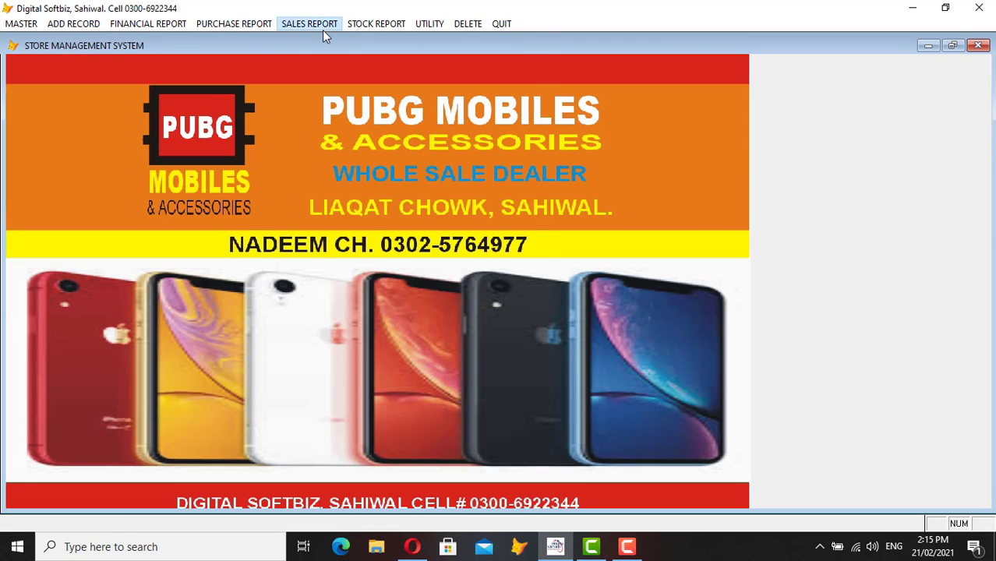
- Preview the customer-wise sales summary, showing COUNTER BIN1 sold one OPPO F1 PRO for 35,000
{"action": "left_click", "coordinate": [322, 26]}
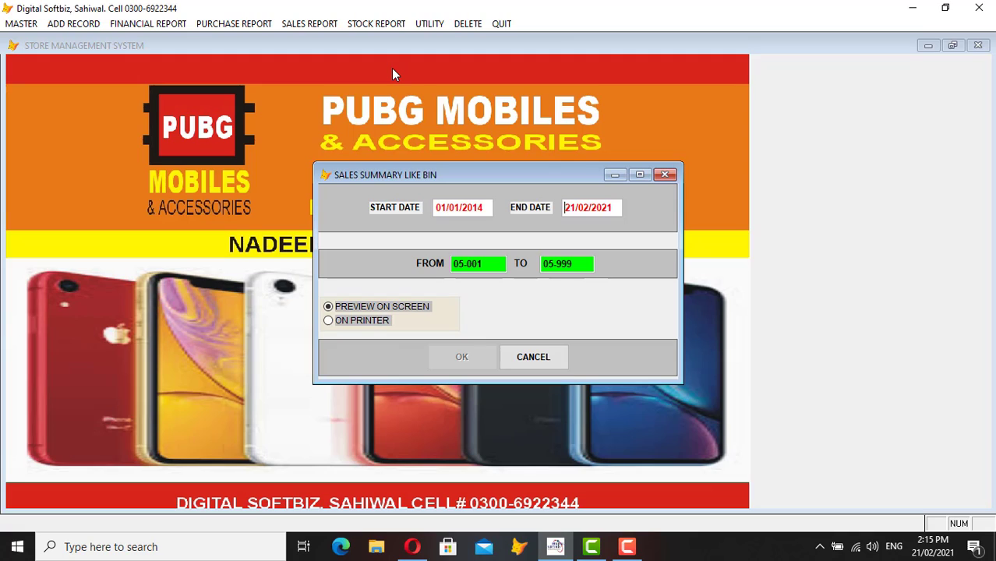
{"action": "type", "text": "21/02/"}
{"action": "type", "text": "2020"}
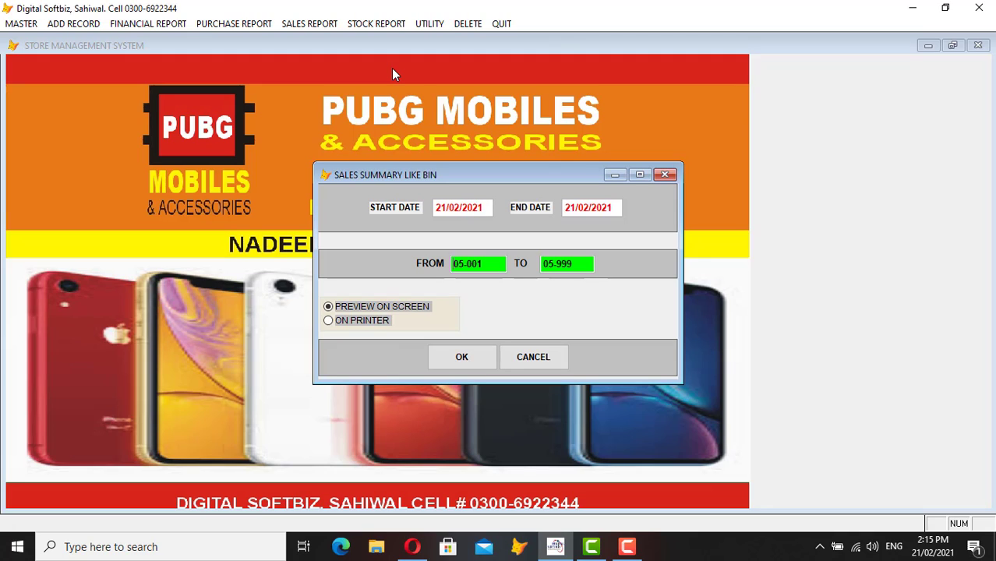
{"action": "key", "text": "Return"}
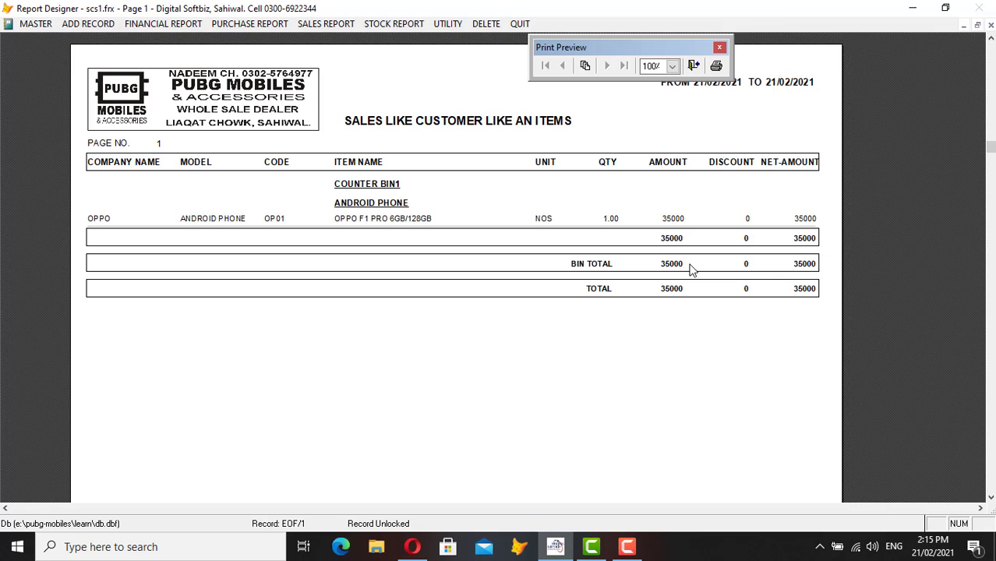
{"action": "key", "text": "Escape"}
{"action": "key", "text": "Escape"}
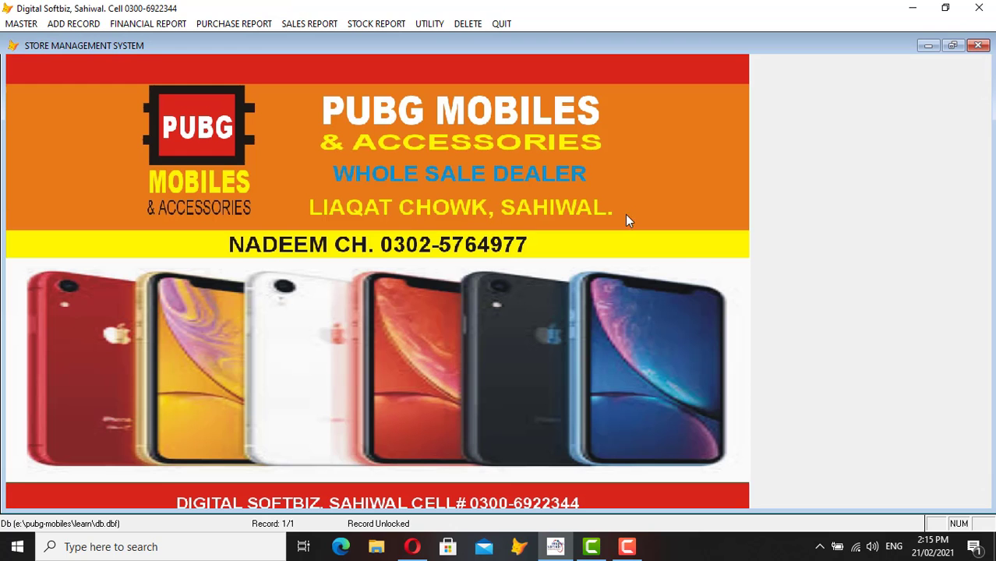
- Preview item-wise profit and loss from 21/02/2021: 69,000 net sales, 11,000 profit (15.94%)
{"action": "left_click", "coordinate": [317, 24]}
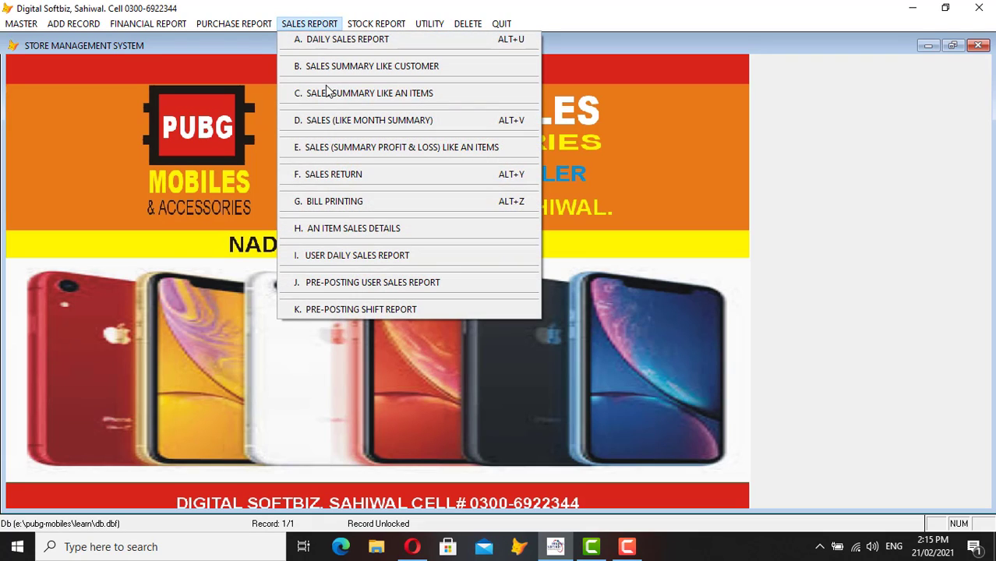
{"action": "left_click", "coordinate": [369, 148]}
{"action": "type", "text": "21/02/"}
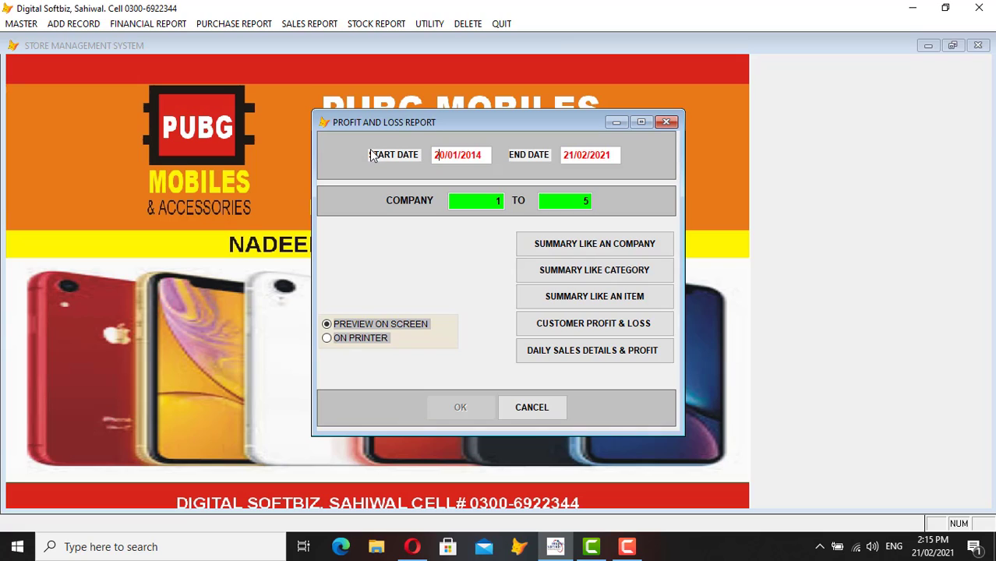
{"action": "type", "text": "2021"}
{"action": "key", "text": "Return"}
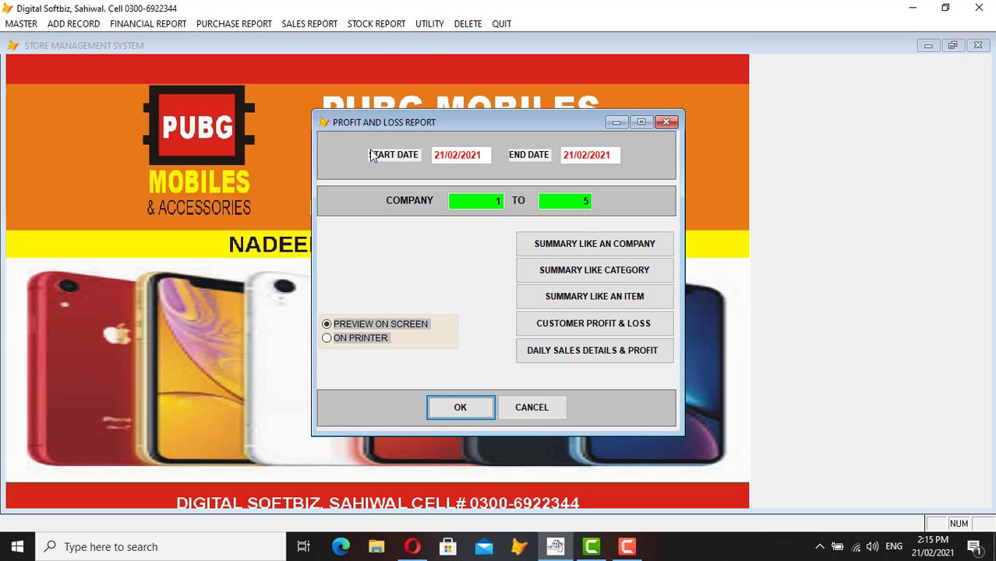
{"action": "key", "text": "Return"}
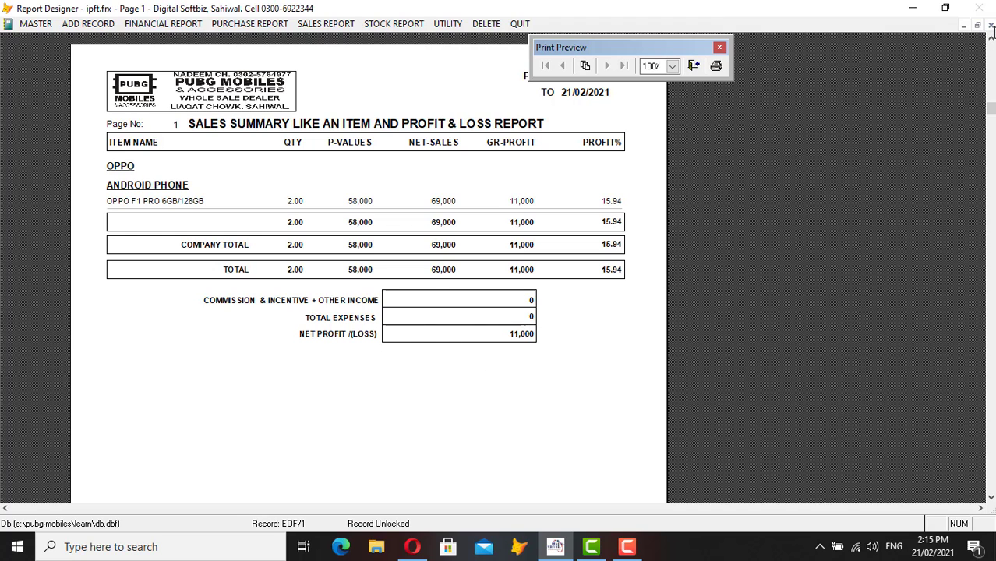
{"action": "left_click", "coordinate": [990, 26]}
{"action": "key", "text": "Escape"}
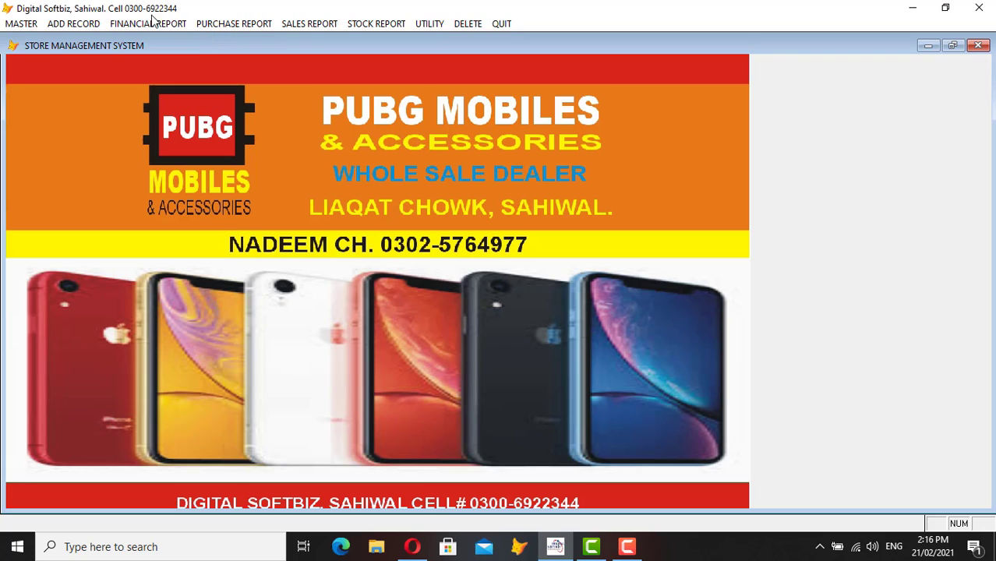
- Start a new purchase invoice and set supplier 04-002 IMRAN MOBILES
{"action": "left_click", "coordinate": [249, 25]}
{"action": "mouse_move", "coordinate": [163, 27]}
{"action": "mouse_move", "coordinate": [85, 29]}
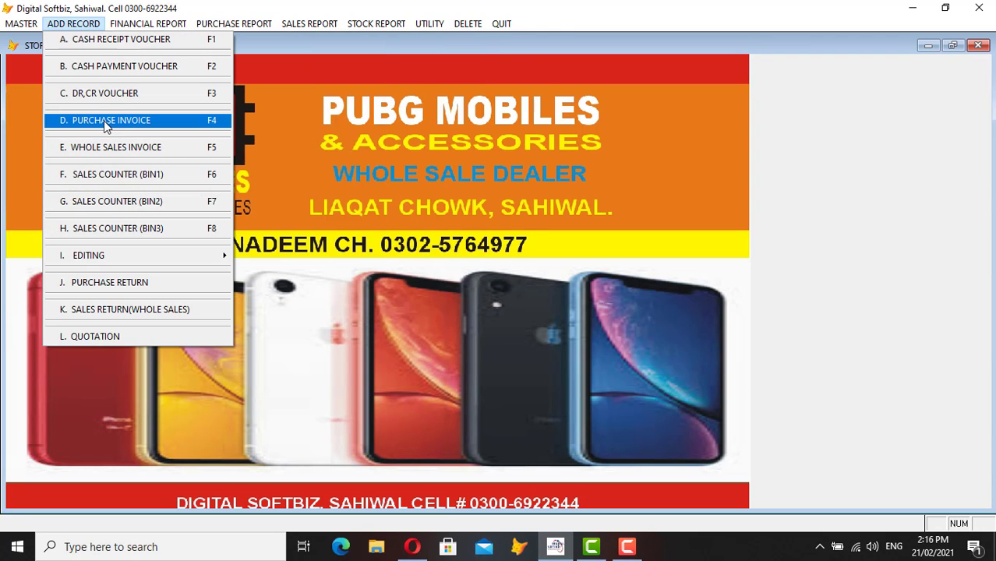
{"action": "left_click", "coordinate": [105, 121]}
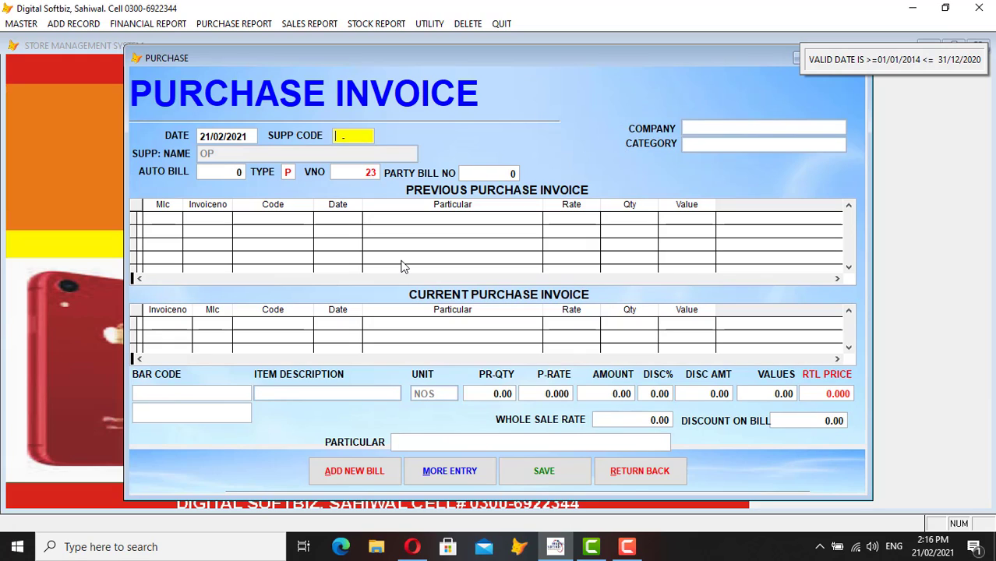
{"action": "key", "text": "Return"}
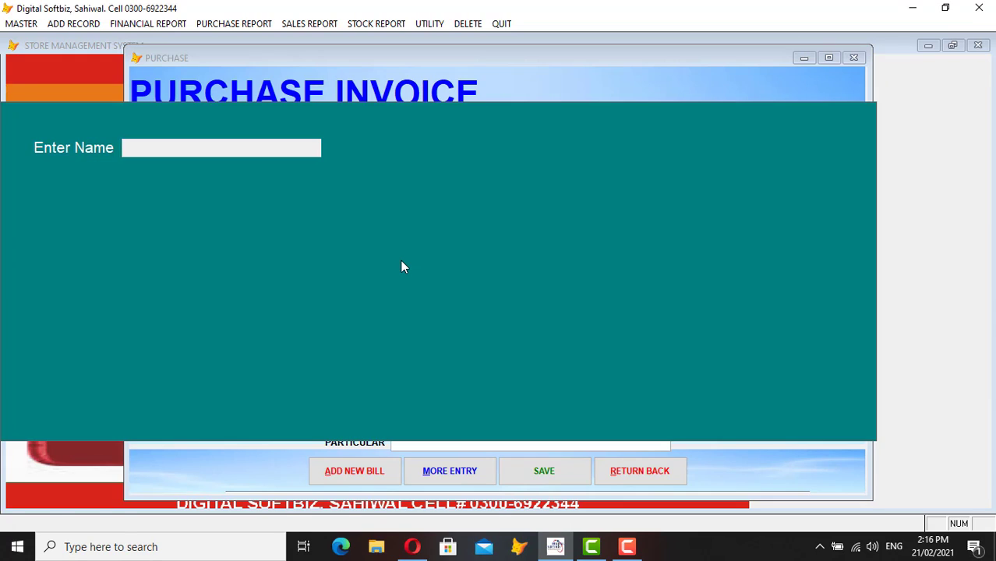
{"action": "type", "text": "IMRAN"}
{"action": "key", "text": "Return"}
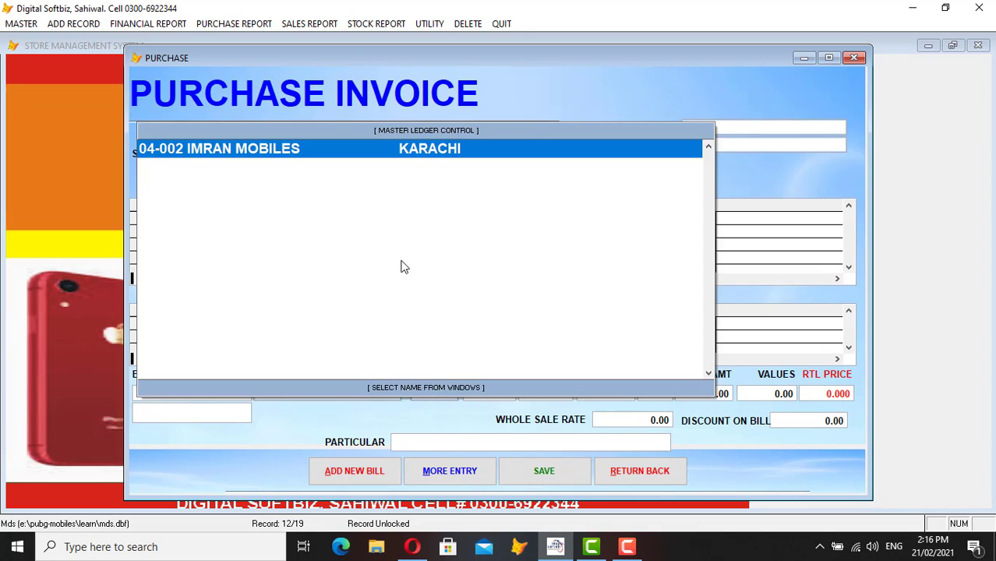
{"action": "key", "text": "Return"}
- Move to the bar code field and search items for OP
{"action": "key", "text": "Return"}
{"action": "key", "text": "Return"}
{"action": "key", "text": "Return"}
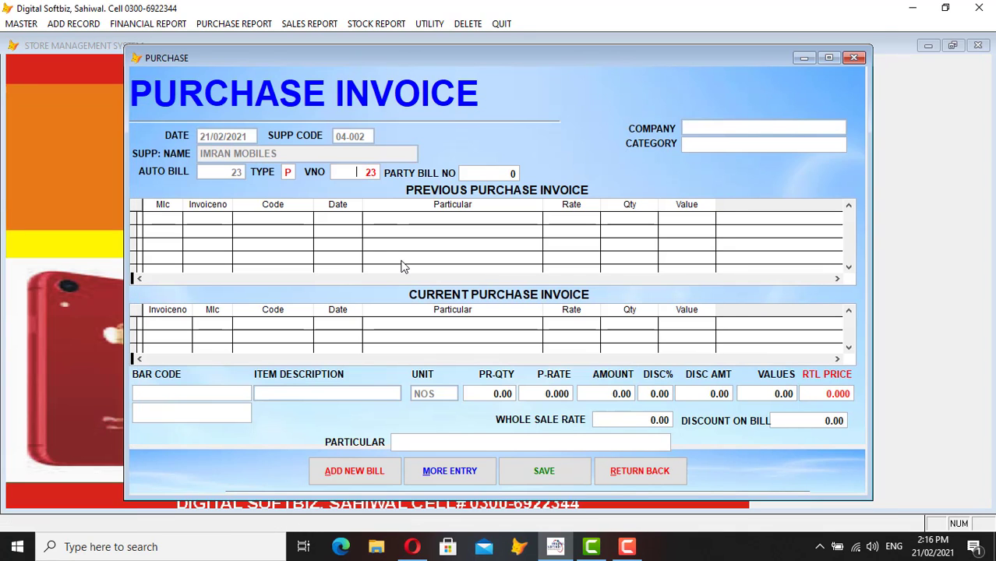
{"action": "key", "text": "Return"}
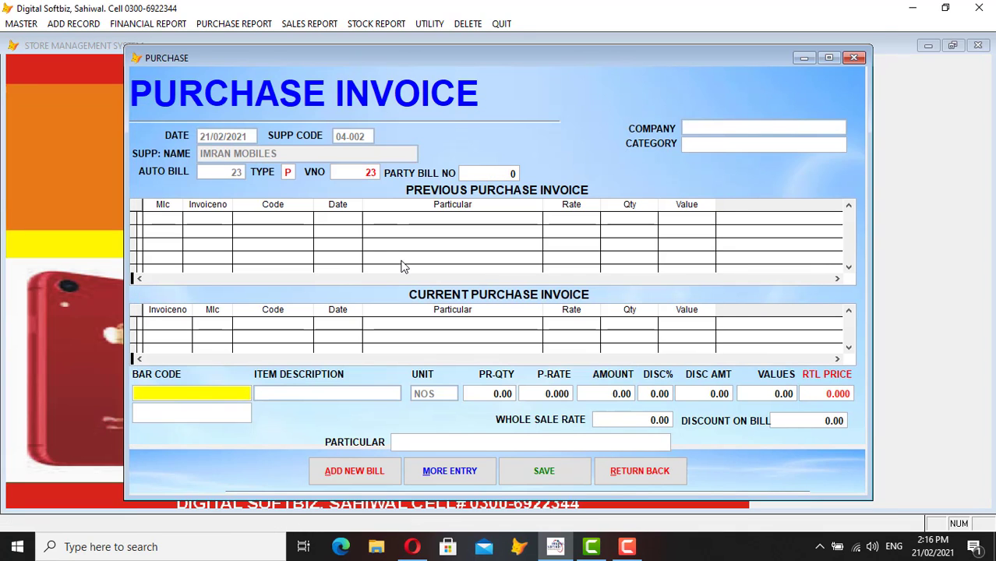
{"action": "key", "text": "Return"}
{"action": "type", "text": "OP"}
- Add 2 OPPO F1 PRO 6GB/128GB at 29000, totalling 58,000, and save the line
{"action": "key", "text": "Return"}
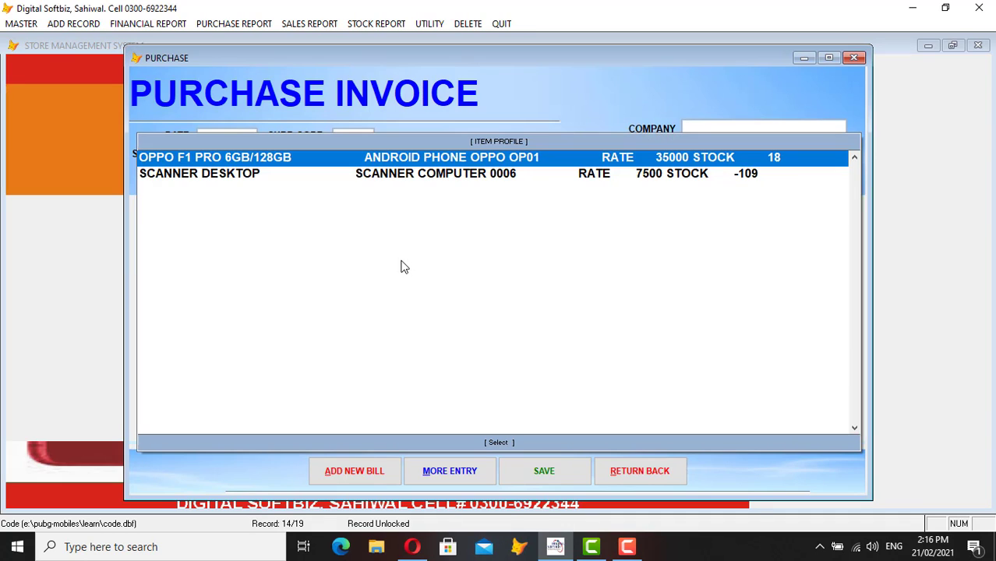
{"action": "key", "text": "Return"}
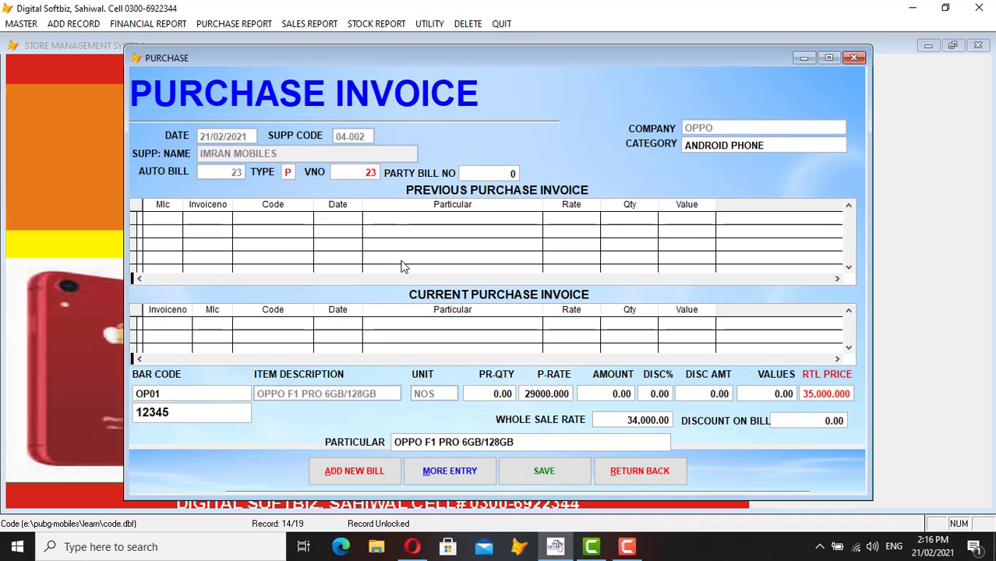
{"action": "key", "text": "Return"}
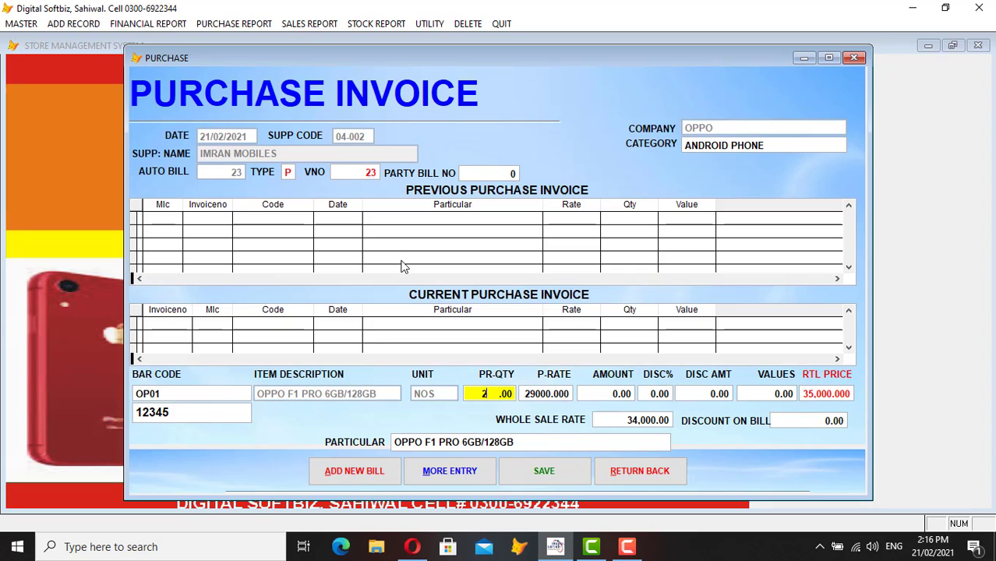
{"action": "type", "text": "2"}
{"action": "key", "text": "Return"}
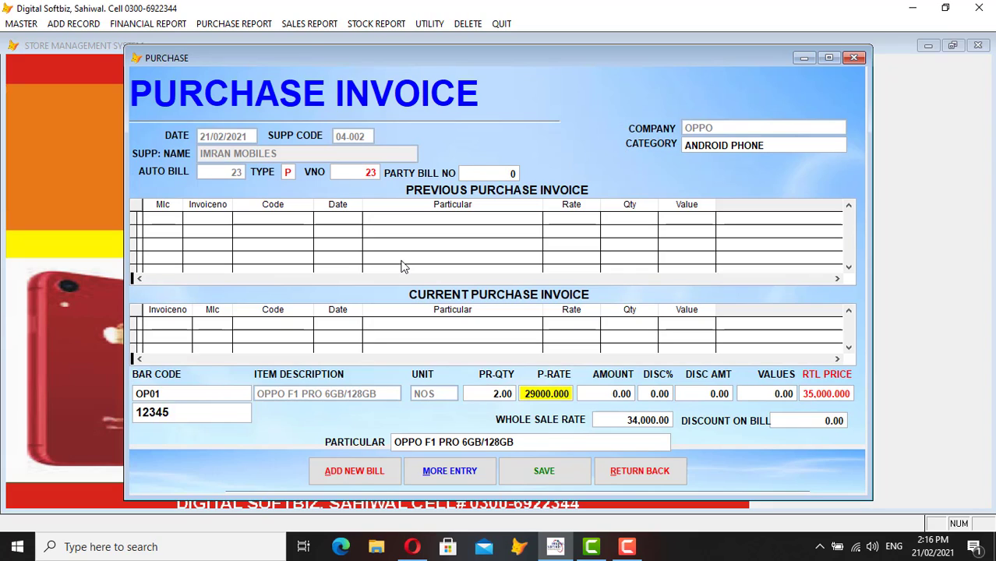
{"action": "key", "text": "Return"}
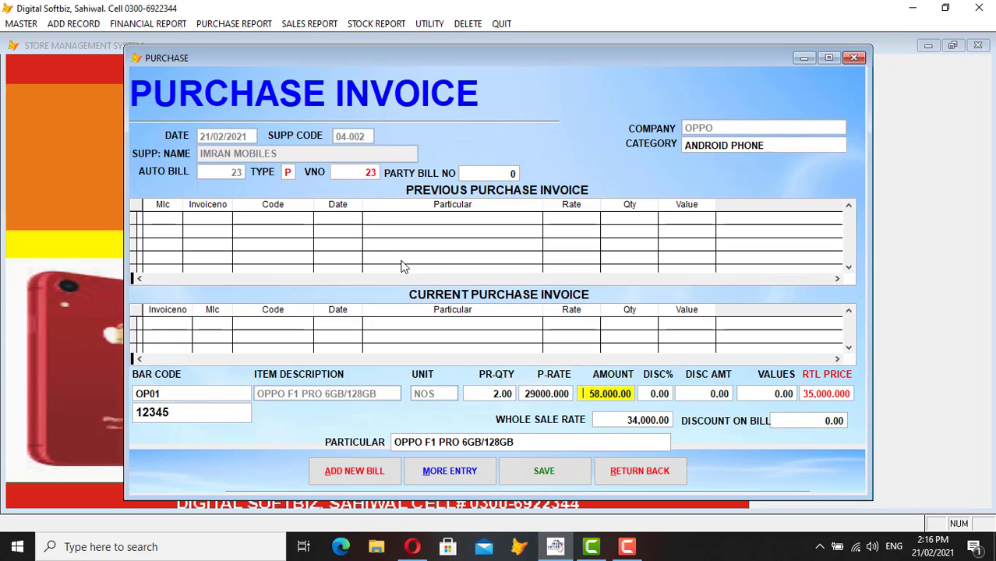
{"action": "key", "text": "Return"}
{"action": "key", "text": "Return"}
{"action": "key", "text": "Return"}
{"action": "key", "text": "Return"}
{"action": "key", "text": "Return"}
{"action": "key", "text": "Return"}
{"action": "key", "text": "Return"}
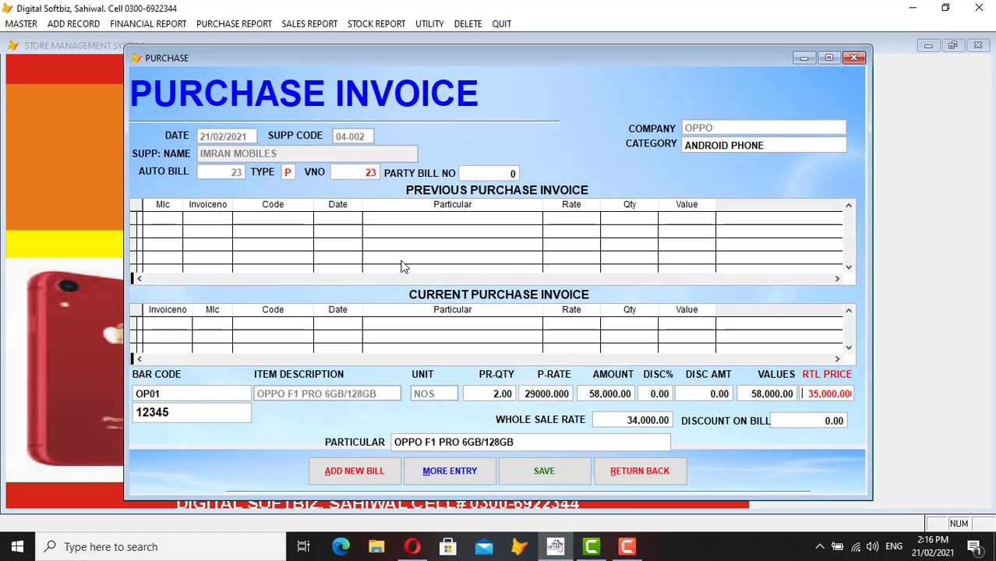
{"action": "key", "text": "Return"}
{"action": "key", "text": "Return"}
{"action": "key", "text": "Return"}
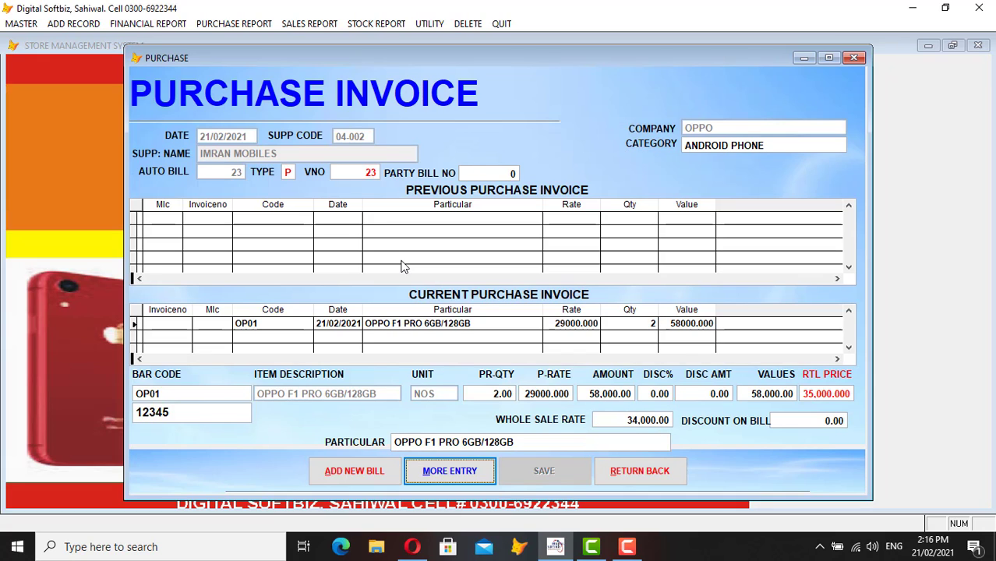
- Add 2 SAMSUNG S5 at 18000, totalling 36,000, then close the invoice
{"action": "key", "text": "Return"}
{"action": "key", "text": "Return"}
{"action": "type", "text": "A"}
{"action": "key", "text": "Return"}
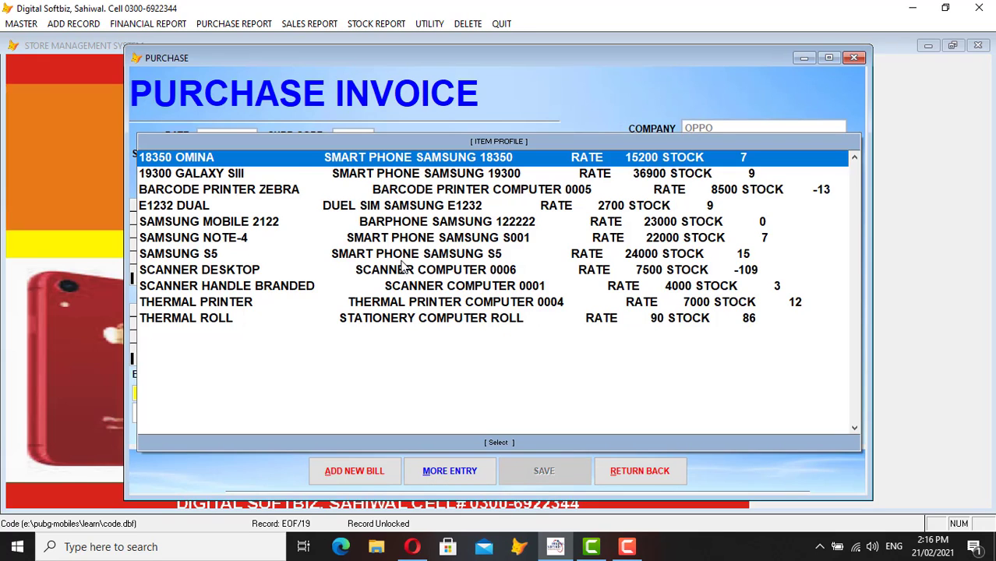
{"action": "key", "text": "Down"}
{"action": "key", "text": "Down"}
{"action": "key", "text": "Down"}
{"action": "key", "text": "Down"}
{"action": "key", "text": "Down"}
{"action": "key", "text": "Down"}
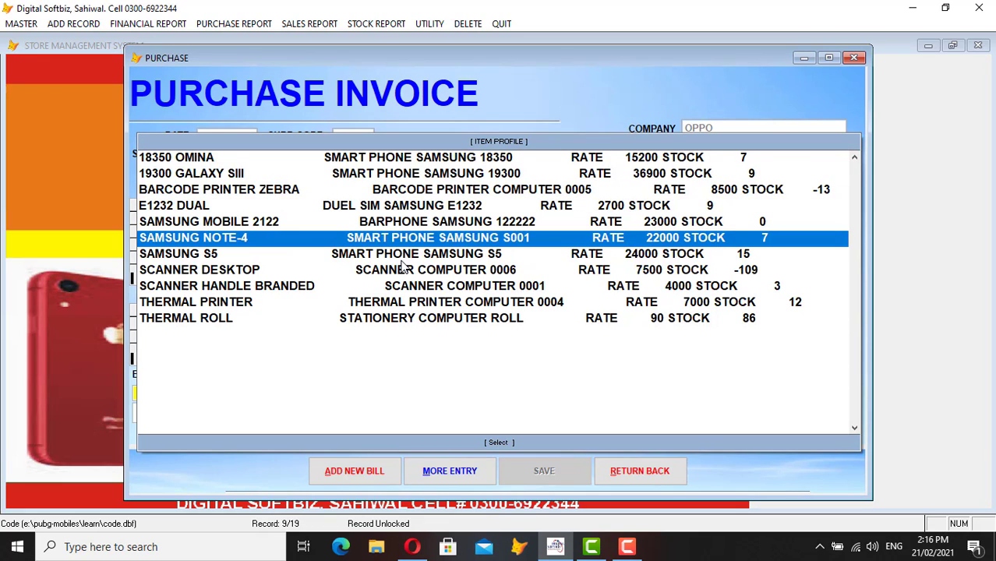
{"action": "key", "text": "Return"}
{"action": "key", "text": "Return"}
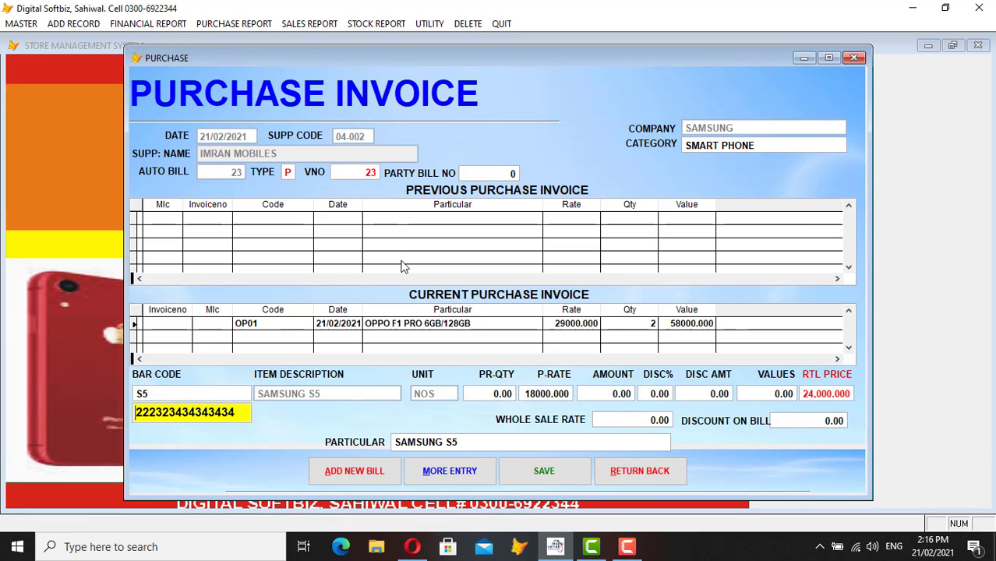
{"action": "key", "text": "Return"}
{"action": "type", "text": "2"}
{"action": "key", "text": "Return"}
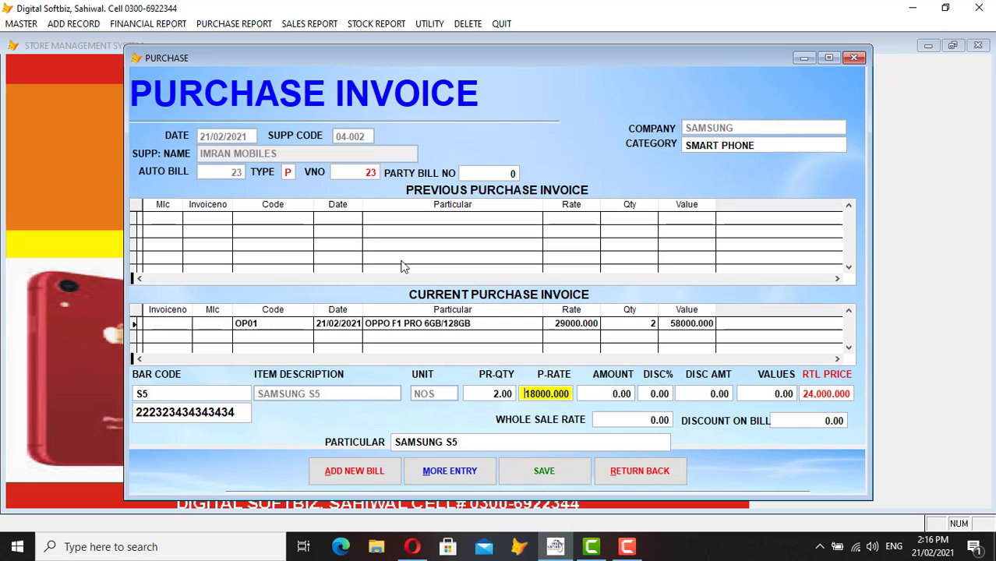
{"action": "key", "text": "Return"}
{"action": "key", "text": "Return"}
{"action": "key", "text": "Return"}
{"action": "key", "text": "Return"}
{"action": "key", "text": "Return"}
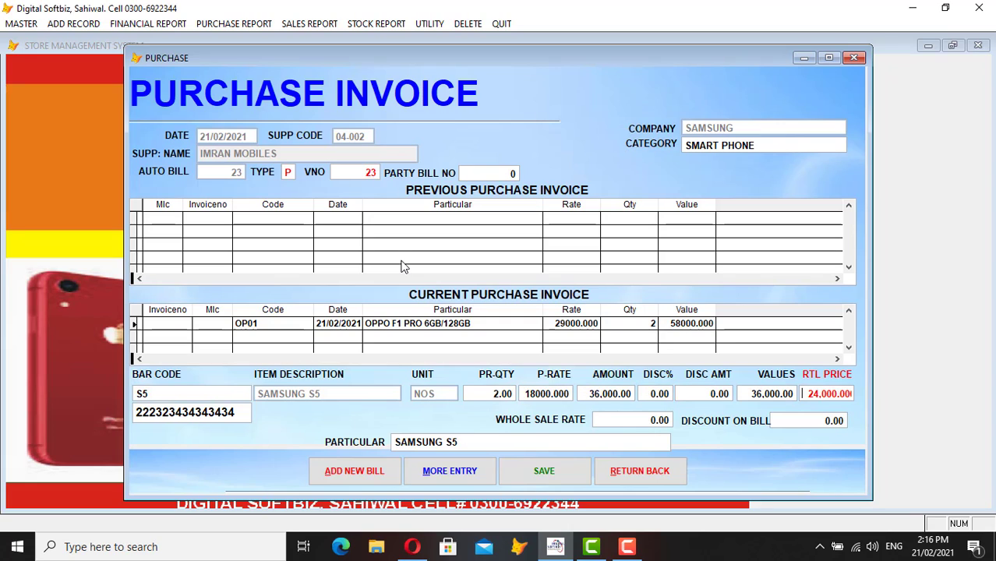
{"action": "key", "text": "Return"}
{"action": "key", "text": "Return"}
{"action": "key", "text": "Return"}
{"action": "key", "text": "Return"}
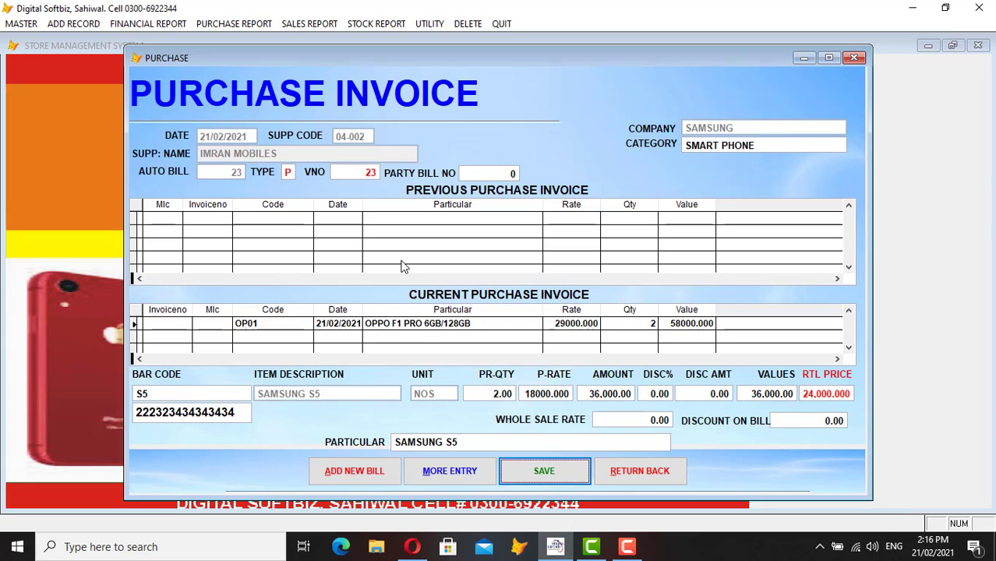
{"action": "key", "text": "Return"}
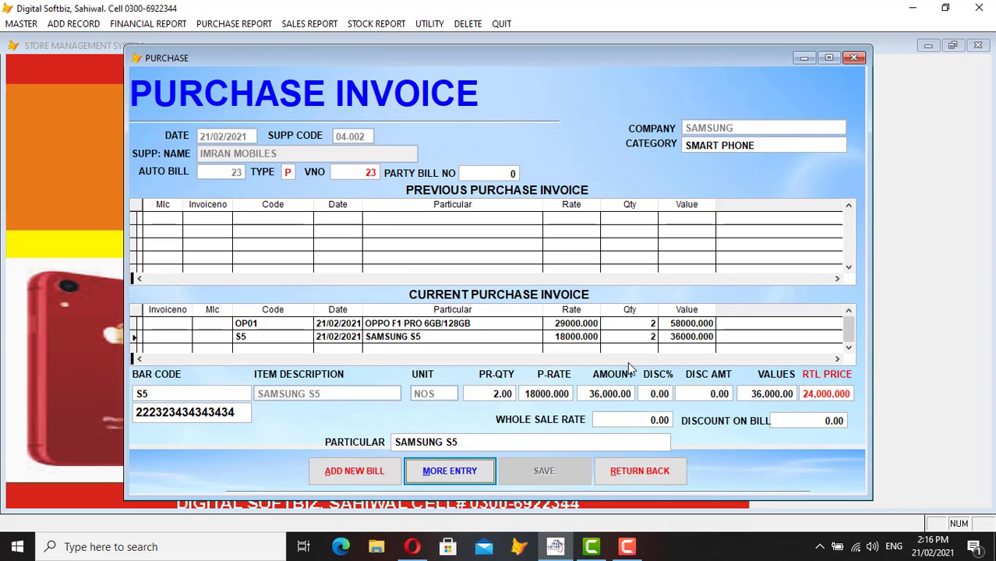
{"action": "left_click", "coordinate": [634, 473]}
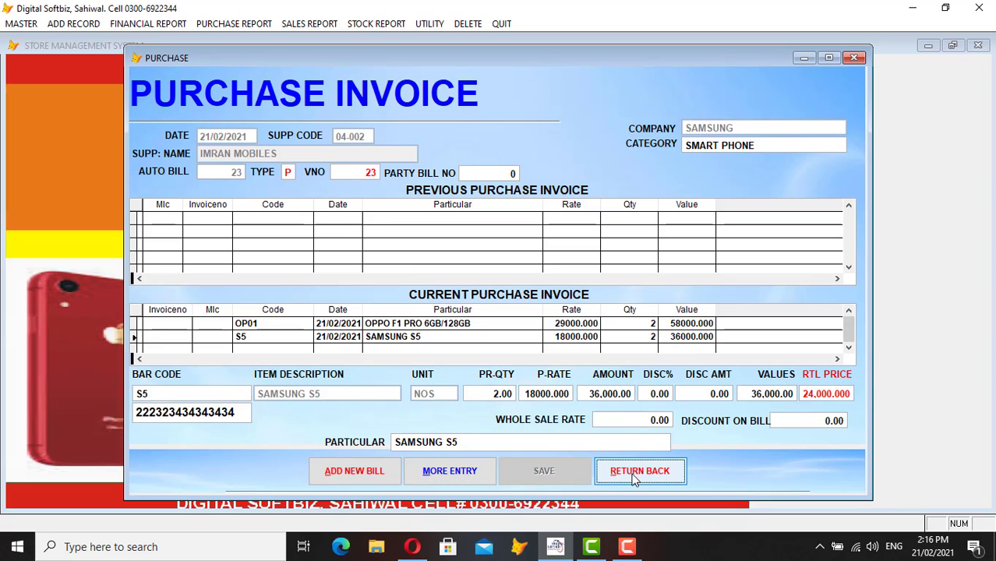
{"action": "left_click", "coordinate": [185, 24]}
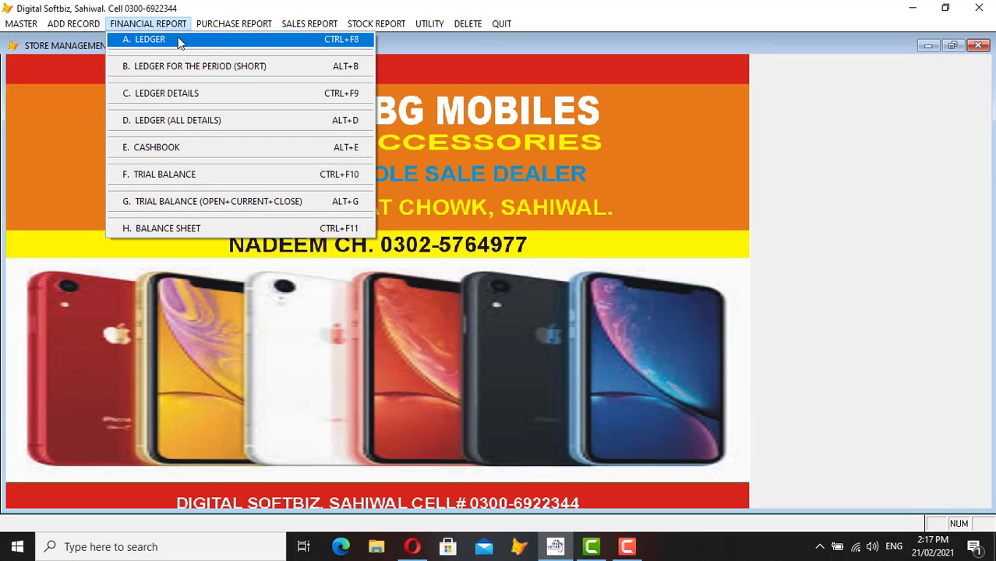
{"action": "left_click", "coordinate": [195, 39]}
{"action": "key", "text": "Return"}
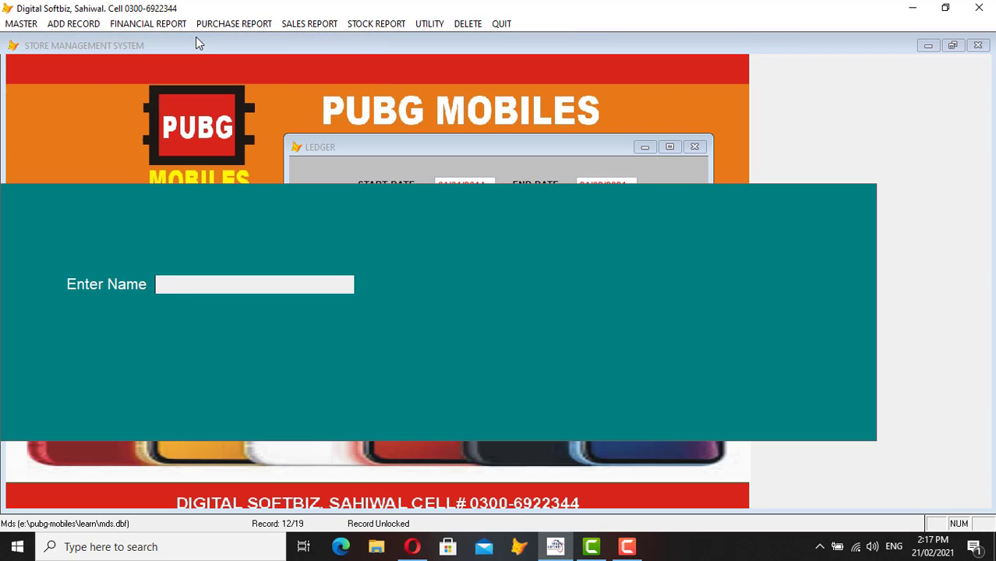
{"action": "type", "text": "IMRAN"}
{"action": "key", "text": "Return"}
{"action": "key", "text": "Return"}
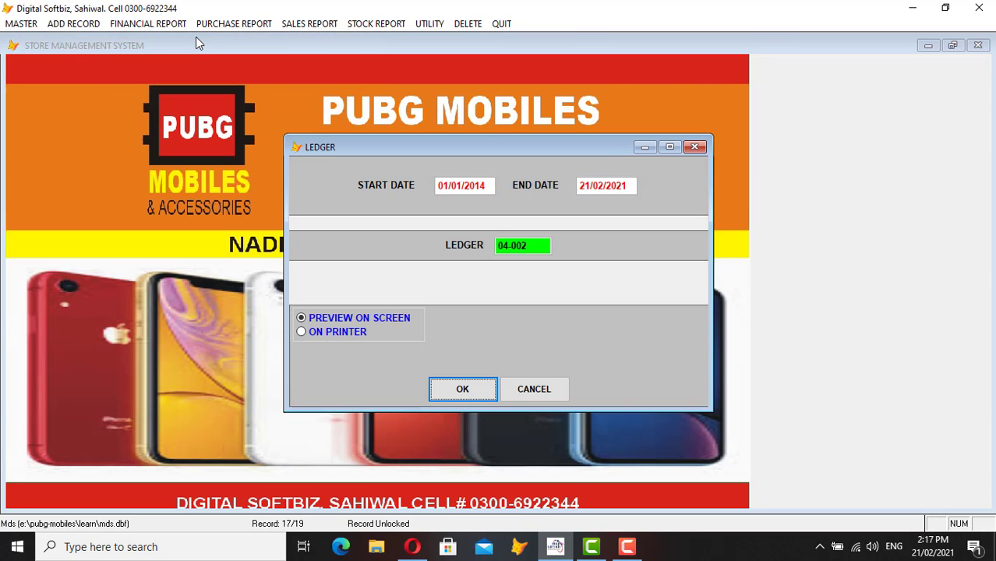
{"action": "key", "text": "Return"}
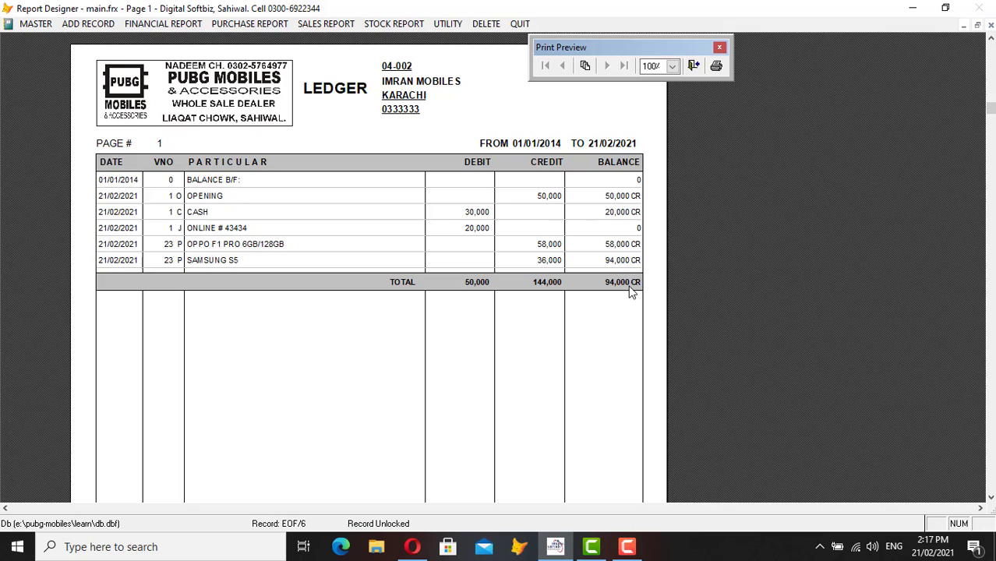
{"action": "key", "text": "Escape"}
{"action": "key", "text": "Escape"}
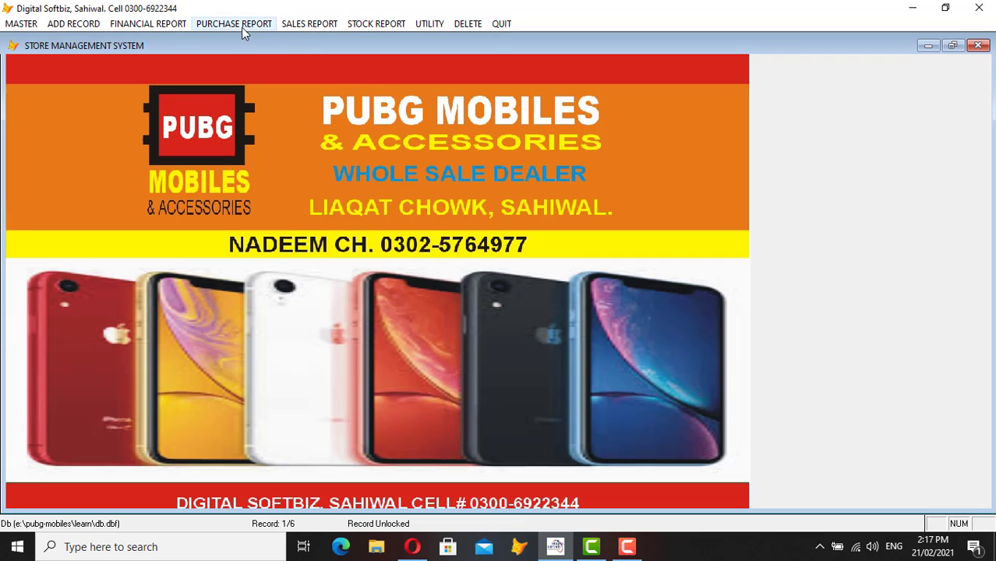
{"action": "left_click", "coordinate": [242, 27]}
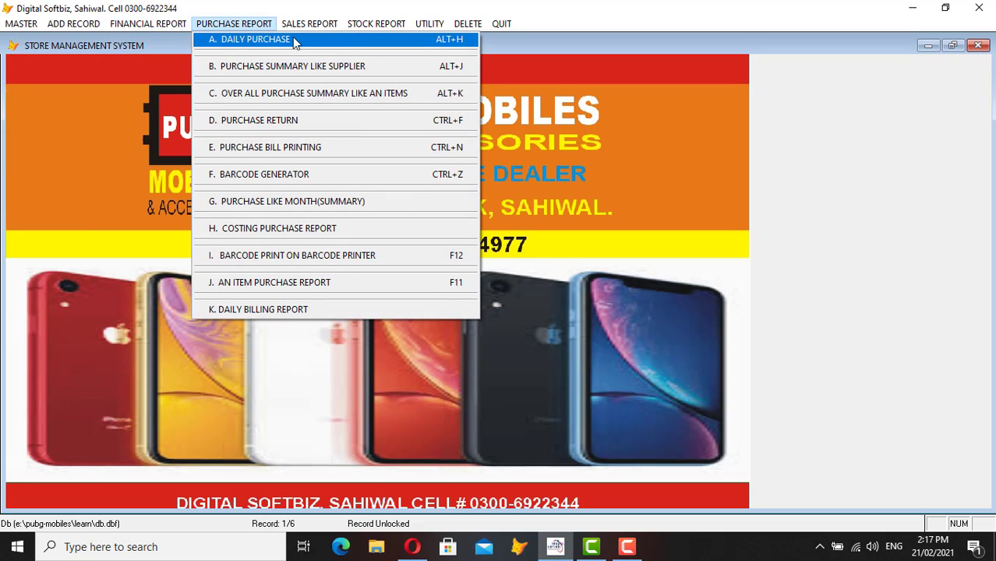
{"action": "left_click", "coordinate": [276, 40]}
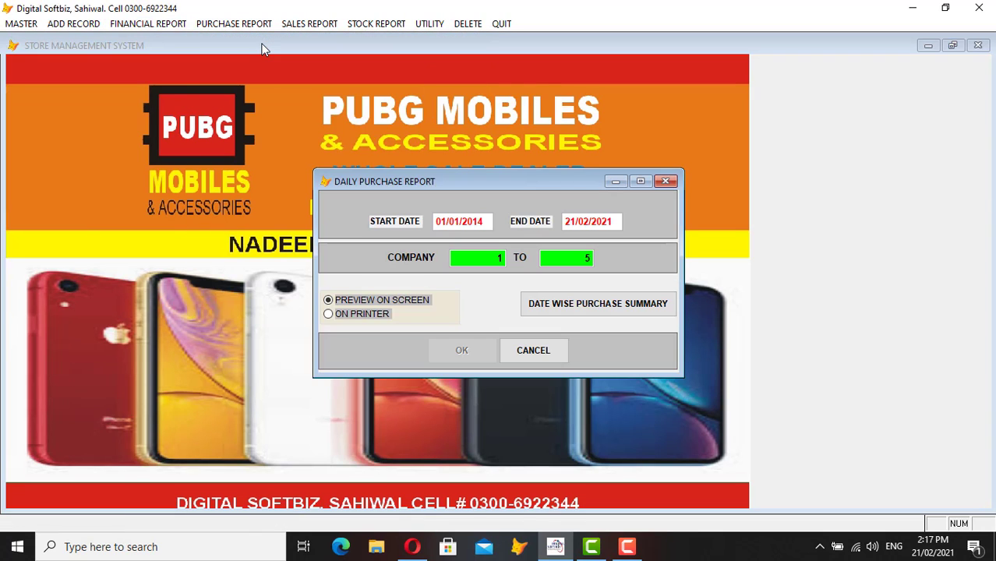
{"action": "type", "text": "20"}
{"action": "key", "text": "Return"}
{"action": "key", "text": "Return"}
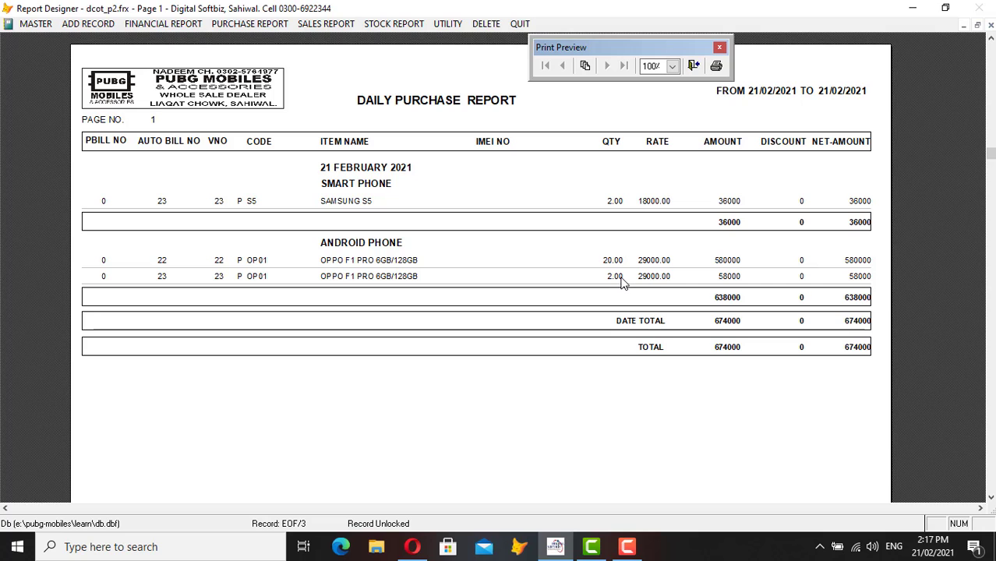
{"action": "key", "text": "Escape"}
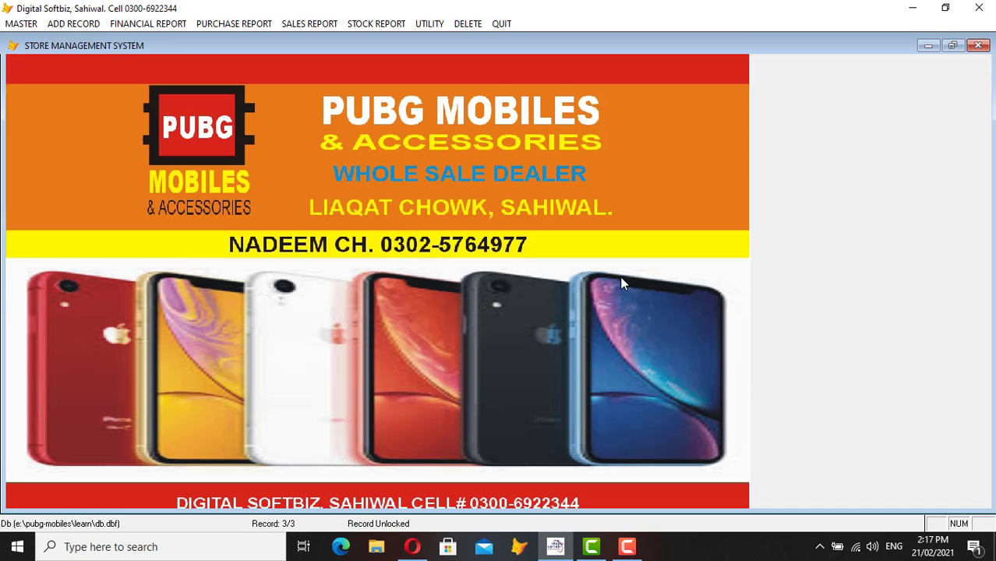
- Preview the supplier-wise purchase summary with start date 20, showing IMRAN MOBILES at 94000
{"action": "left_click", "coordinate": [255, 24]}
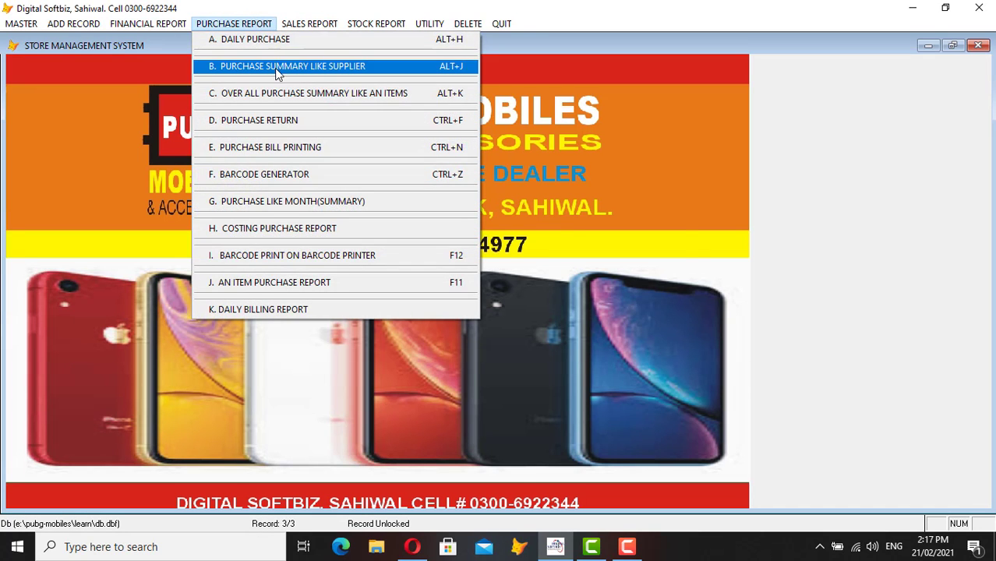
{"action": "left_click", "coordinate": [274, 68]}
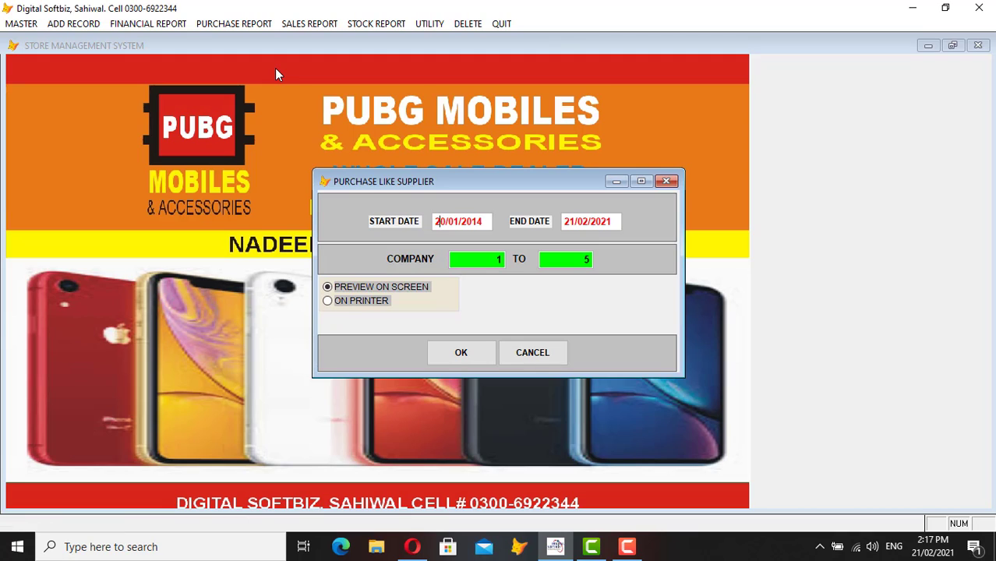
{"action": "type", "text": "20"}
{"action": "key", "text": "Return"}
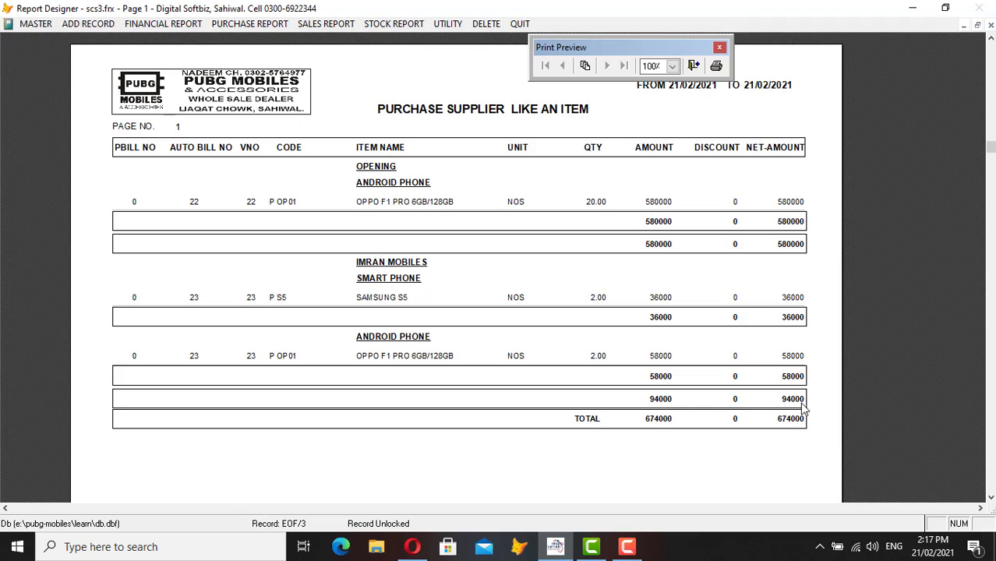
{"action": "key", "text": "Escape"}
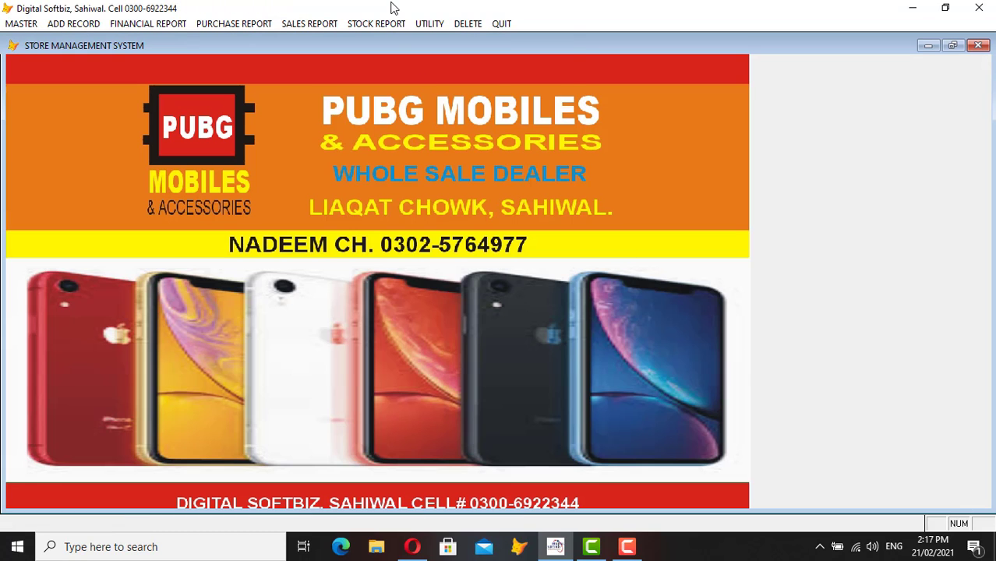
{"action": "left_click", "coordinate": [376, 24]}
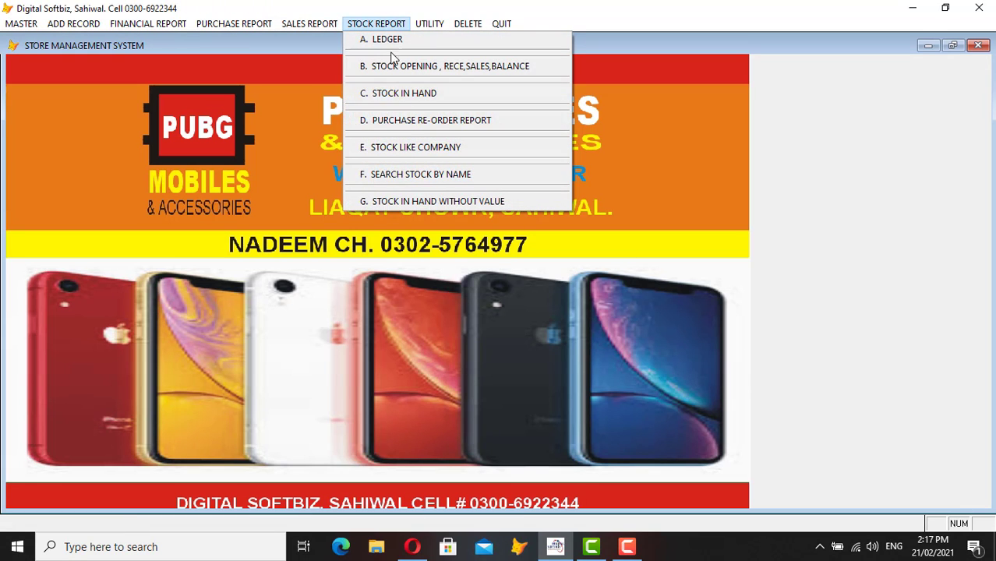
{"action": "left_click", "coordinate": [422, 96]}
{"action": "key", "text": "Return"}
{"action": "key", "text": "Return"}
{"action": "key", "text": "Return"}
{"action": "key", "text": "Return"}
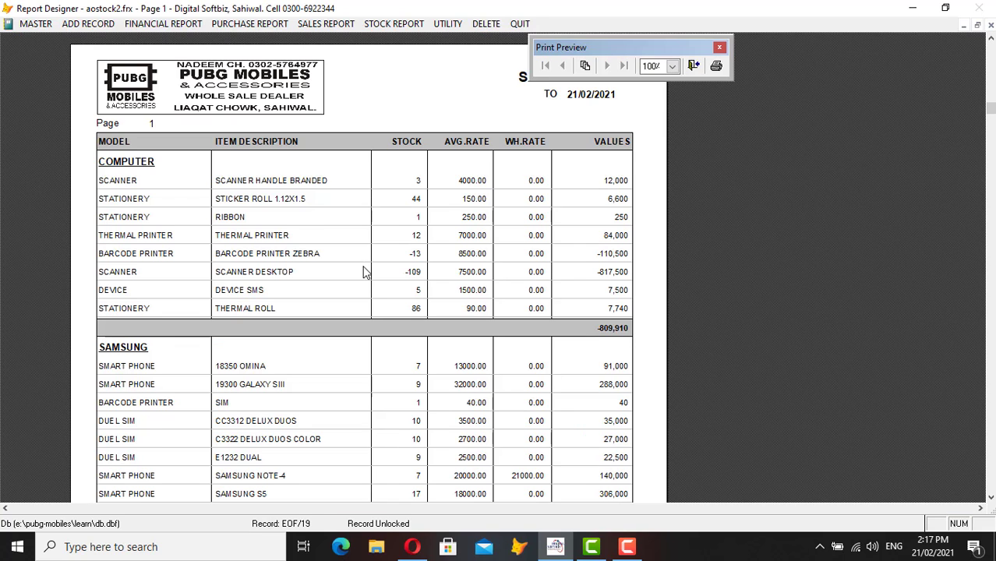
{"action": "scroll", "coordinate": [365, 270], "scroll_direction": "down", "scroll_amount": 3}
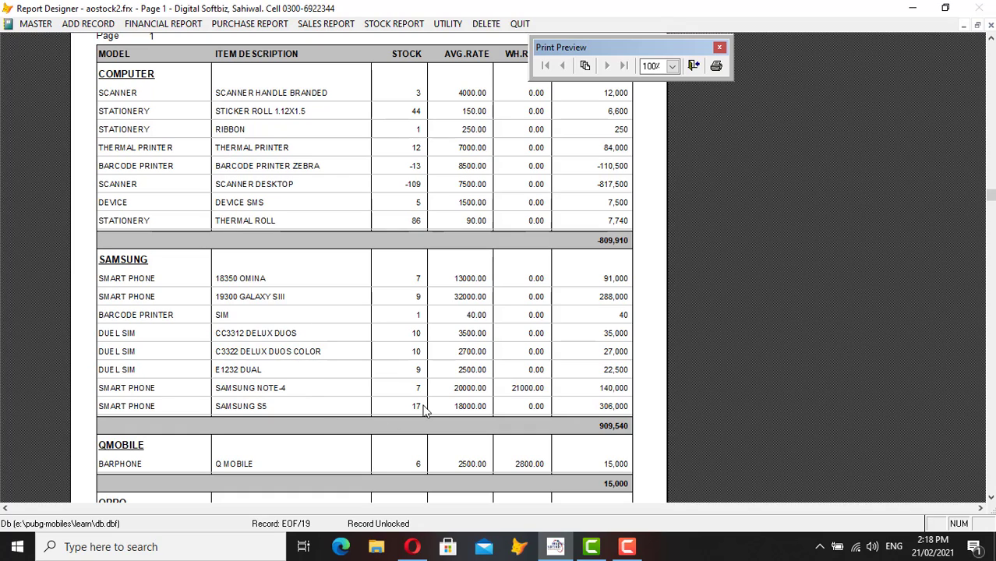
{"action": "scroll", "coordinate": [330, 438], "scroll_direction": "down", "scroll_amount": 2}
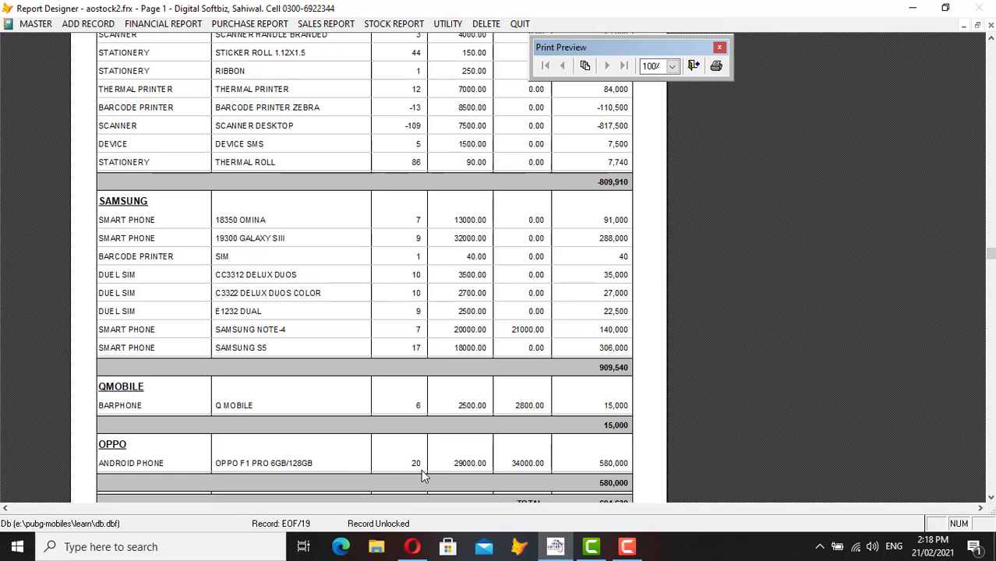
{"action": "key", "text": "Escape"}
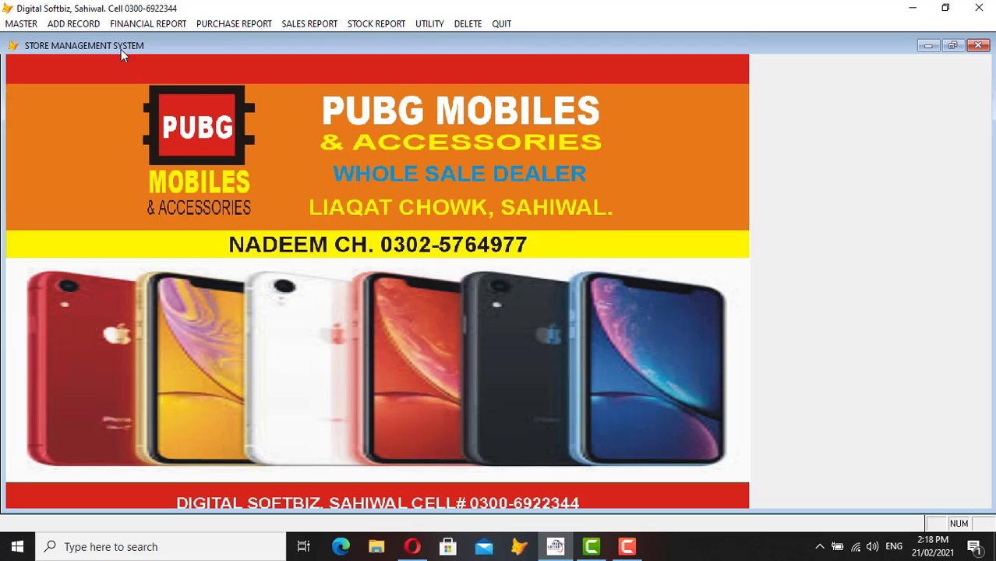
{"action": "left_click", "coordinate": [68, 24]}
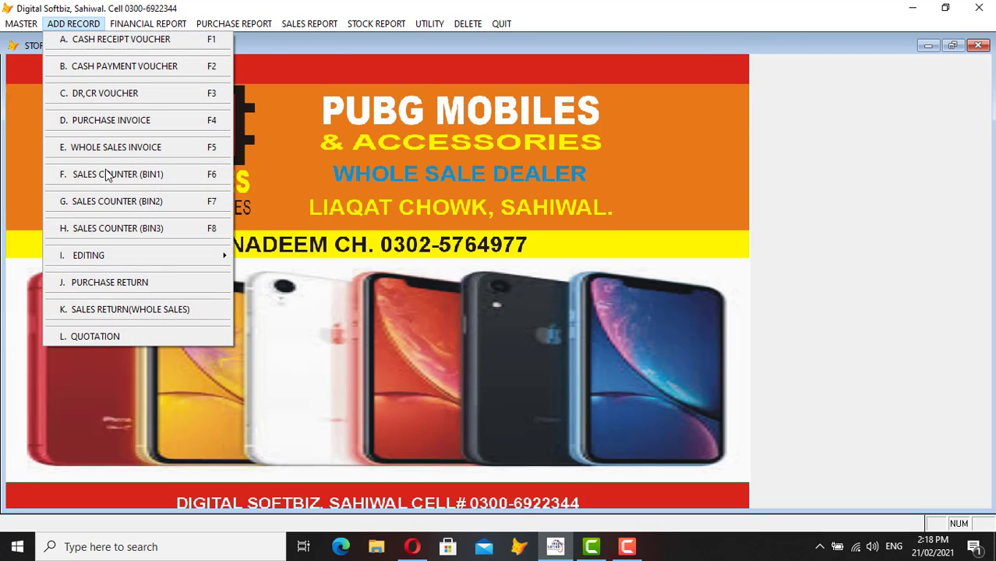
{"action": "mouse_move", "coordinate": [160, 258]}
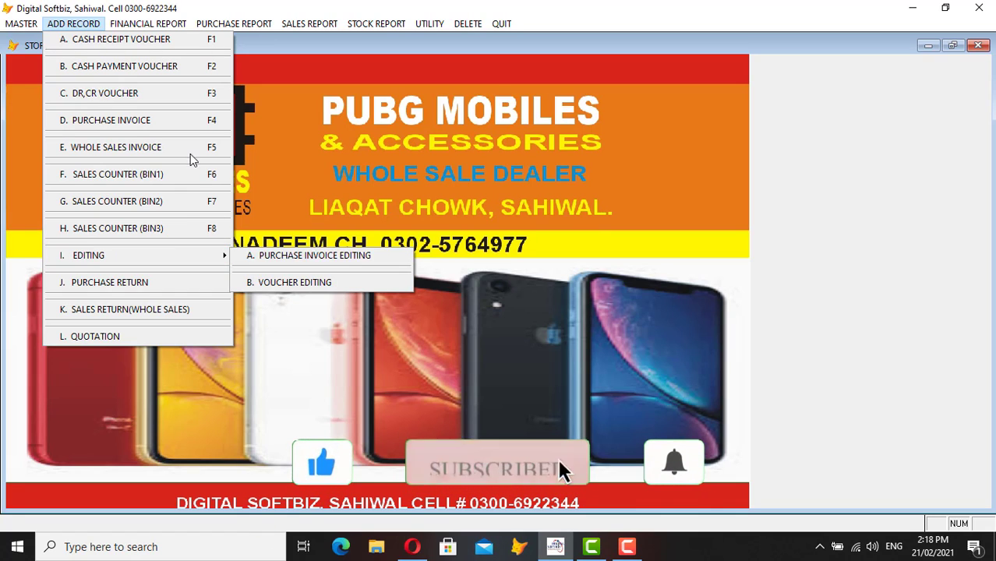
{"action": "left_click", "coordinate": [137, 287]}
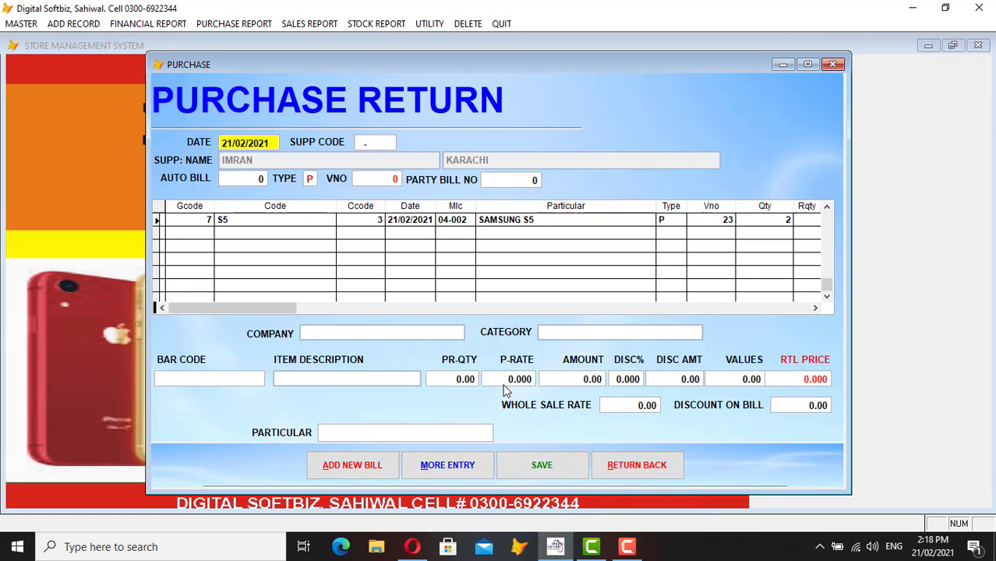
{"action": "left_click", "coordinate": [635, 466]}
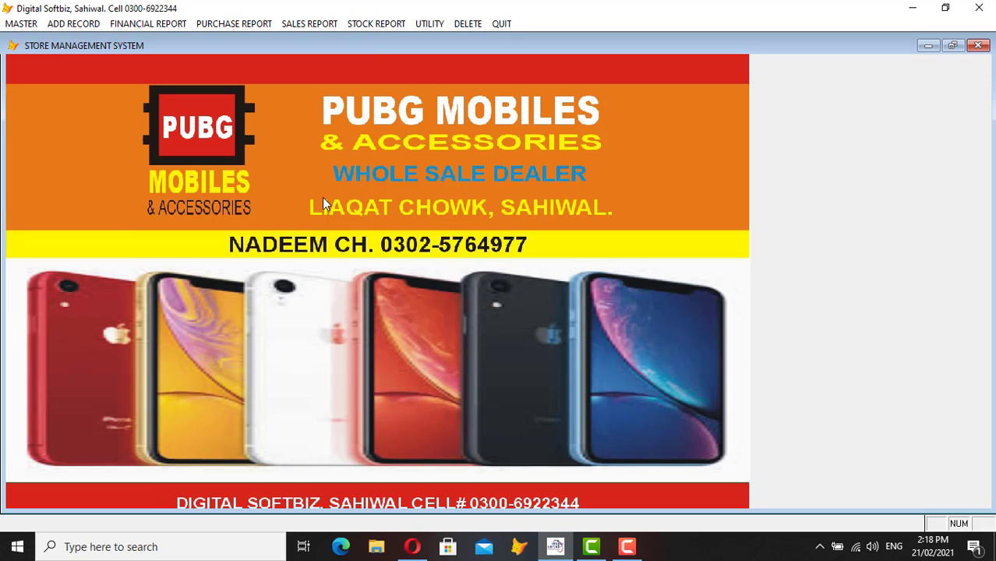
{"action": "left_click", "coordinate": [131, 23]}
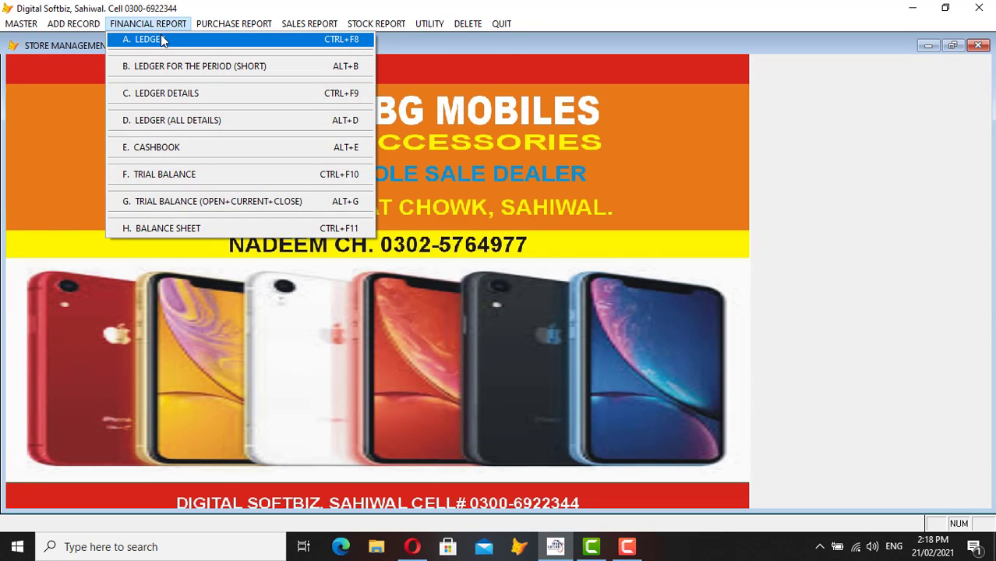
{"action": "mouse_move", "coordinate": [73, 24]}
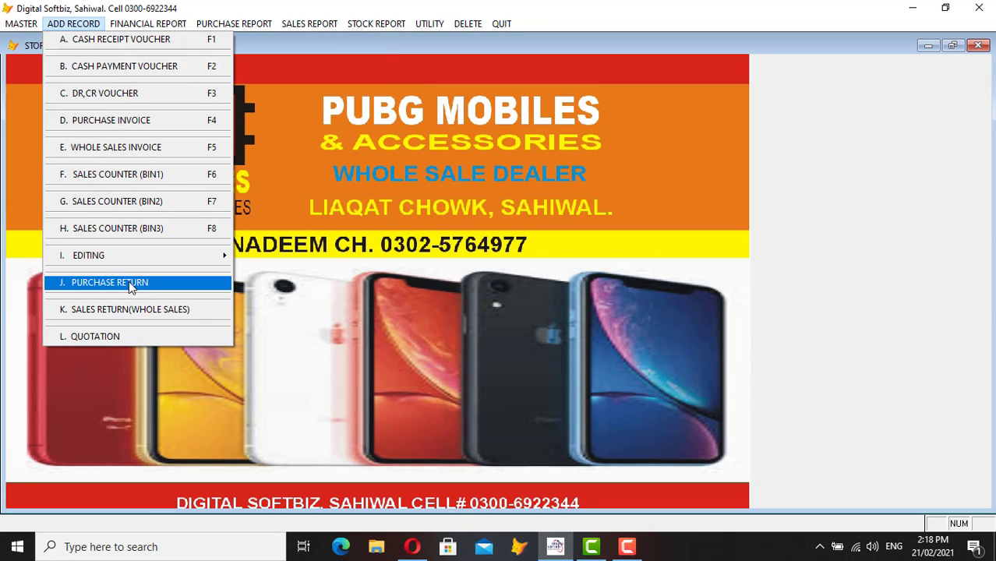
{"action": "mouse_move", "coordinate": [134, 27]}
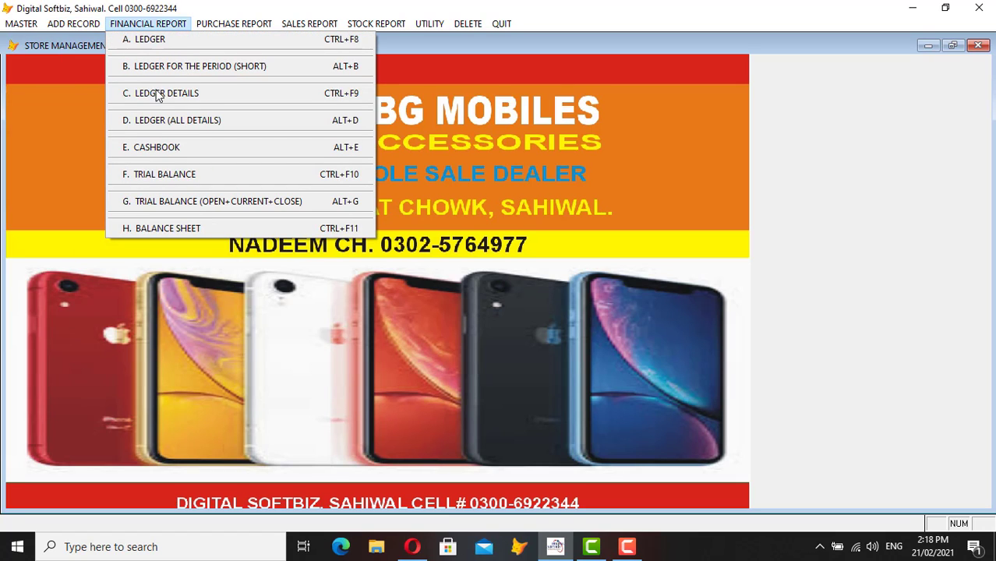
{"action": "left_click", "coordinate": [197, 92]}
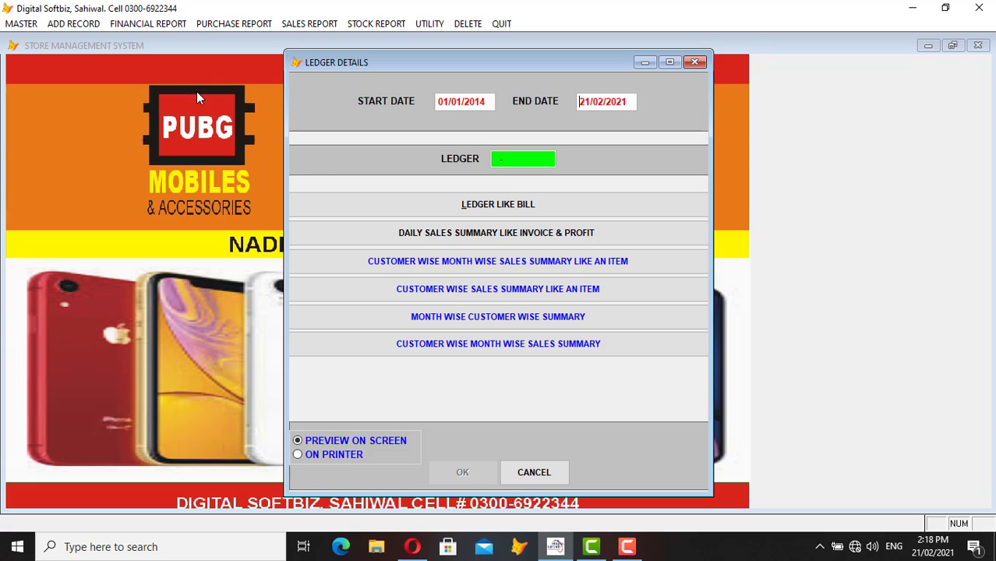
{"action": "type", "text": "IMR"}
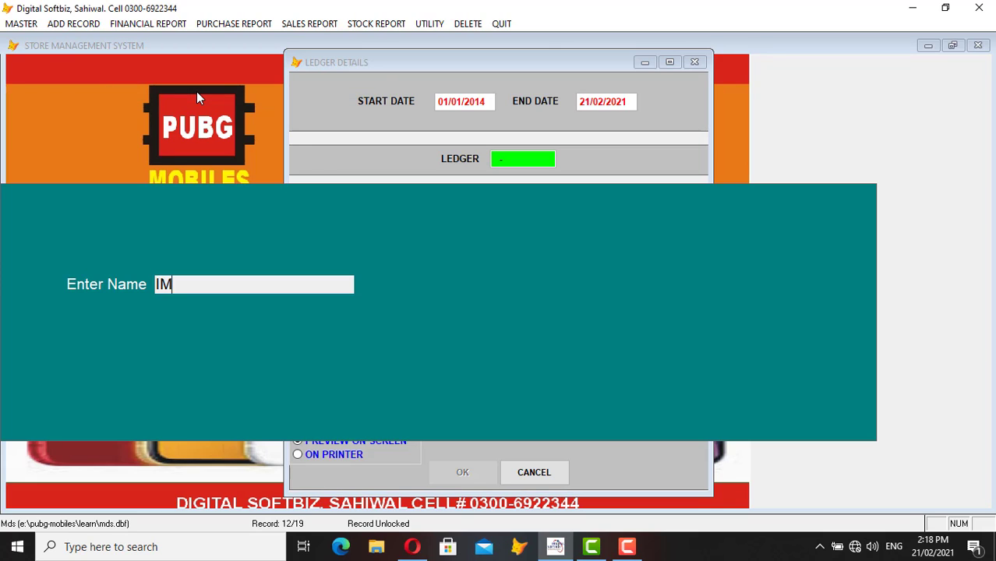
{"action": "key", "text": "Return"}
{"action": "key", "text": "Return"}
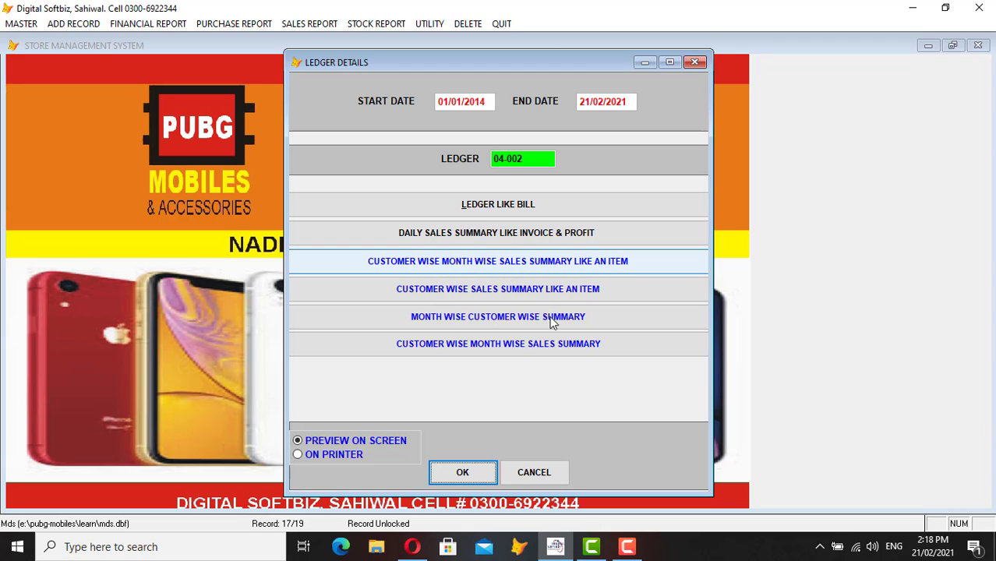
{"action": "left_click", "coordinate": [462, 472]}
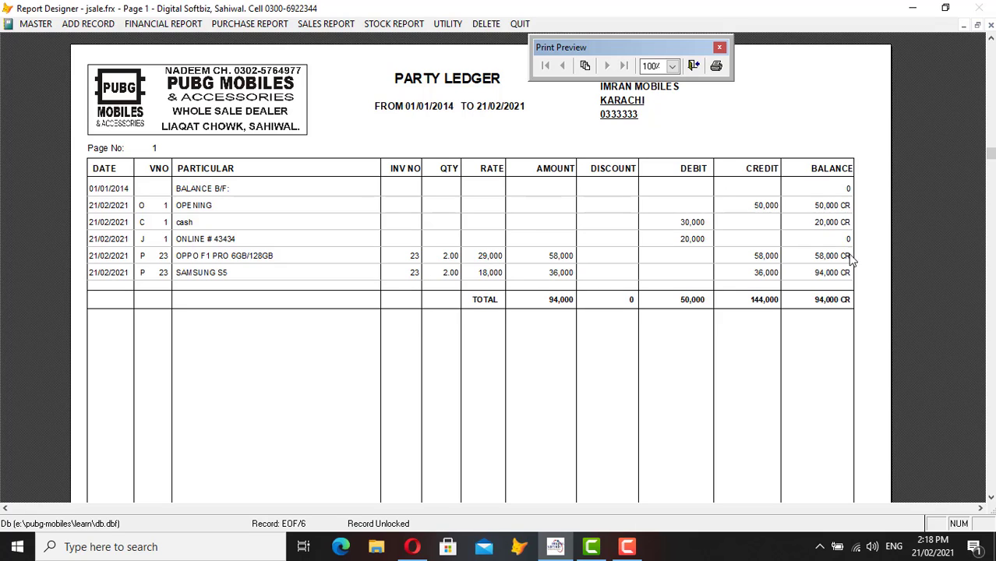
{"action": "key", "text": "Escape"}
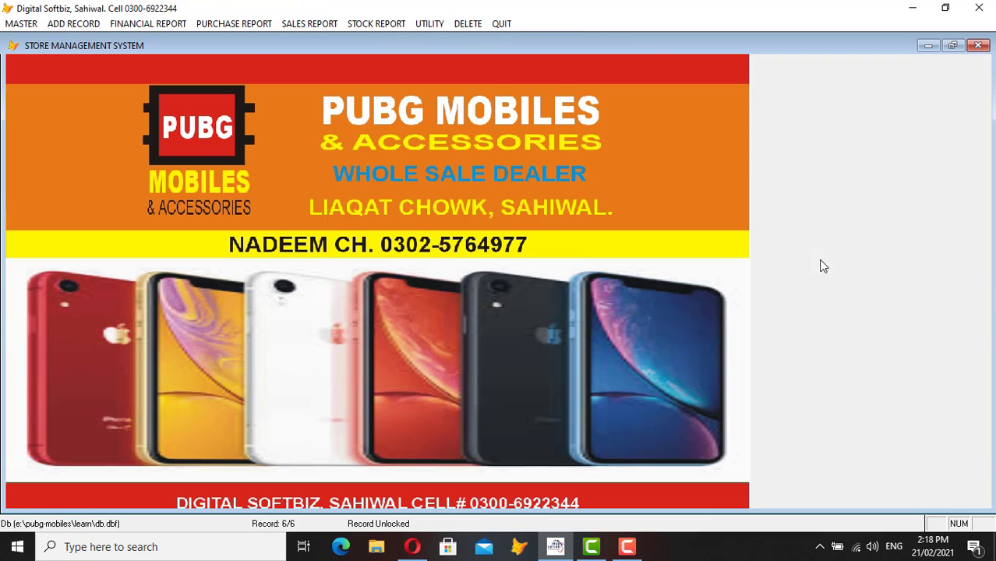
- Preview the E. CASHBOOK report: 40000 receipt, 30000 payment, balance cash 10160464
{"action": "left_click", "coordinate": [165, 21]}
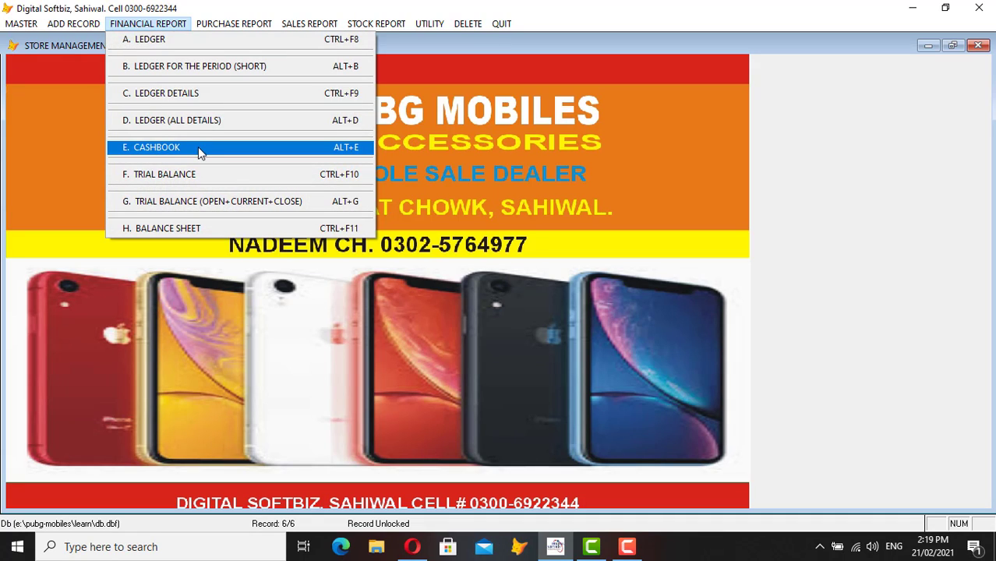
{"action": "left_click", "coordinate": [187, 149]}
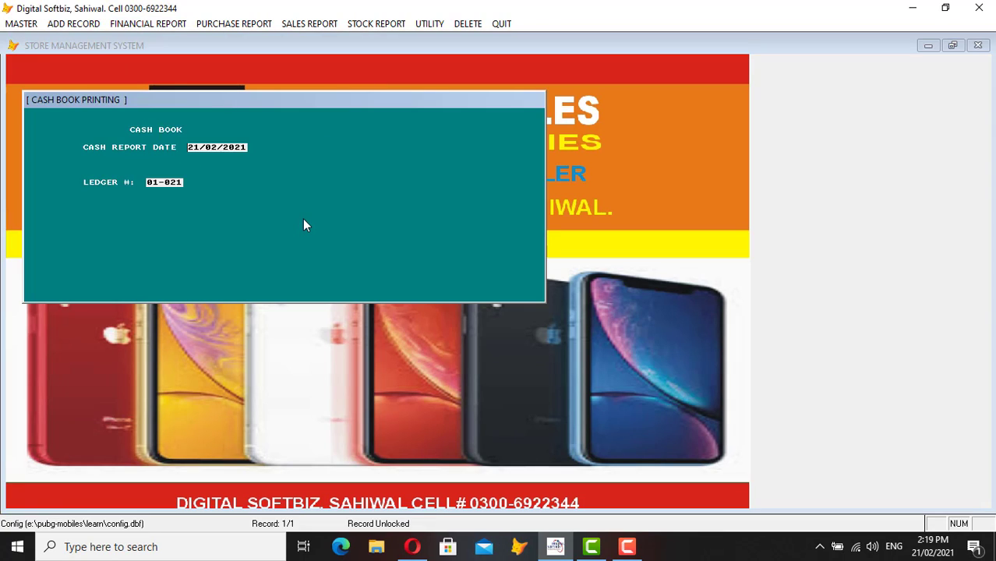
{"action": "key", "text": "Return"}
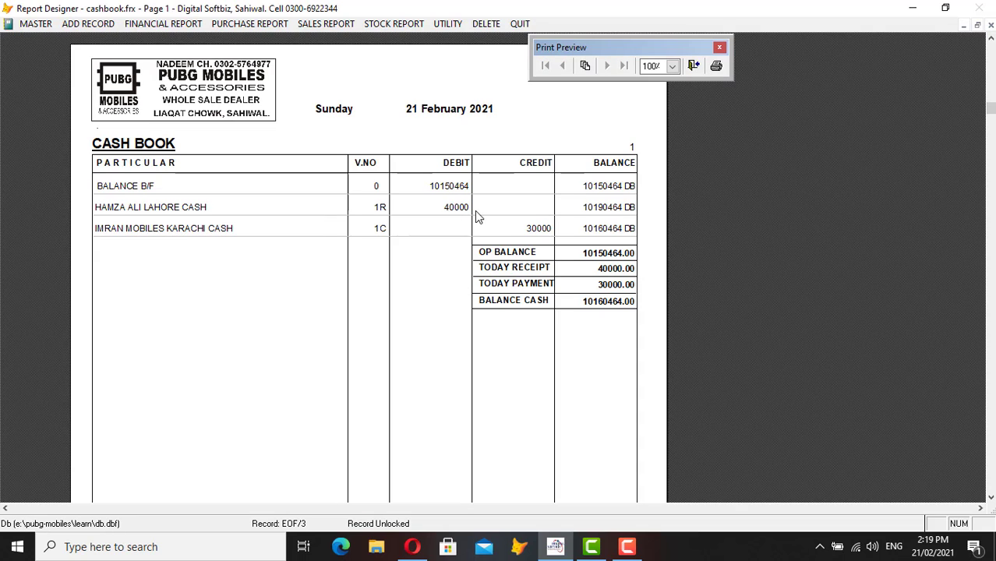
- Preview the F. TRIAL BALANCE report, showing payables 94,000 CR and sales 10,574,814 CR
{"action": "key", "text": "Escape"}
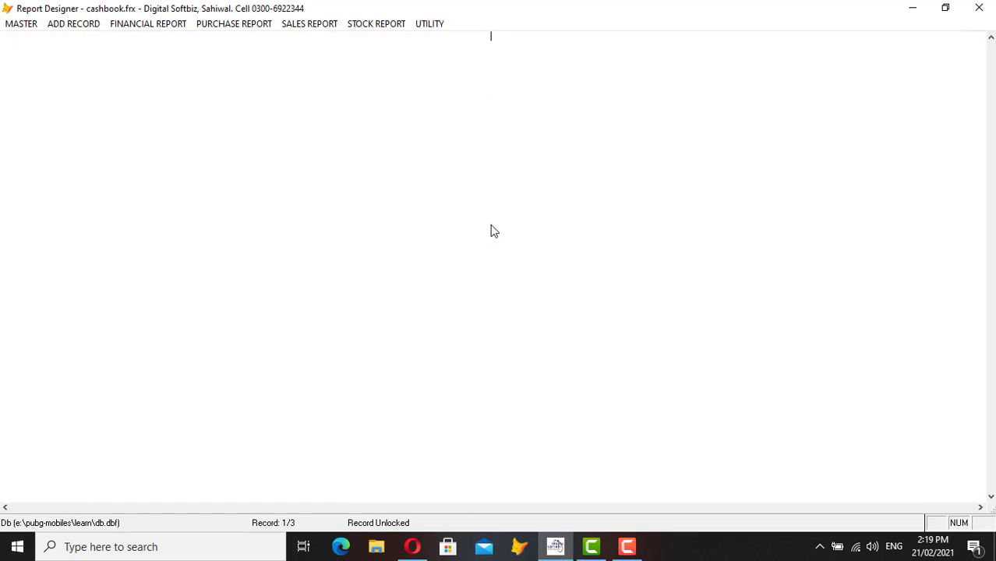
{"action": "left_click", "coordinate": [156, 24]}
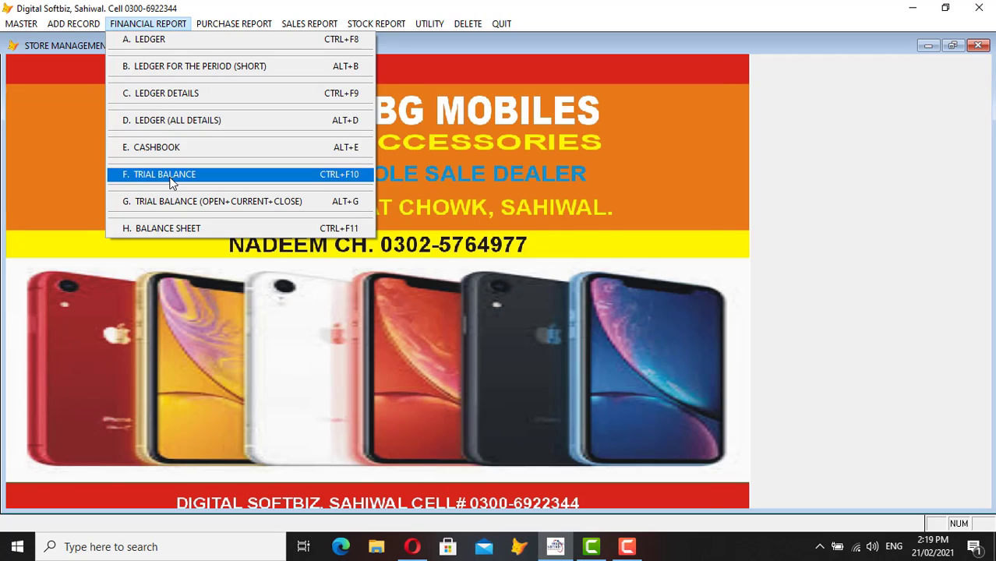
{"action": "left_click", "coordinate": [201, 173]}
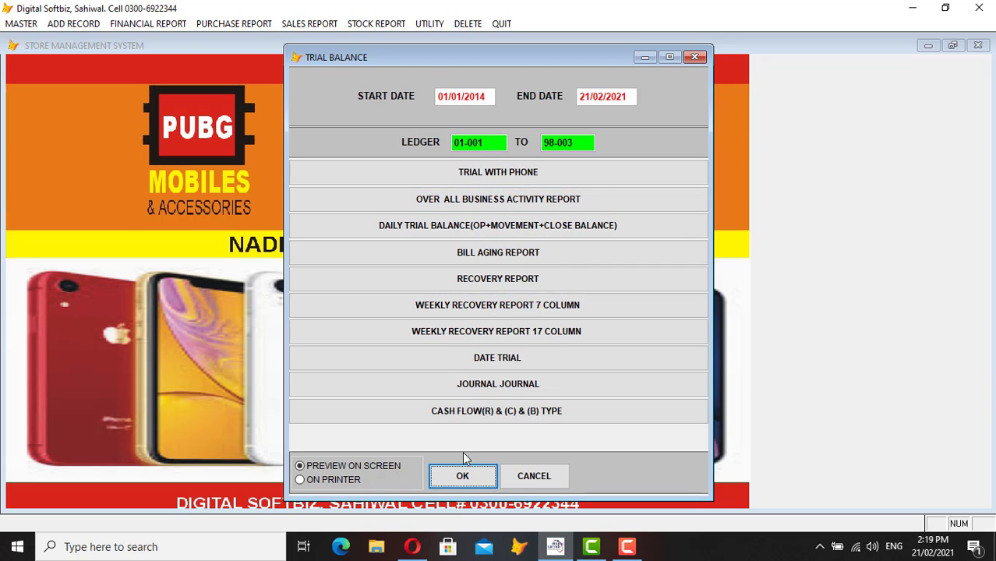
{"action": "left_click", "coordinate": [464, 476]}
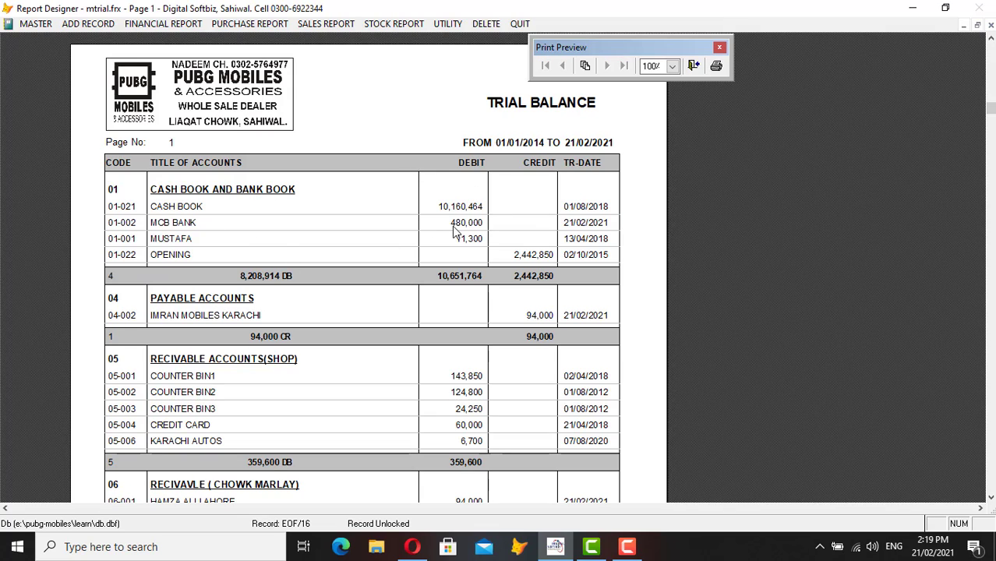
{"action": "scroll", "coordinate": [266, 234], "scroll_direction": "down", "scroll_amount": 3}
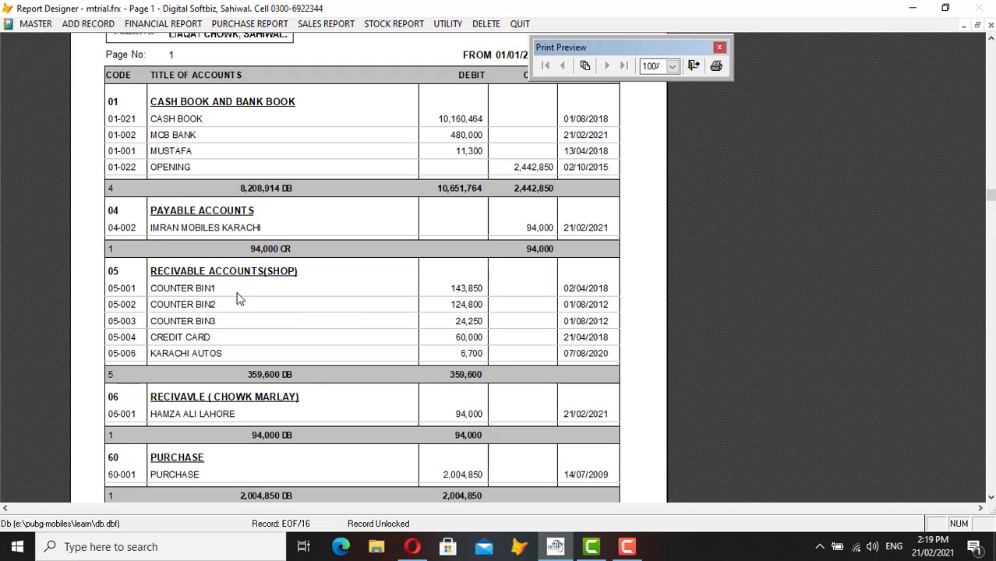
{"action": "scroll", "coordinate": [492, 360], "scroll_direction": "down", "scroll_amount": 1}
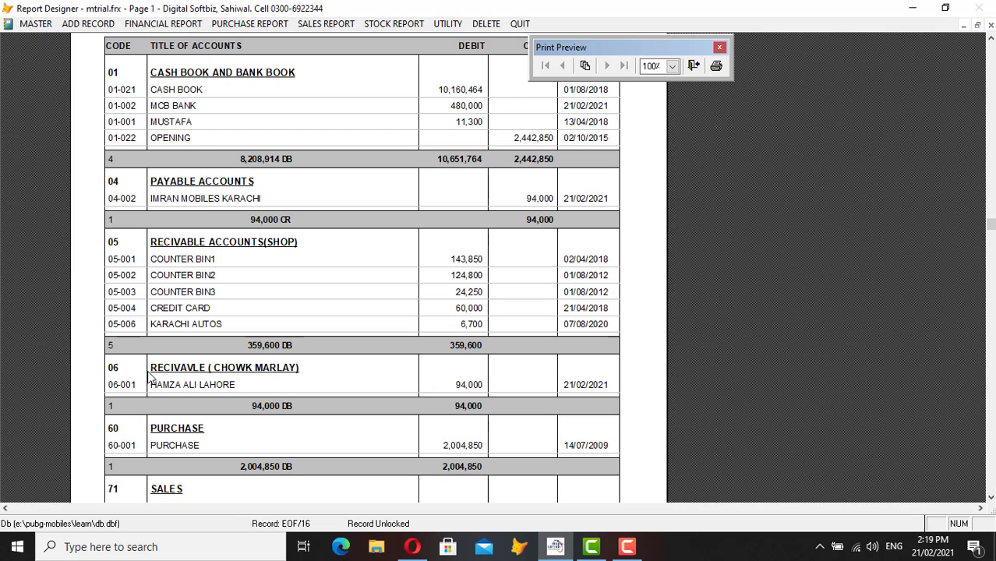
{"action": "scroll", "coordinate": [311, 389], "scroll_direction": "down", "scroll_amount": 2}
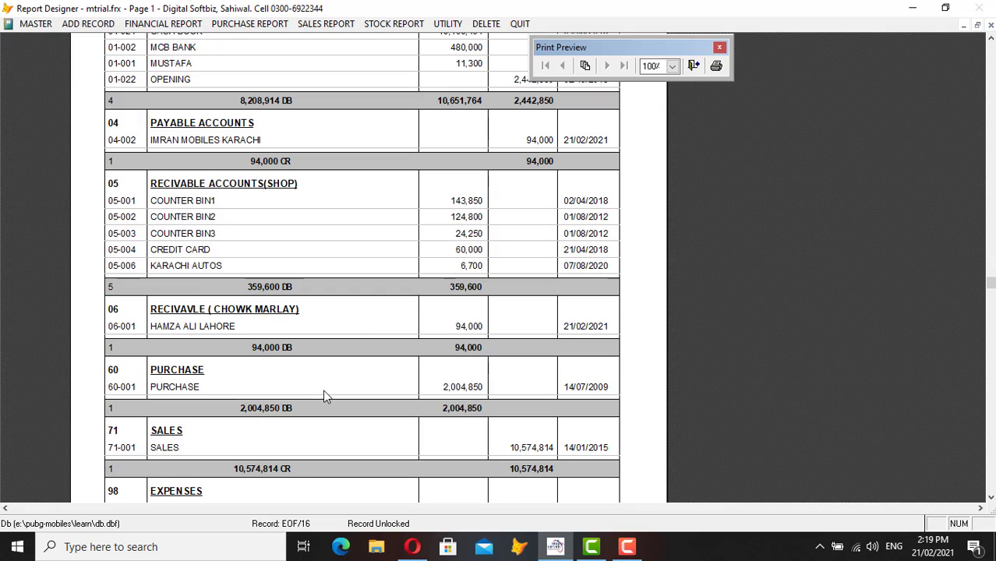
{"action": "scroll", "coordinate": [366, 335], "scroll_direction": "down", "scroll_amount": 2}
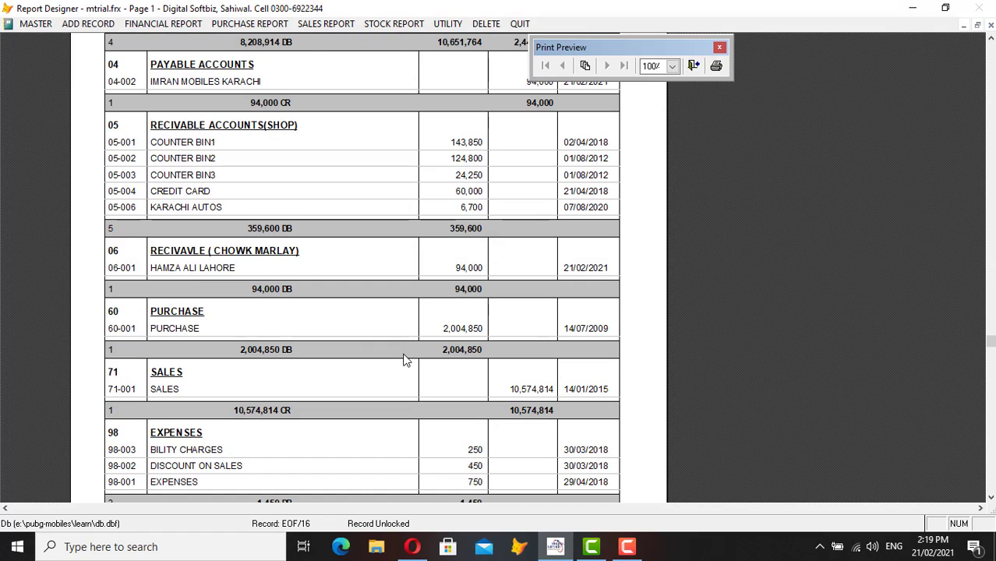
{"action": "key", "text": "Escape"}
{"action": "key", "text": "Escape"}
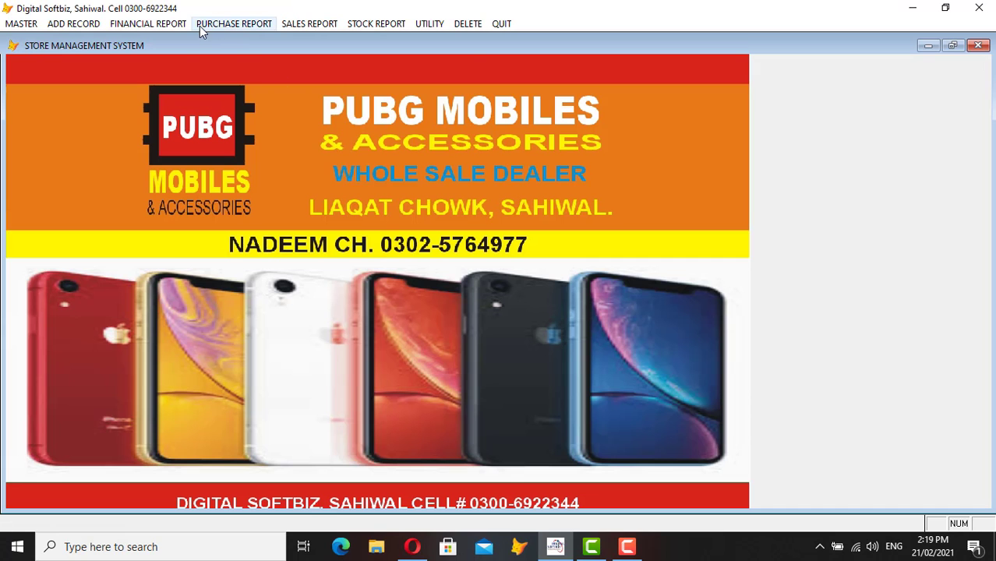
- Search 'IMR' and preview the 04-002 IMRAN MOBILES ledger on screen
{"action": "left_click", "coordinate": [201, 25]}
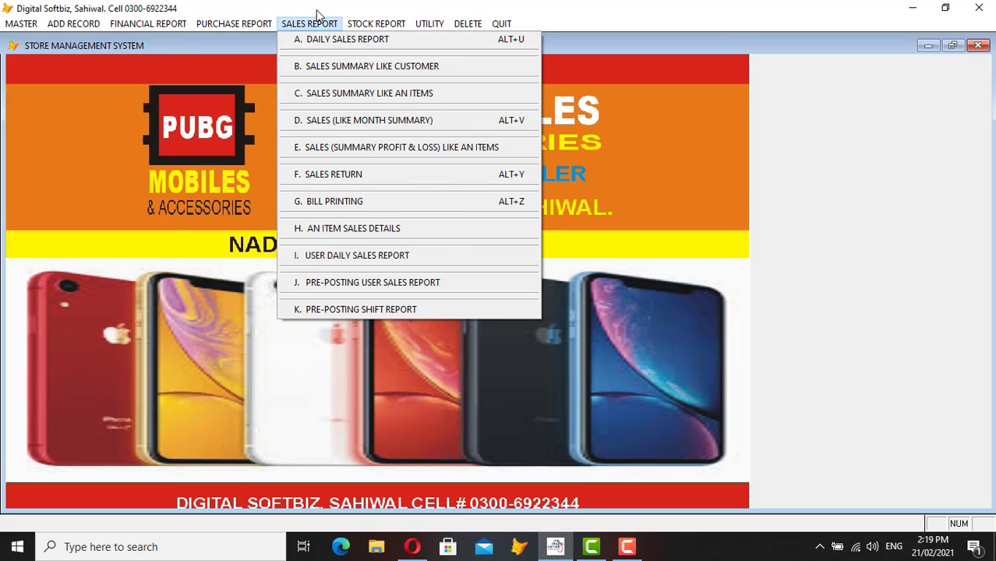
{"action": "mouse_move", "coordinate": [382, 25]}
{"action": "mouse_move", "coordinate": [429, 25]}
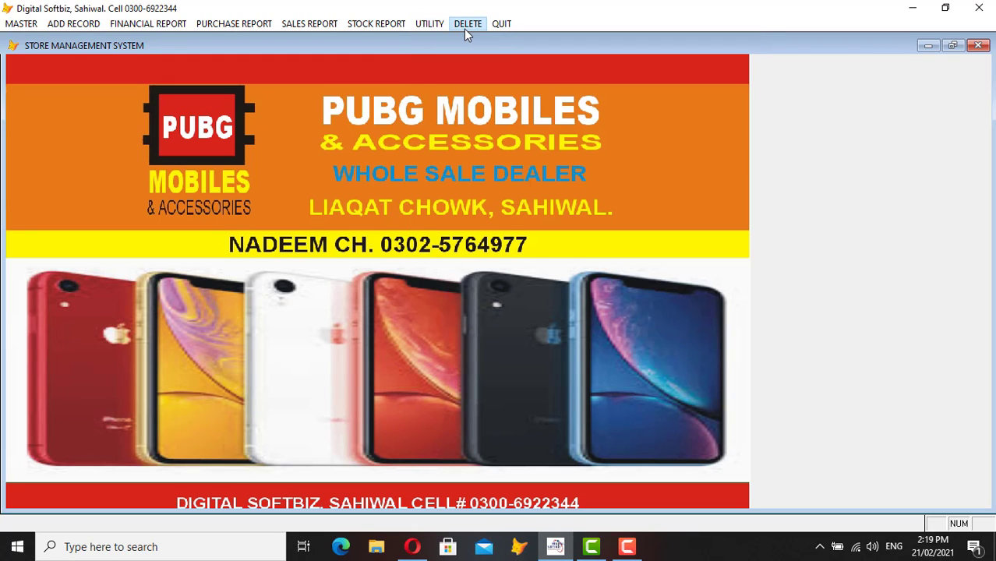
{"action": "mouse_move", "coordinate": [99, 32]}
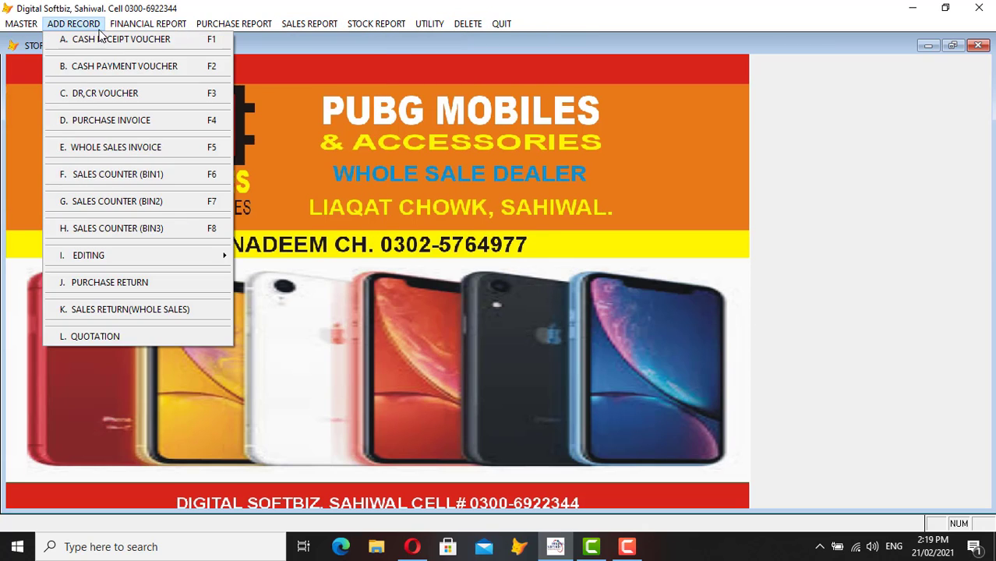
{"action": "left_click", "coordinate": [152, 37]}
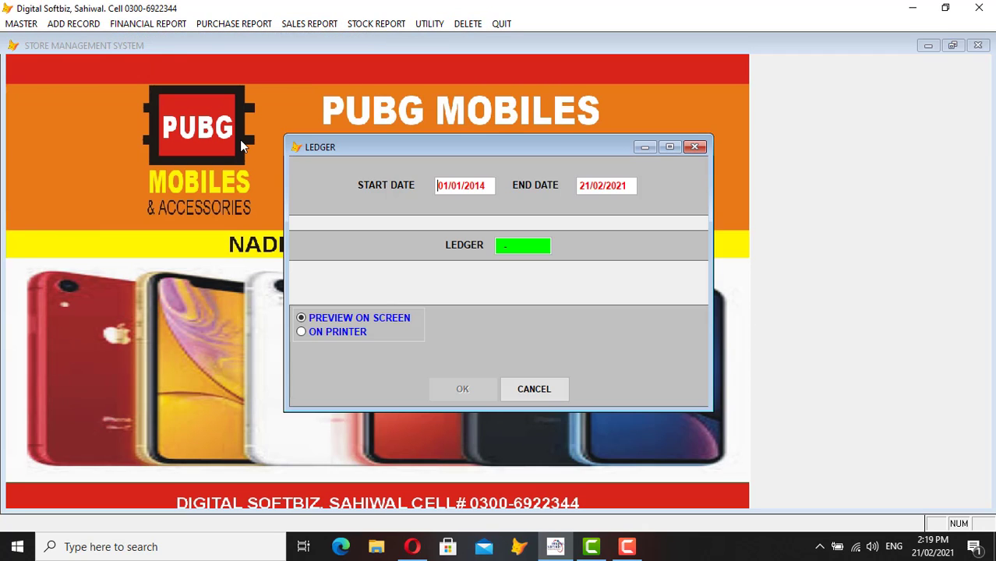
{"action": "key", "text": "Return"}
{"action": "type", "text": "IMR"}
{"action": "key", "text": "Return"}
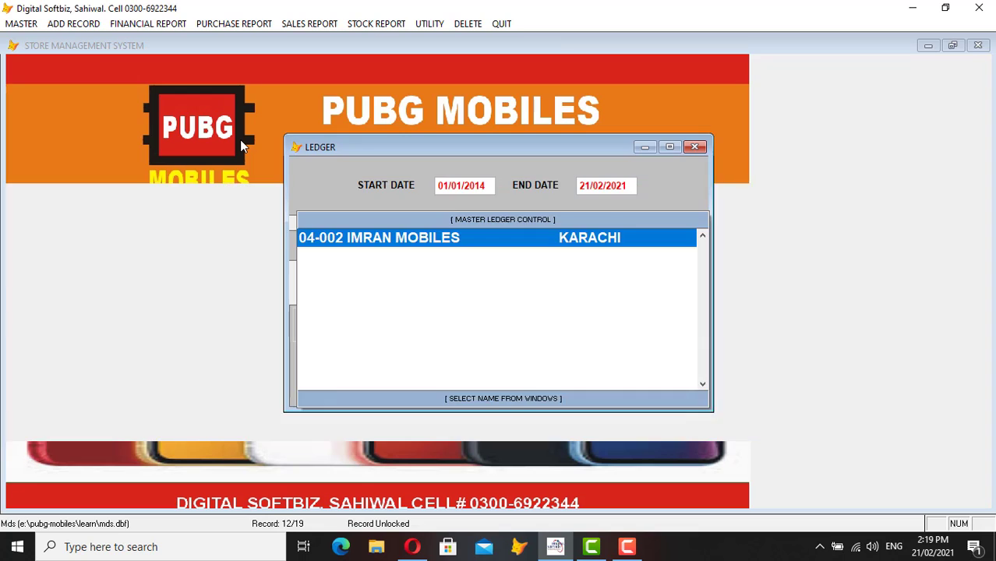
{"action": "key", "text": "Return"}
{"action": "key", "text": "Return"}
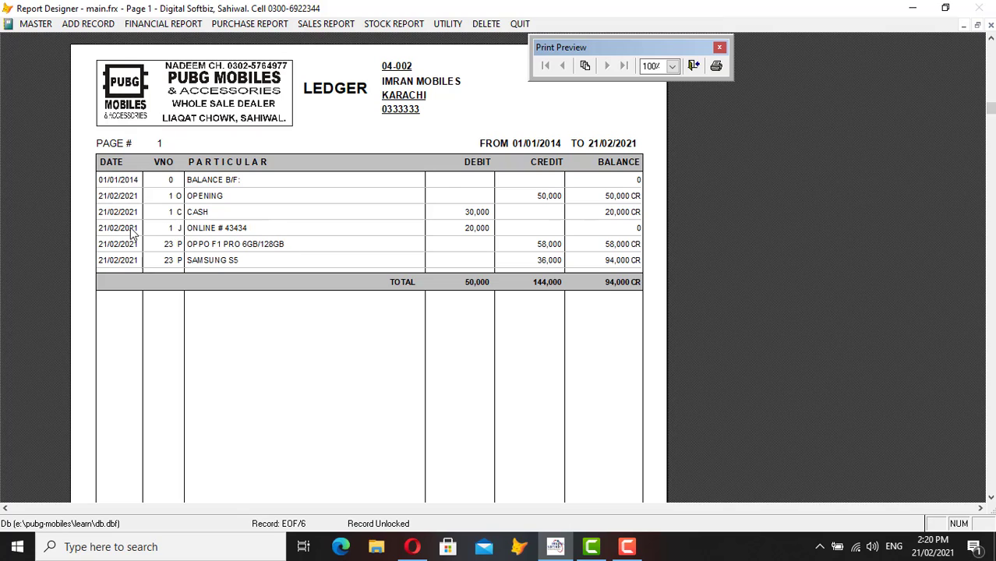
{"action": "key", "text": "Escape"}
{"action": "key", "text": "Escape"}
- Delete journal voucher no 1 of 21/02/2021, the 20000 ONLINE # 43434 row
{"action": "left_click", "coordinate": [468, 23]}
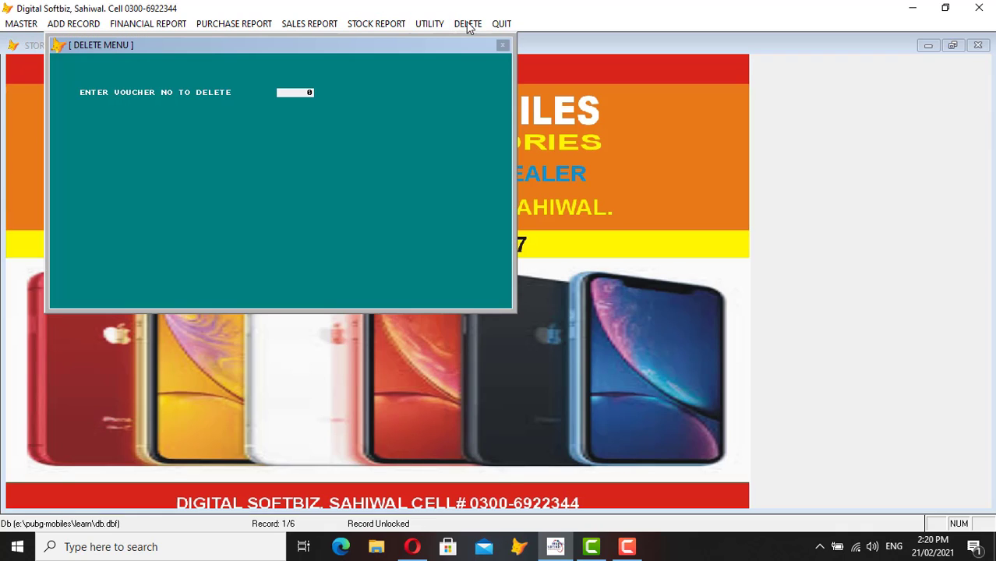
{"action": "type", "text": "1"}
{"action": "key", "text": "Return"}
{"action": "key", "text": "Return"}
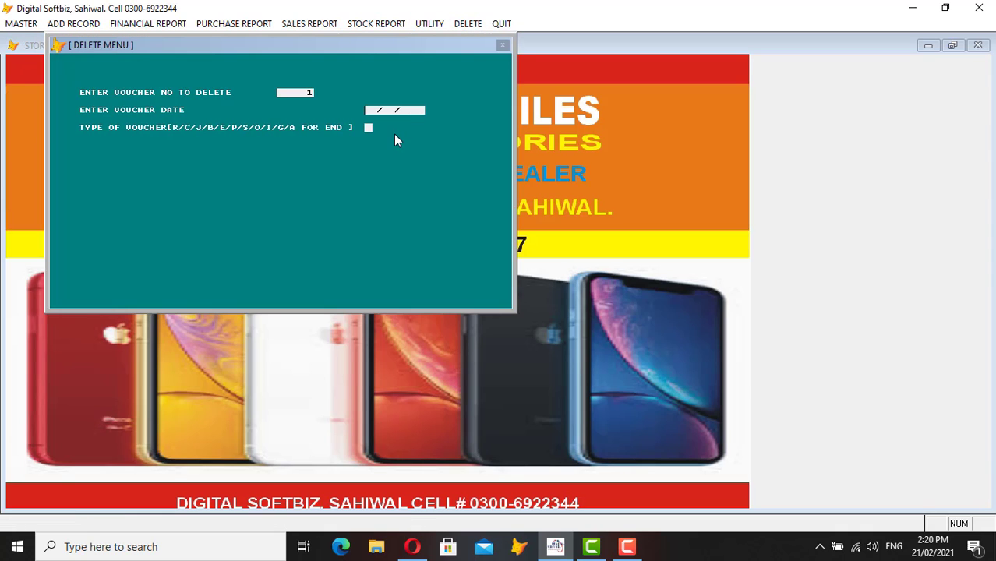
{"action": "type", "text": "21/02/2021"}
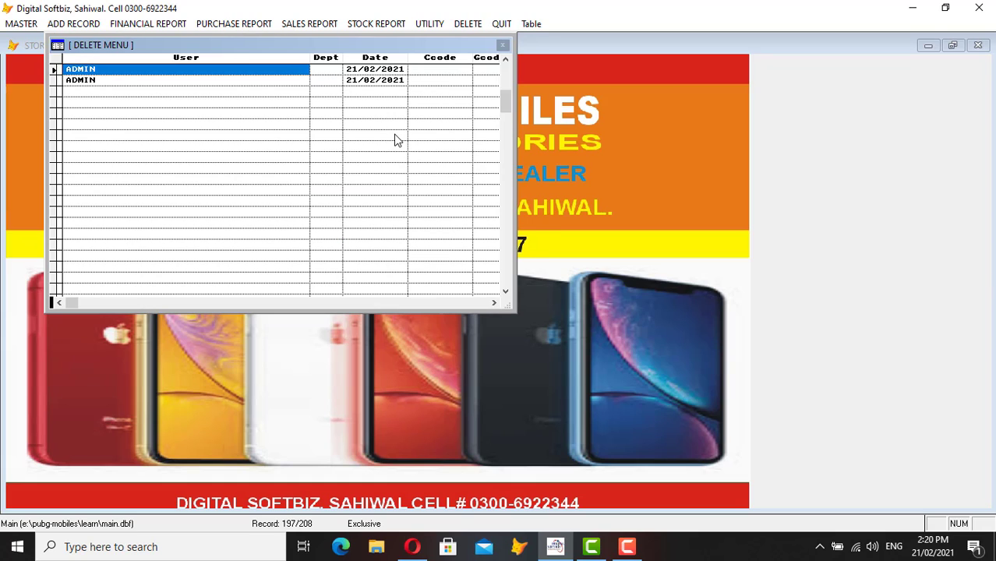
{"action": "key", "text": "Right"}
{"action": "key", "text": "Right"}
{"action": "key", "text": "Right"}
{"action": "key", "text": "Right"}
{"action": "key", "text": "Right"}
{"action": "key", "text": "Right"}
{"action": "key", "text": "Right"}
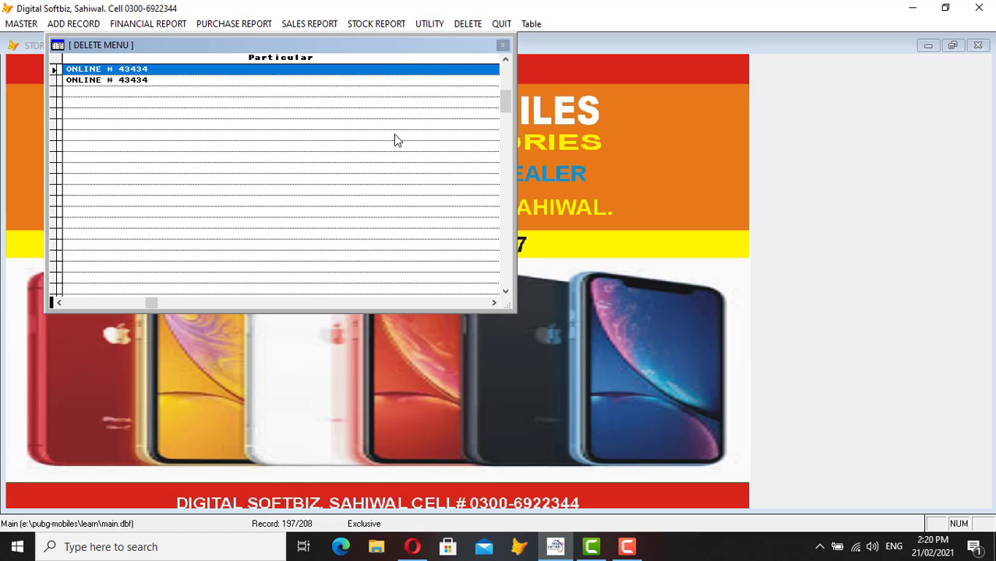
{"action": "key", "text": "Escape"}
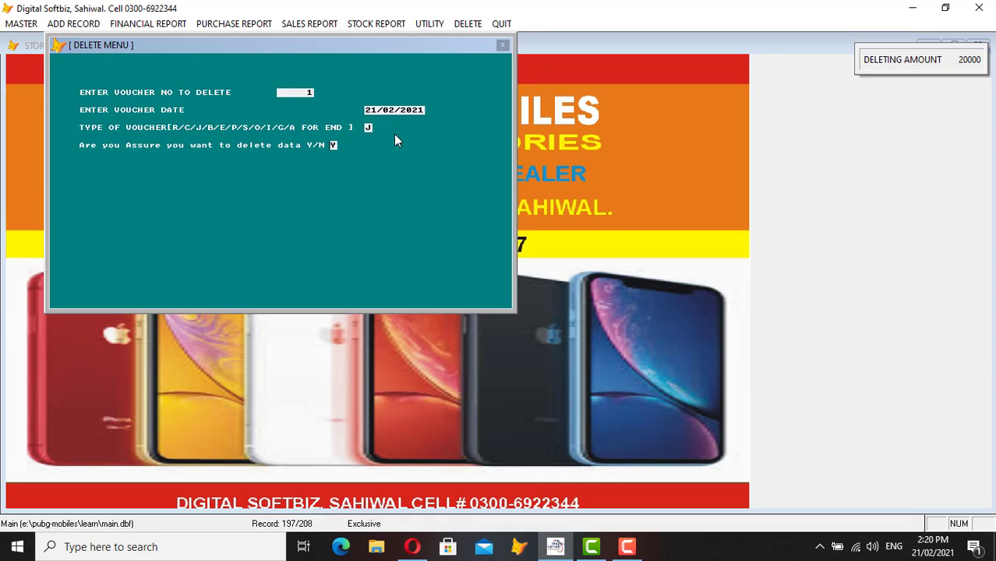
{"action": "key", "text": "Return"}
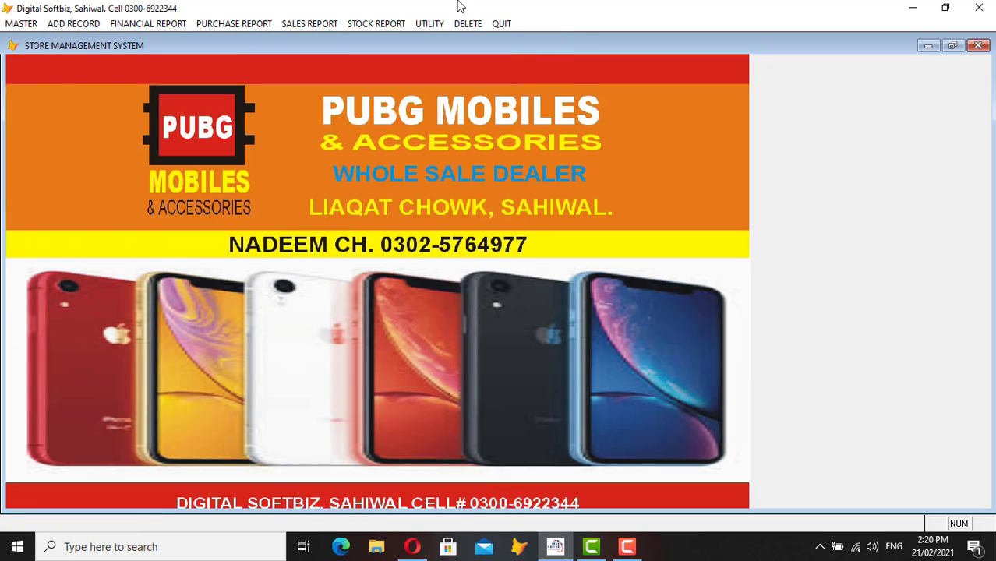
- Run A. REINDEXING on the store data
{"action": "left_click", "coordinate": [429, 24]}
{"action": "left_click", "coordinate": [441, 38]}
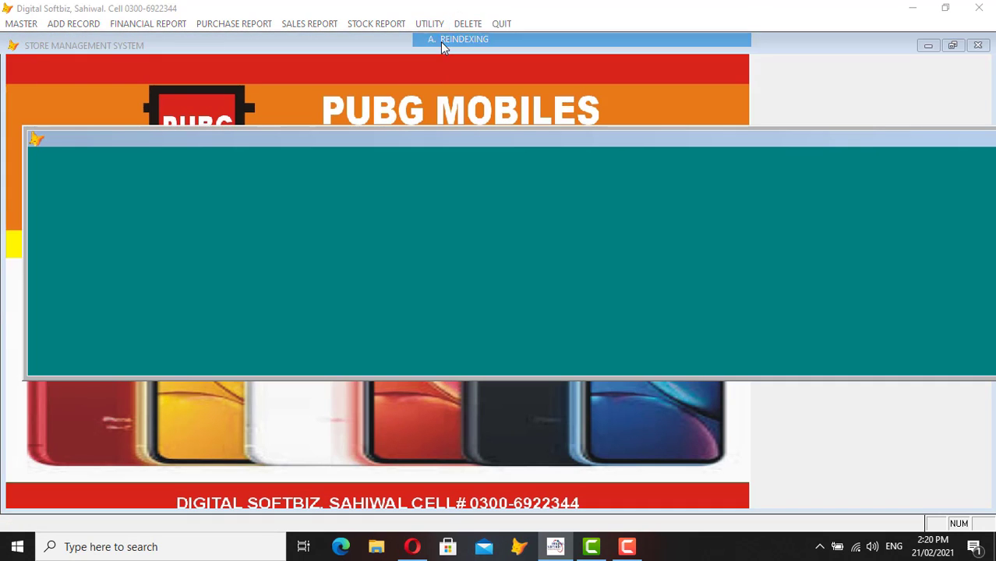
{"action": "left_click", "coordinate": [518, 322]}
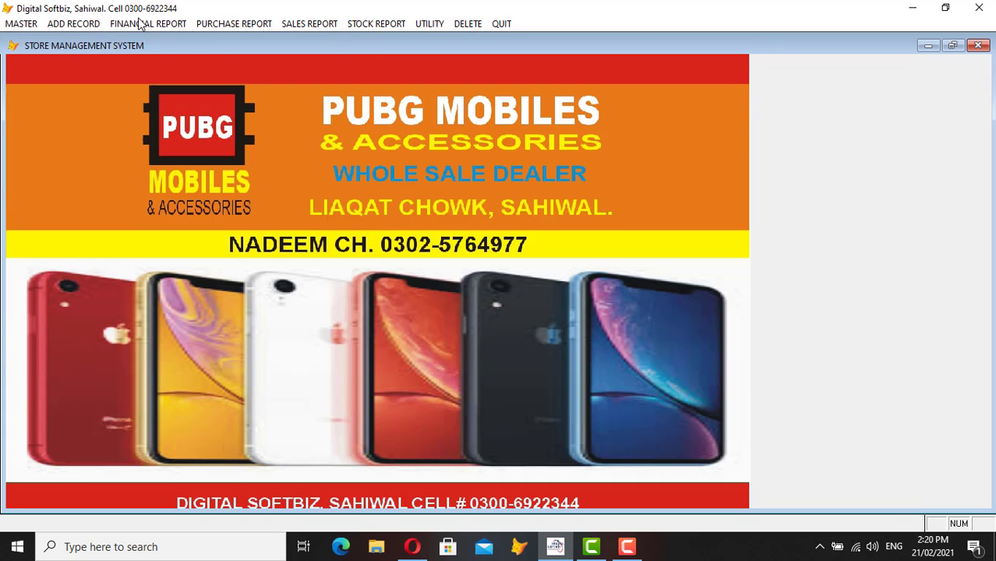
- Check the IMRAN MOBILES ledger now balances 114,000 CR without the online entry
{"action": "left_click", "coordinate": [140, 23]}
{"action": "left_click", "coordinate": [143, 37]}
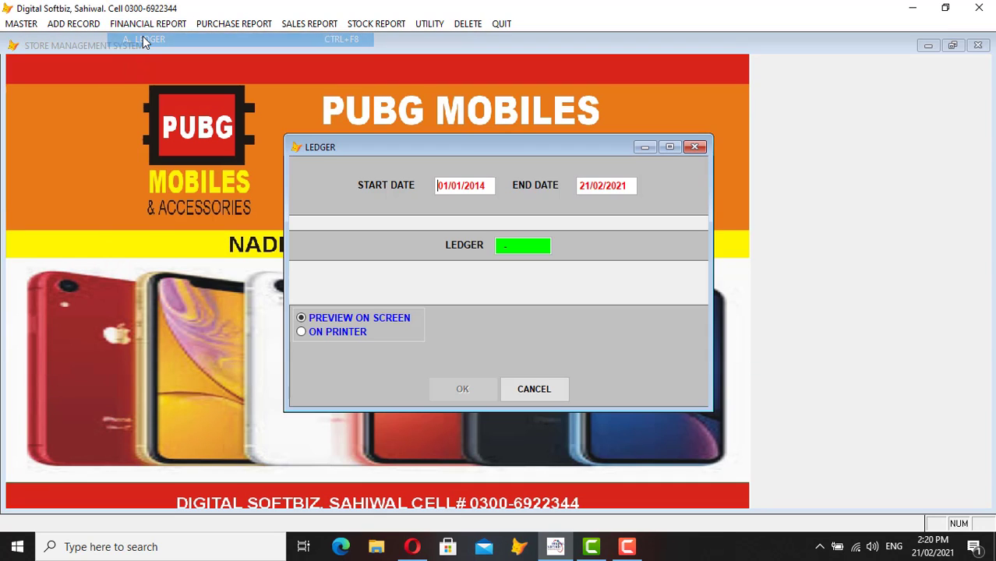
{"action": "type", "text": "IMR"}
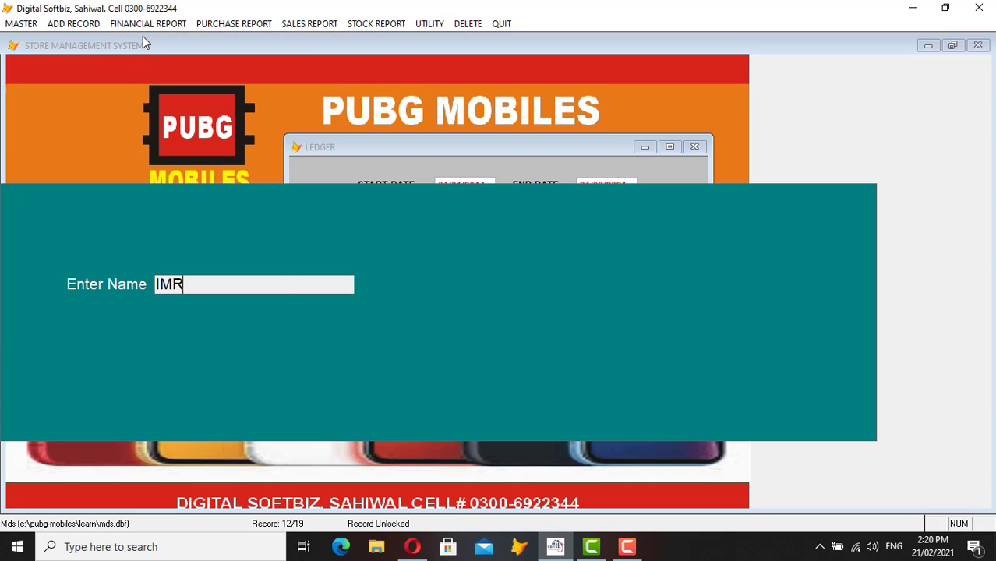
{"action": "key", "text": "Return"}
{"action": "key", "text": "Return"}
{"action": "key", "text": "Return"}
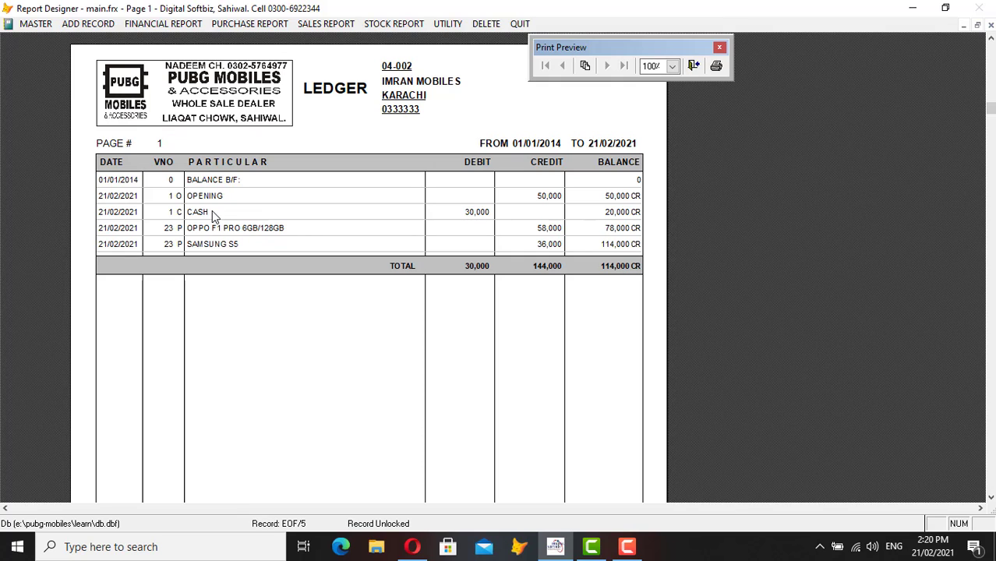
{"action": "key", "text": "Escape"}
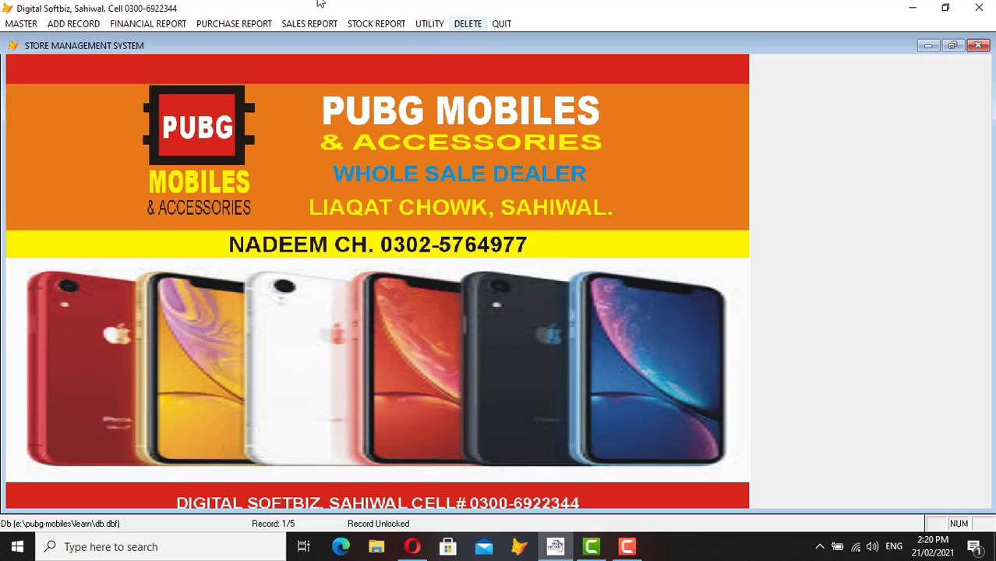
- Save 5 barcode labels for bar code OP01, OPPO F1 PRO 6GB/128GB at 35000
{"action": "left_click", "coordinate": [235, 26]}
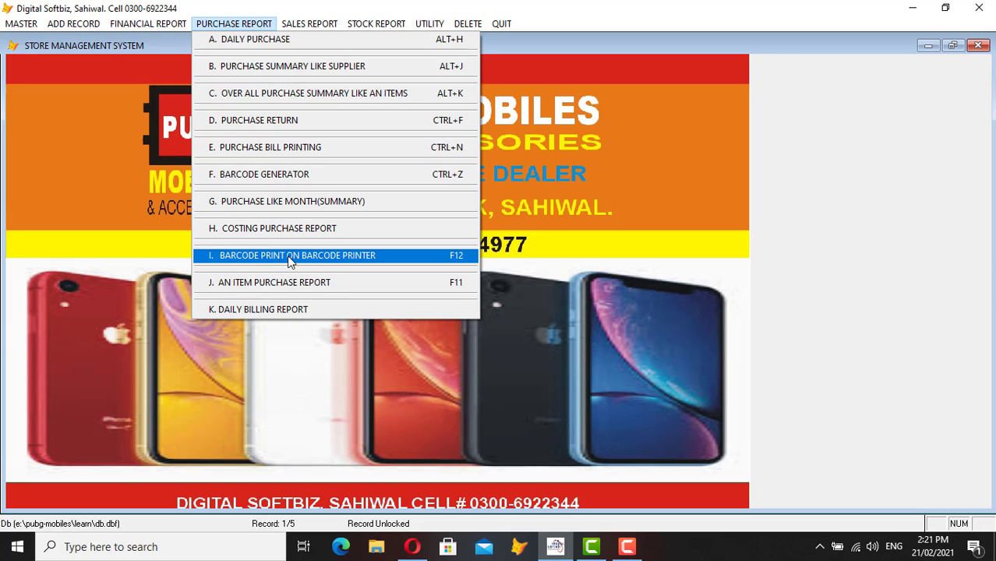
{"action": "left_click", "coordinate": [355, 255]}
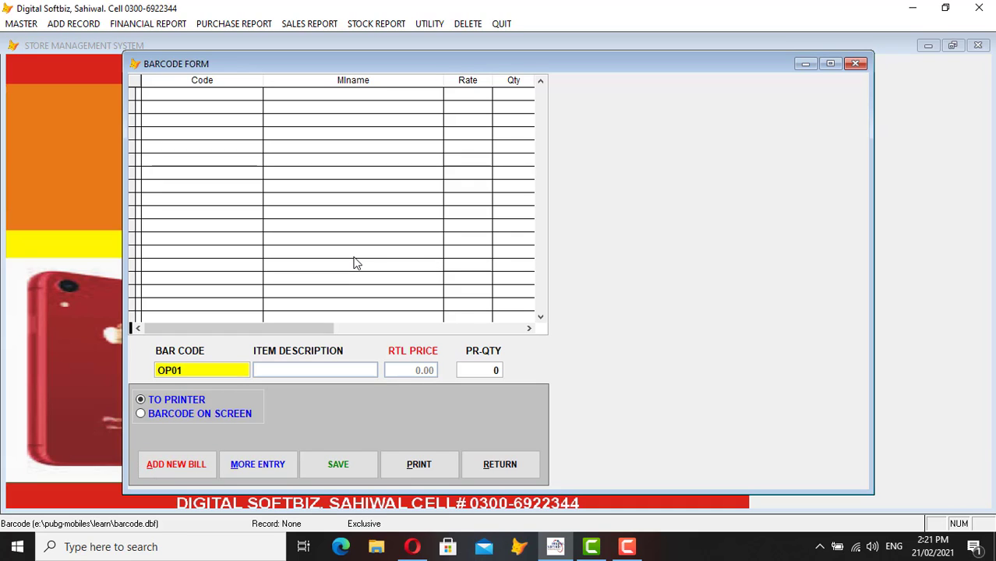
{"action": "type", "text": "OP01"}
{"action": "key", "text": "Return"}
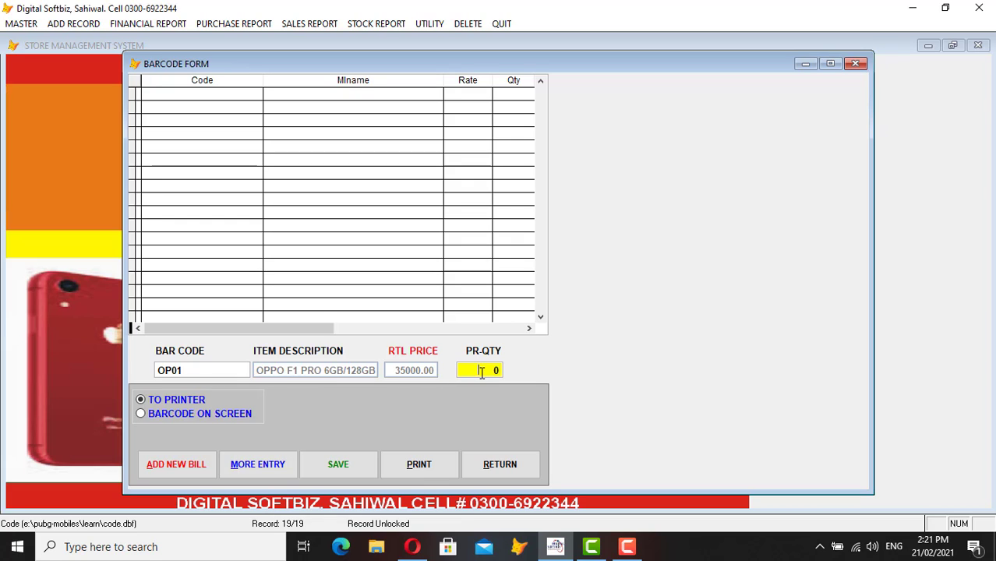
{"action": "type", "text": "5"}
{"action": "key", "text": "Return"}
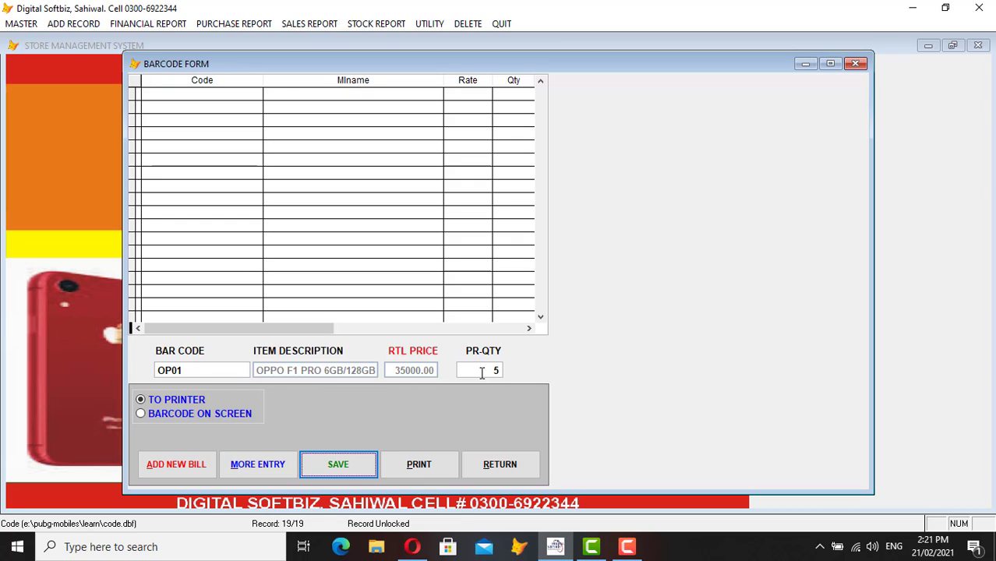
{"action": "key", "text": "Return"}
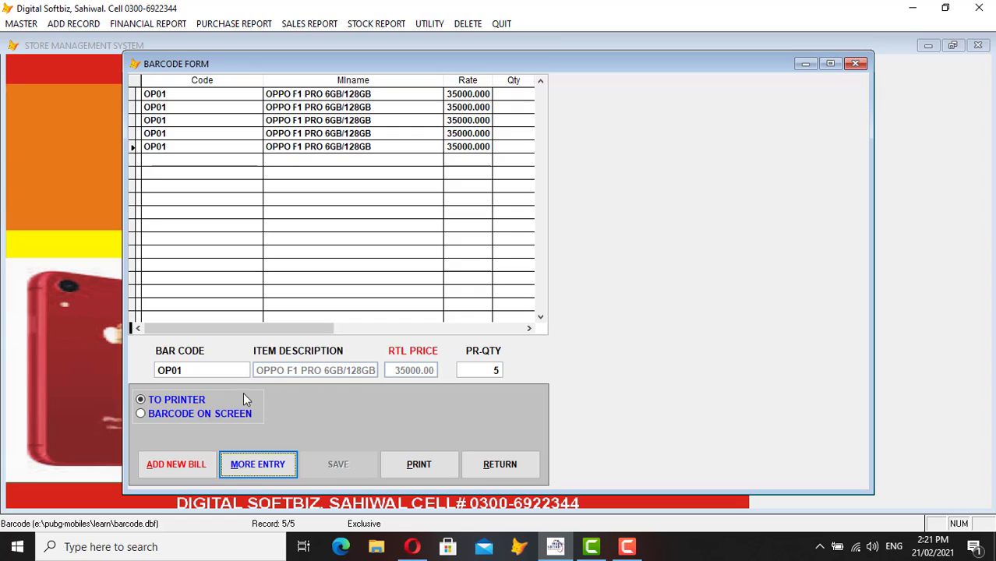
- Preview the OP01 barcode labels on screen, priced RS 35000.00, in barcode1.frx
{"action": "left_click", "coordinate": [178, 415]}
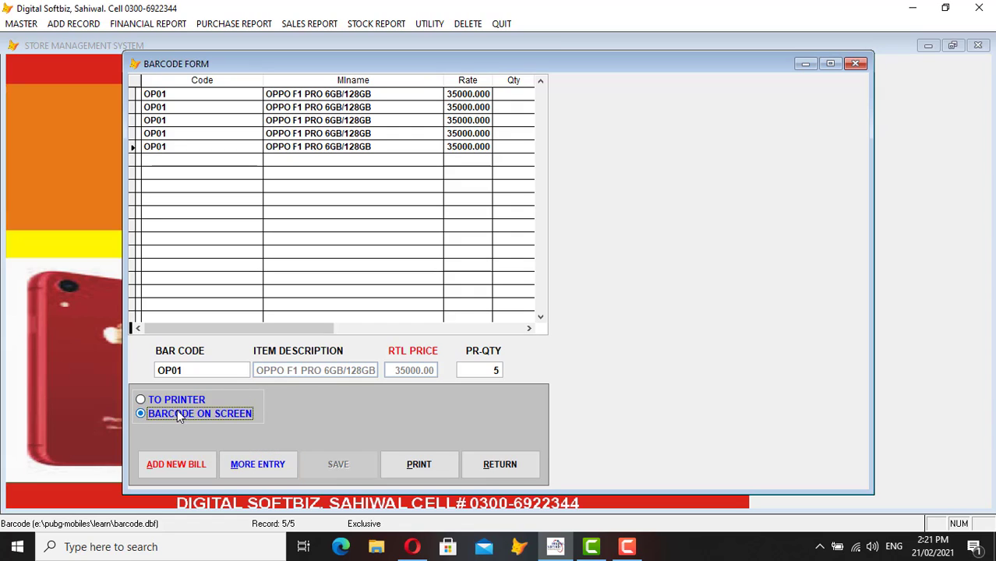
{"action": "left_click", "coordinate": [419, 462]}
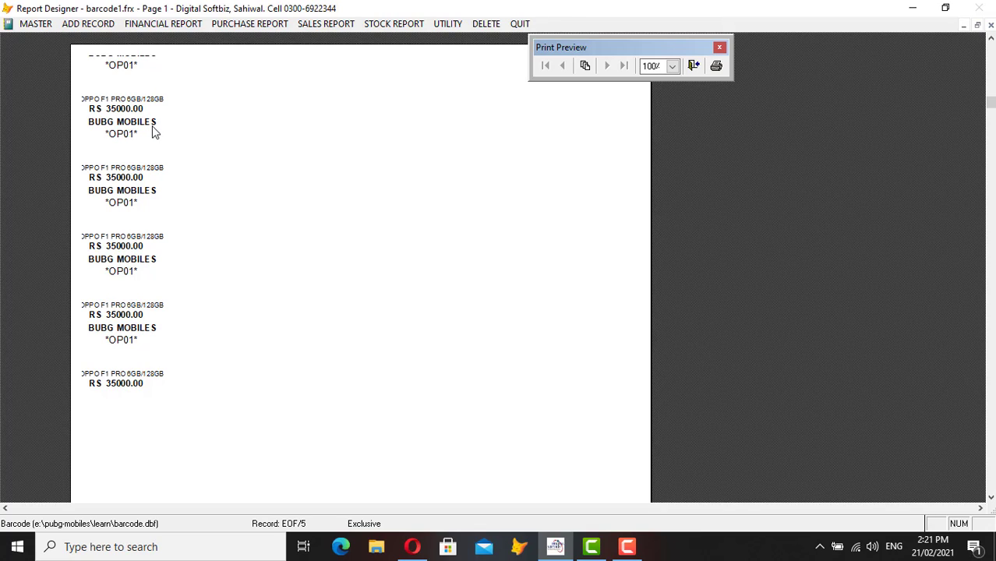
{"action": "key", "text": "Escape"}
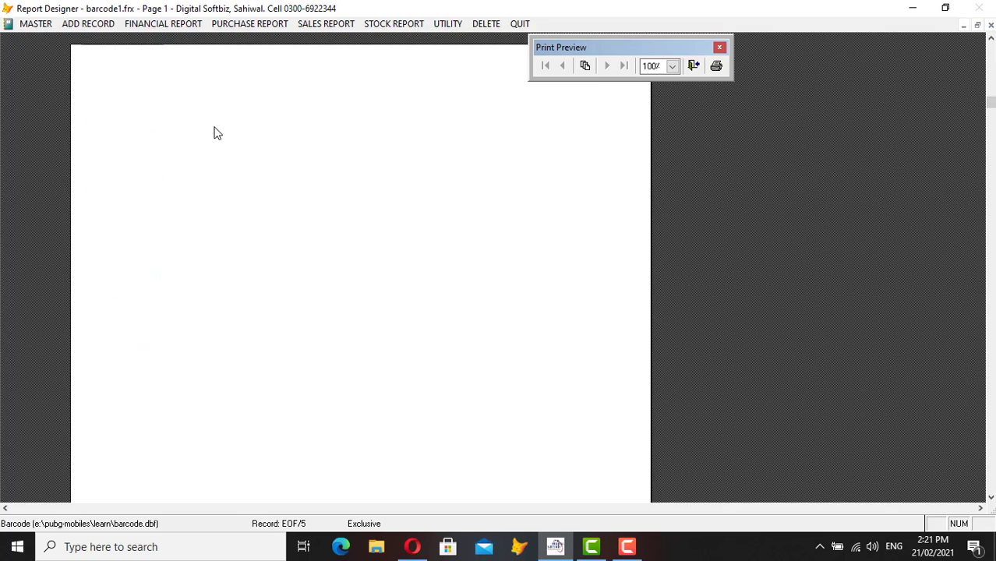